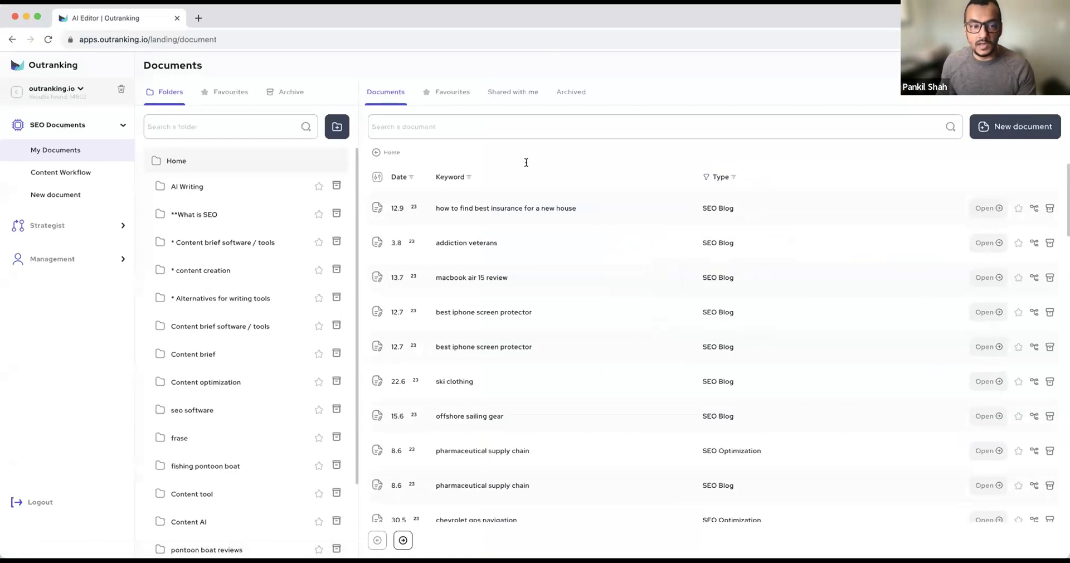
Open the content workflow board and look through the folders available for filtering its documents
{"action": "left_click", "coordinate": [64, 180]}
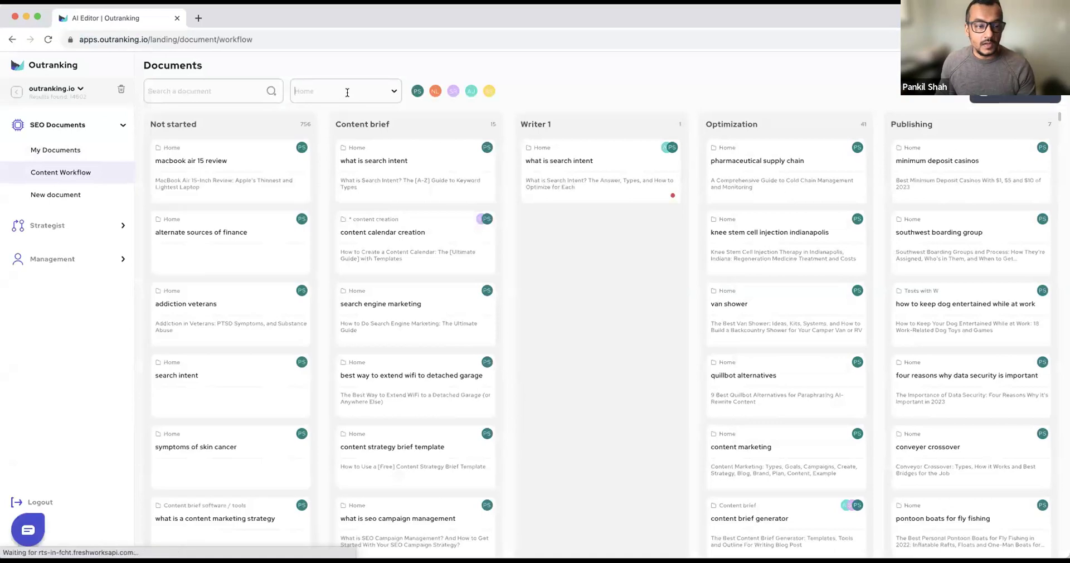
{"action": "left_click", "coordinate": [347, 94]}
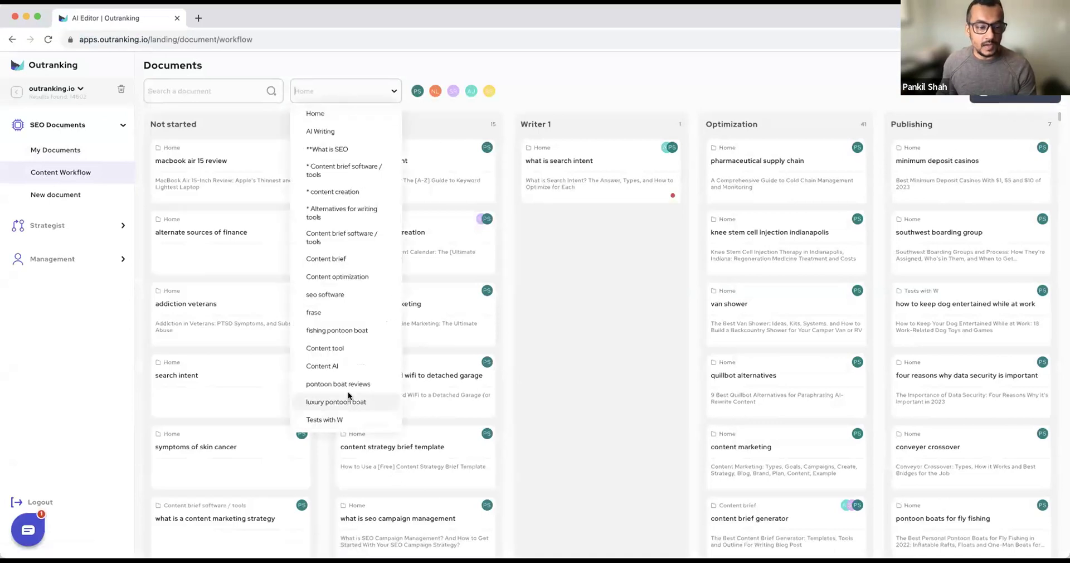
{"action": "scroll", "coordinate": [347, 394], "scroll_direction": "down", "scroll_amount": 1}
{"action": "scroll", "coordinate": [350, 407], "scroll_direction": "up", "scroll_amount": 1}
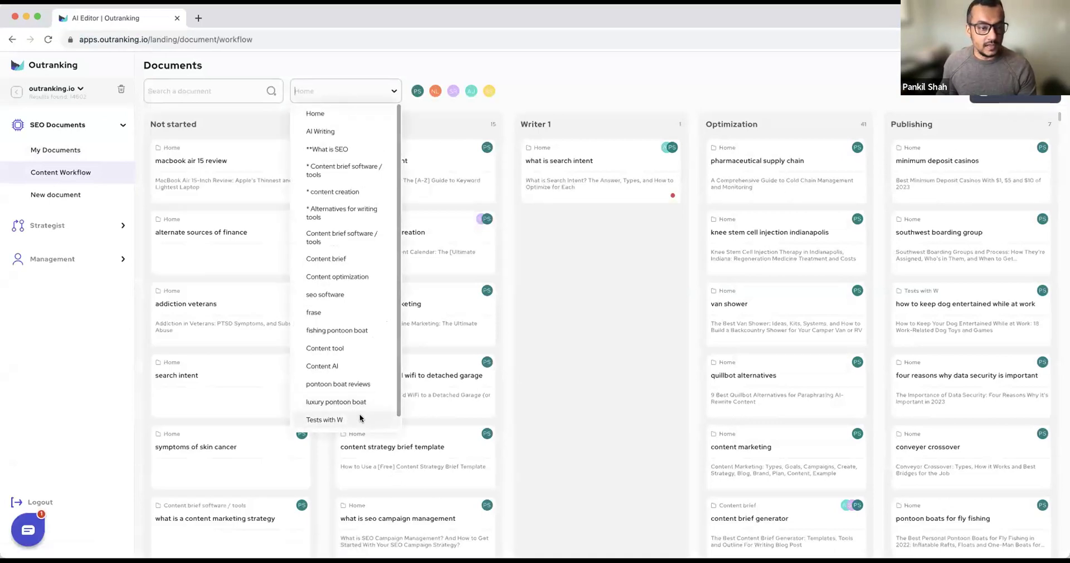
{"action": "scroll", "coordinate": [358, 411], "scroll_direction": "down", "scroll_amount": 1}
{"action": "scroll", "coordinate": [359, 411], "scroll_direction": "up", "scroll_amount": 1}
{"action": "scroll", "coordinate": [358, 412], "scroll_direction": "down", "scroll_amount": 1}
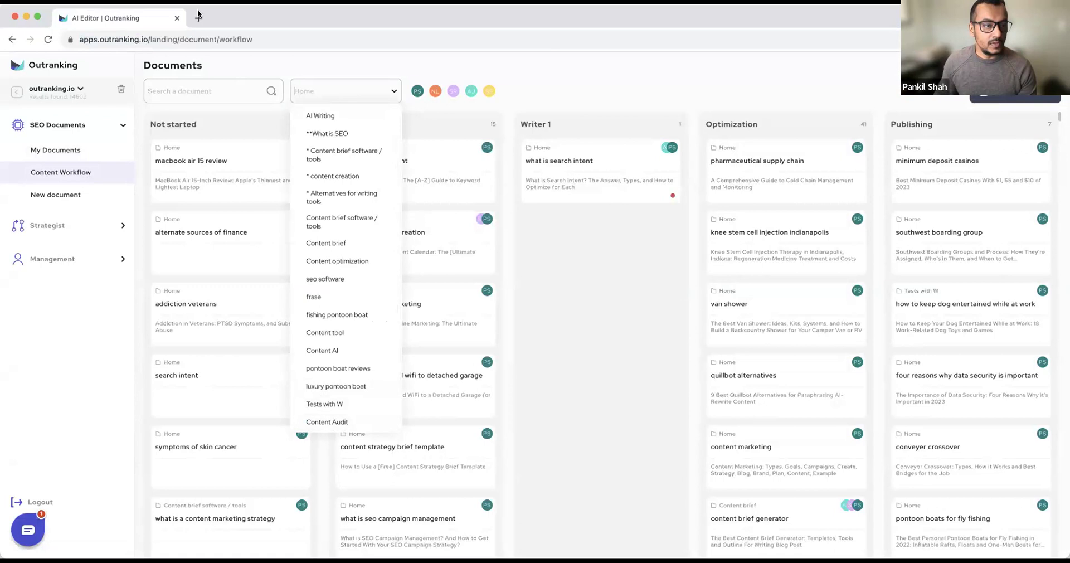
{"action": "left_click", "coordinate": [352, 58]}
Create a new AI assisted writing document with the primary keyword "How to start a sports blog"
{"action": "left_click", "coordinate": [1014, 97]}
{"action": "left_click", "coordinate": [545, 206]}
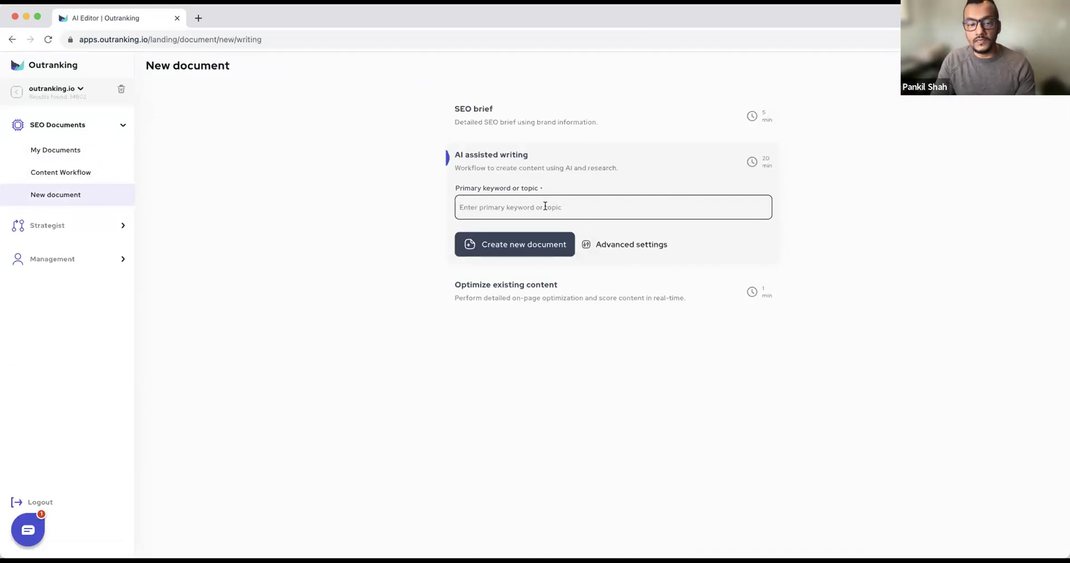
{"action": "type", "text": "How to"}
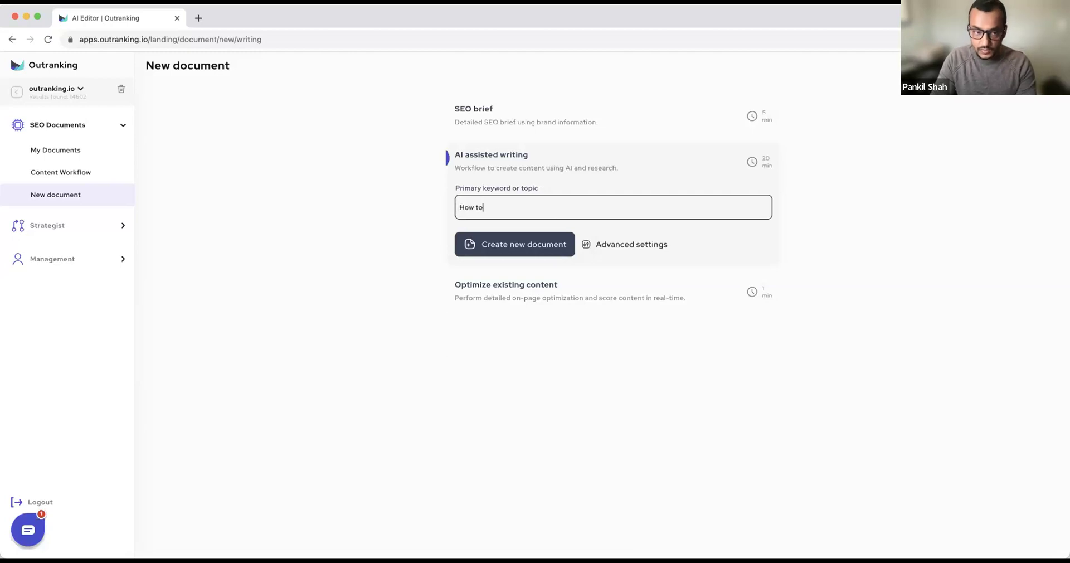
{"action": "type", "text": " start a s"}
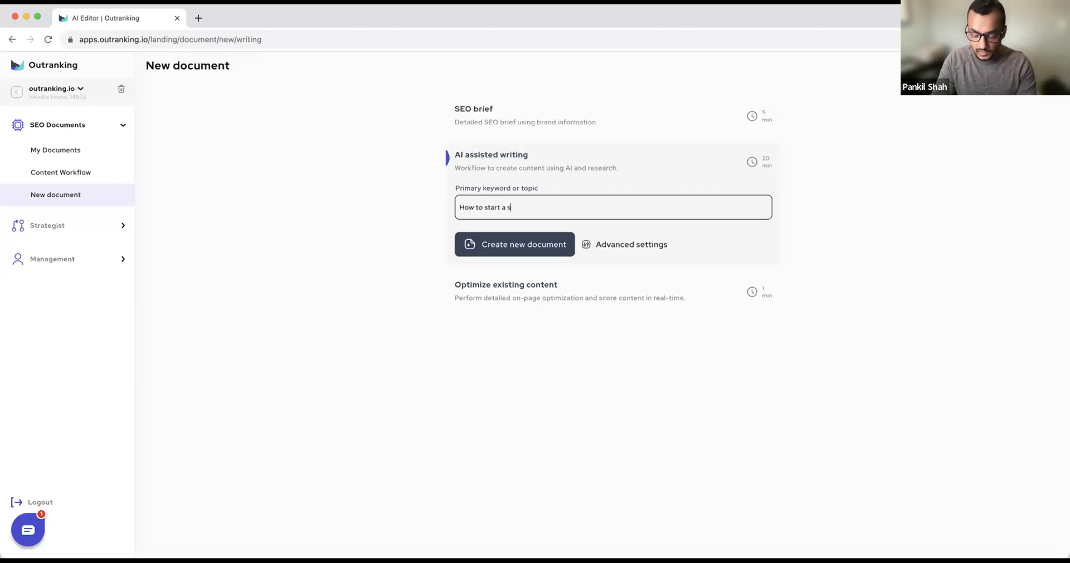
{"action": "type", "text": "ports blog"}
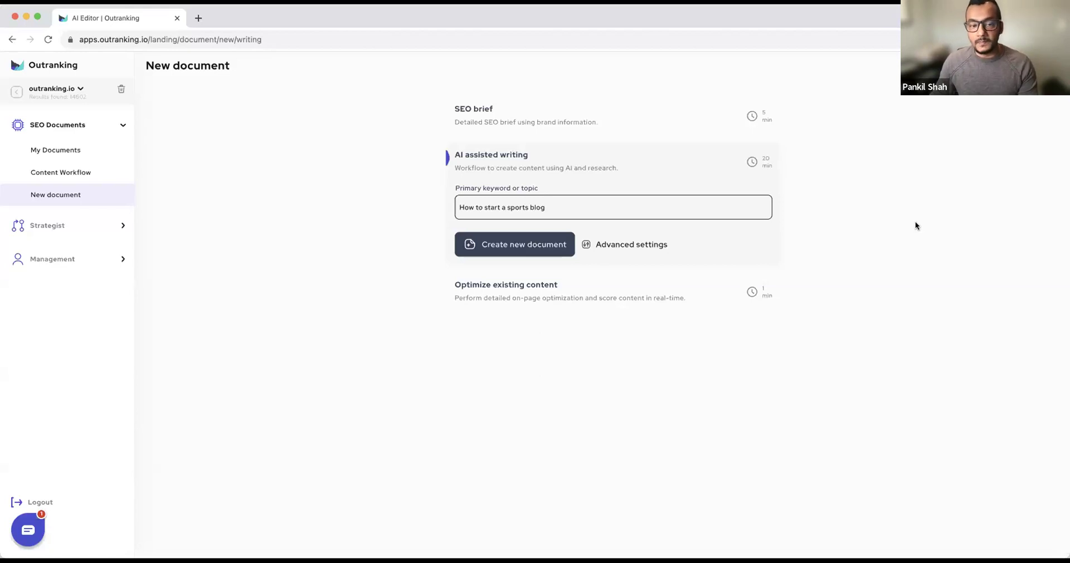
{"action": "left_click", "coordinate": [525, 249]}
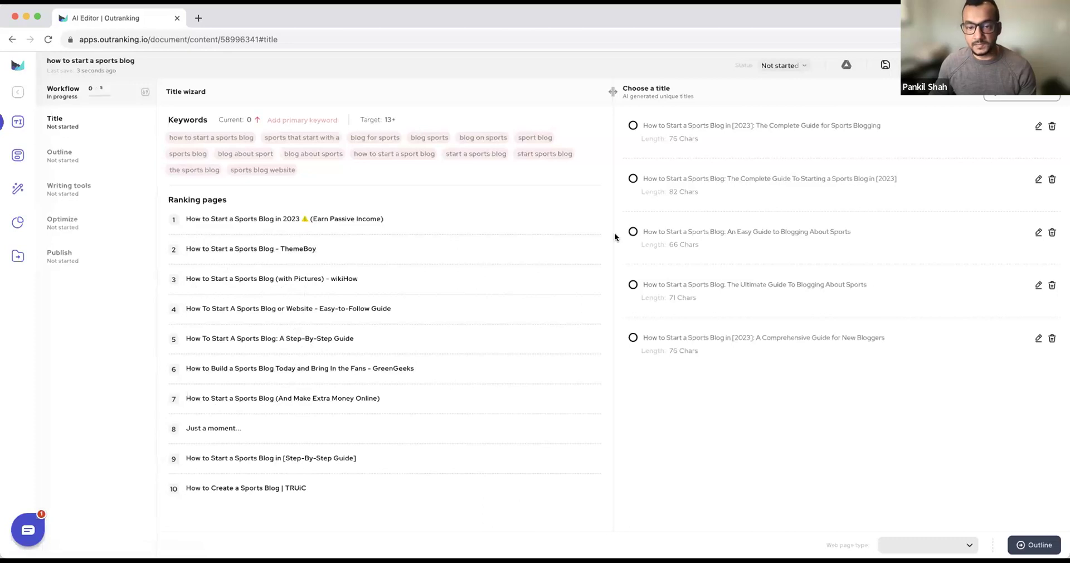
Choose the second suggested title and reword it as "How to Start a Sports Blog And Monetize it!"
{"action": "left_click", "coordinate": [633, 179]}
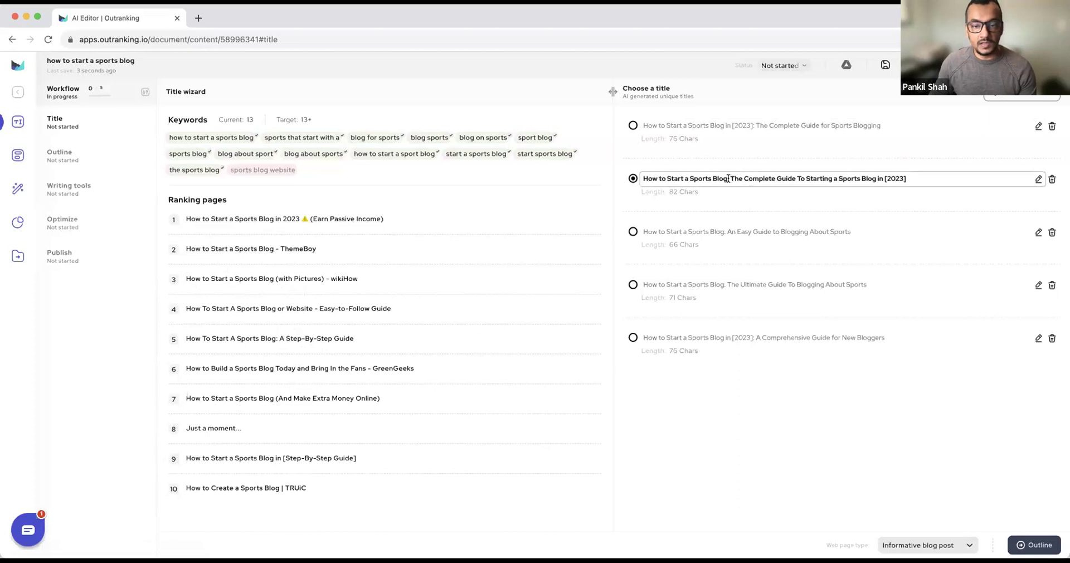
{"action": "left_click_drag", "start_coordinate": [726, 178], "coordinate": [934, 178]}
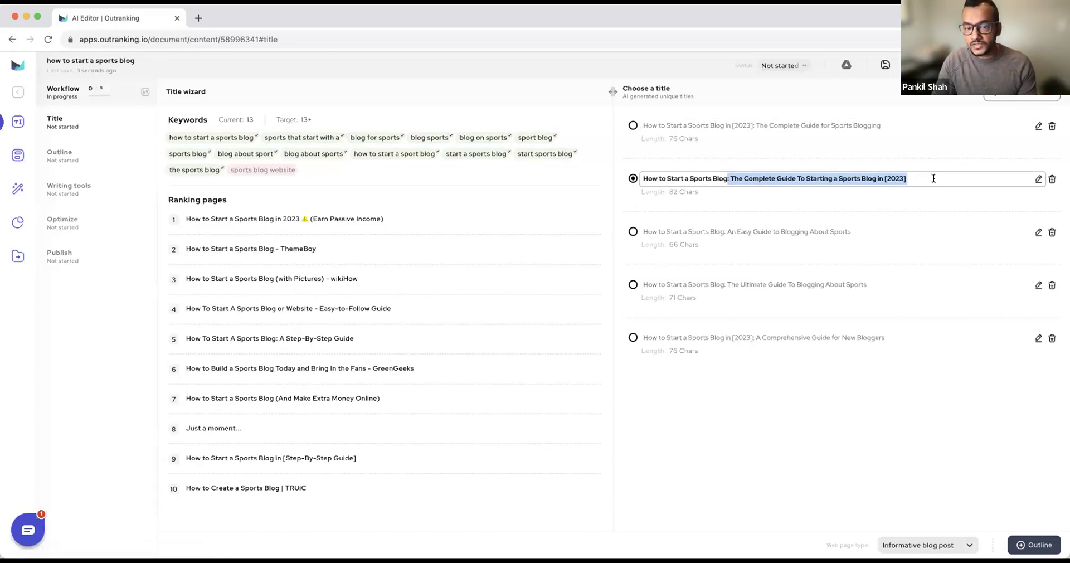
{"action": "key", "text": "BackSpace"}
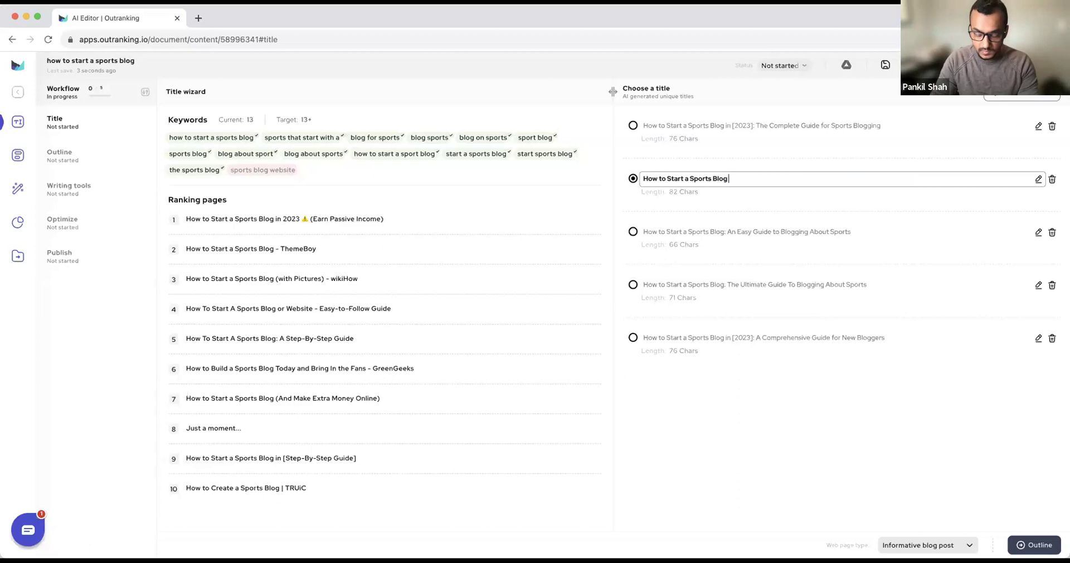
{"action": "type", "text": "And M"}
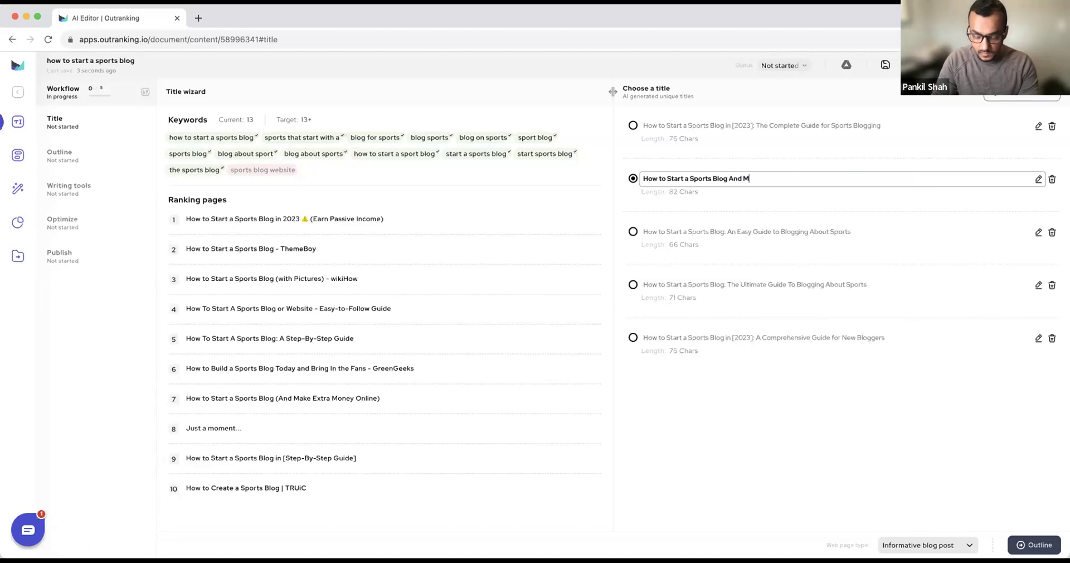
{"action": "type", "text": "onetize it!"}
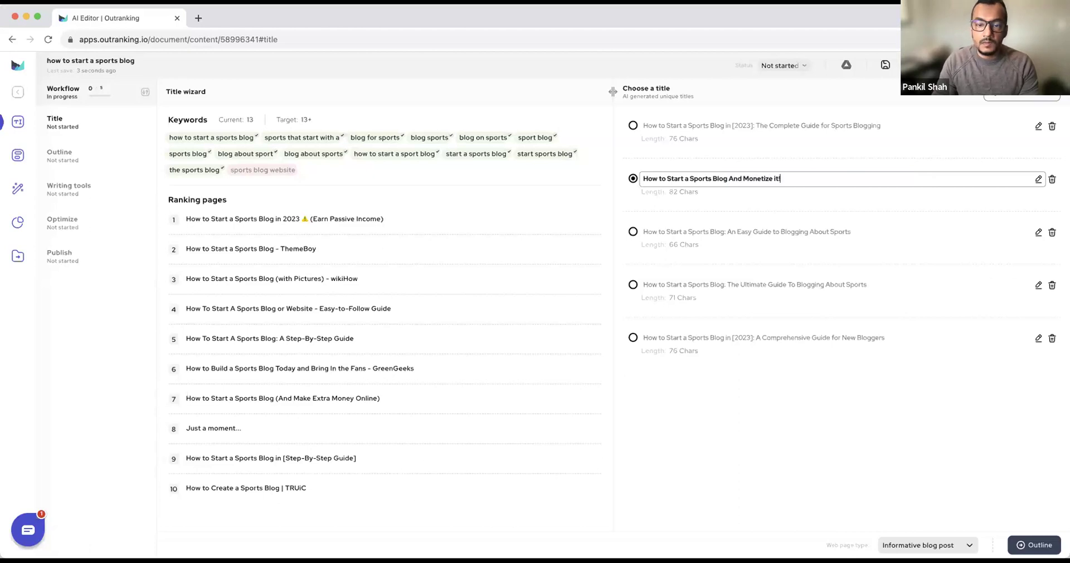
{"action": "left_click", "coordinate": [841, 199]}
{"action": "left_click", "coordinate": [792, 177]}
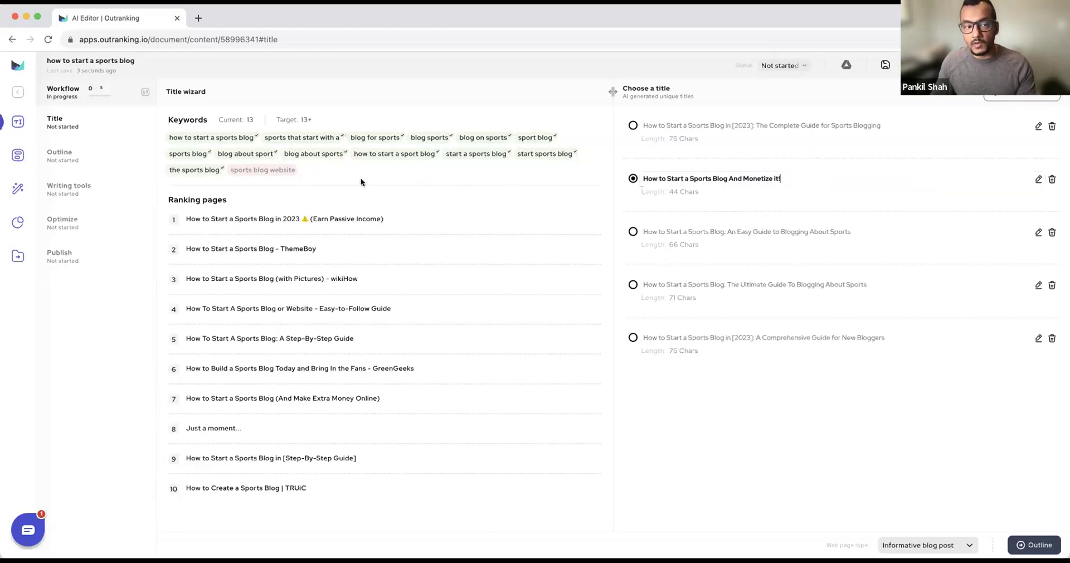
{"action": "left_click", "coordinate": [790, 178]}
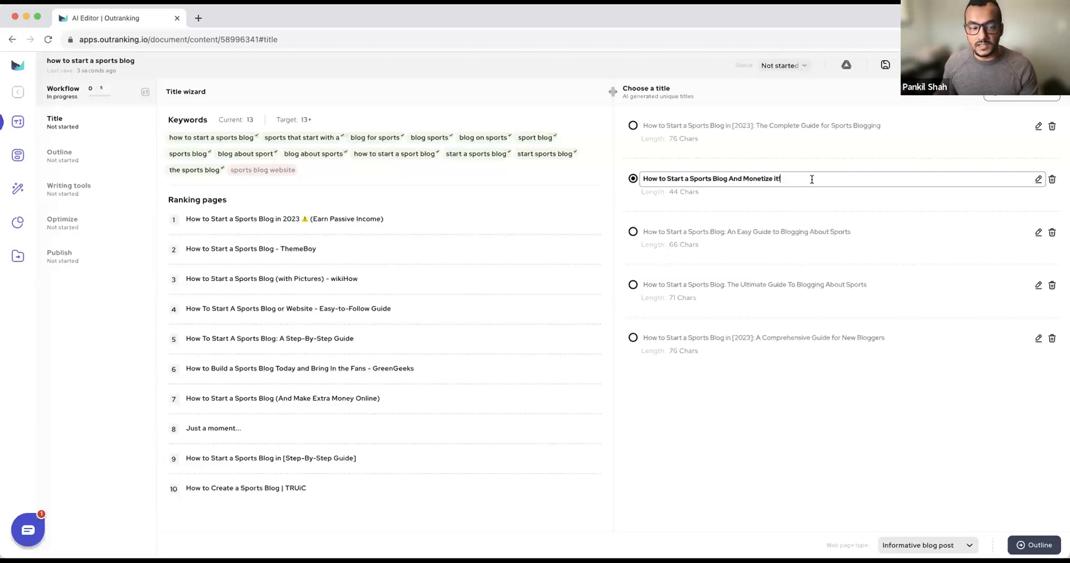
{"action": "left_click", "coordinate": [636, 271]}
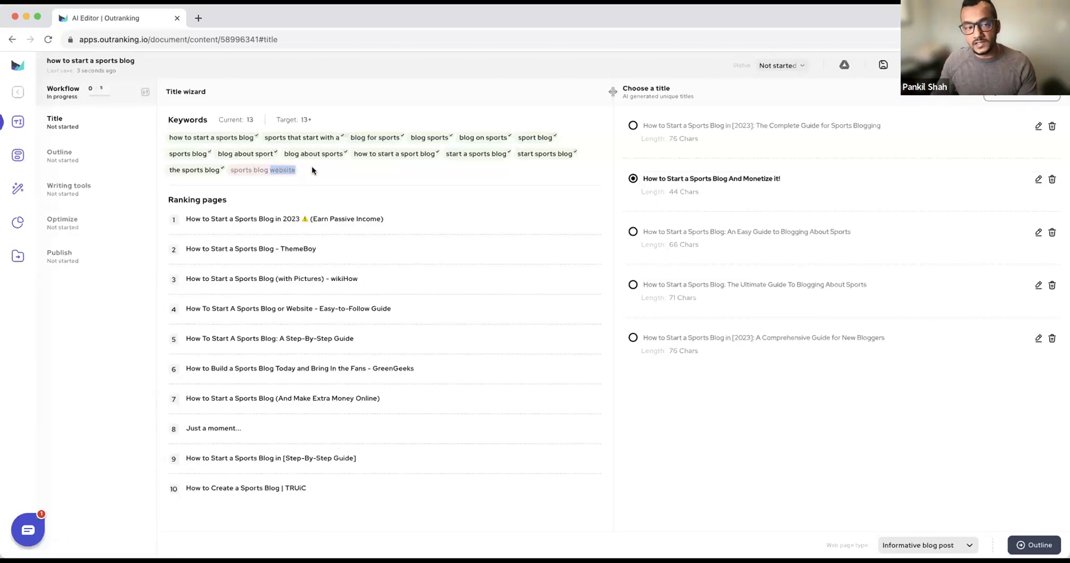
{"action": "left_click", "coordinate": [796, 179]}
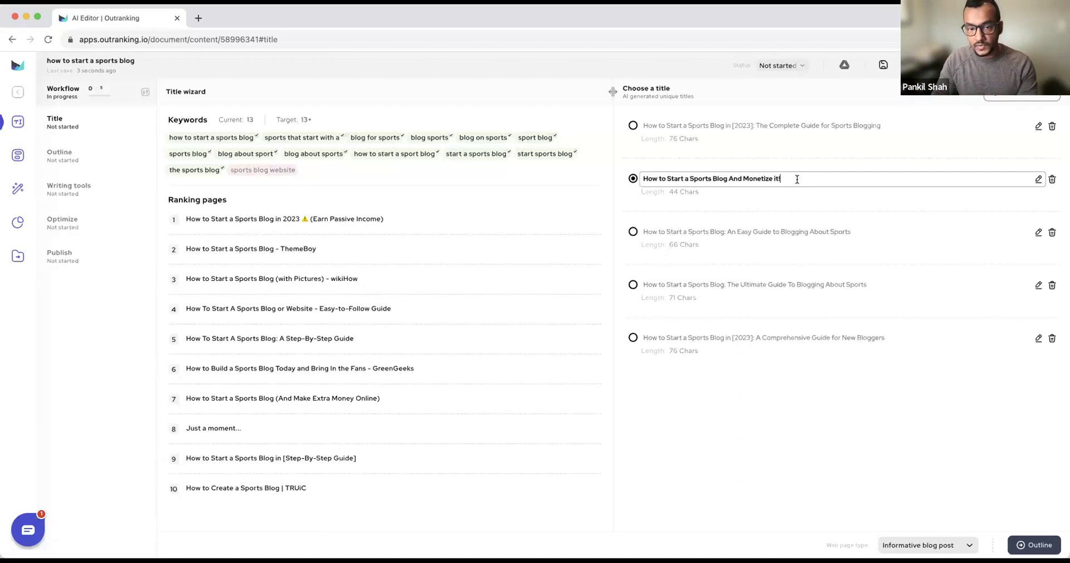
{"action": "left_click", "coordinate": [1006, 485]}
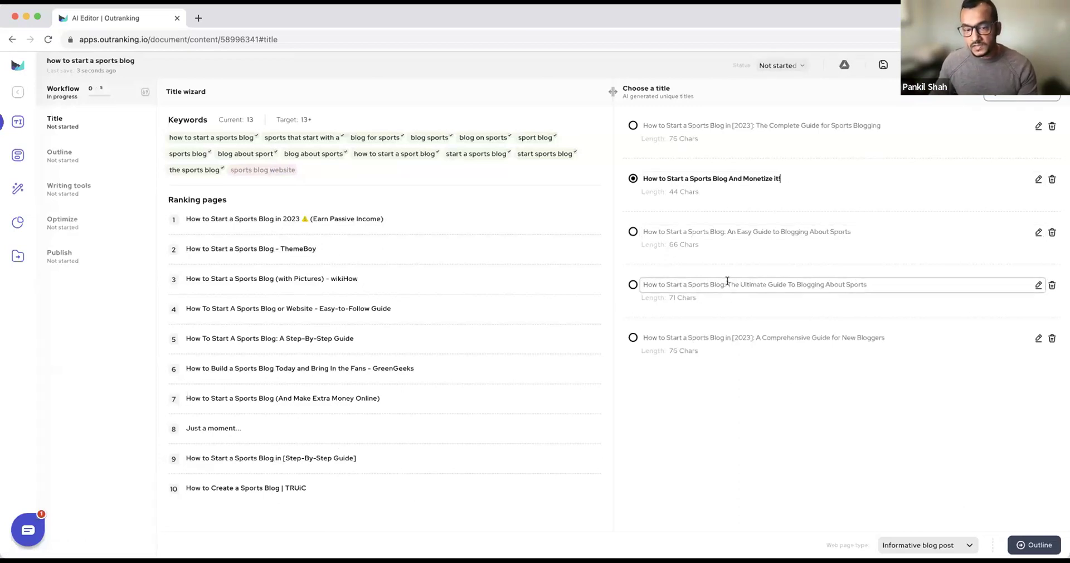
Look through the available web page types without changing the selected Informative blog post type
{"action": "left_click", "coordinate": [890, 550]}
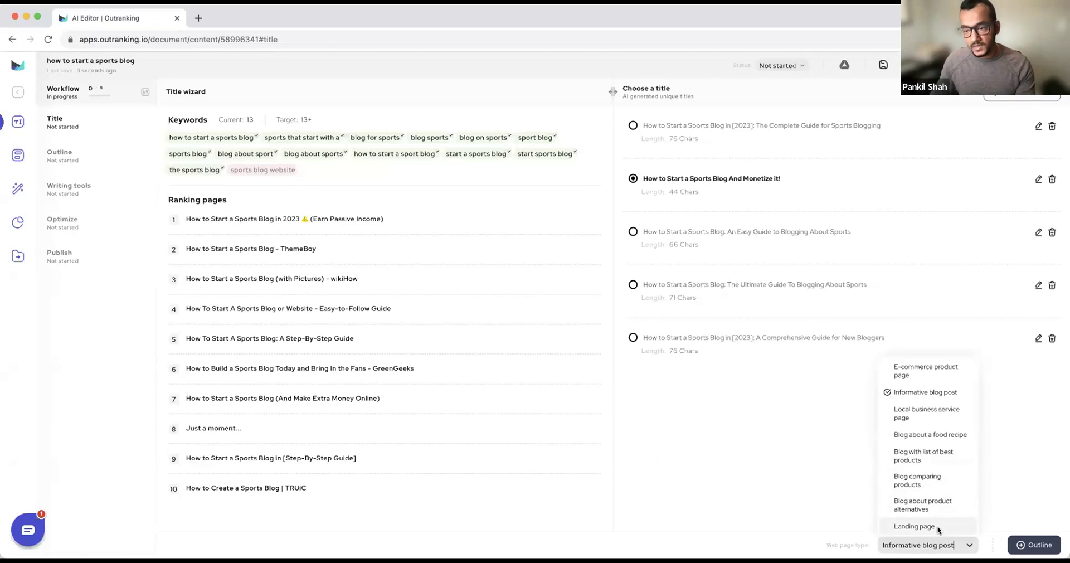
{"action": "left_click", "coordinate": [812, 493]}
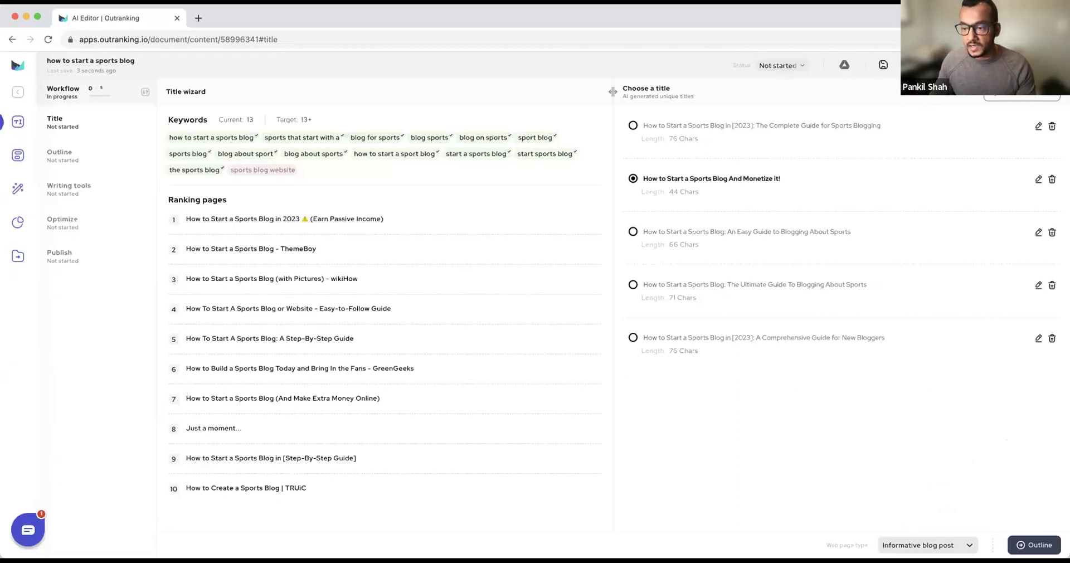
Insert "Website" after "Blog" in the chosen title and proceed to the outline stage
{"action": "left_click", "coordinate": [730, 177]}
{"action": "type", "text": "Website"}
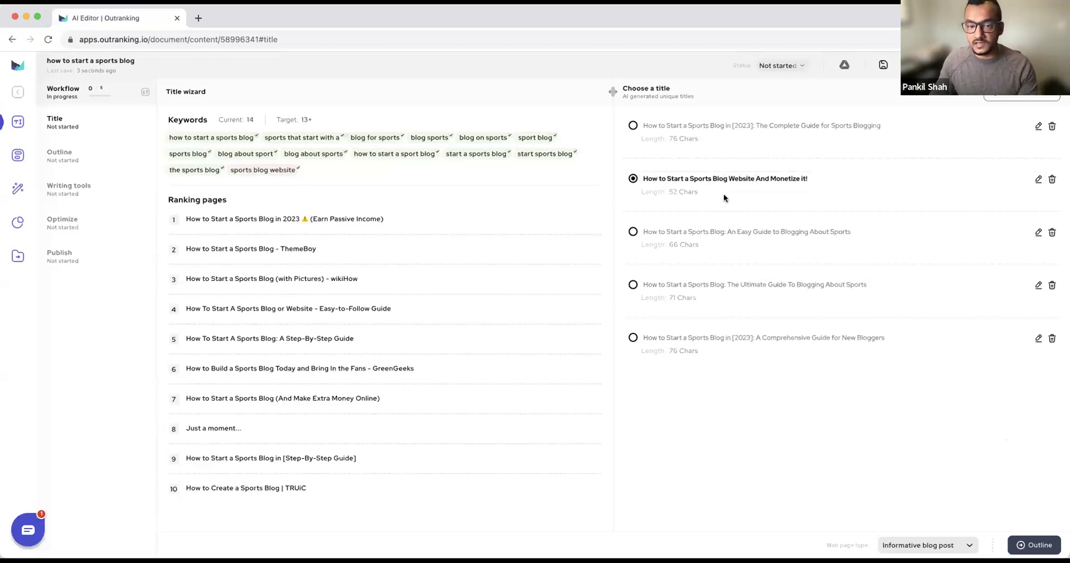
{"action": "left_click", "coordinate": [828, 179]}
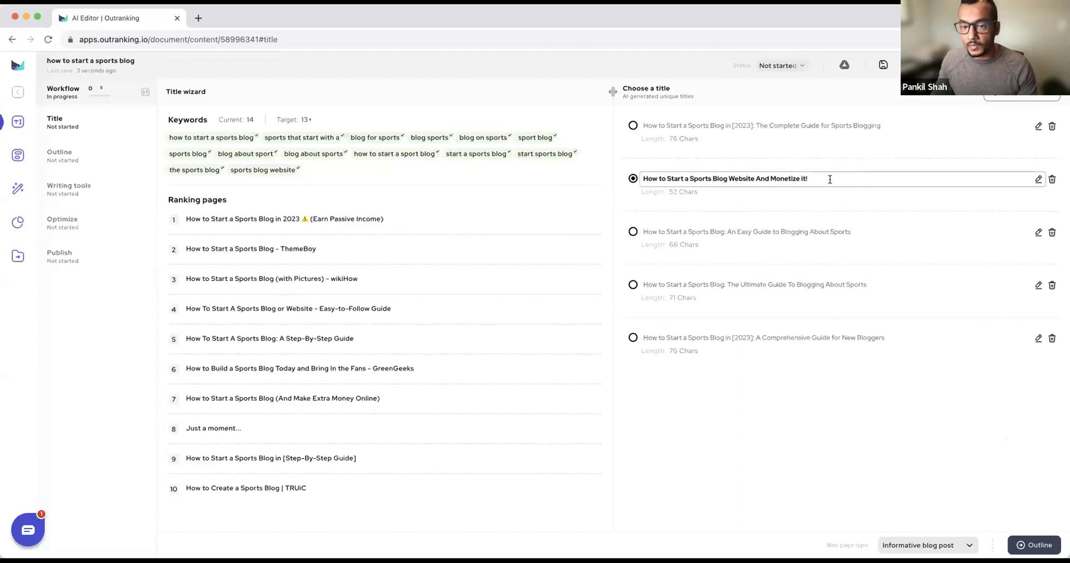
{"action": "left_click_drag", "start_coordinate": [824, 177], "coordinate": [640, 178]}
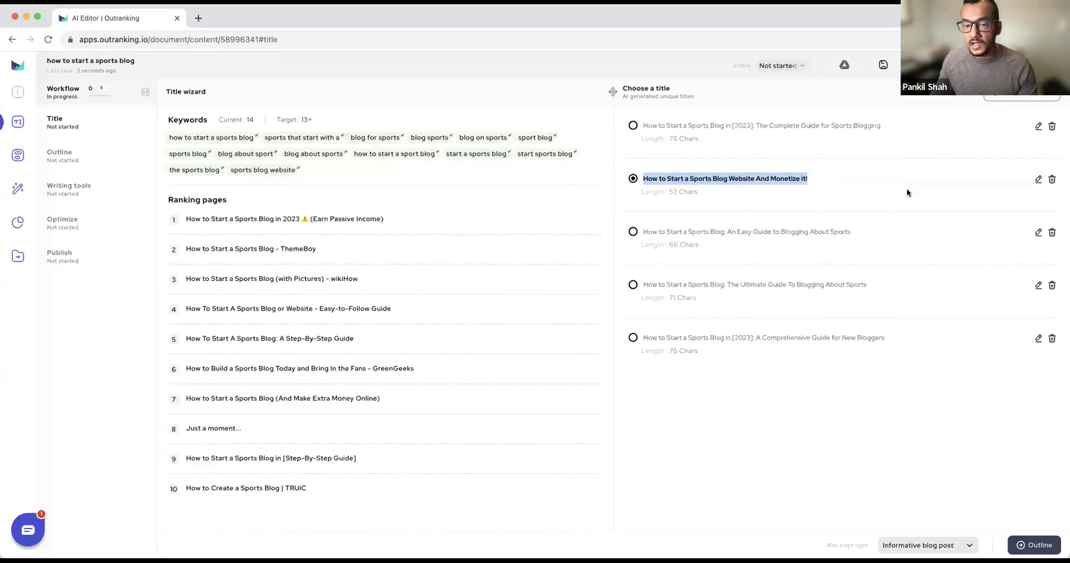
{"action": "left_click", "coordinate": [817, 178]}
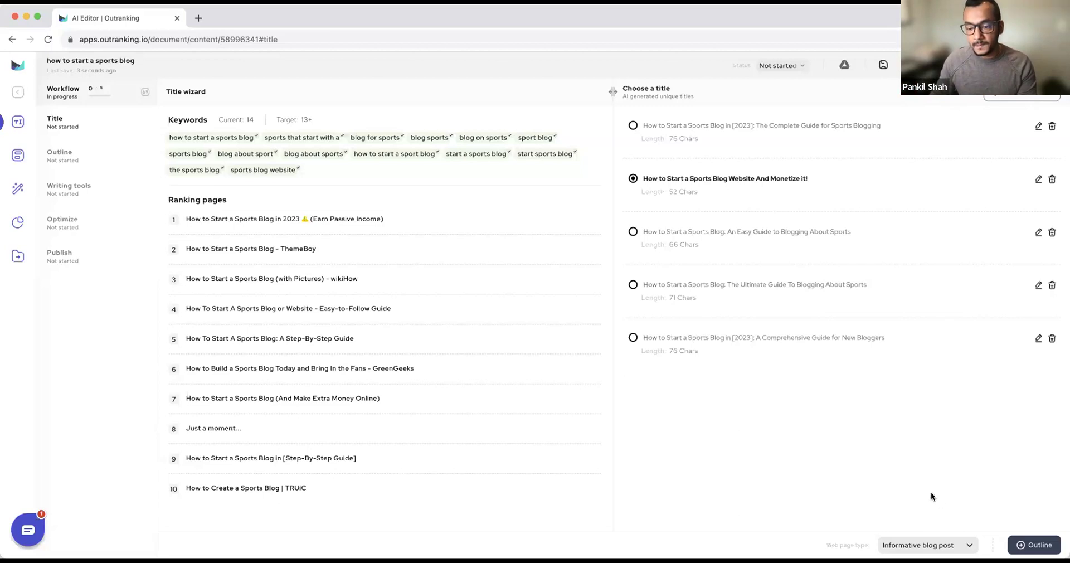
{"action": "left_click", "coordinate": [1034, 544]}
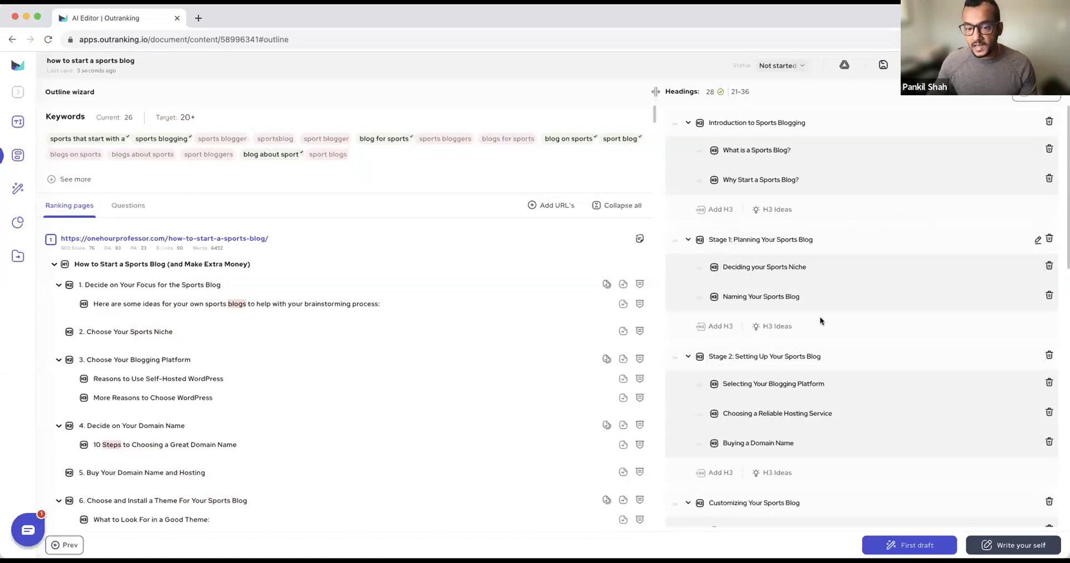
Review the generated outline headings from the introduction down to the FAQs section
{"action": "scroll", "coordinate": [820, 316], "scroll_direction": "down", "scroll_amount": 4}
{"action": "scroll", "coordinate": [868, 386], "scroll_direction": "down", "scroll_amount": 3}
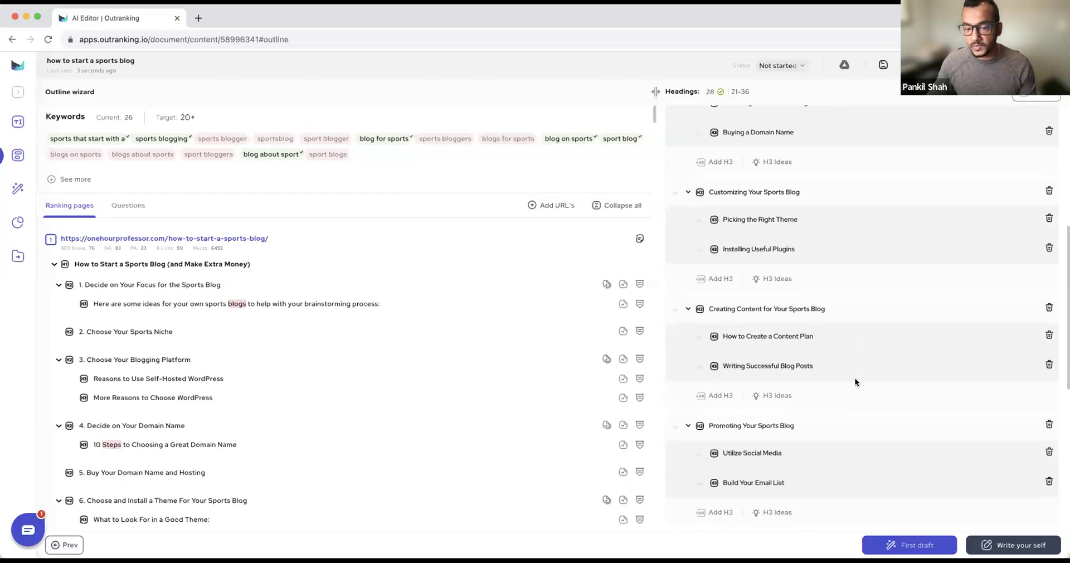
{"action": "scroll", "coordinate": [855, 381], "scroll_direction": "down", "scroll_amount": 5}
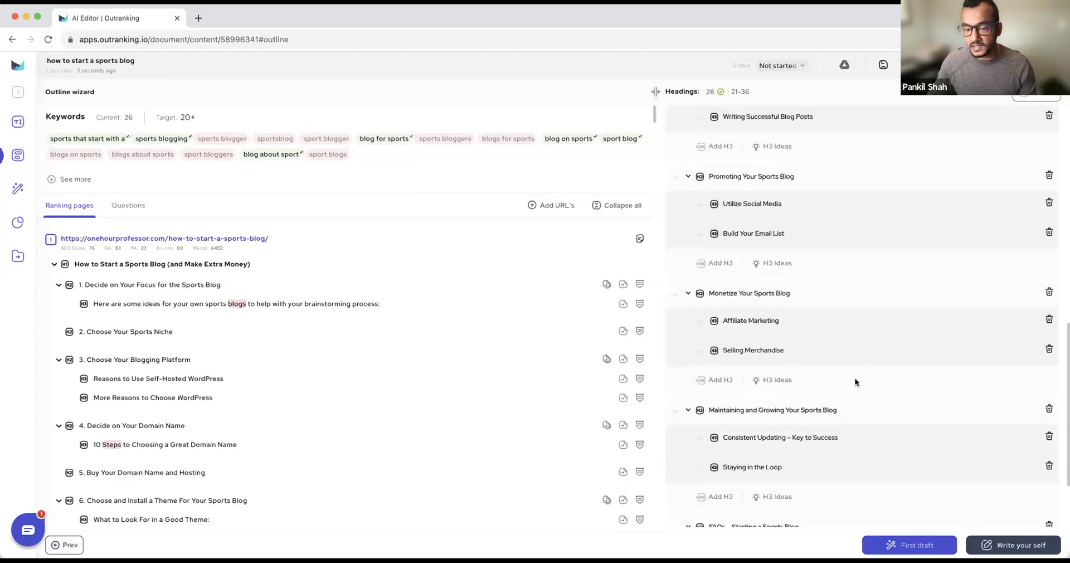
{"action": "scroll", "coordinate": [855, 381], "scroll_direction": "down", "scroll_amount": 2}
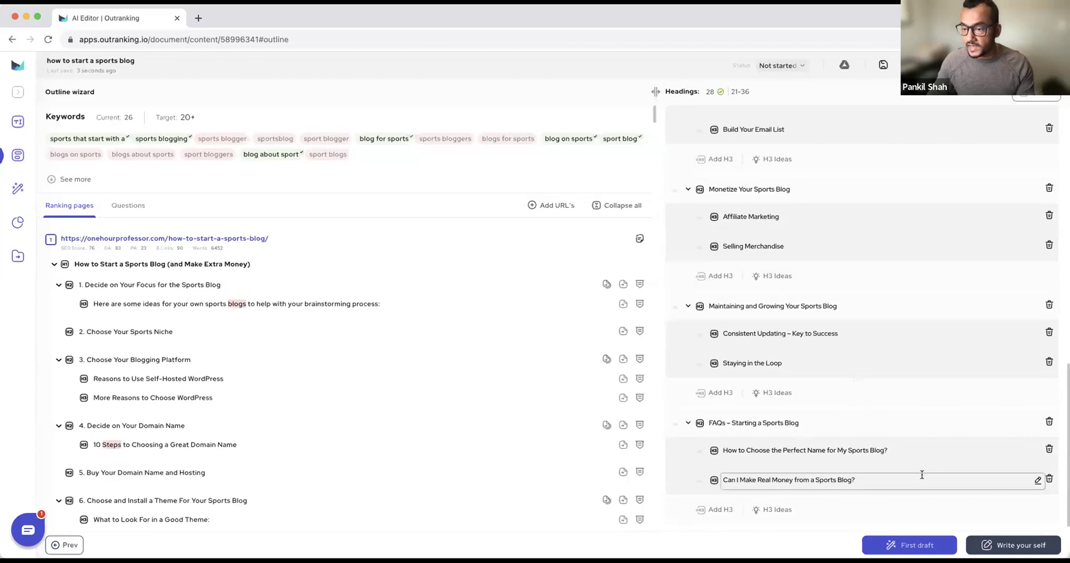
{"action": "left_click", "coordinate": [851, 480]}
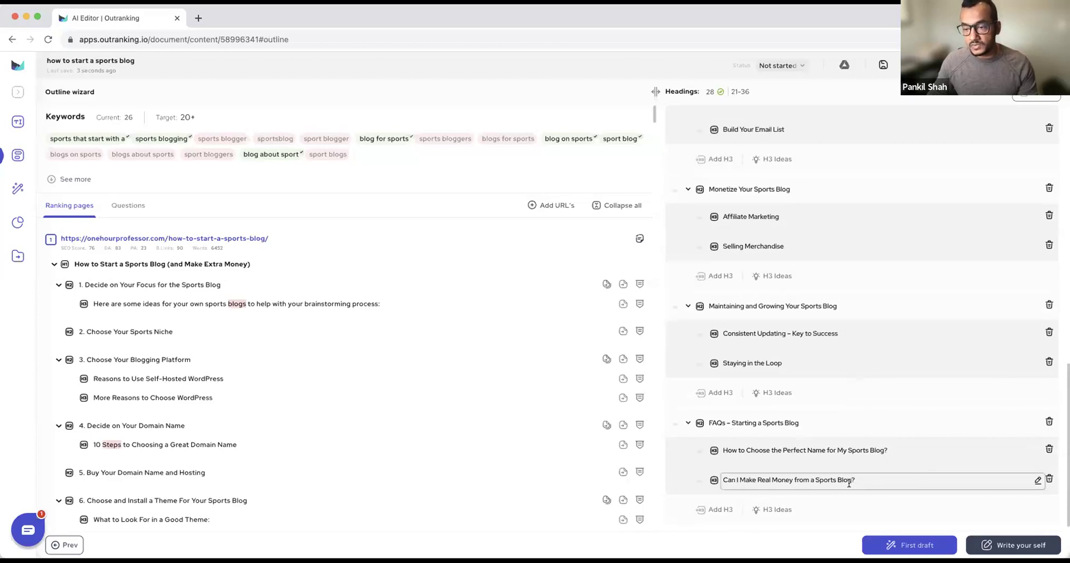
Show the suggested questions for the outline and read through the list for possible headings
{"action": "left_click", "coordinate": [126, 211]}
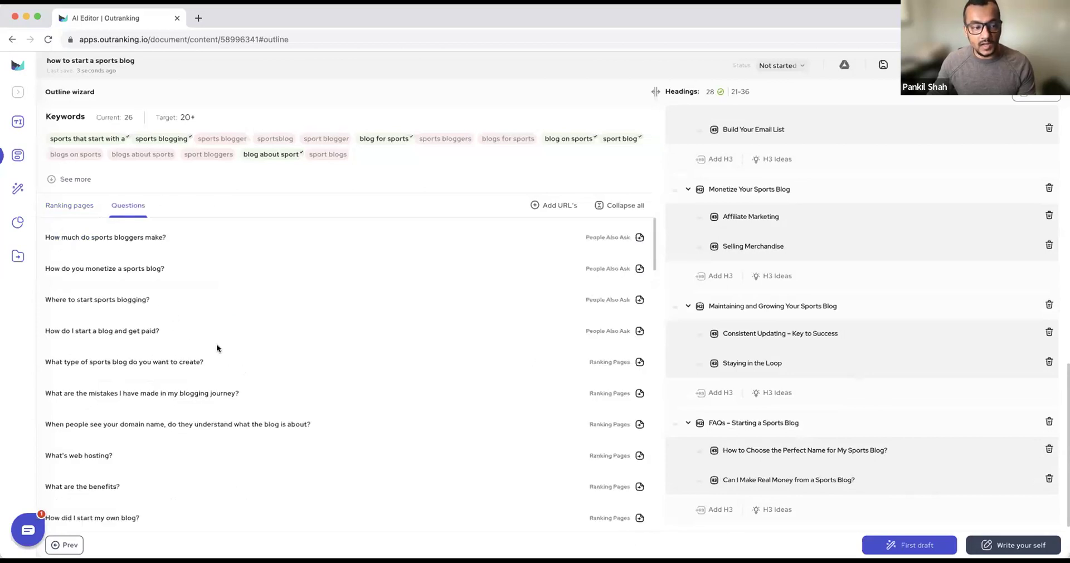
{"action": "scroll", "coordinate": [122, 473], "scroll_direction": "down", "scroll_amount": 1}
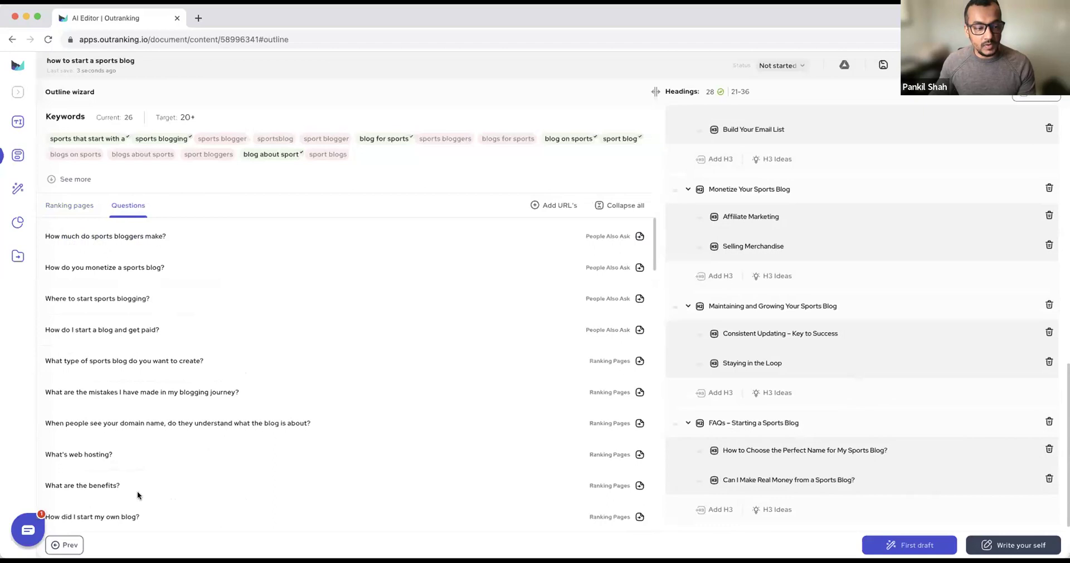
{"action": "scroll", "coordinate": [306, 445], "scroll_direction": "down", "scroll_amount": 5}
{"action": "scroll", "coordinate": [305, 446], "scroll_direction": "down", "scroll_amount": 5}
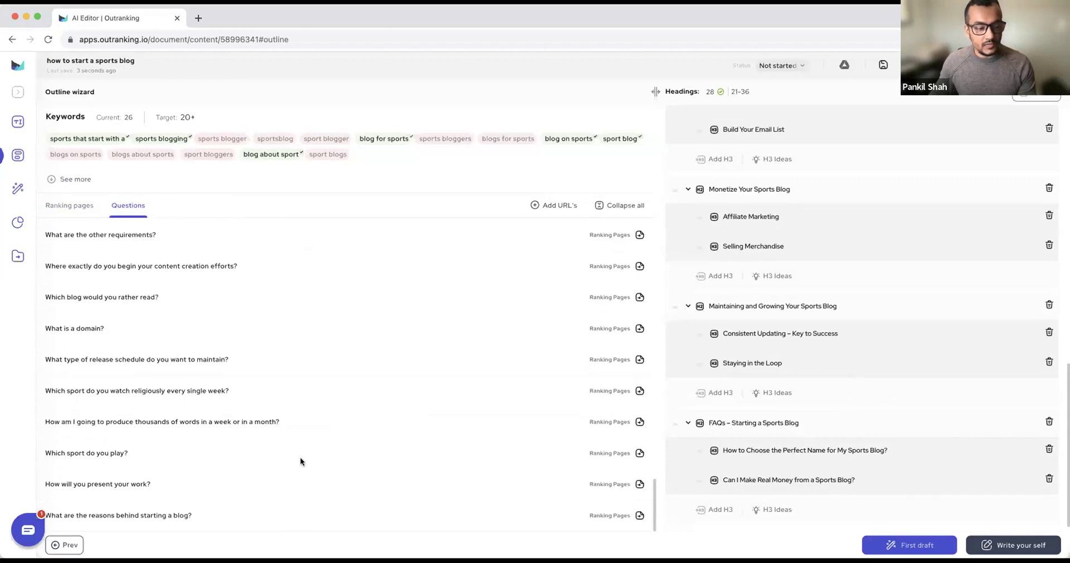
{"action": "scroll", "coordinate": [299, 459], "scroll_direction": "up", "scroll_amount": 3}
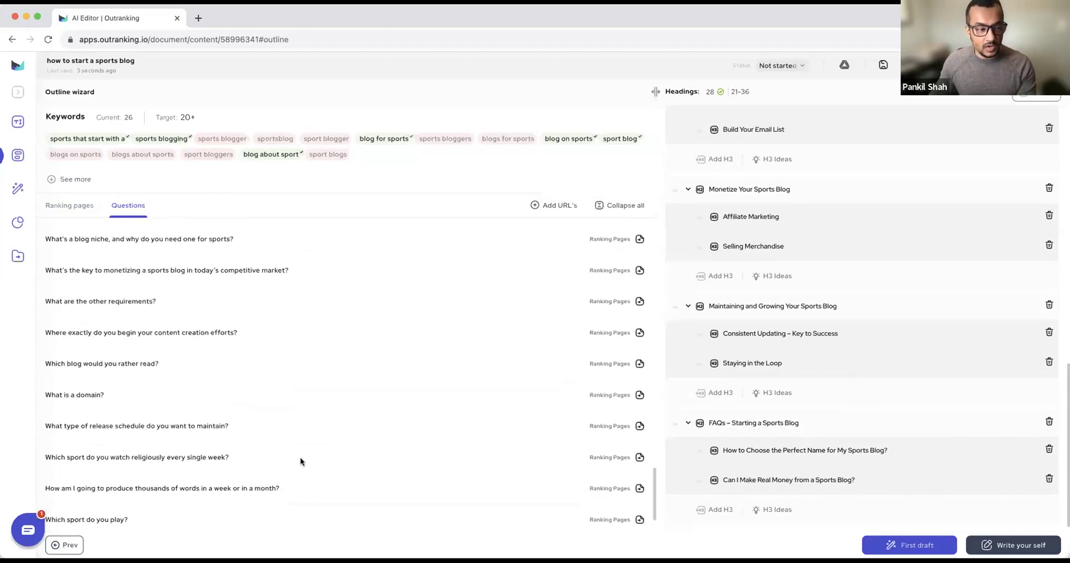
{"action": "scroll", "coordinate": [300, 461], "scroll_direction": "up", "scroll_amount": 3}
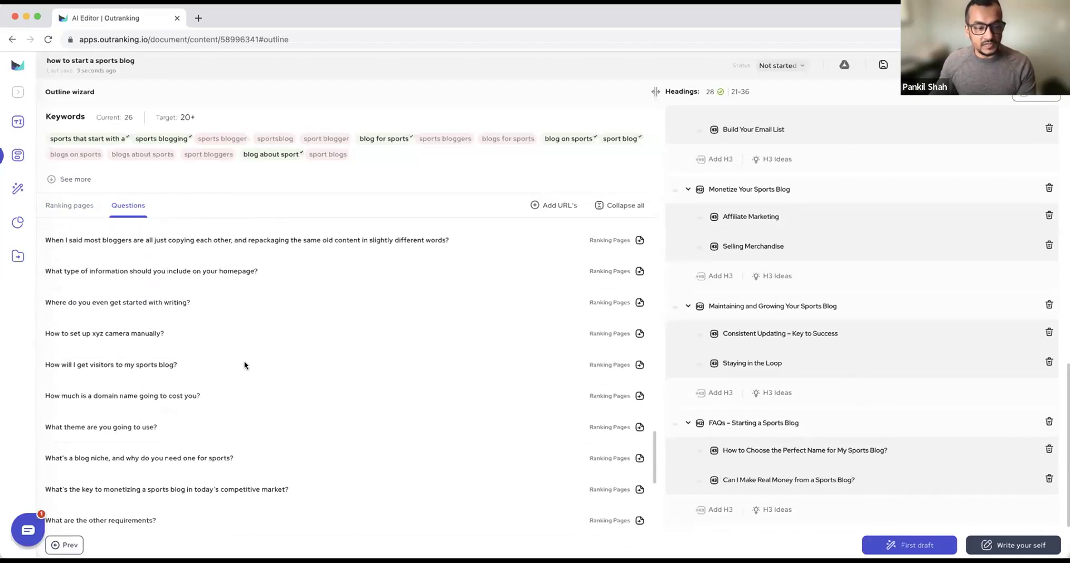
Add the suggested question "How will I get visitors to my sports blog?" to the outline's FAQs section
{"action": "left_click", "coordinate": [640, 364]}
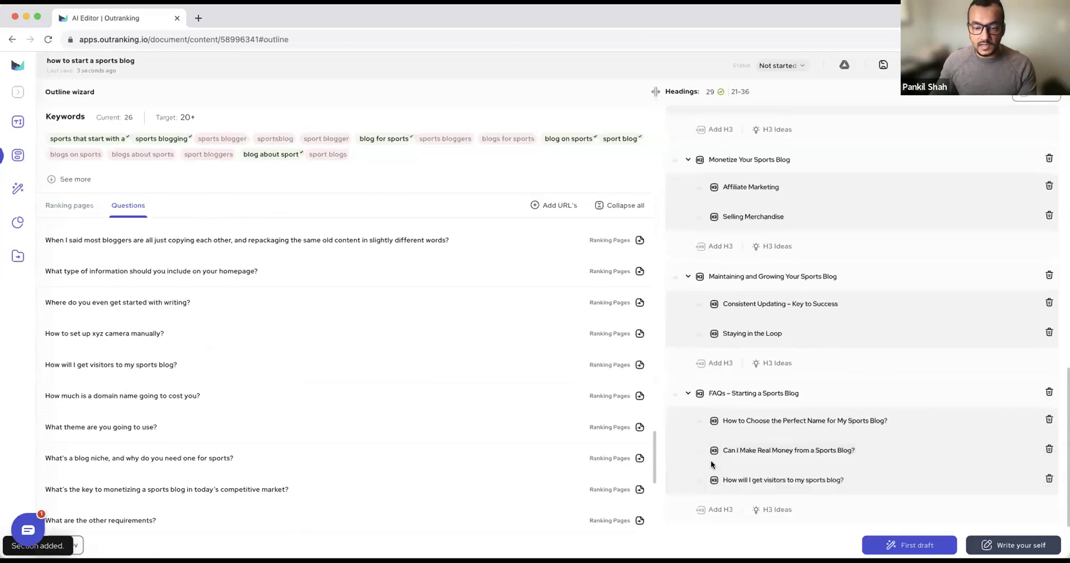
{"action": "scroll", "coordinate": [720, 448], "scroll_direction": "up", "scroll_amount": 2}
{"action": "scroll", "coordinate": [717, 380], "scroll_direction": "up", "scroll_amount": 10}
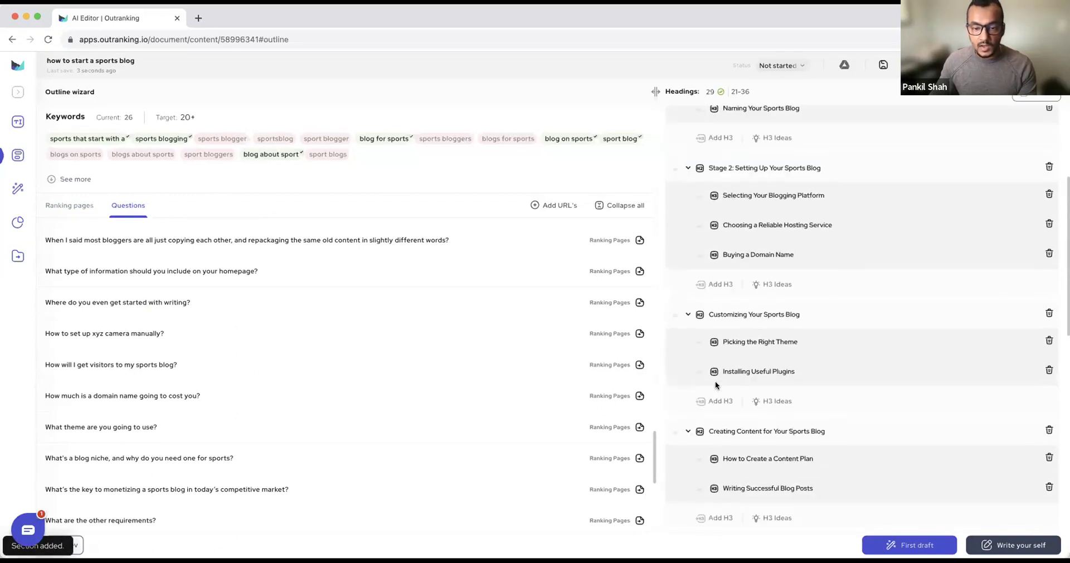
Prefix the "Customizing Your Sports Blog" heading with "Stage 3:"
{"action": "scroll", "coordinate": [727, 366], "scroll_direction": "down", "scroll_amount": 3}
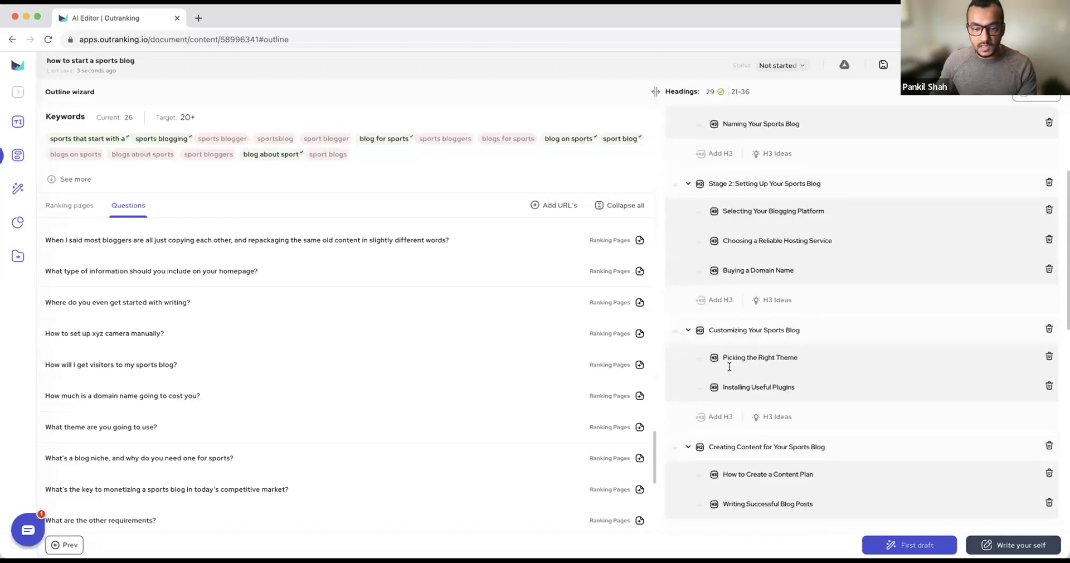
{"action": "left_click", "coordinate": [707, 331]}
{"action": "type", "text": "Stage "}
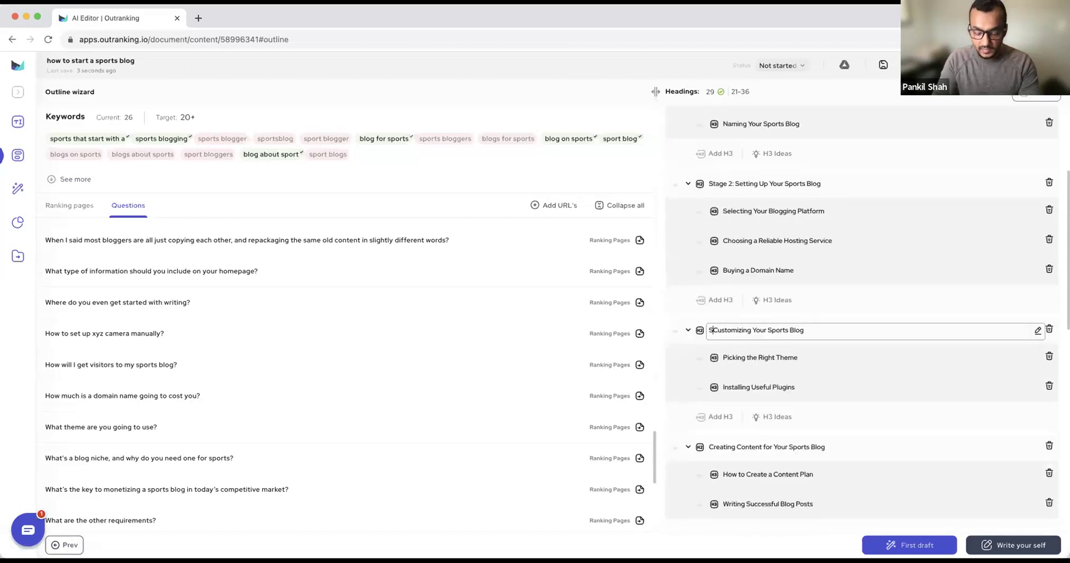
{"action": "type", "text": "3:"}
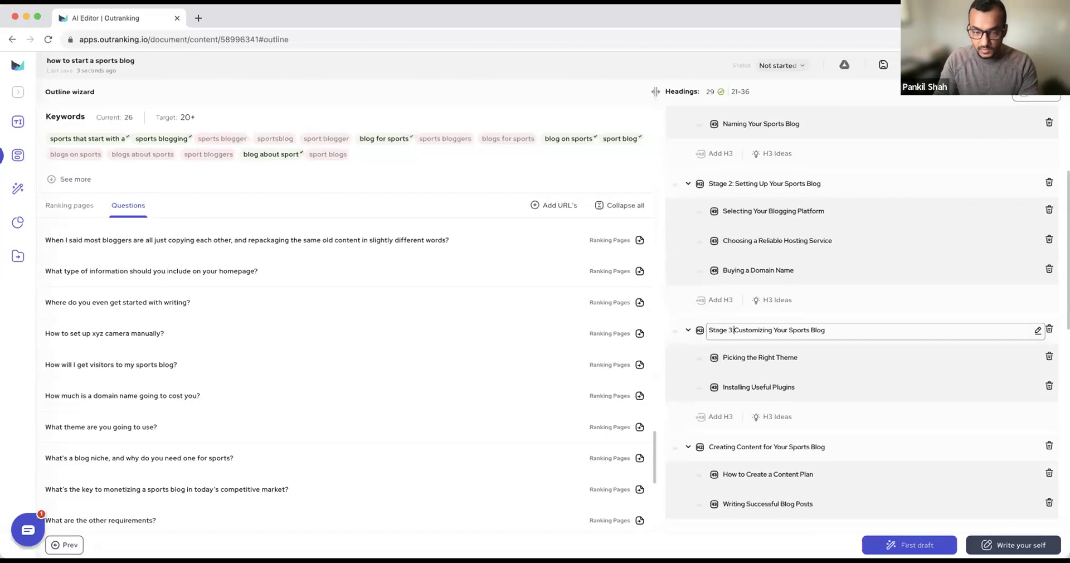
Copy the "Stage 3:" prefix to the start of the "Creating Content for Your Sports Blog" and "Promoting Your Sports Blog" headings
{"action": "left_click_drag", "start_coordinate": [737, 330], "coordinate": [710, 329]}
{"action": "key", "text": "super+c"}
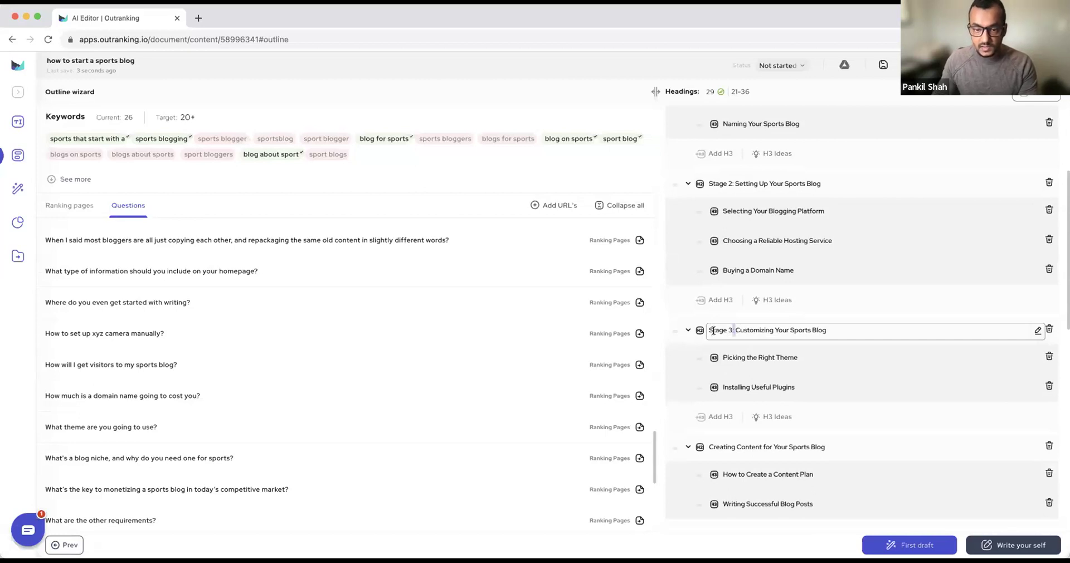
{"action": "scroll", "coordinate": [750, 395], "scroll_direction": "down", "scroll_amount": 2}
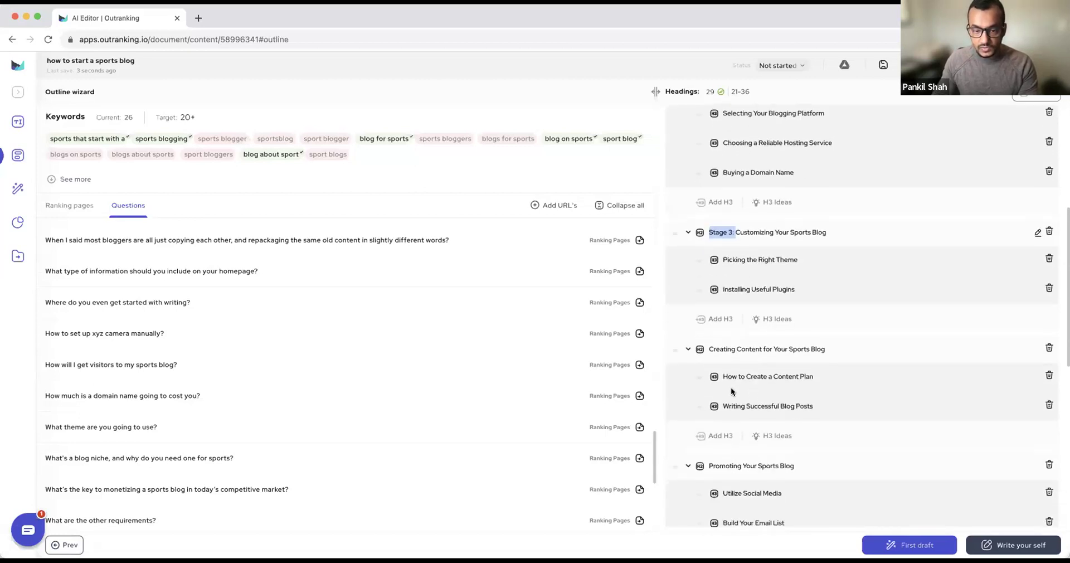
{"action": "left_click", "coordinate": [709, 349]}
{"action": "key", "text": "super+v"}
{"action": "left_click", "coordinate": [709, 465]}
{"action": "key", "text": "super+v"}
Paste the "Stage 3:" prefix before the "Monetize Your Sports Blog" and "Maintaining and Growing Your Sports Blog" headings
{"action": "scroll", "coordinate": [760, 484], "scroll_direction": "down", "scroll_amount": 3}
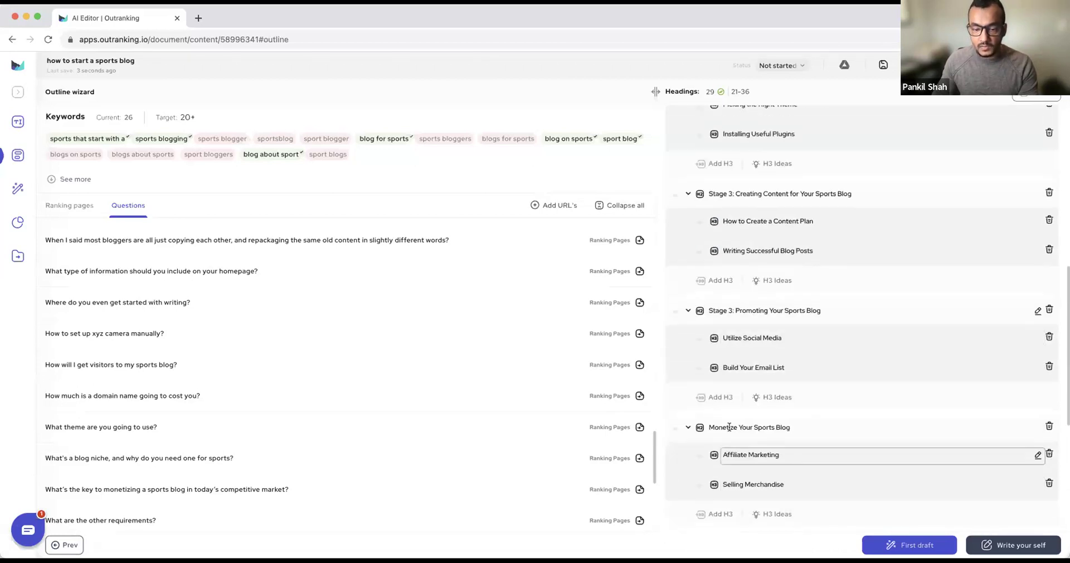
{"action": "scroll", "coordinate": [750, 446], "scroll_direction": "down", "scroll_amount": 1}
{"action": "left_click", "coordinate": [706, 412]}
{"action": "key", "text": "super+v"}
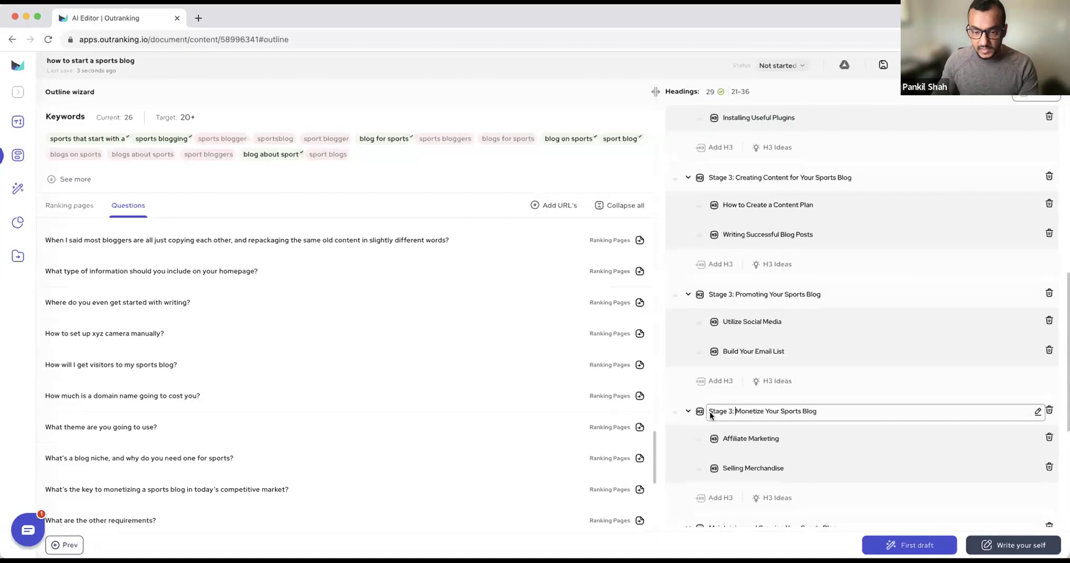
{"action": "scroll", "coordinate": [753, 426], "scroll_direction": "down", "scroll_amount": 2}
{"action": "left_click", "coordinate": [708, 422]}
{"action": "key", "text": "super+v"}
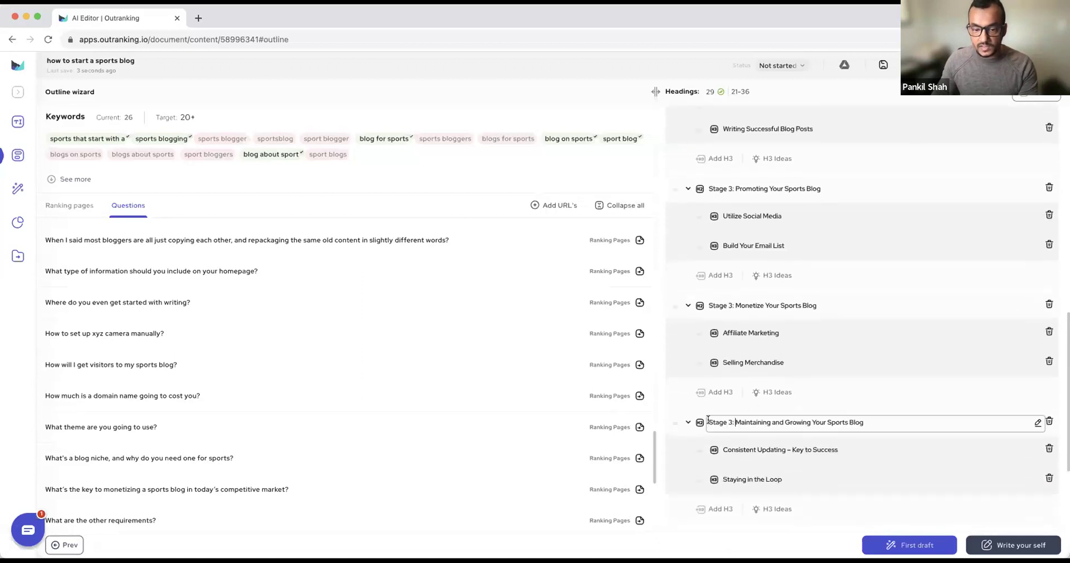
Add a new H3 reading "How can you be a great Sports" at the end of the FAQs section
{"action": "scroll", "coordinate": [718, 426], "scroll_direction": "down", "scroll_amount": 3}
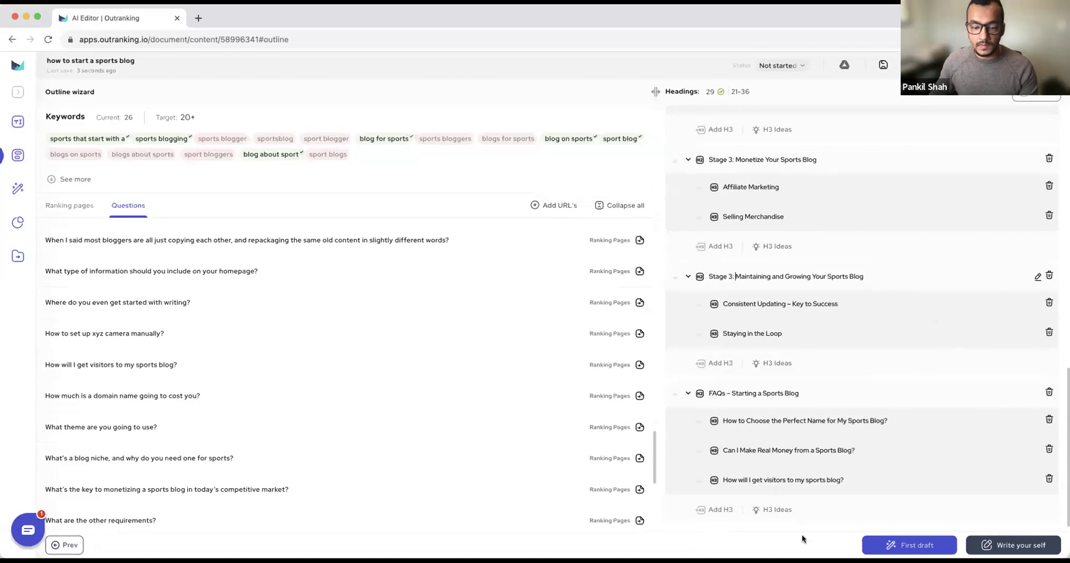
{"action": "left_click", "coordinate": [717, 511]}
{"action": "type", "text": "Hpw"}
{"action": "key", "text": "BackSpace"}
{"action": "key", "text": "BackSpace"}
{"action": "type", "text": "ow can"}
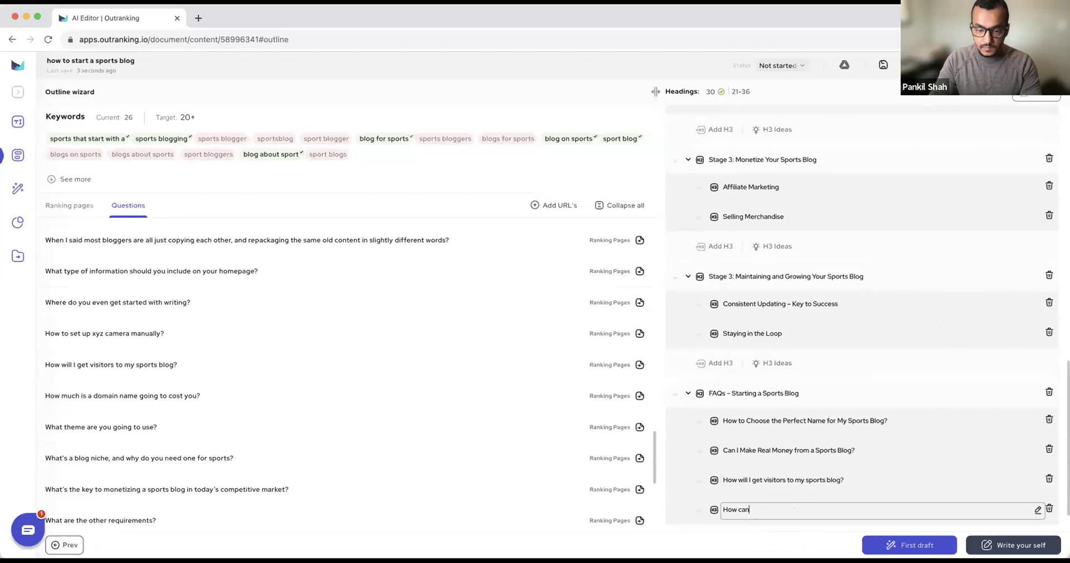
{"action": "type", "text": " you be a great "}
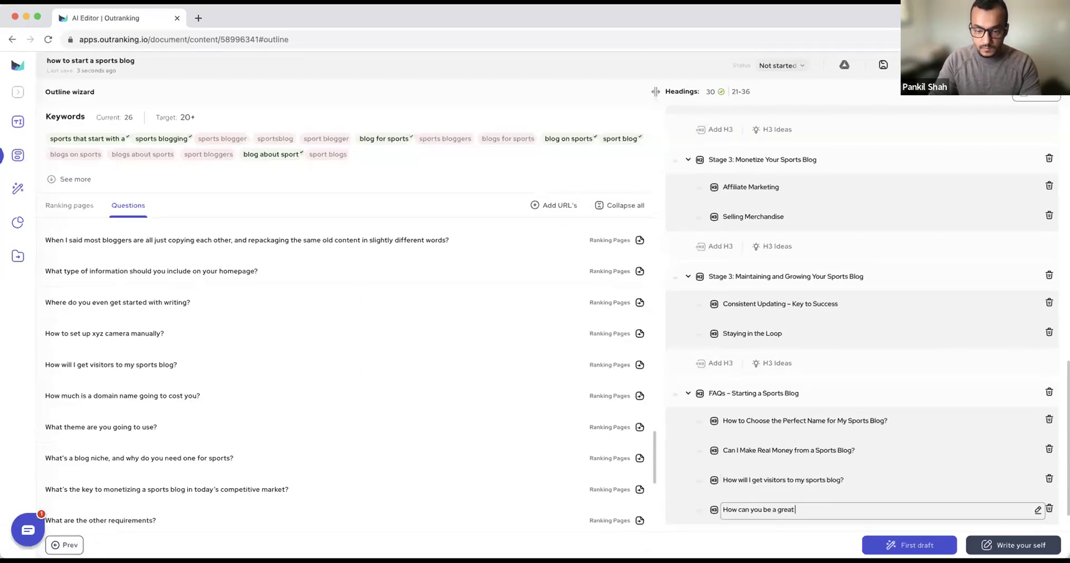
{"action": "type", "text": "Sports"}
{"action": "left_click", "coordinate": [830, 547]}
Reword the new FAQ heading to "How can you be a good sports blogger?"
{"action": "left_click", "coordinate": [786, 509]}
{"action": "double_click", "coordinate": [787, 510]}
{"action": "type", "text": "good"}
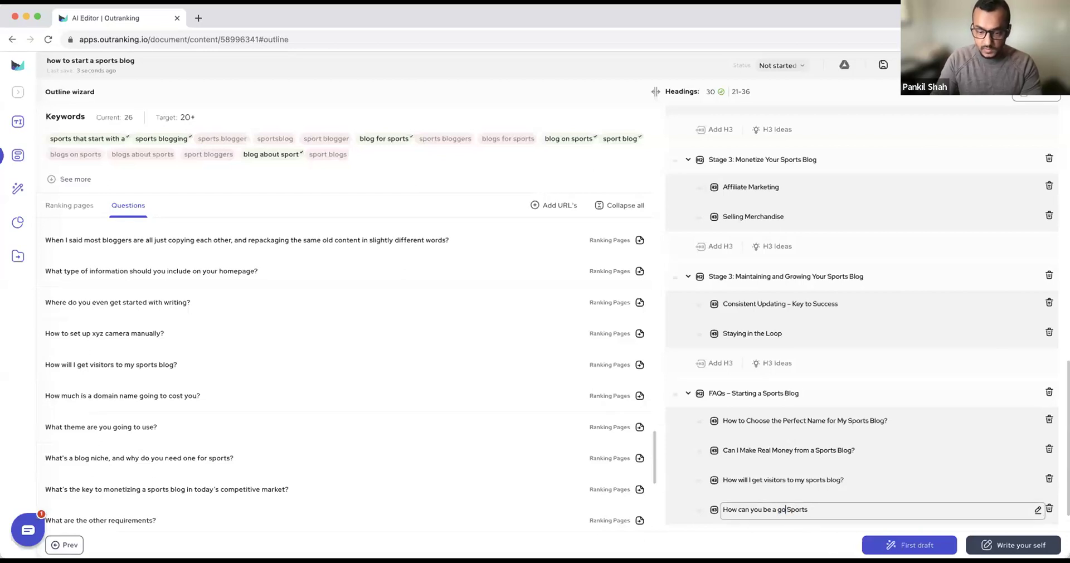
{"action": "left_click", "coordinate": [836, 508]}
{"action": "type", "text": "blogger"}
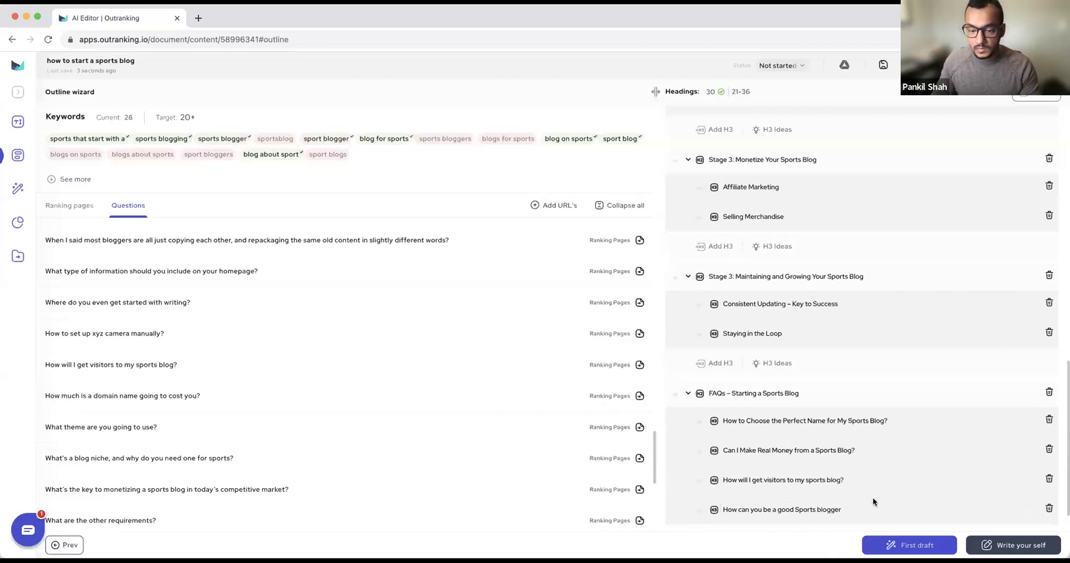
{"action": "key", "text": "BackSpace"}
{"action": "type", "text": "s"}
{"action": "left_click", "coordinate": [857, 511]}
{"action": "type", "text": "?"}
{"action": "key", "text": "Return"}
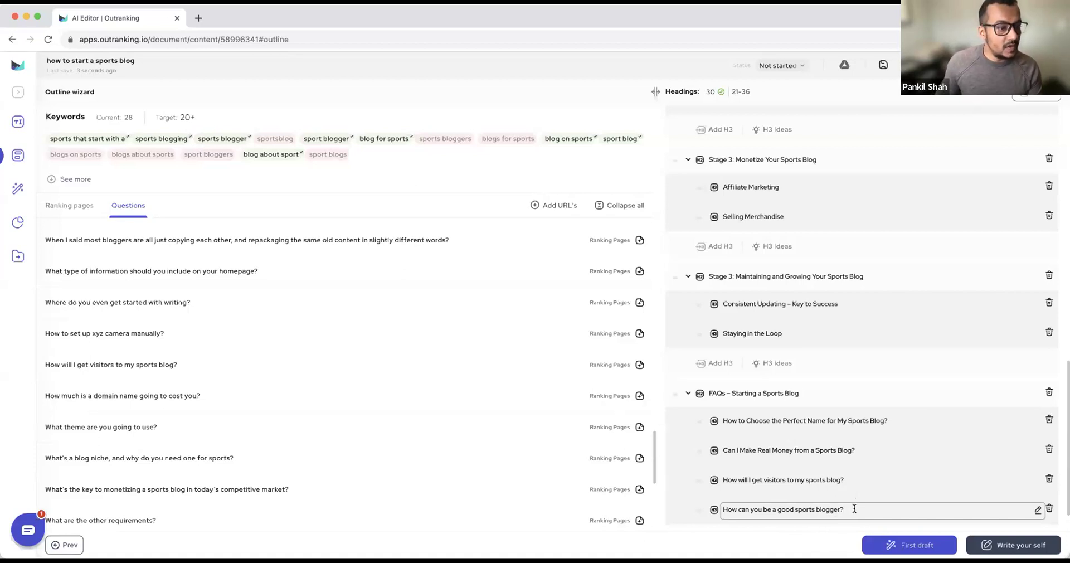
Expand the full keyword list and examine which keywords the outline uses, along with the keyword and heading targets
{"action": "scroll", "coordinate": [851, 491], "scroll_direction": "up", "scroll_amount": 5}
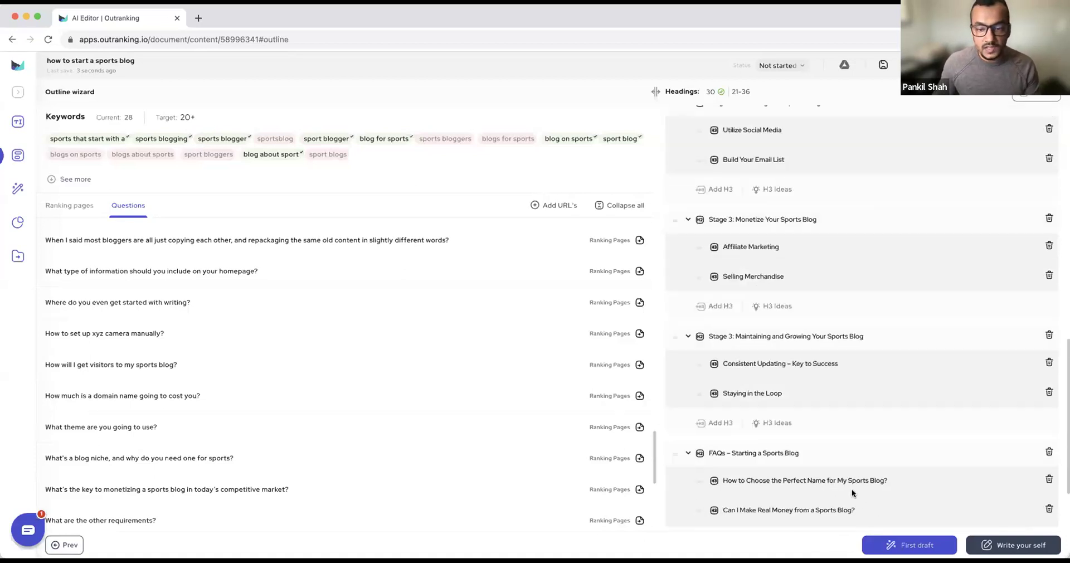
{"action": "scroll", "coordinate": [851, 489], "scroll_direction": "up", "scroll_amount": 2}
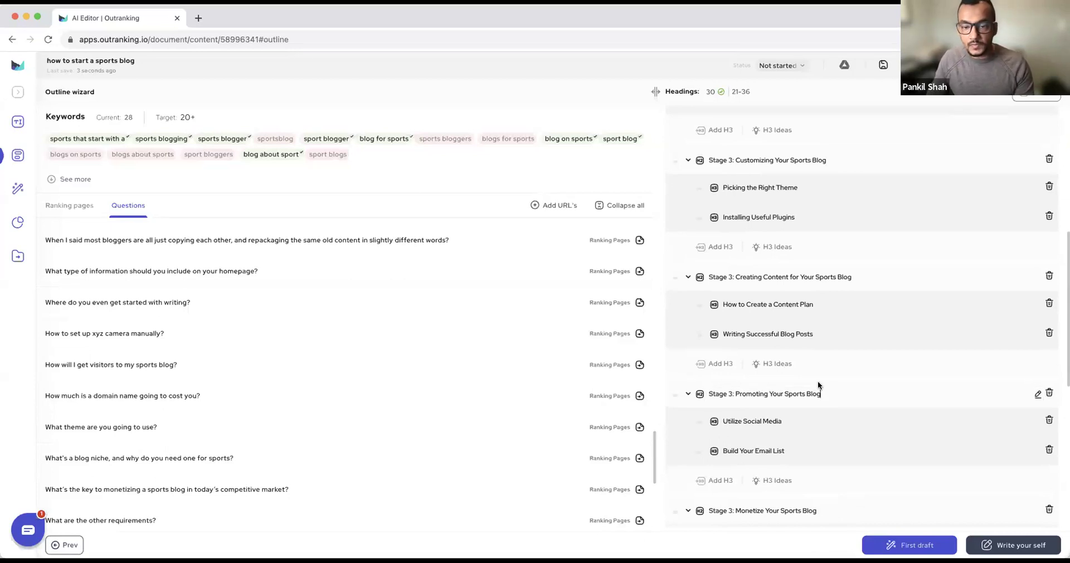
{"action": "scroll", "coordinate": [813, 375], "scroll_direction": "up", "scroll_amount": 5}
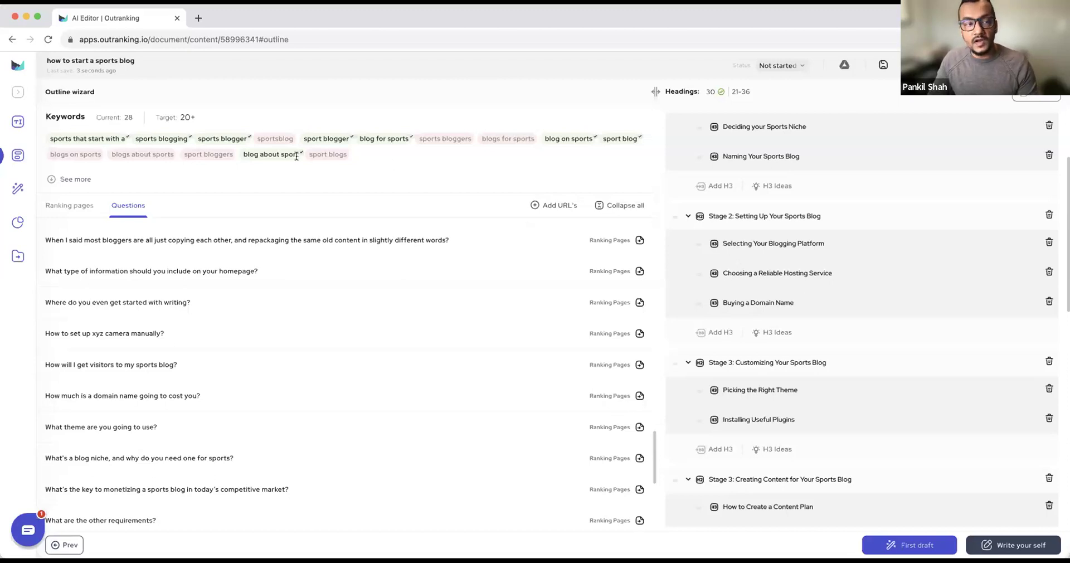
{"action": "left_click_drag", "start_coordinate": [95, 117], "coordinate": [138, 116]}
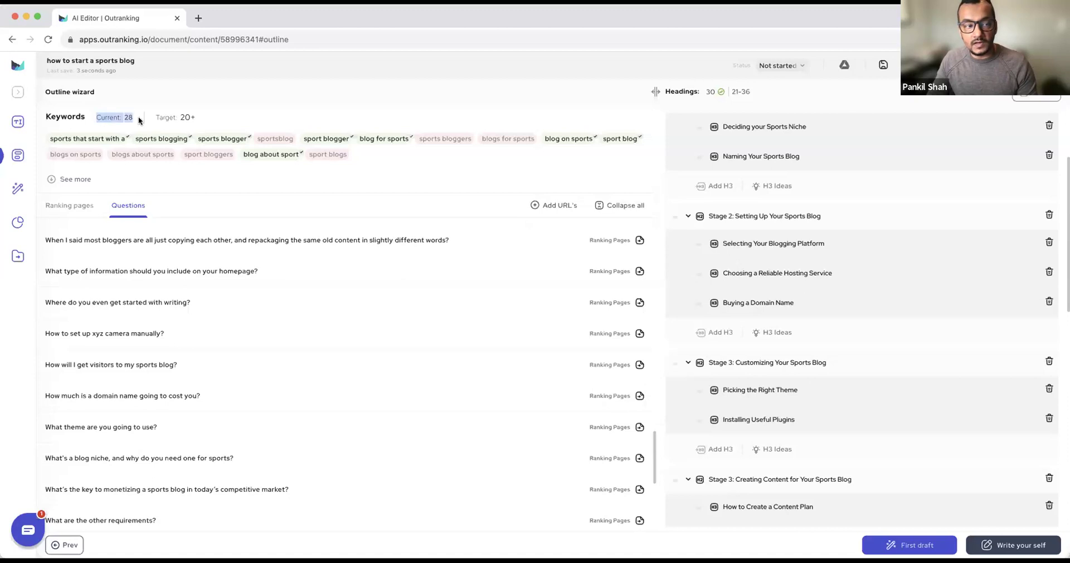
{"action": "left_click", "coordinate": [79, 177]}
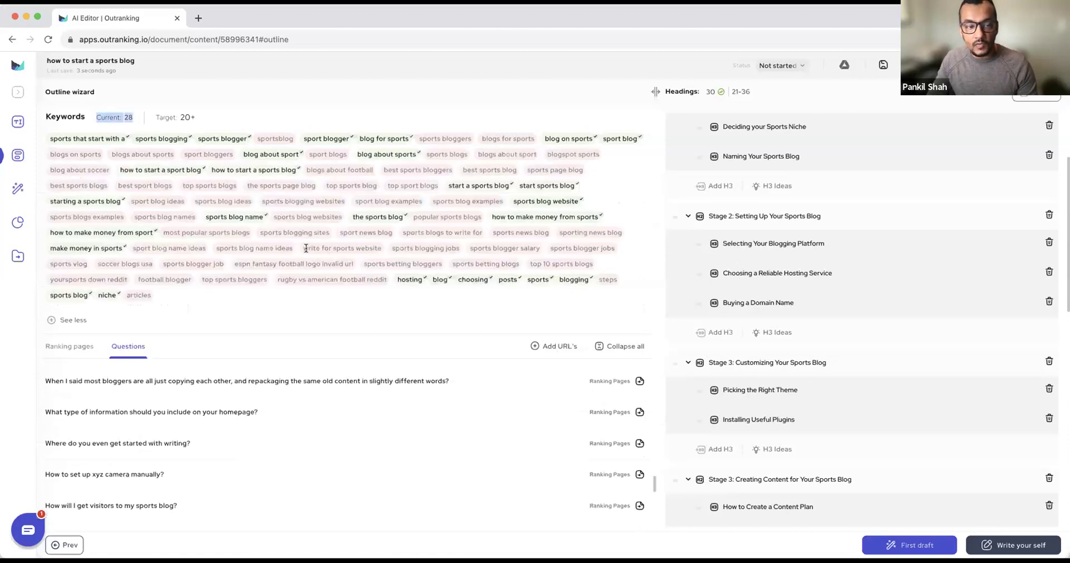
{"action": "left_click_drag", "start_coordinate": [306, 248], "coordinate": [380, 248]}
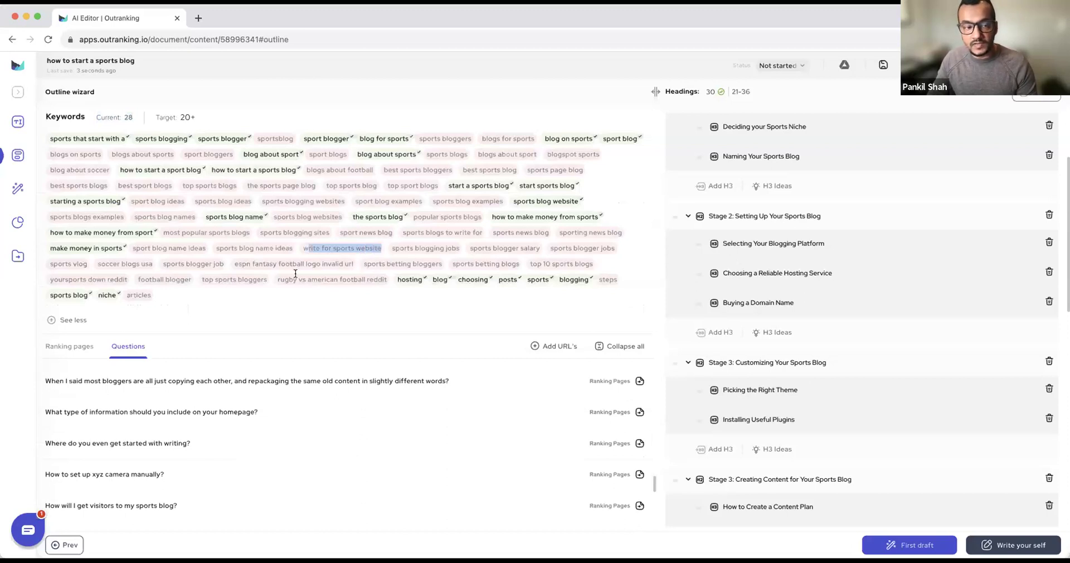
{"action": "left_click_drag", "start_coordinate": [277, 279], "coordinate": [384, 278]}
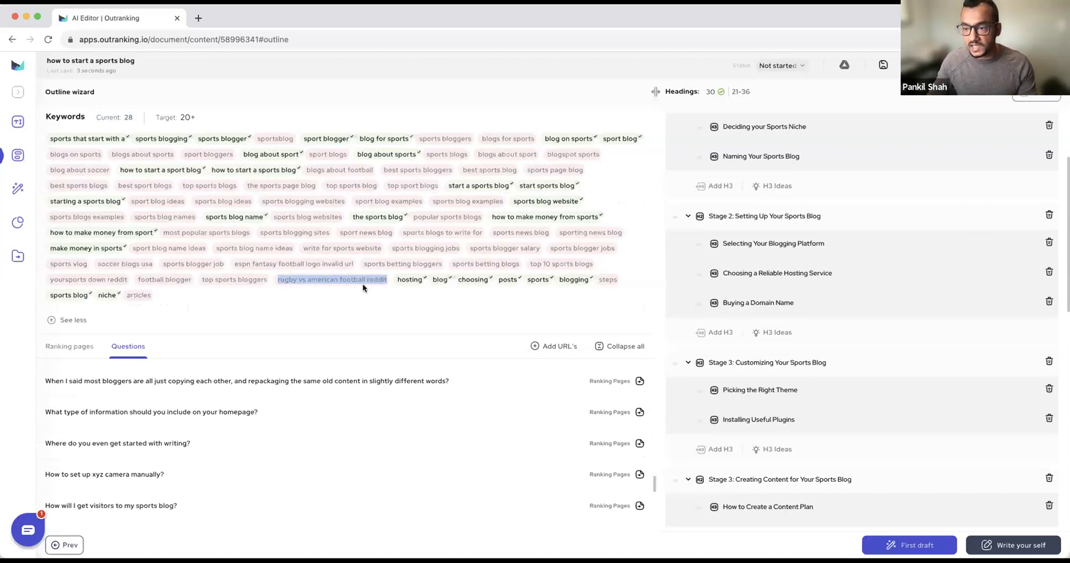
{"action": "left_click_drag", "start_coordinate": [96, 117], "coordinate": [189, 117]}
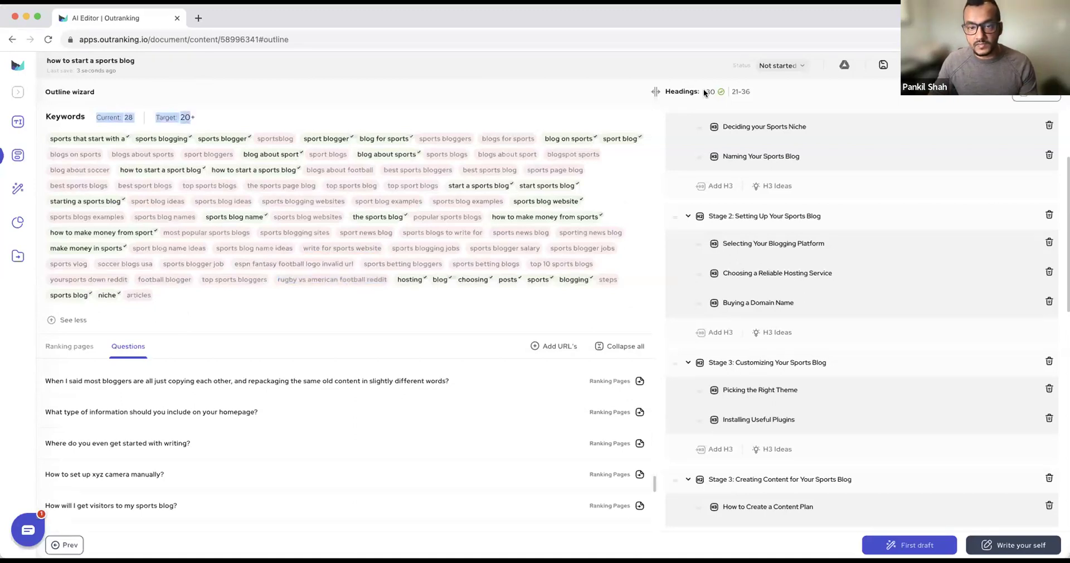
{"action": "left_click_drag", "start_coordinate": [704, 90], "coordinate": [761, 94]}
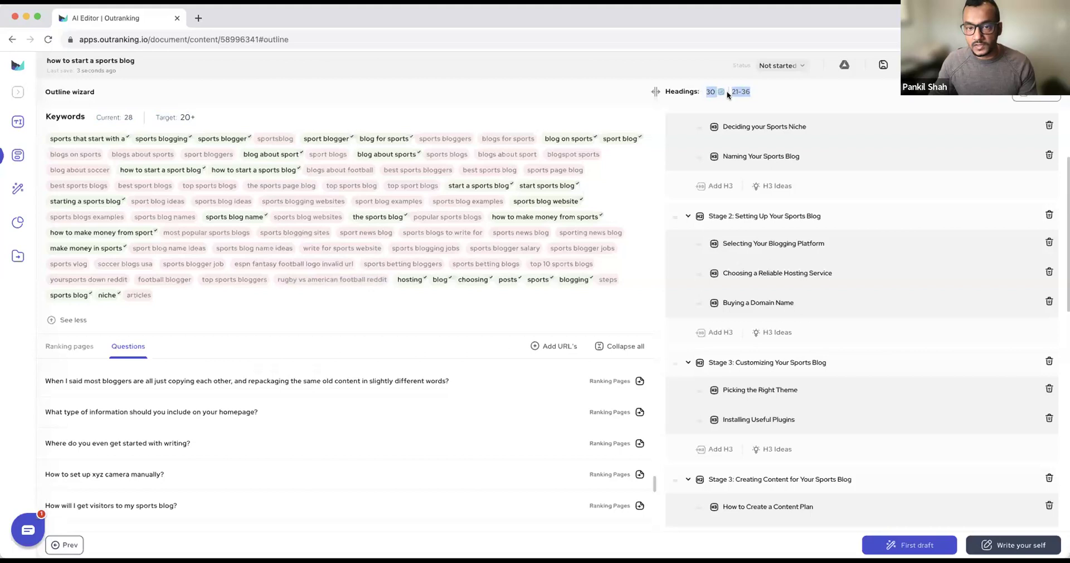
{"action": "left_click", "coordinate": [471, 92]}
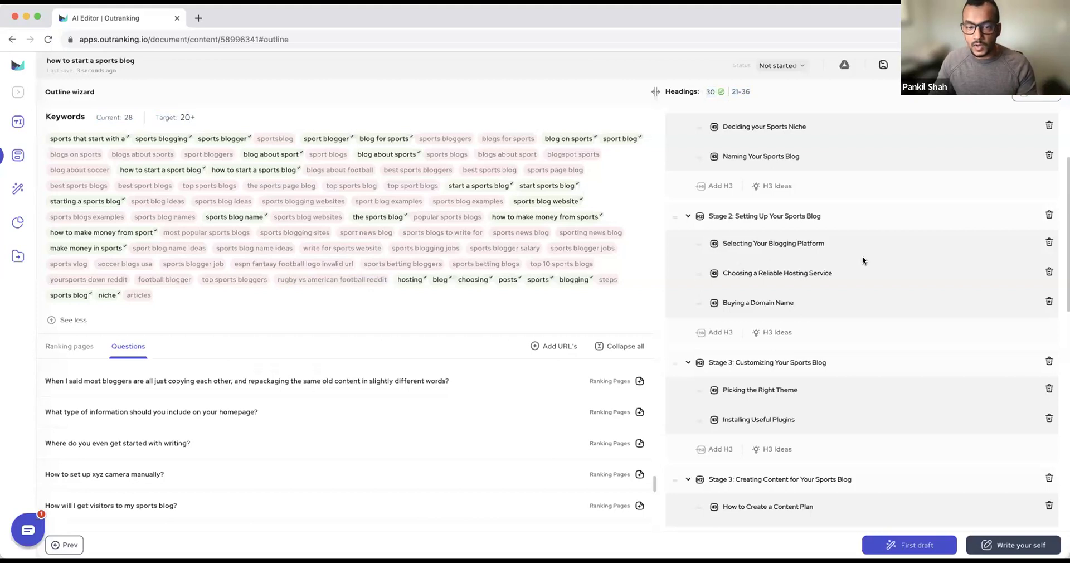
Collapse the keyword list, show the ranking pages, and compare the first page's headings with the outline
{"action": "scroll", "coordinate": [969, 379], "scroll_direction": "down", "scroll_amount": 4}
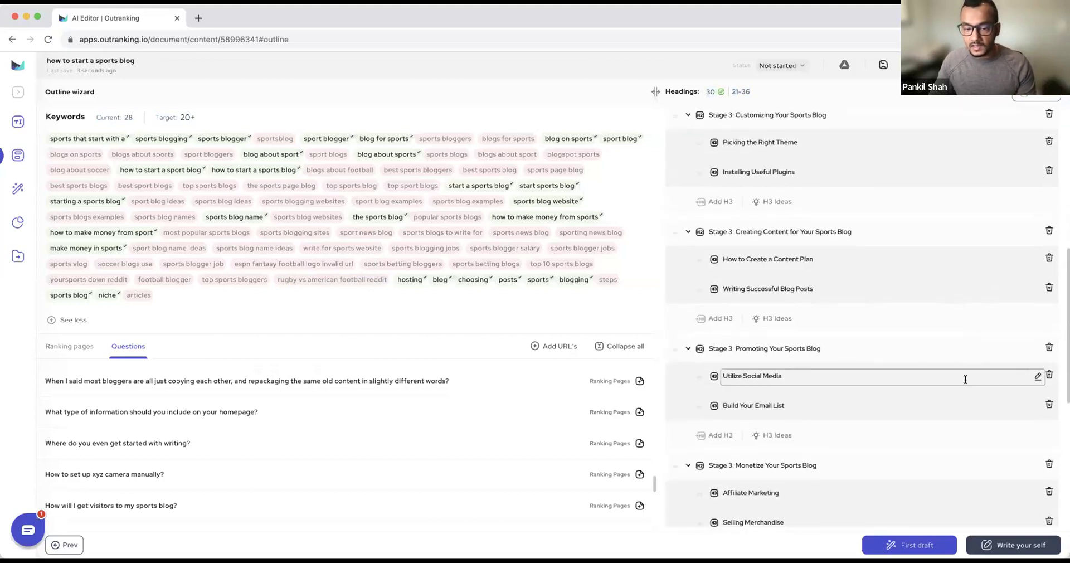
{"action": "scroll", "coordinate": [965, 379], "scroll_direction": "down", "scroll_amount": 4}
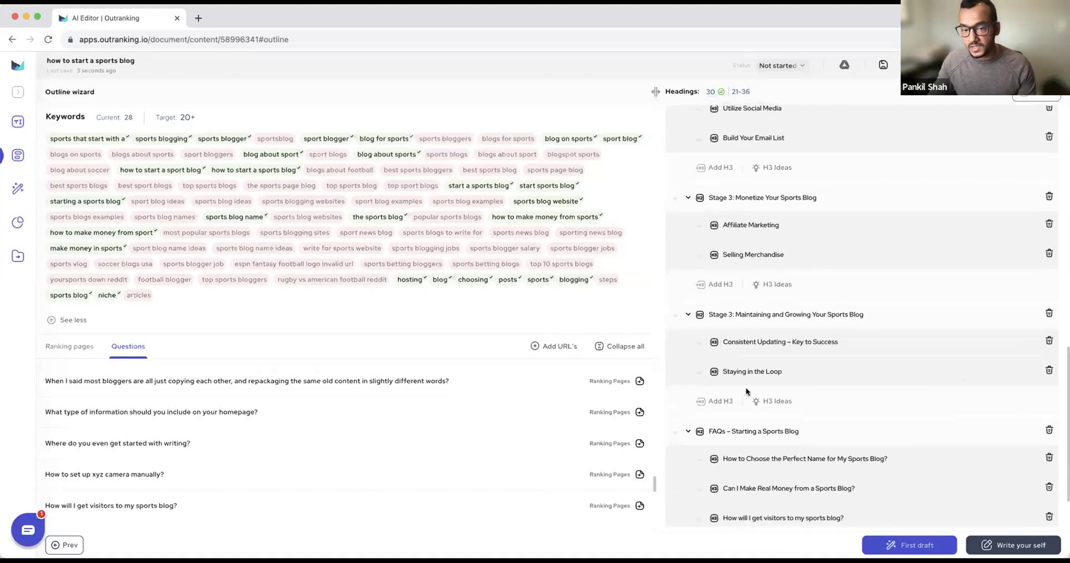
{"action": "scroll", "coordinate": [518, 359], "scroll_direction": "down", "scroll_amount": 1}
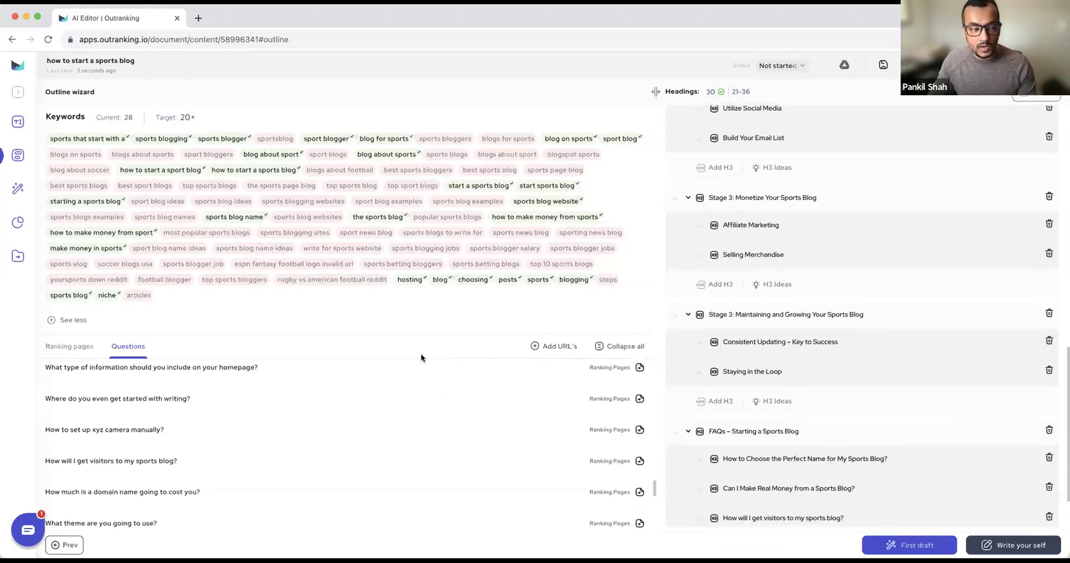
{"action": "left_click", "coordinate": [49, 346]}
{"action": "left_click", "coordinate": [65, 322]}
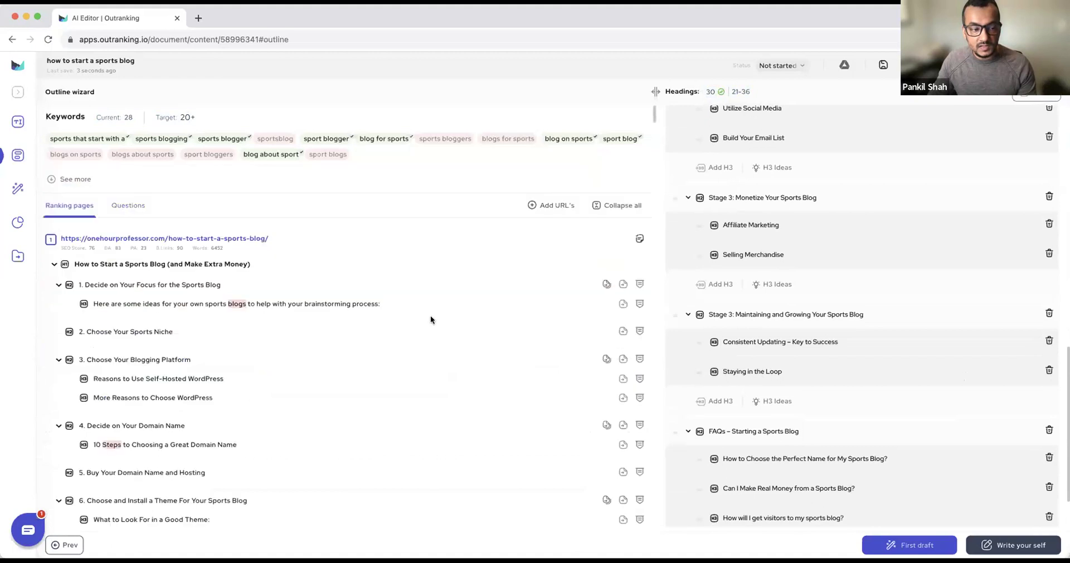
{"action": "scroll", "coordinate": [430, 315], "scroll_direction": "down", "scroll_amount": 4}
{"action": "scroll", "coordinate": [433, 315], "scroll_direction": "down", "scroll_amount": 4}
{"action": "scroll", "coordinate": [433, 315], "scroll_direction": "up", "scroll_amount": 2}
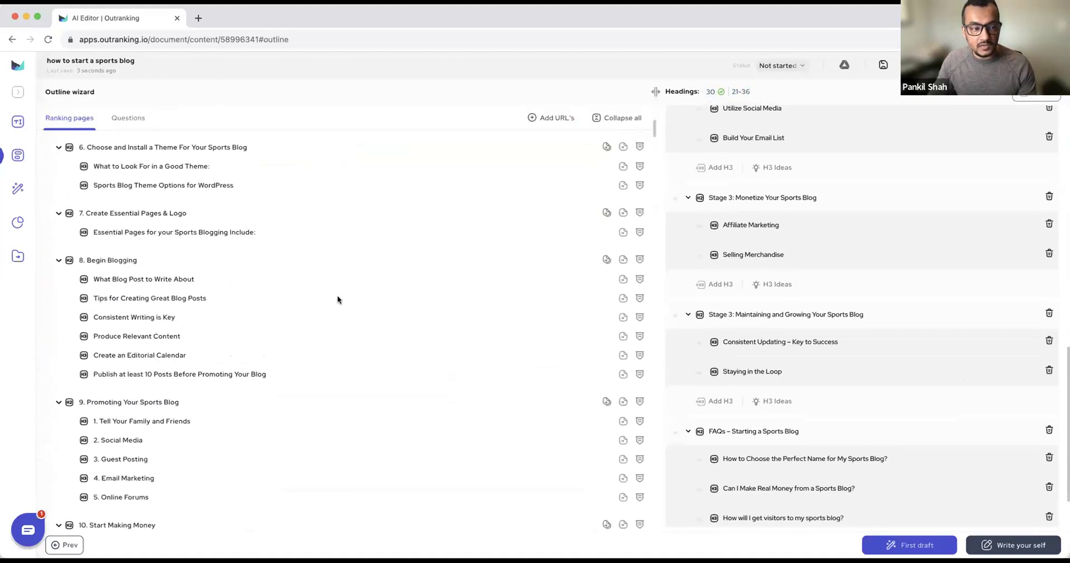
{"action": "scroll", "coordinate": [352, 389], "scroll_direction": "down", "scroll_amount": 4}
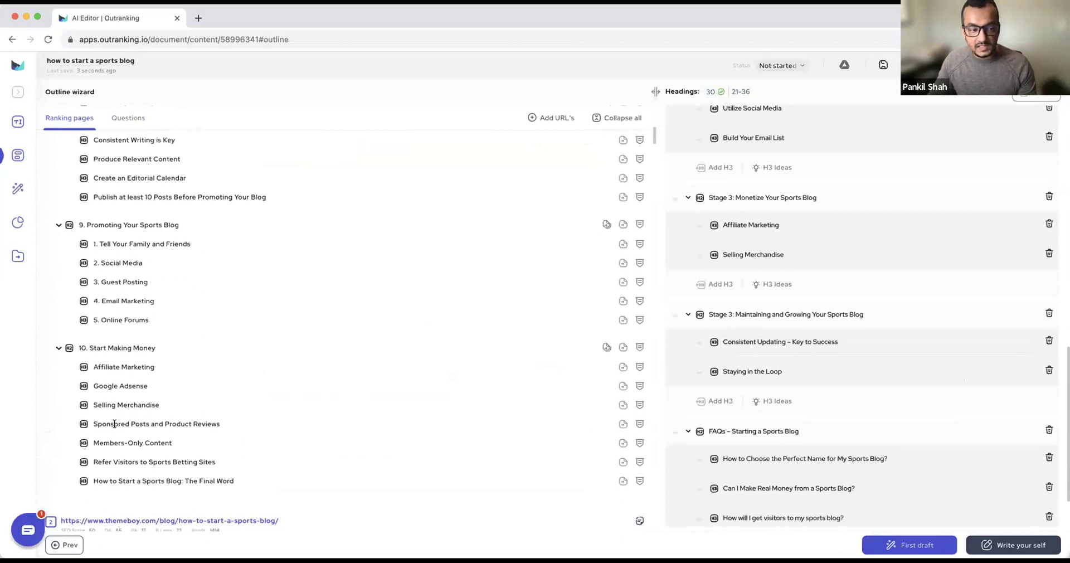
{"action": "scroll", "coordinate": [284, 401], "scroll_direction": "up", "scroll_amount": 15}
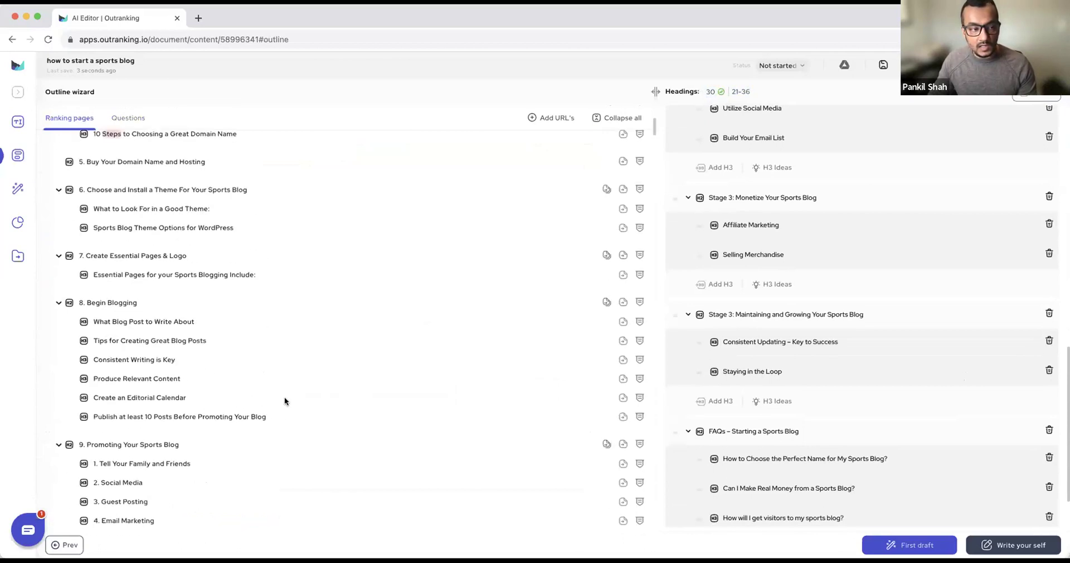
{"action": "scroll", "coordinate": [284, 400], "scroll_direction": "down", "scroll_amount": 8}
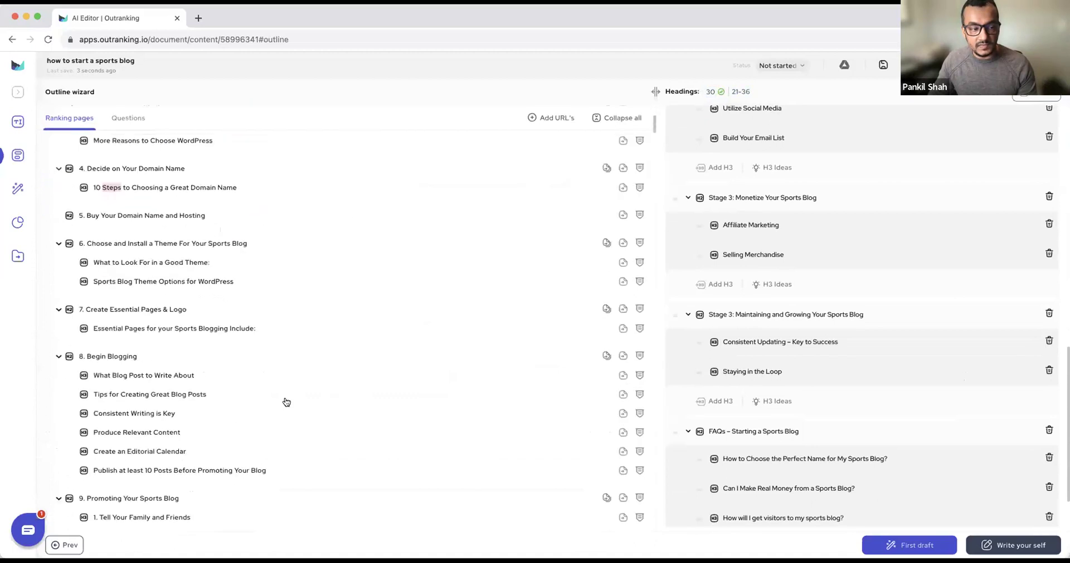
{"action": "scroll", "coordinate": [285, 397], "scroll_direction": "down", "scroll_amount": 2}
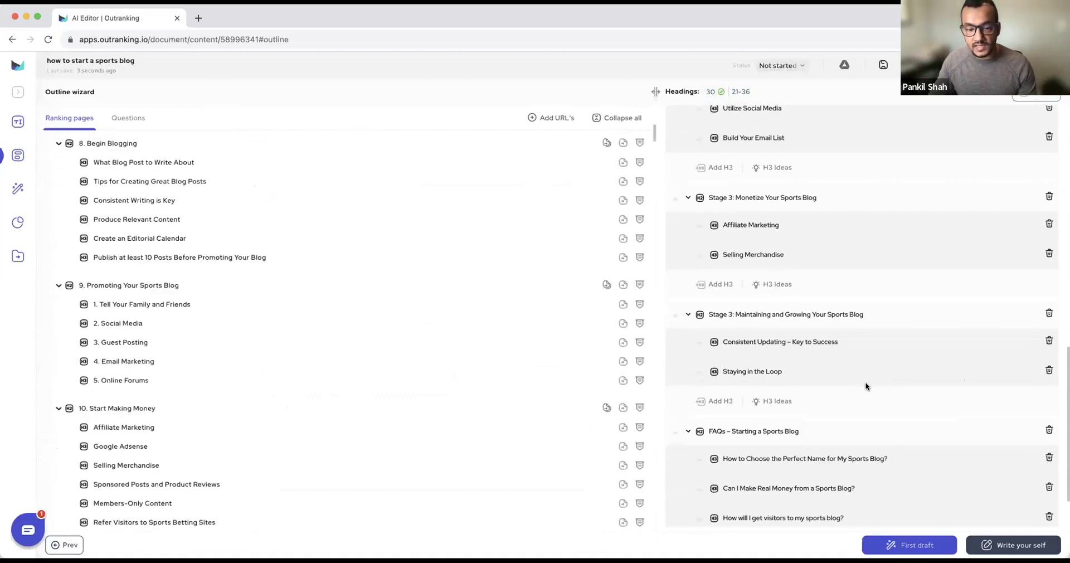
Expand the full keyword list again and examine its unused keywords, such as "blog about soccer" and "sports blogging jobs", against the outline
{"action": "scroll", "coordinate": [865, 383], "scroll_direction": "down", "scroll_amount": 2}
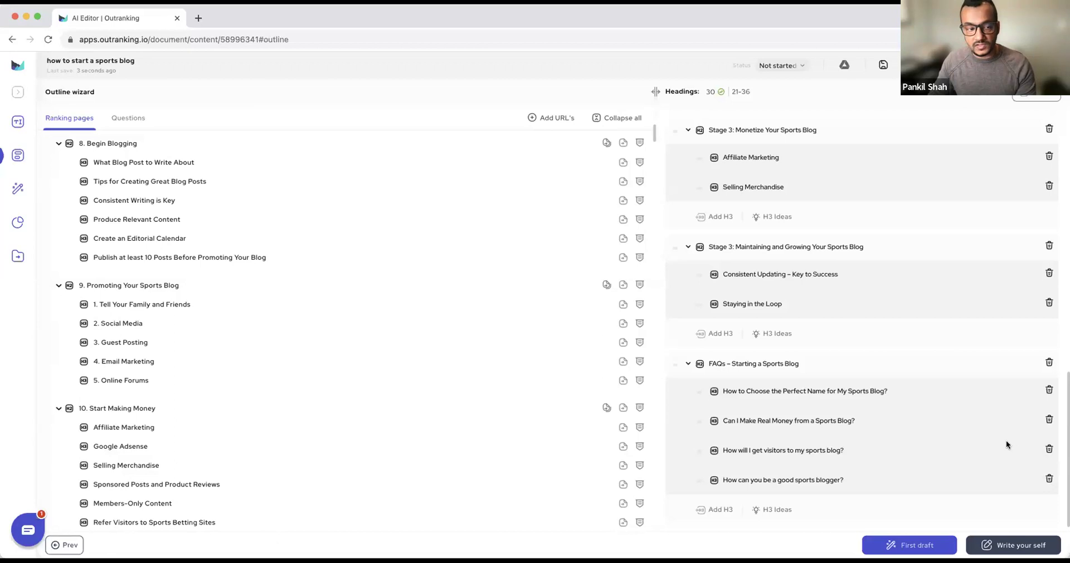
{"action": "scroll", "coordinate": [1006, 440], "scroll_direction": "up", "scroll_amount": 1}
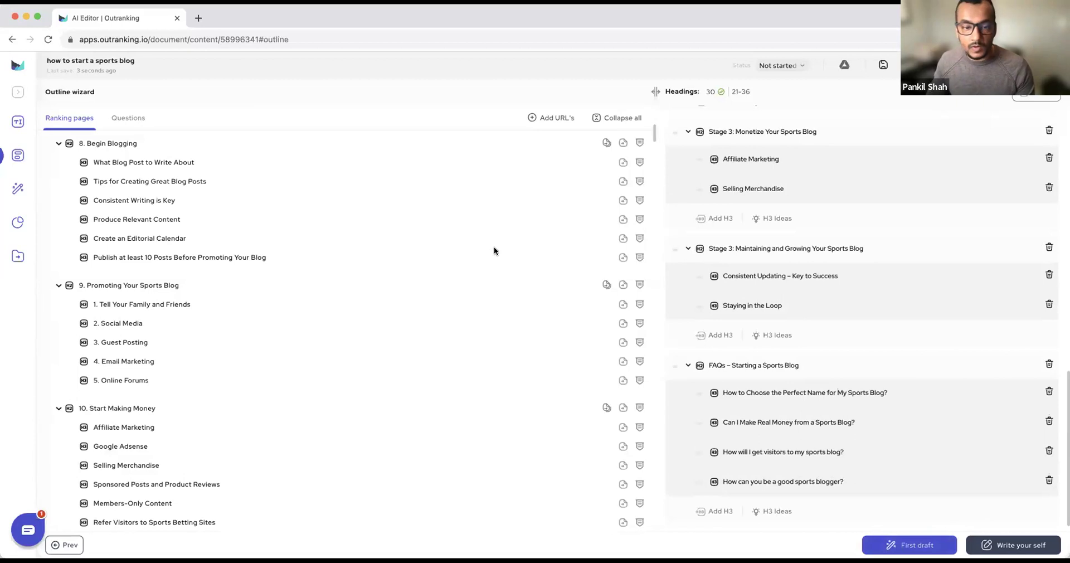
{"action": "scroll", "coordinate": [495, 248], "scroll_direction": "up", "scroll_amount": 10}
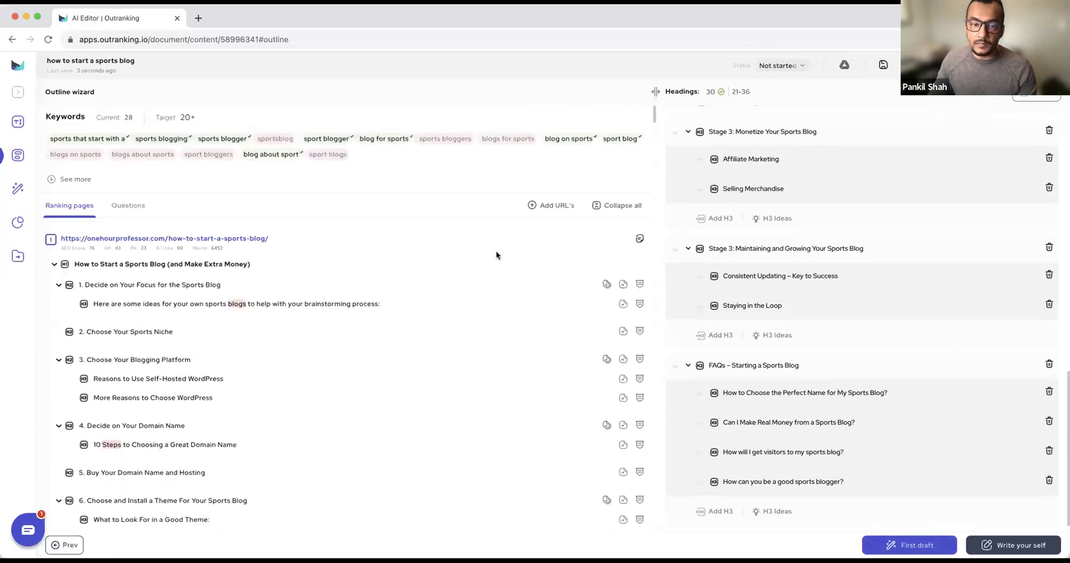
{"action": "left_click", "coordinate": [65, 179]}
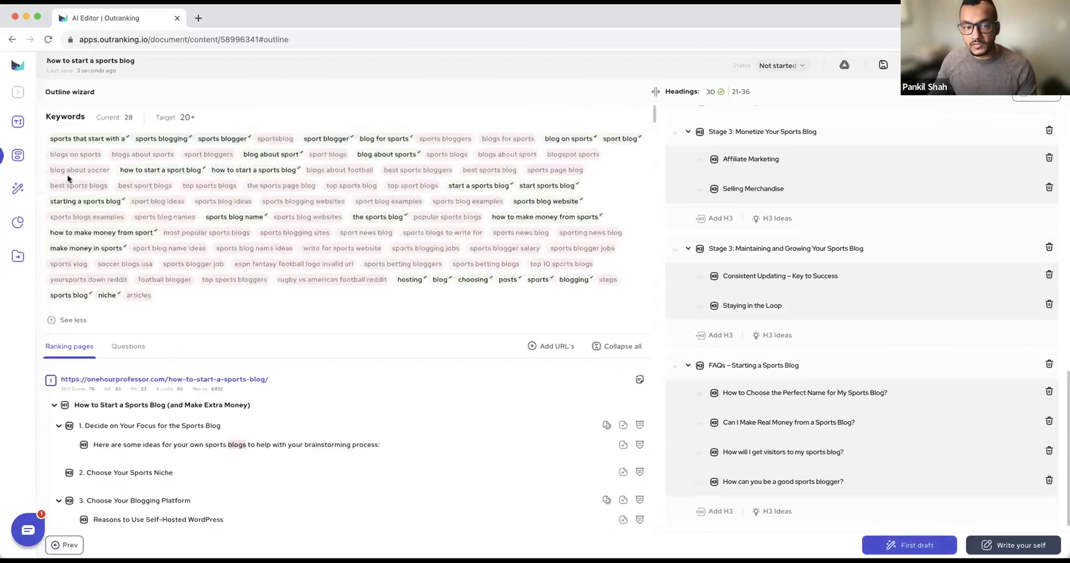
{"action": "scroll", "coordinate": [68, 177], "scroll_direction": "down", "scroll_amount": 1}
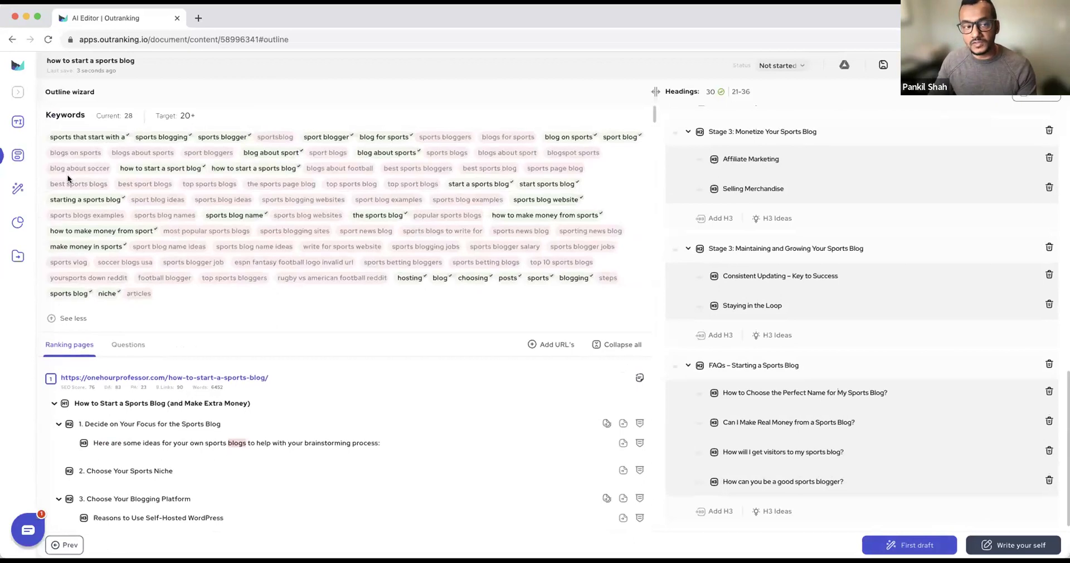
{"action": "scroll", "coordinate": [67, 178], "scroll_direction": "up", "scroll_amount": 1}
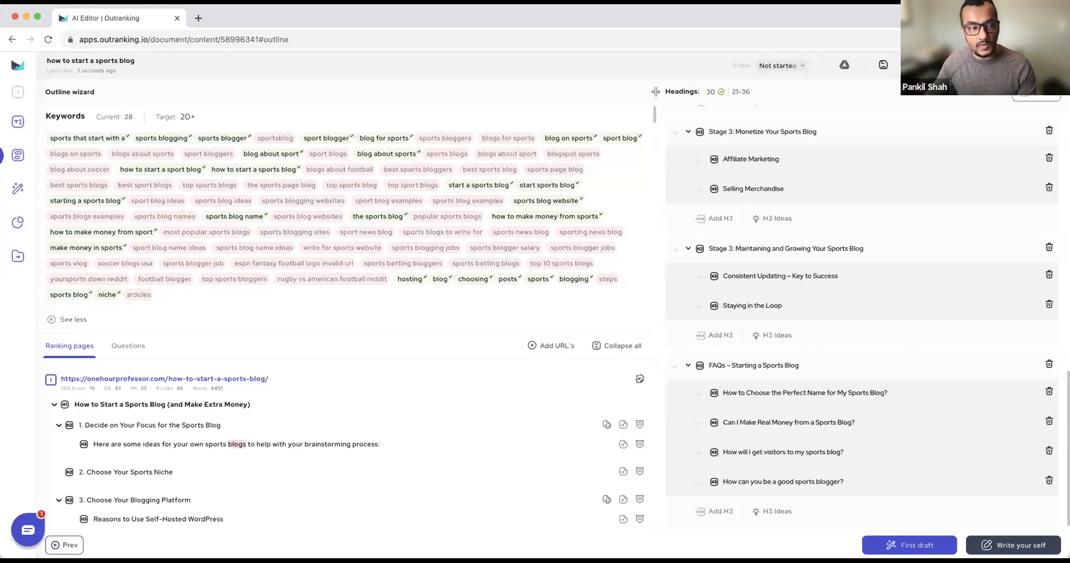
{"action": "scroll", "coordinate": [86, 191], "scroll_direction": "down", "scroll_amount": 1}
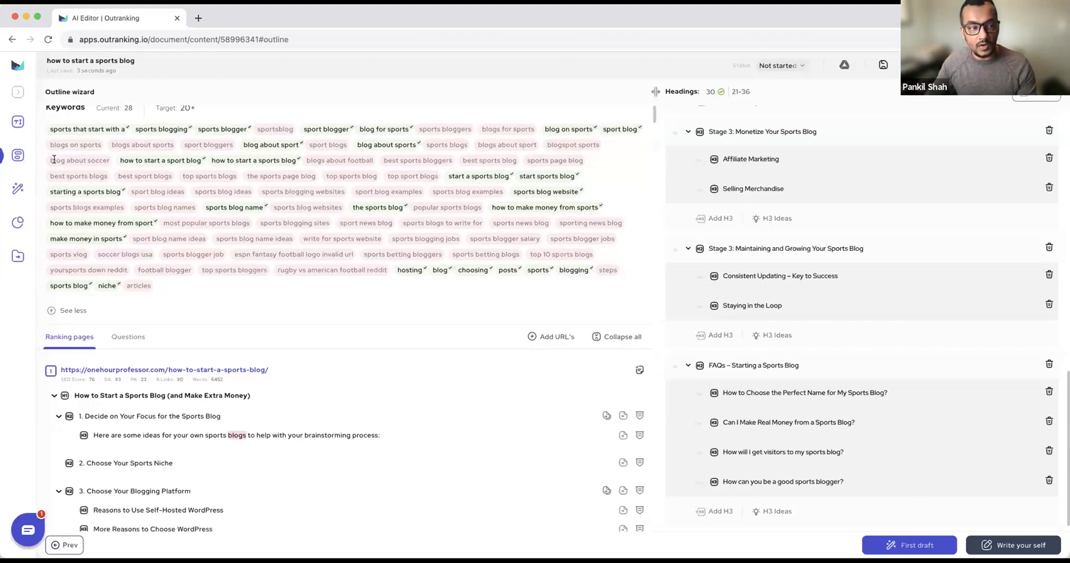
{"action": "left_click_drag", "start_coordinate": [50, 160], "coordinate": [113, 162]}
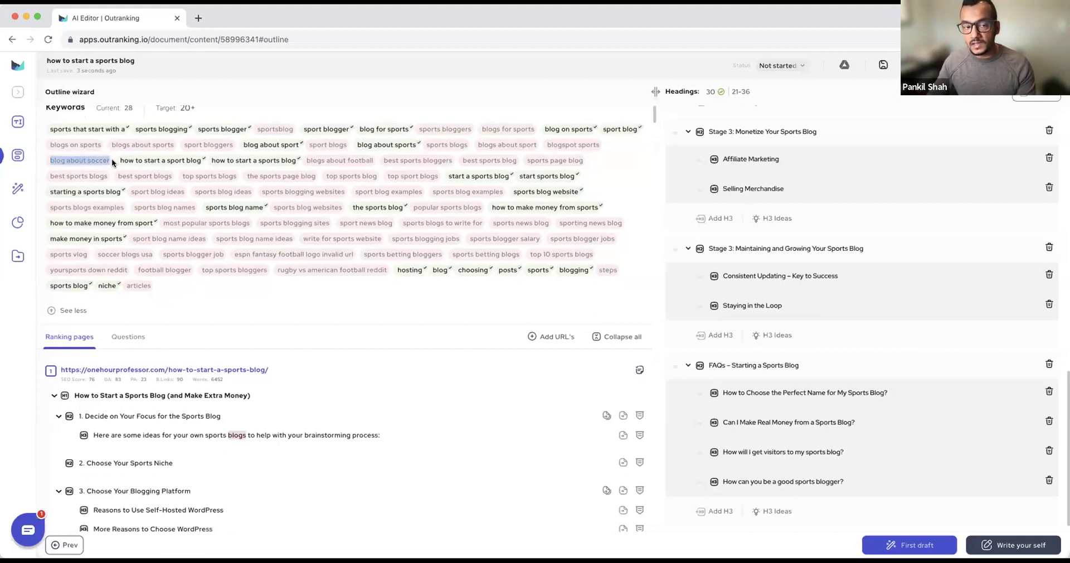
{"action": "left_click_drag", "start_coordinate": [393, 238], "coordinate": [461, 240]}
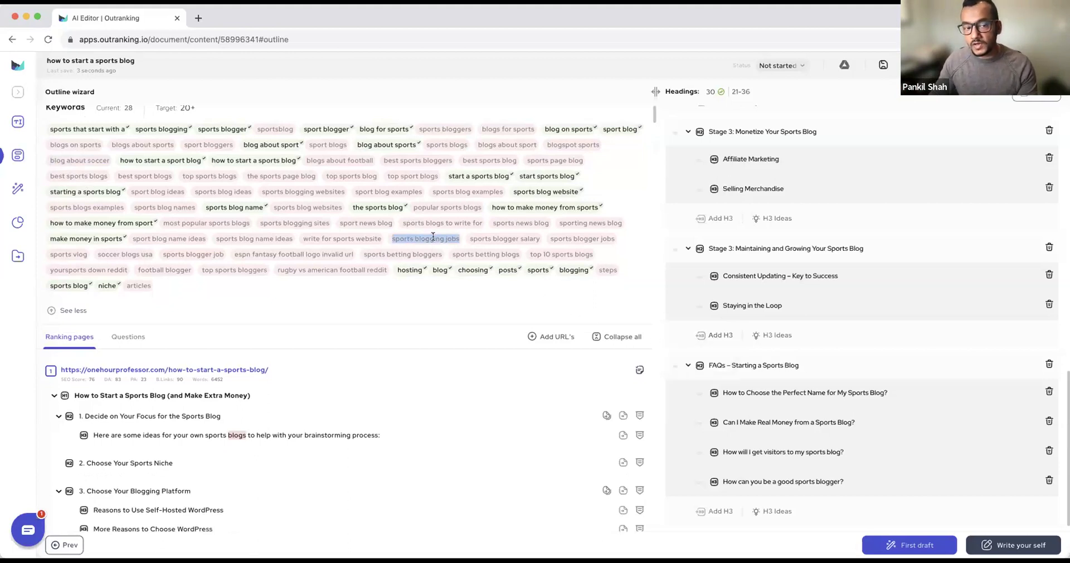
{"action": "scroll", "coordinate": [56, 169], "scroll_direction": "down", "scroll_amount": 1}
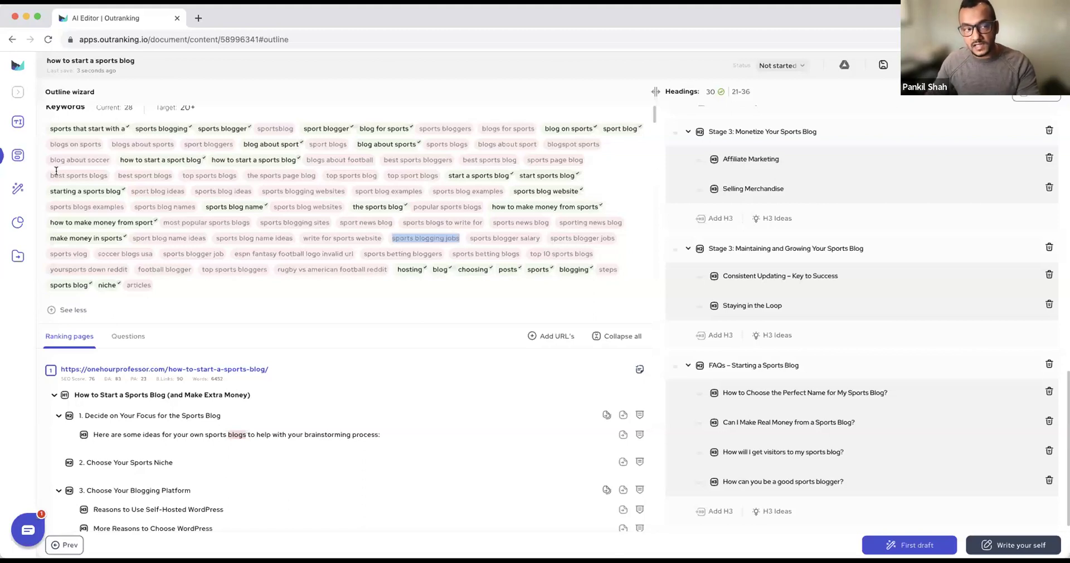
{"action": "scroll", "coordinate": [138, 193], "scroll_direction": "up", "scroll_amount": 1}
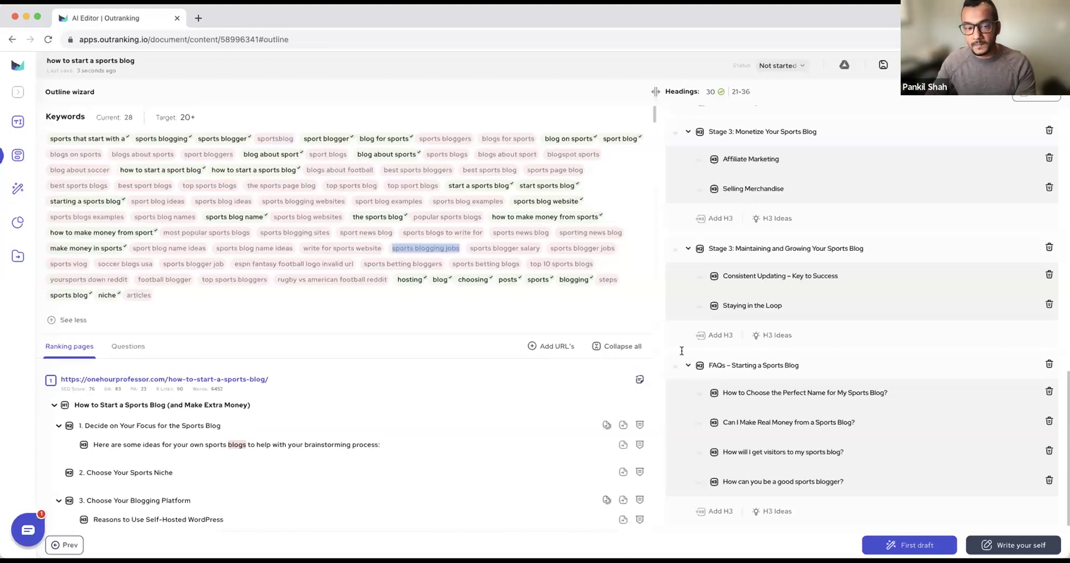
{"action": "scroll", "coordinate": [949, 510], "scroll_direction": "down", "scroll_amount": 1}
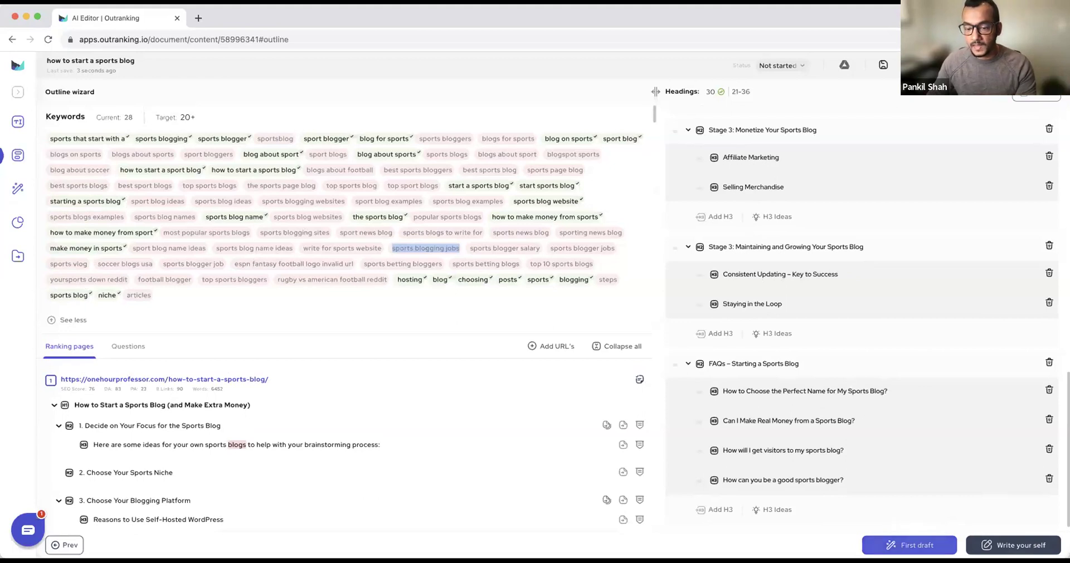
Proceed from the finished outline to the first draft utility
{"action": "left_click", "coordinate": [904, 546]}
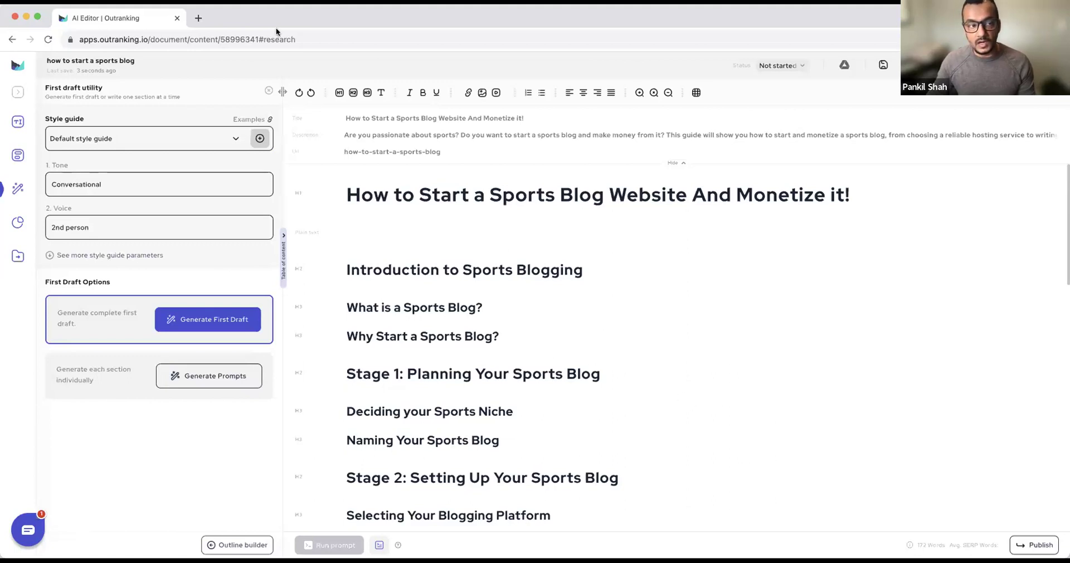
{"action": "left_click", "coordinate": [199, 19]}
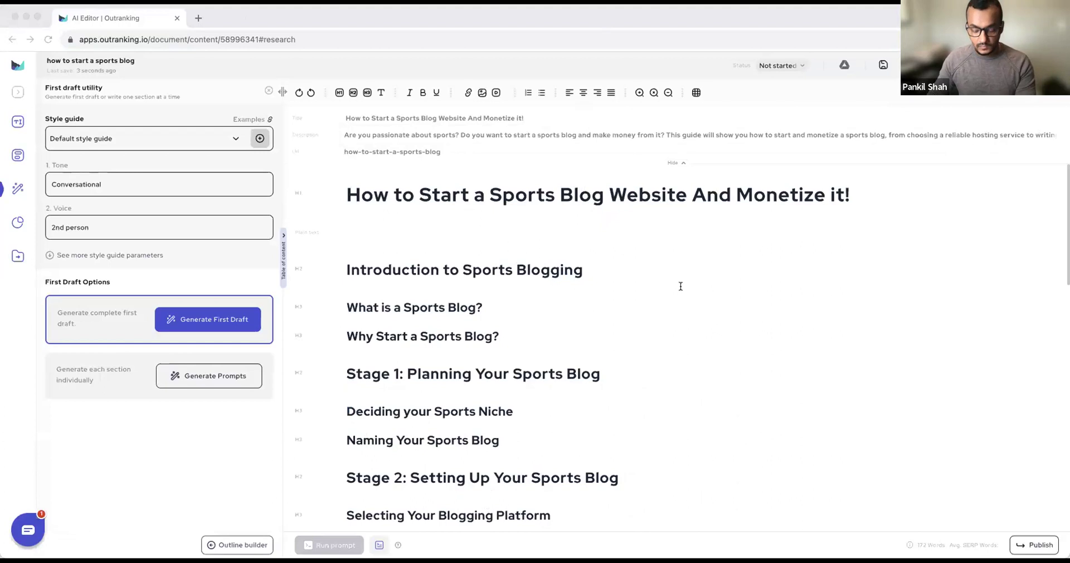
{"action": "left_click", "coordinate": [153, 287]}
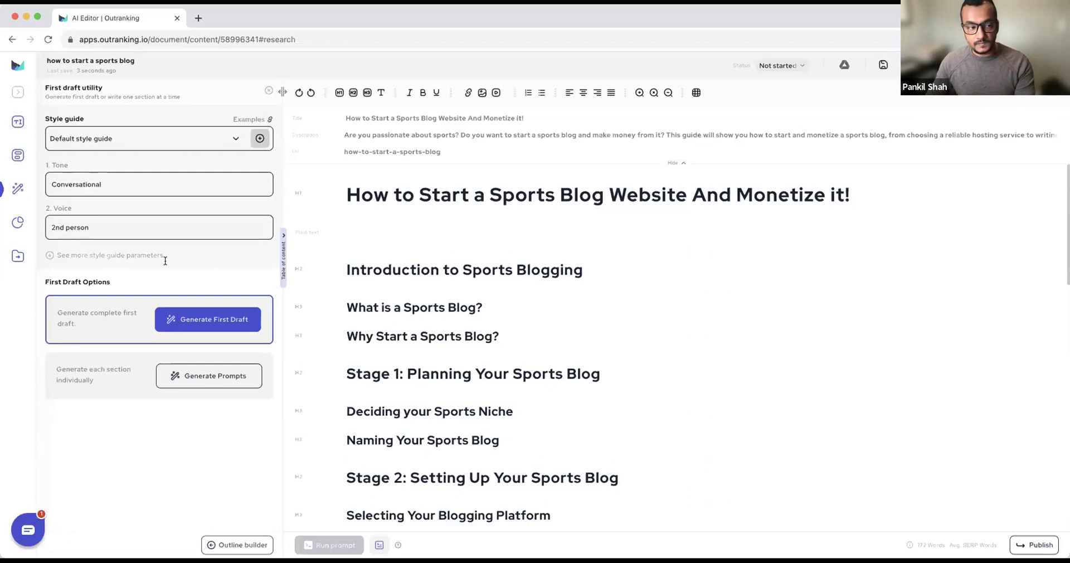
Examine all parameters of the default style guide, including tone, voice, FAQs and the additional details for every section
{"action": "left_click", "coordinate": [107, 256]}
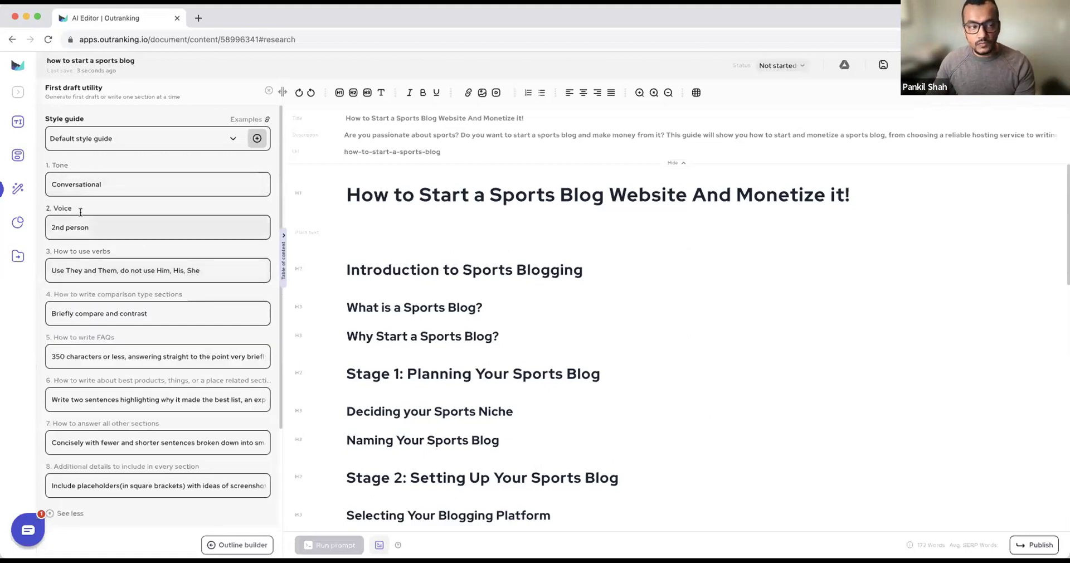
{"action": "scroll", "coordinate": [131, 258], "scroll_direction": "down", "scroll_amount": 2}
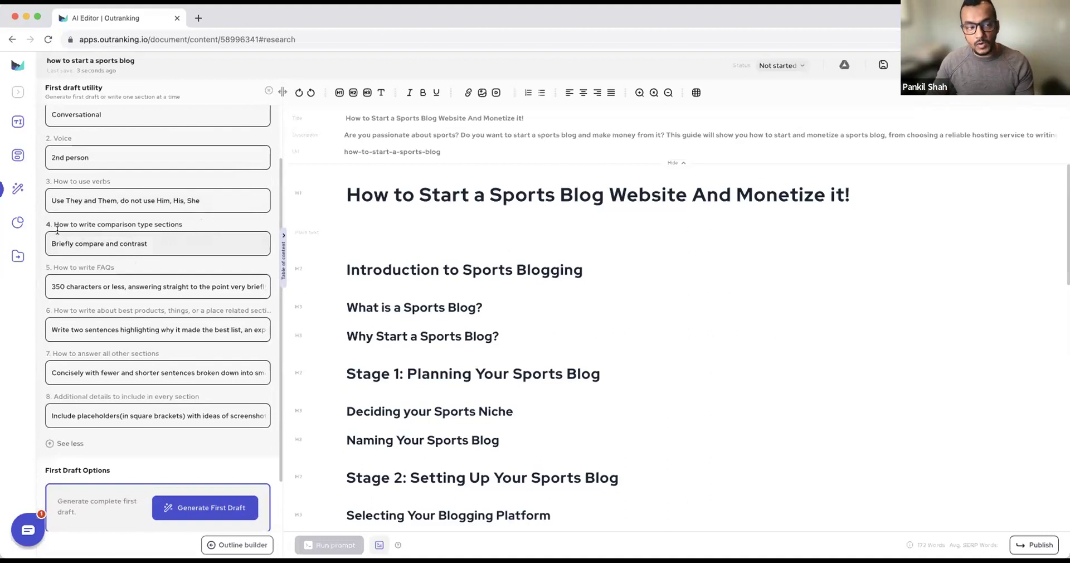
{"action": "scroll", "coordinate": [47, 209], "scroll_direction": "down", "scroll_amount": 1}
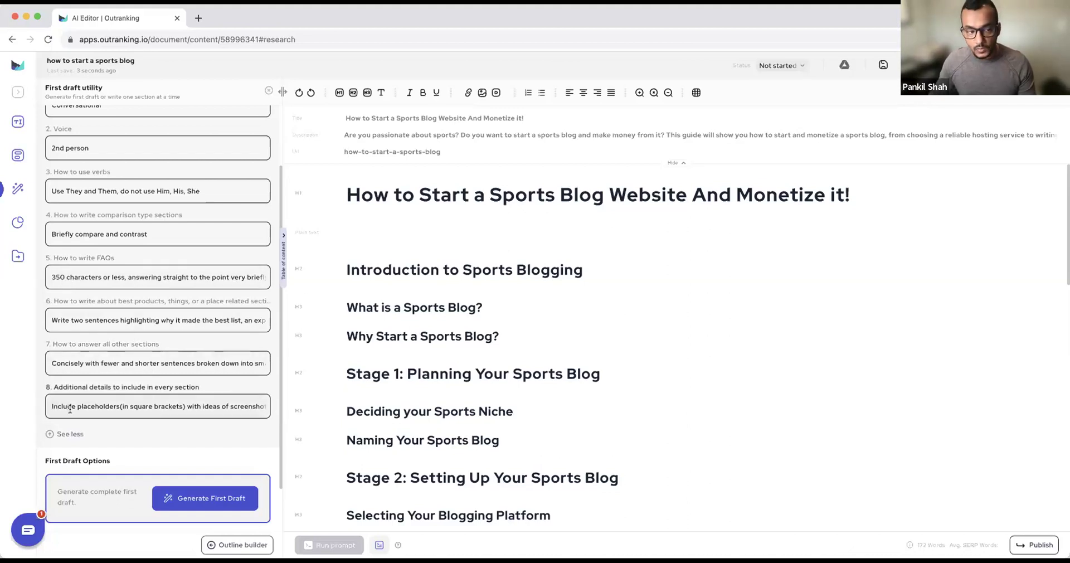
{"action": "scroll", "coordinate": [67, 406], "scroll_direction": "down", "scroll_amount": 1}
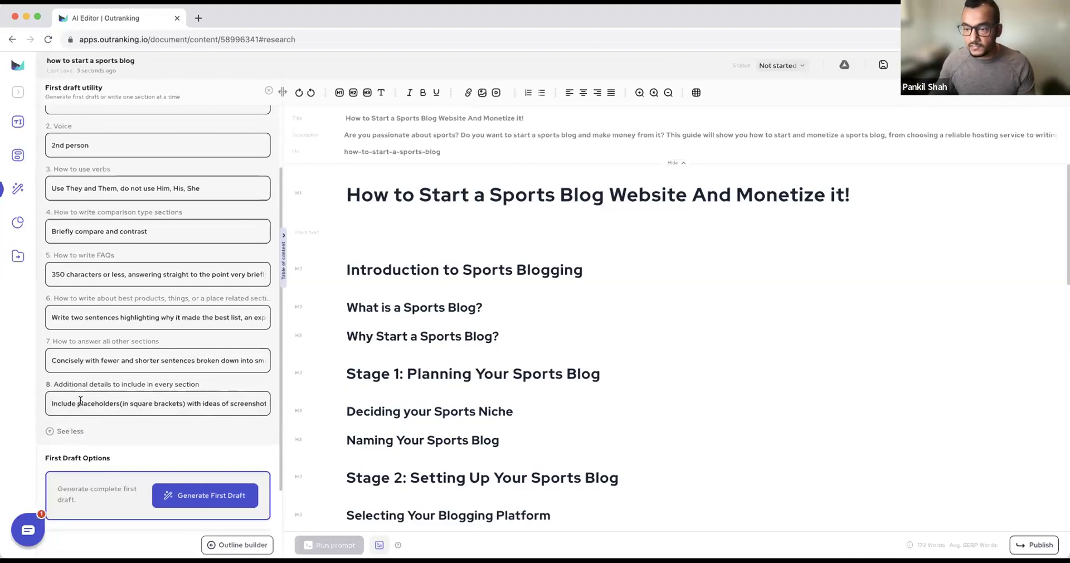
{"action": "left_click", "coordinate": [67, 432]}
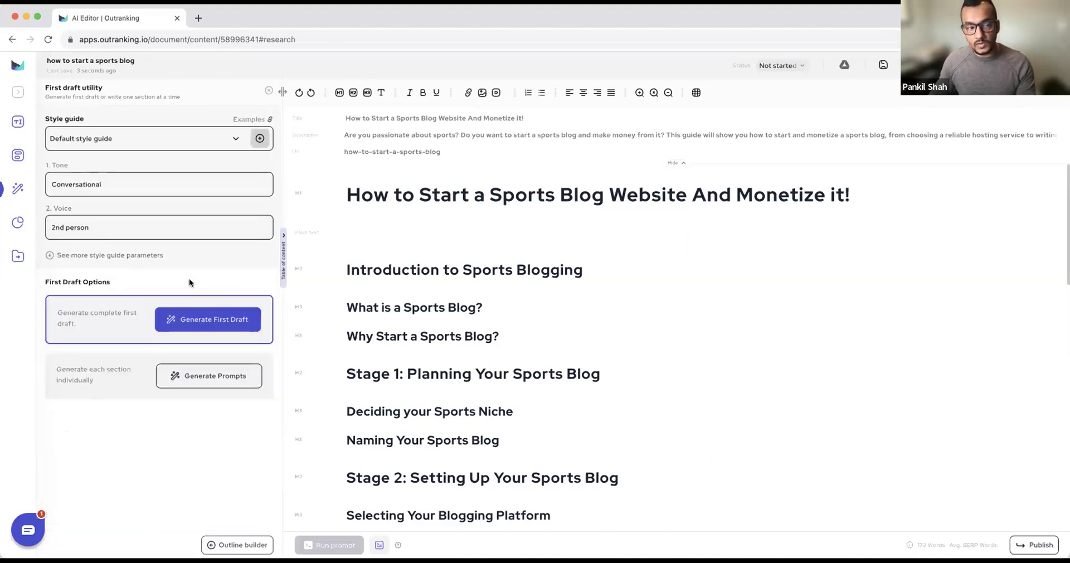
{"action": "left_click_drag", "start_coordinate": [127, 179], "coordinate": [14, 182]}
{"action": "left_click_drag", "start_coordinate": [109, 226], "coordinate": [8, 226]}
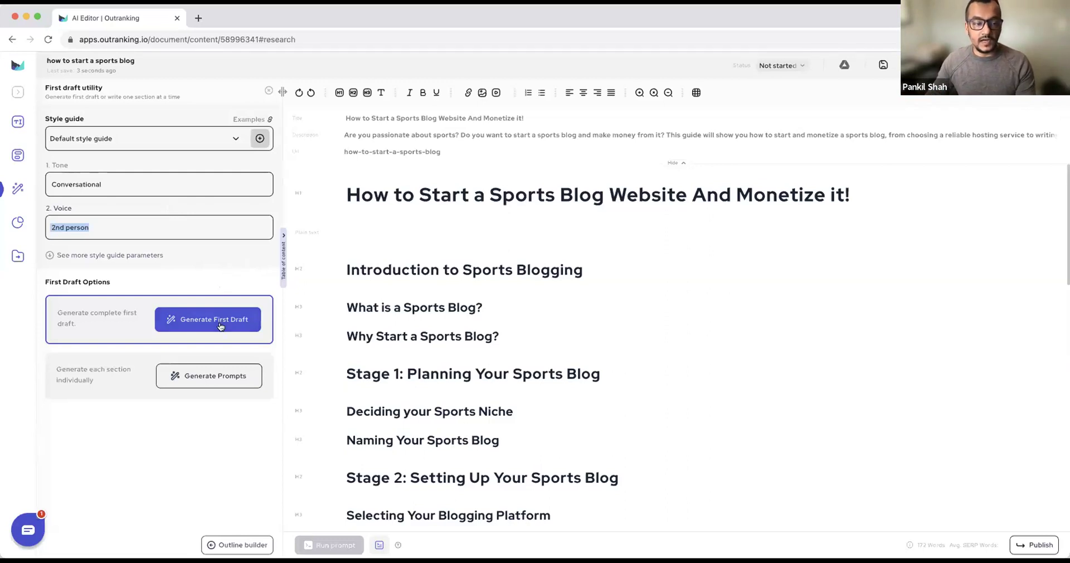
Start a new style guide and enter nine guidelines, from "Tone: Conversational and like reading it to the audience." to the additional details for every section
{"action": "left_click", "coordinate": [259, 139]}
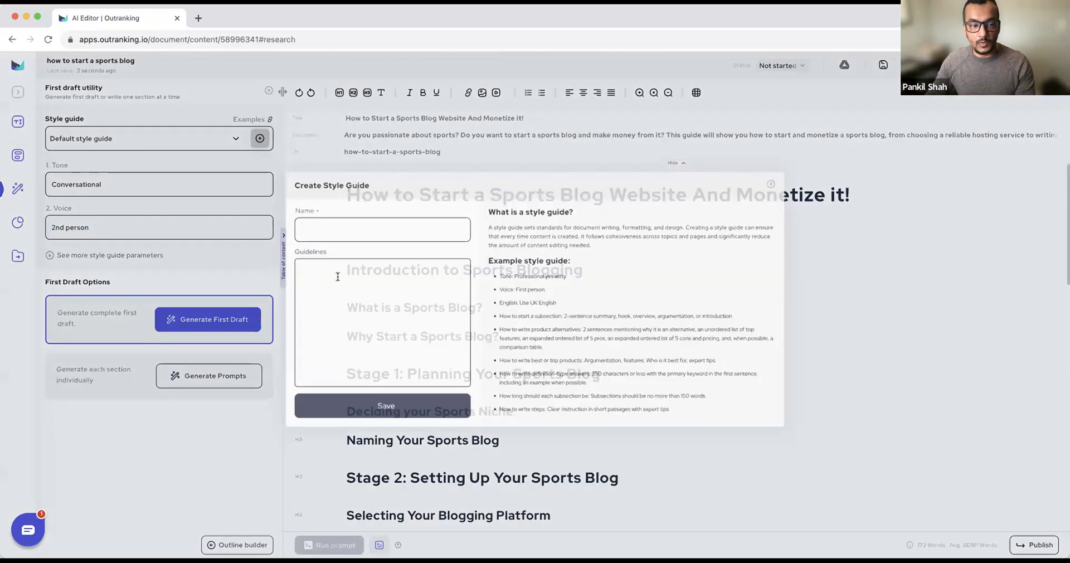
{"action": "left_click", "coordinate": [334, 273]}
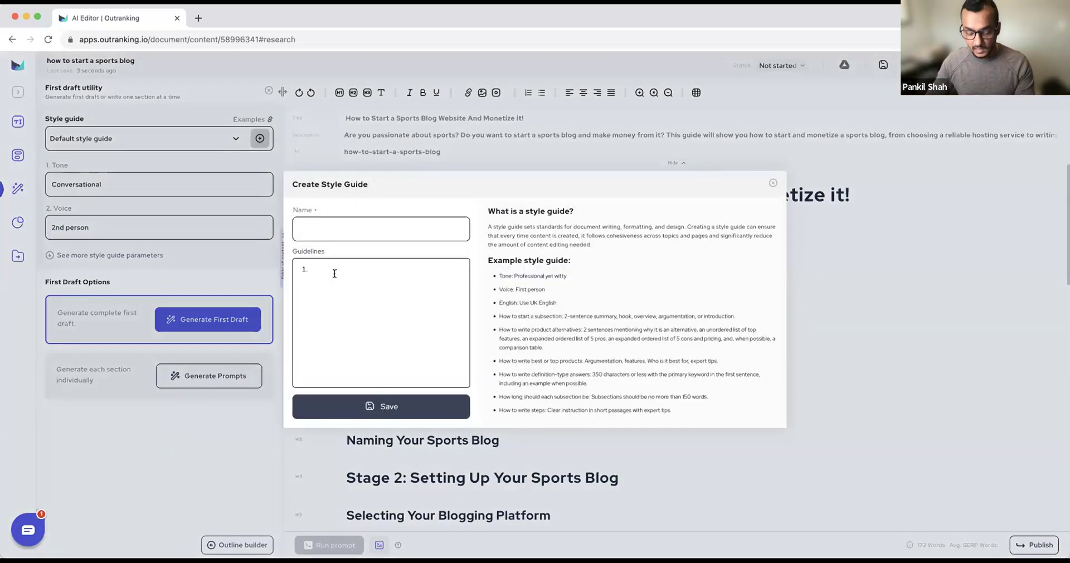
{"action": "type", "text": "1. Tone: Conversational and like reading it to the audience. 2. Voice: 2nd person 3. How to use verbs: Use They and Them, do not use Him, His, She 4. How to write comparison type sections: Briefly compare and contrast 5. How to write FAQs: 350 characters or less, answering straight to the point very briefly. 6. How to write about best products, things, or a place related sections: Write two sentences highlighting why it made the best list, an expanded list of the top 5 features, five benefits, two cons, and who the product is best for as an explicit recommendation. 7. How to answer all other sections: Concisely with fewer and shorter sentences broken down into small passages, lists, and/or tables where possible. 8. How to talk about Outranking: Outranking is a SEO content optimization and writing platform that leverages AI. Where possible mention possible connection to Outranking brand and write one or two sentence. Dont force yourself if the content is not a good fit. 9. Additional details to include in every section: Include placeholders(in square brackets) with ideas of screenshots, quotes, statistics, case studies, examples, and reviews that the writer can source and include to make content more interesting."}
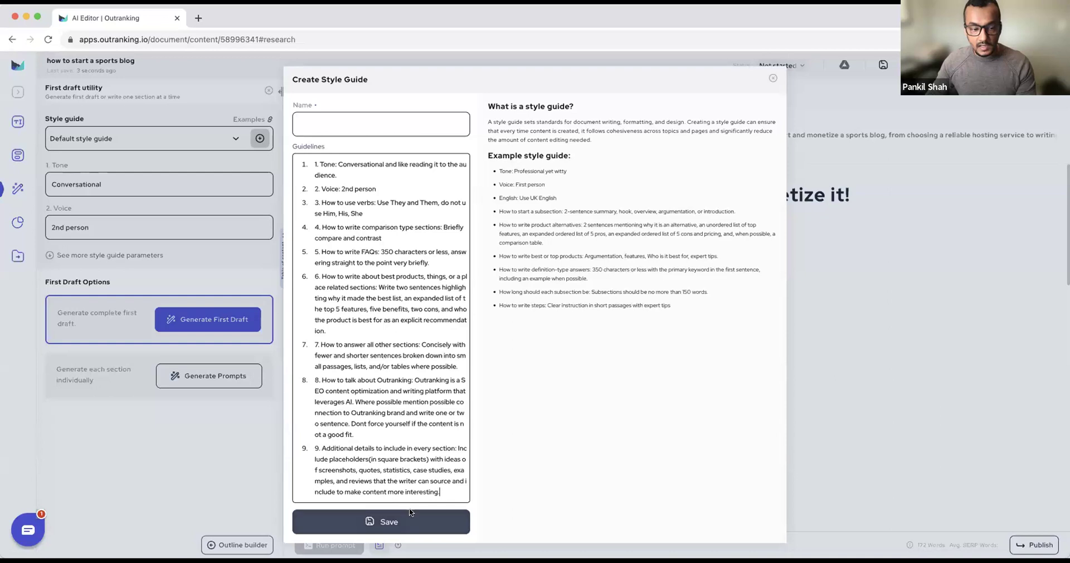
Remove the duplicate typed numbers in front of guidelines 9 and 8
{"action": "left_click_drag", "start_coordinate": [354, 434], "coordinate": [306, 385]}
{"action": "left_click", "coordinate": [317, 437]}
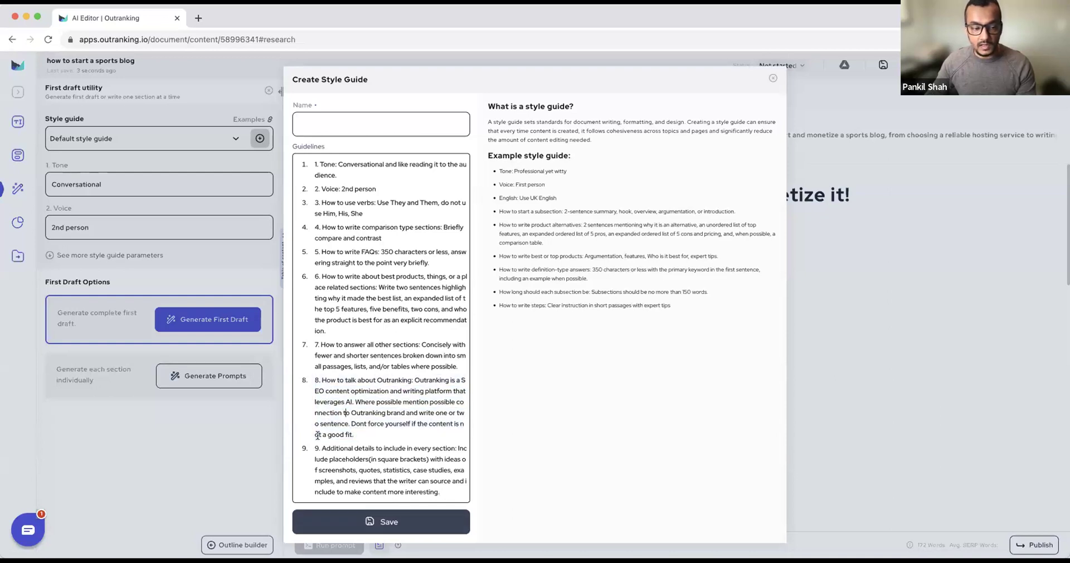
{"action": "left_click", "coordinate": [321, 447]}
{"action": "key", "text": "BackSpace"}
{"action": "key", "text": "BackSpace"}
{"action": "key", "text": "BackSpace"}
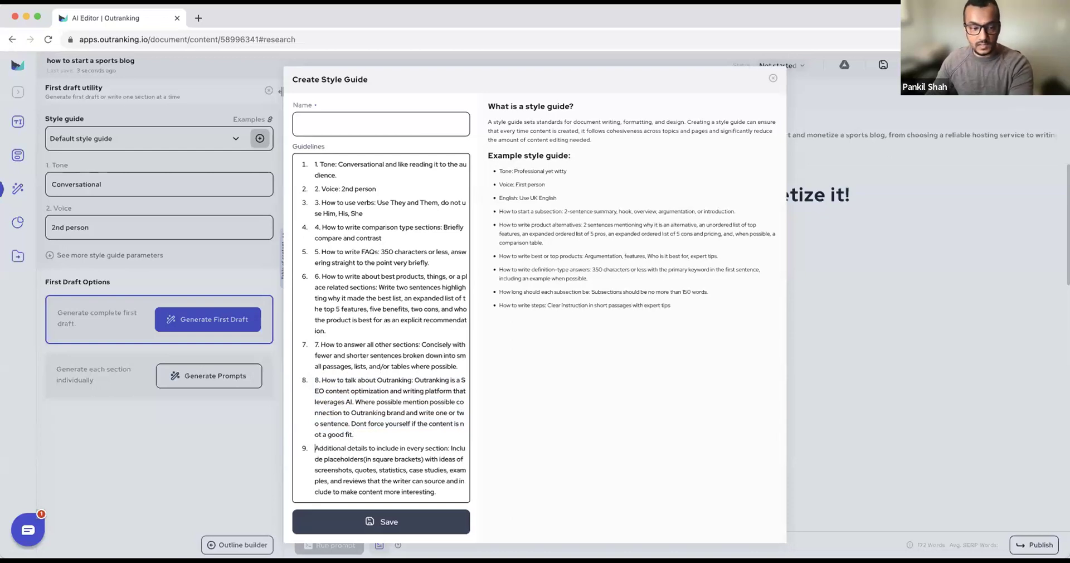
{"action": "left_click", "coordinate": [315, 380]}
{"action": "key", "text": "BackSpace"}
{"action": "key", "text": "BackSpace"}
{"action": "key", "text": "BackSpace"}
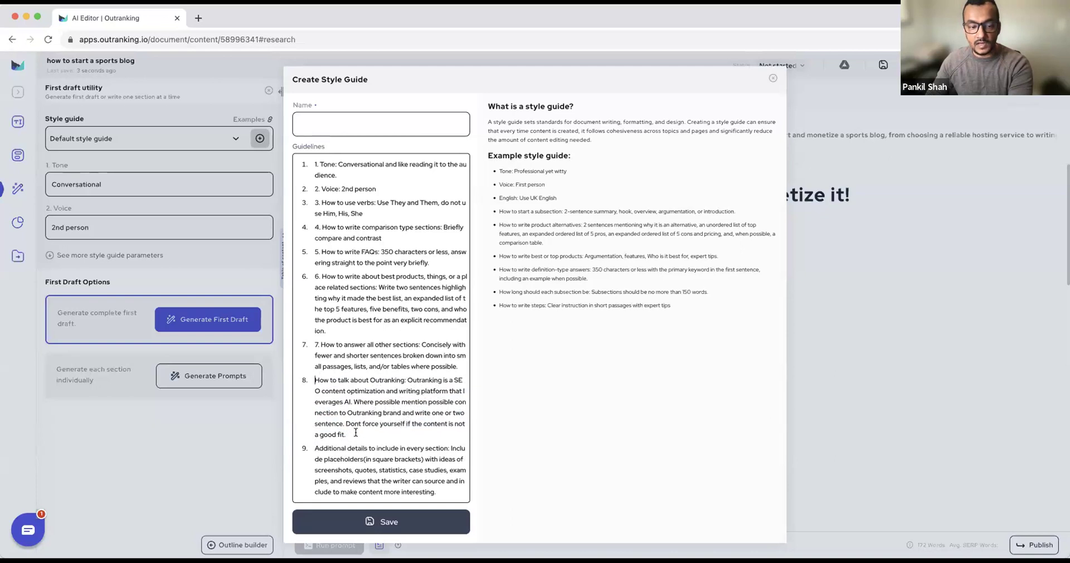
Remove the duplicate typed numbers in front of guidelines 7 through 1
{"action": "left_click_drag", "start_coordinate": [408, 381], "coordinate": [347, 400]}
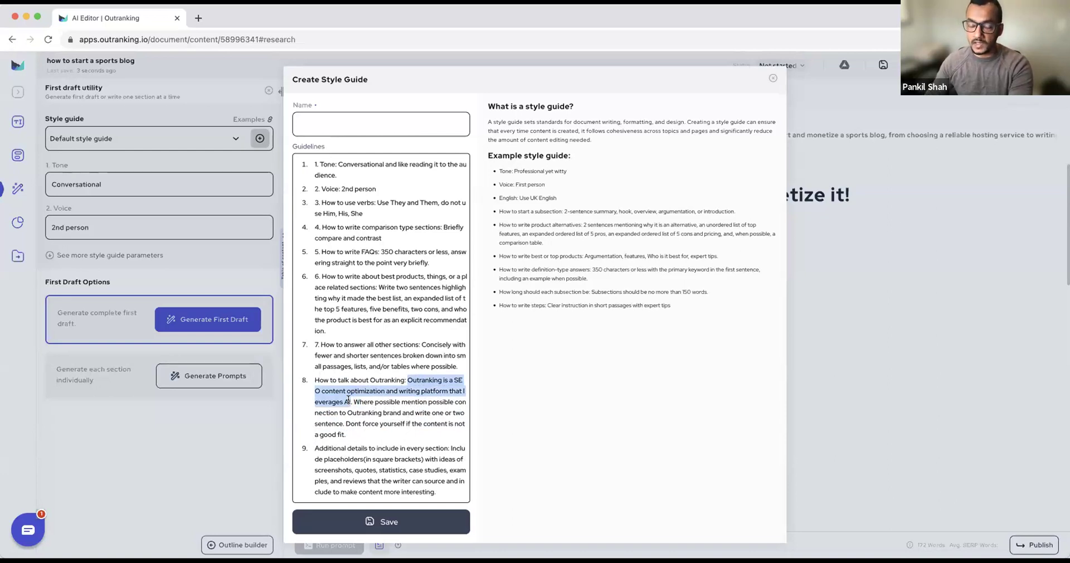
{"action": "left_click", "coordinate": [376, 372]}
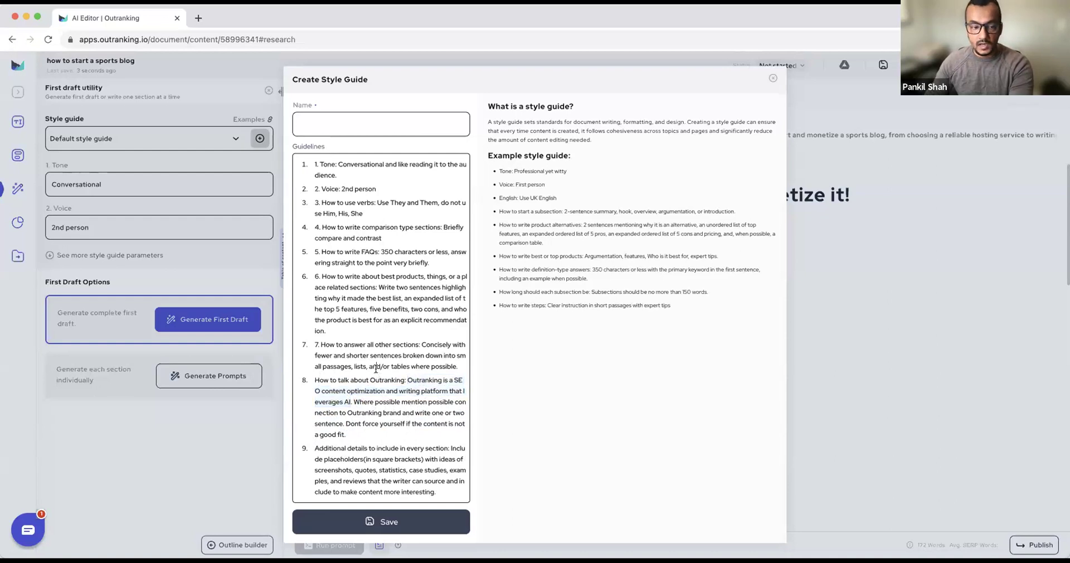
{"action": "left_click_drag", "start_coordinate": [322, 345], "coordinate": [309, 345]}
{"action": "key", "text": "BackSpace"}
{"action": "left_click_drag", "start_coordinate": [330, 273], "coordinate": [310, 164]}
{"action": "key", "text": "BackSpace"}
{"action": "key", "text": "BackSpace"}
{"action": "key", "text": "BackSpace"}
{"action": "key", "text": "BackSpace"}
{"action": "key", "text": "BackSpace"}
{"action": "key", "text": "BackSpace"}
{"action": "key", "text": "BackSpace"}
Name the new style guide "Outranking" and save it
{"action": "left_click", "coordinate": [314, 125]}
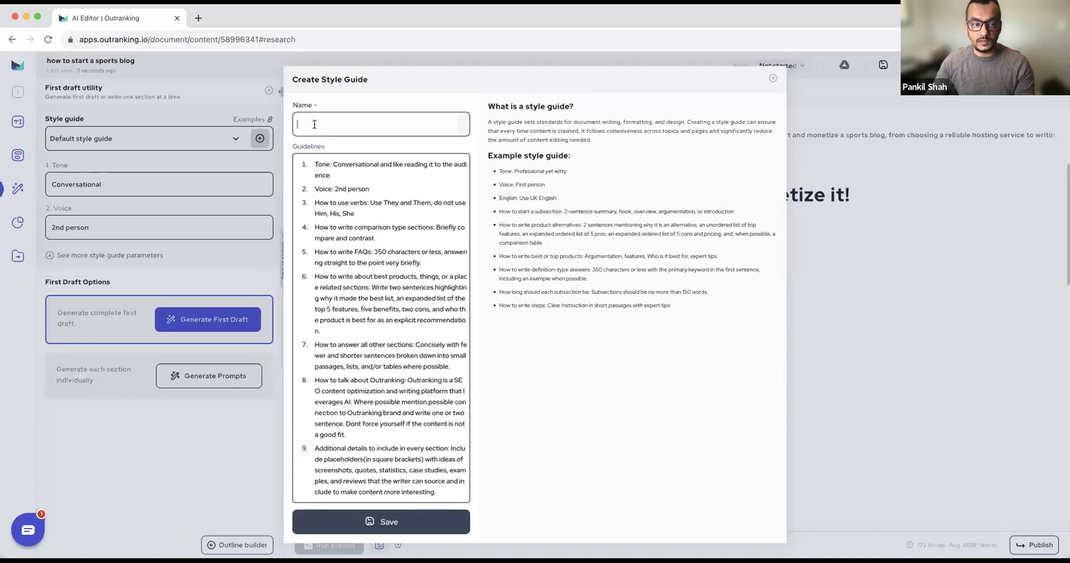
{"action": "type", "text": "Outranking"}
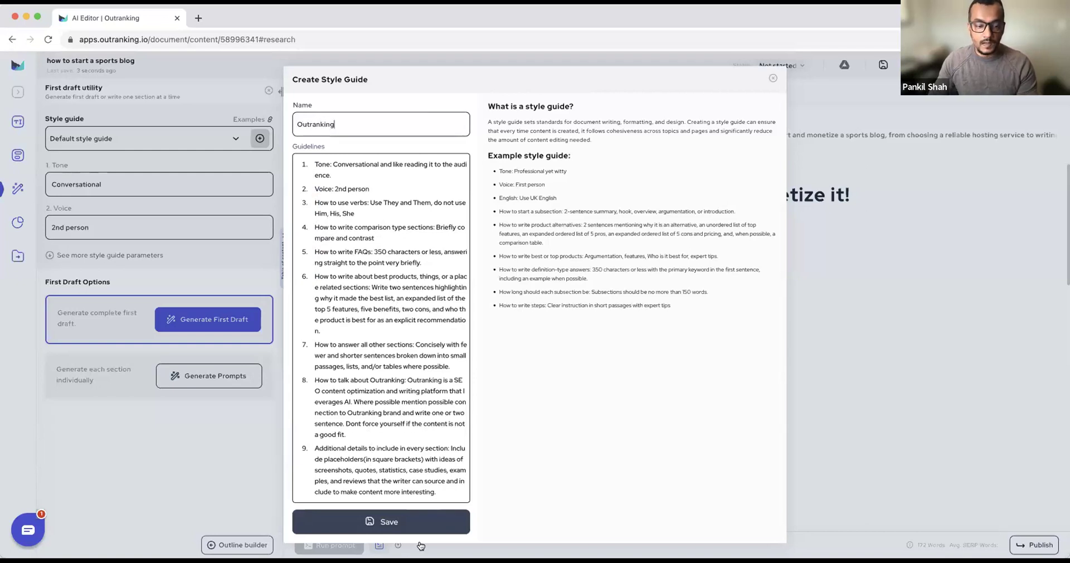
{"action": "left_click", "coordinate": [389, 521]}
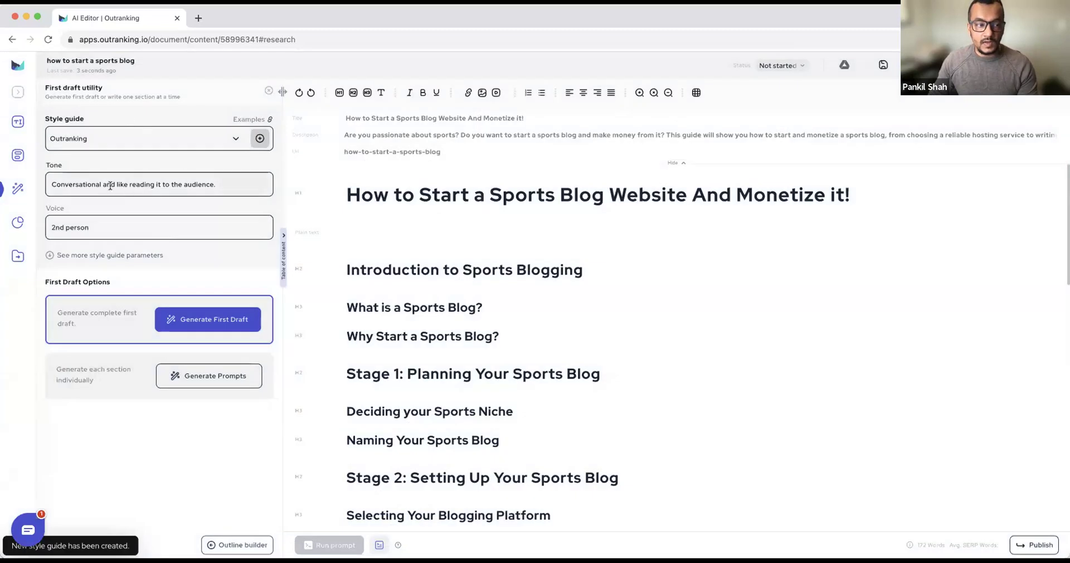
Shorten the Outranking style guide's tone to "Conversational" and generate the complete first draft
{"action": "left_click", "coordinate": [104, 186]}
{"action": "left_click_drag", "start_coordinate": [101, 184], "coordinate": [265, 185]}
{"action": "key", "text": "BackSpace"}
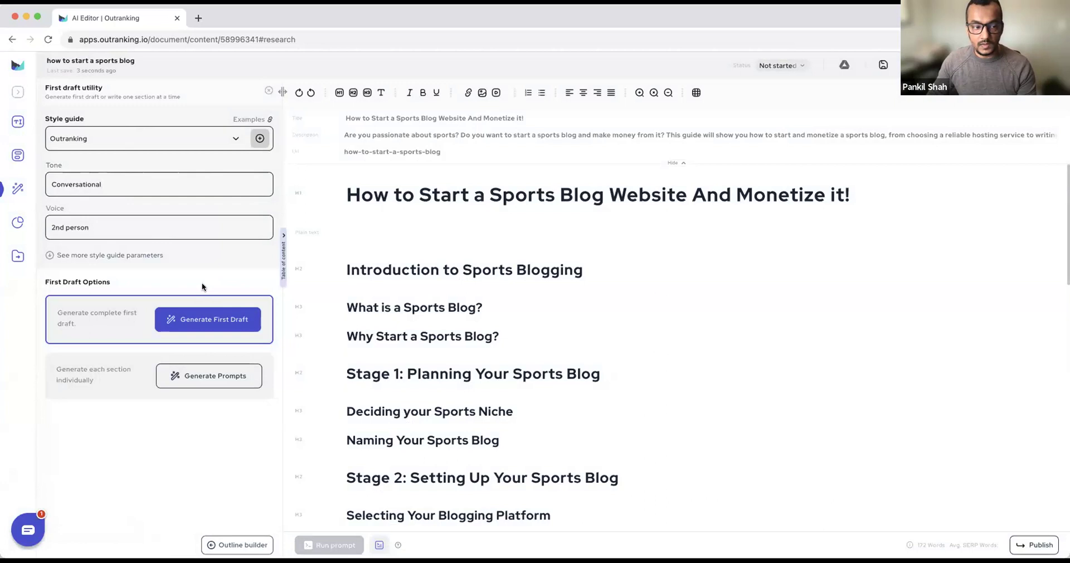
{"action": "left_click", "coordinate": [217, 325]}
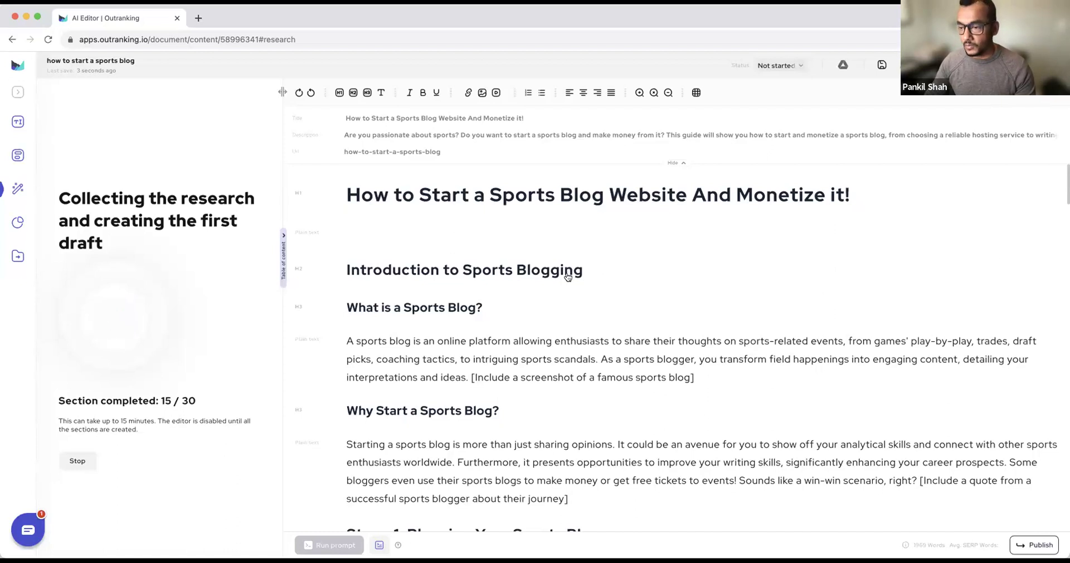
Open the apps.outranking.io document list in a second browser tab
{"action": "left_click", "coordinate": [195, 38]}
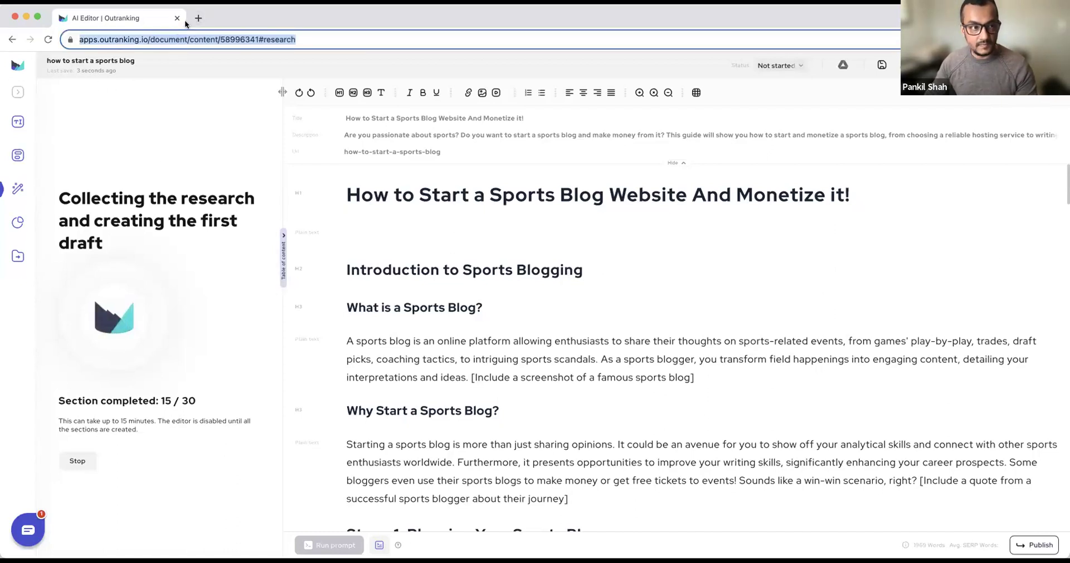
{"action": "left_click", "coordinate": [197, 20]}
{"action": "left_click", "coordinate": [129, 18]}
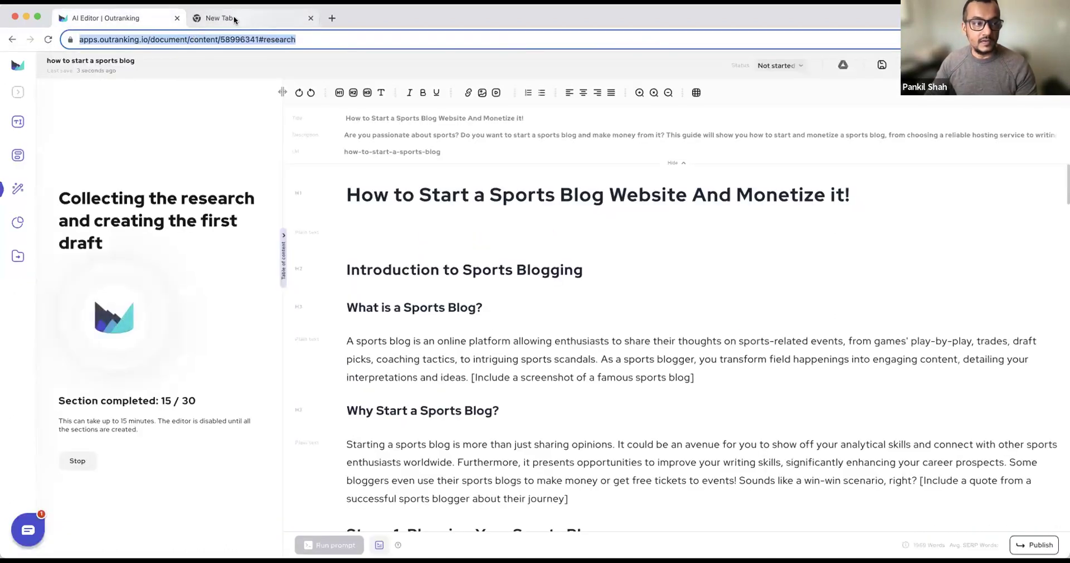
{"action": "left_click", "coordinate": [234, 20]}
{"action": "left_click", "coordinate": [203, 38]}
{"action": "type", "text": "ai"}
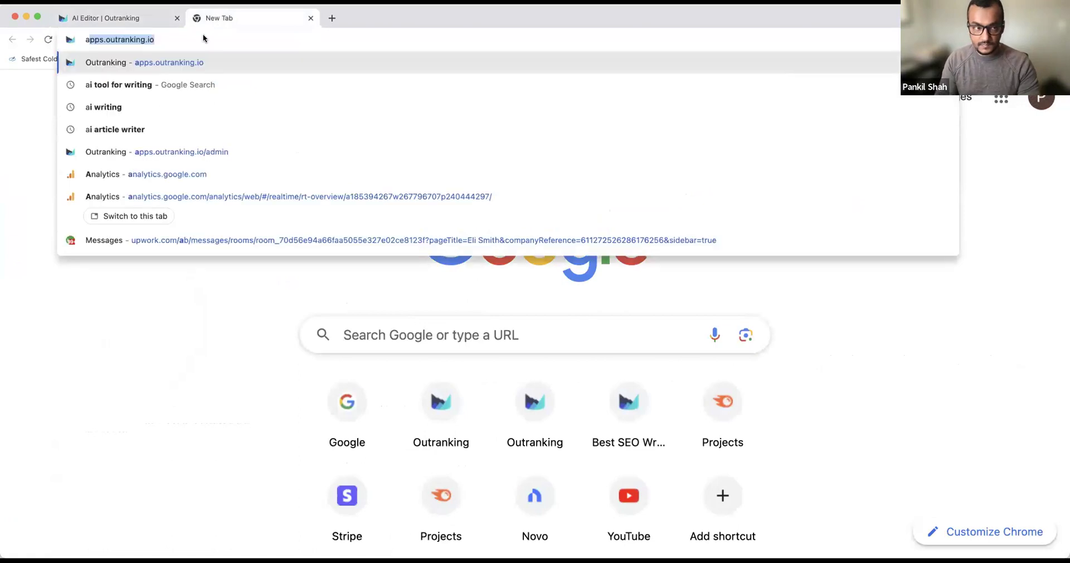
{"action": "key", "text": "BackSpace"}
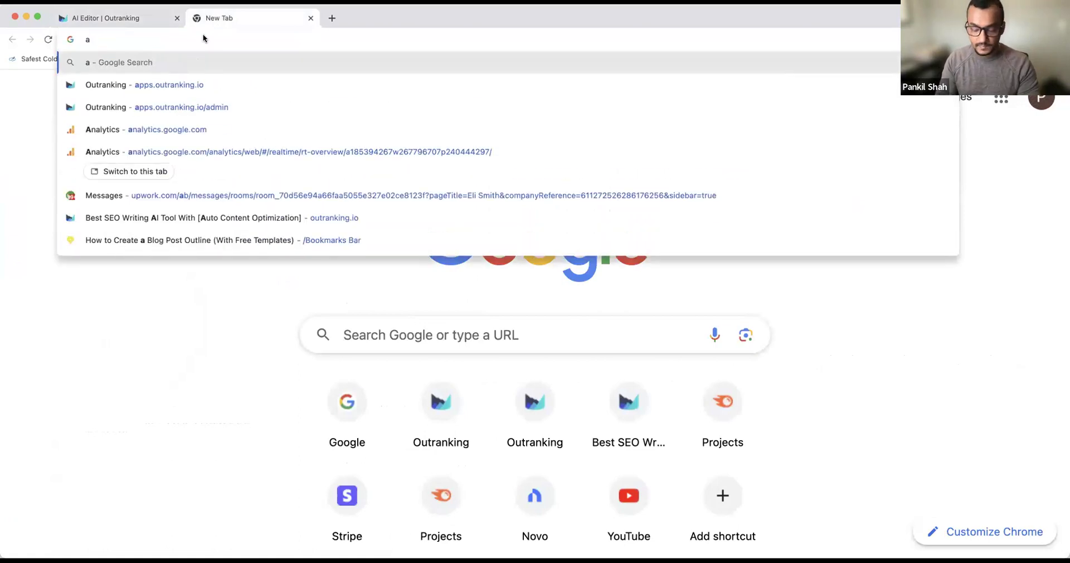
{"action": "type", "text": "pp"}
{"action": "key", "text": "Return"}
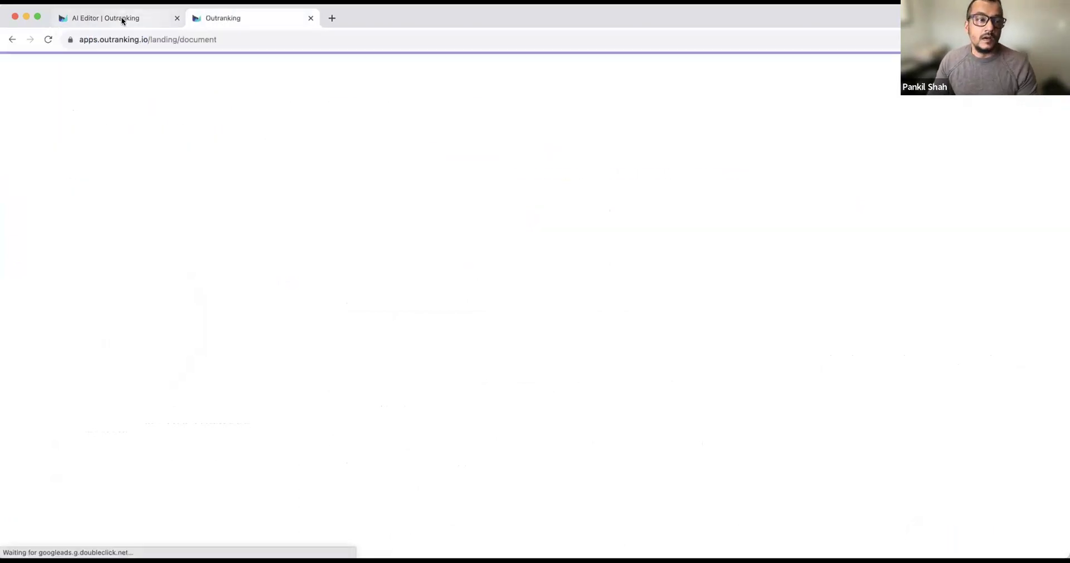
{"action": "left_click", "coordinate": [122, 21]}
{"action": "left_click", "coordinate": [236, 19]}
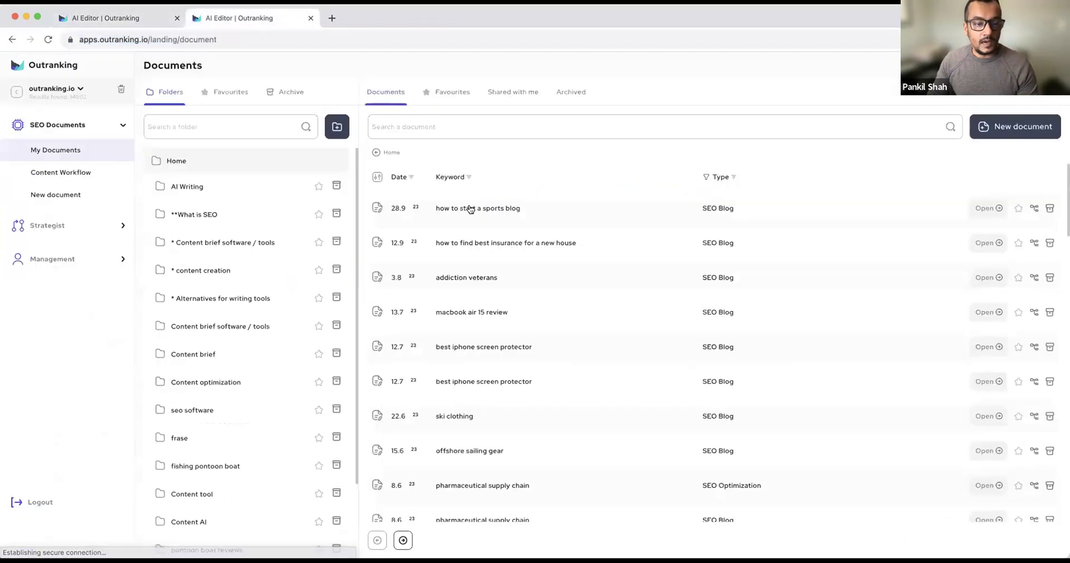
Open the "how to find best insurance for a new house" document and expand all style guide parameters in its first draft wizard
{"action": "double_click", "coordinate": [394, 244]}
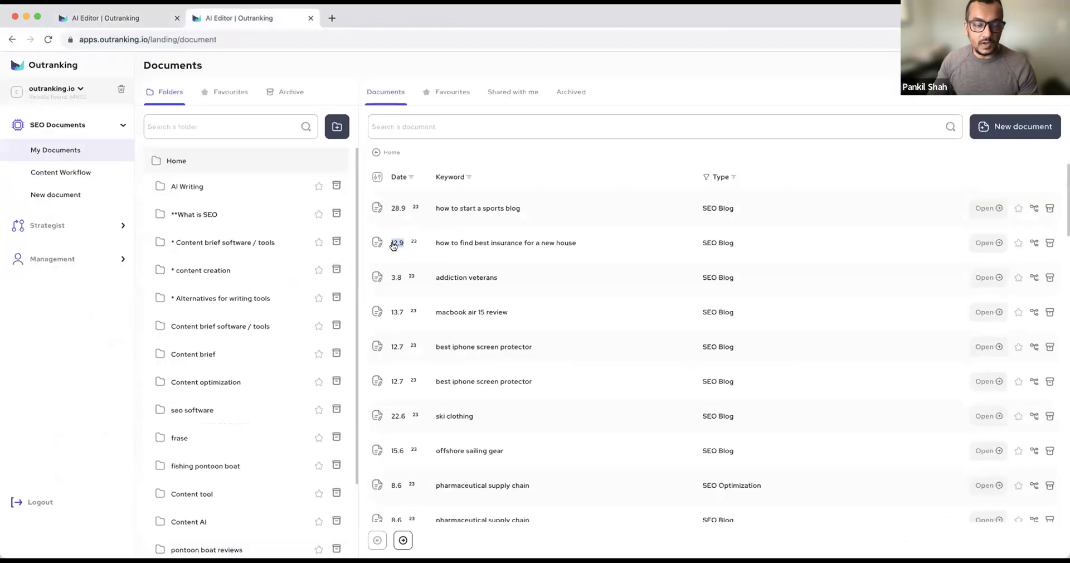
{"action": "left_click", "coordinate": [95, 19]}
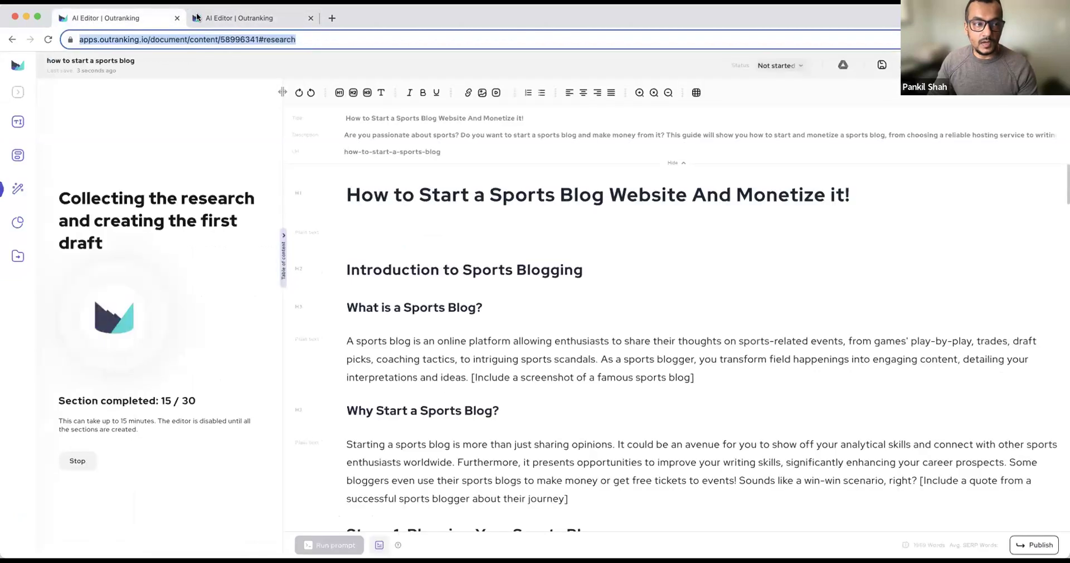
{"action": "left_click", "coordinate": [234, 18]}
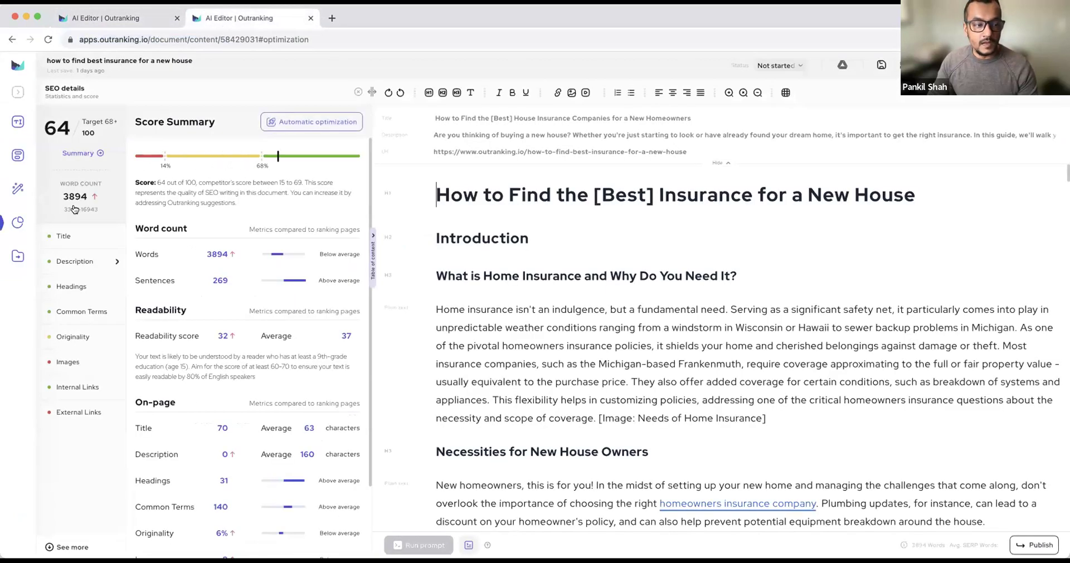
{"action": "left_click", "coordinate": [18, 190]}
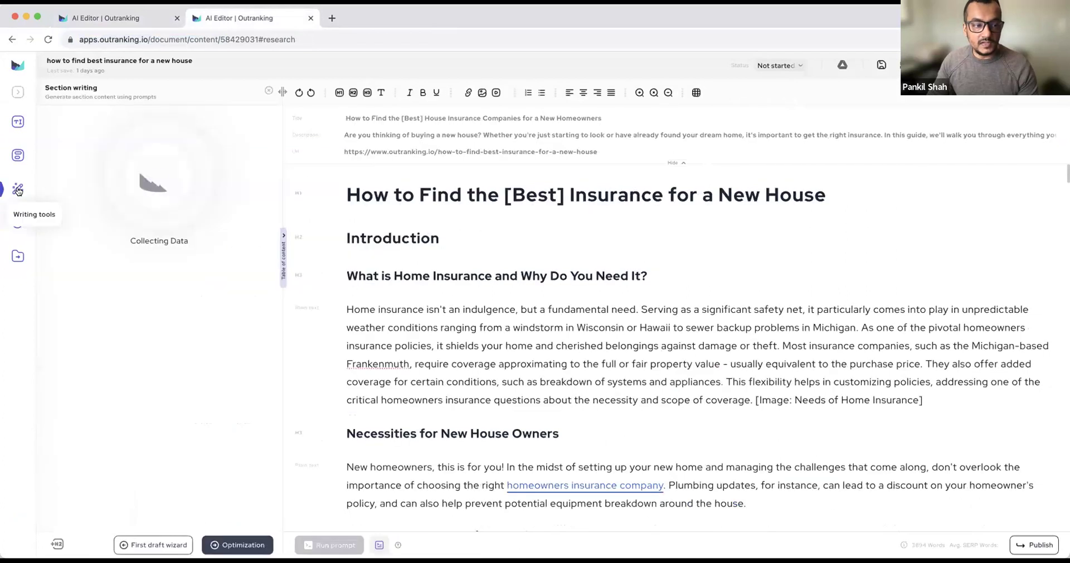
{"action": "left_click", "coordinate": [153, 544]}
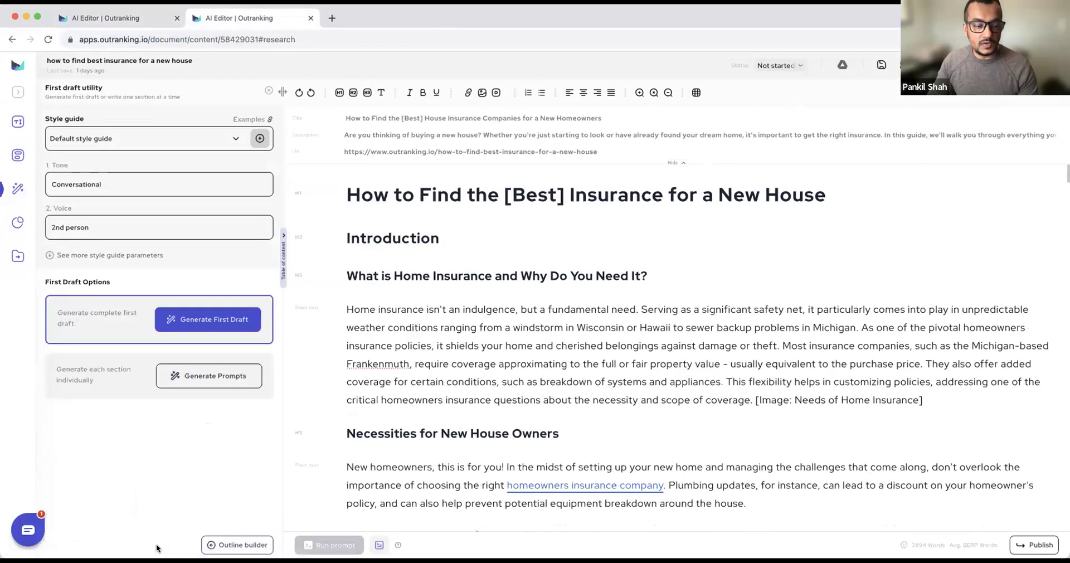
{"action": "left_click", "coordinate": [76, 256]}
Copy guideline 6, on writing about best products, into a new paragraph under the Introduction heading
{"action": "scroll", "coordinate": [101, 305], "scroll_direction": "down", "scroll_amount": 3}
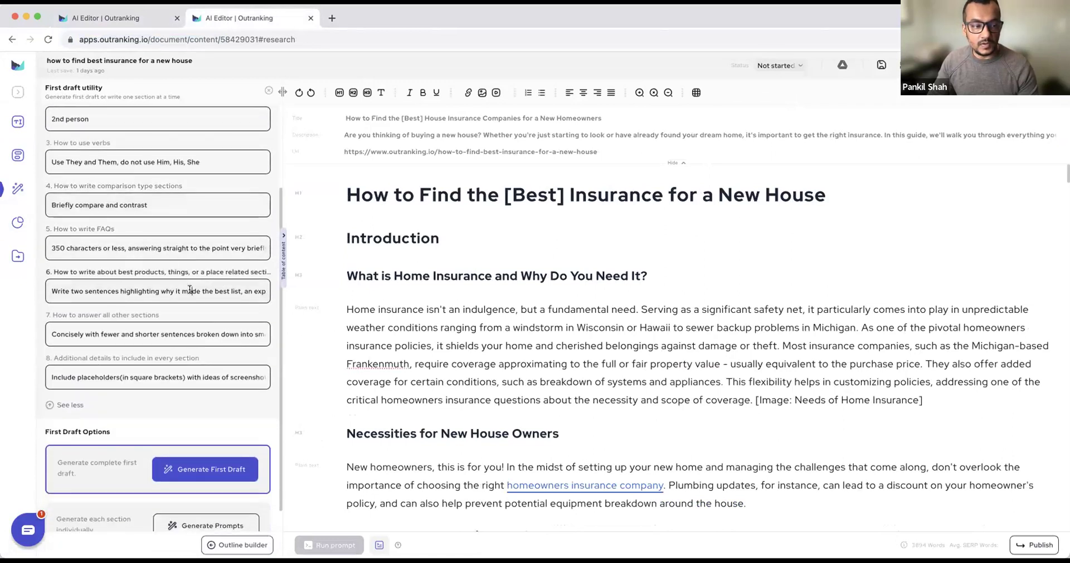
{"action": "scroll", "coordinate": [183, 291], "scroll_direction": "right", "scroll_amount": 5}
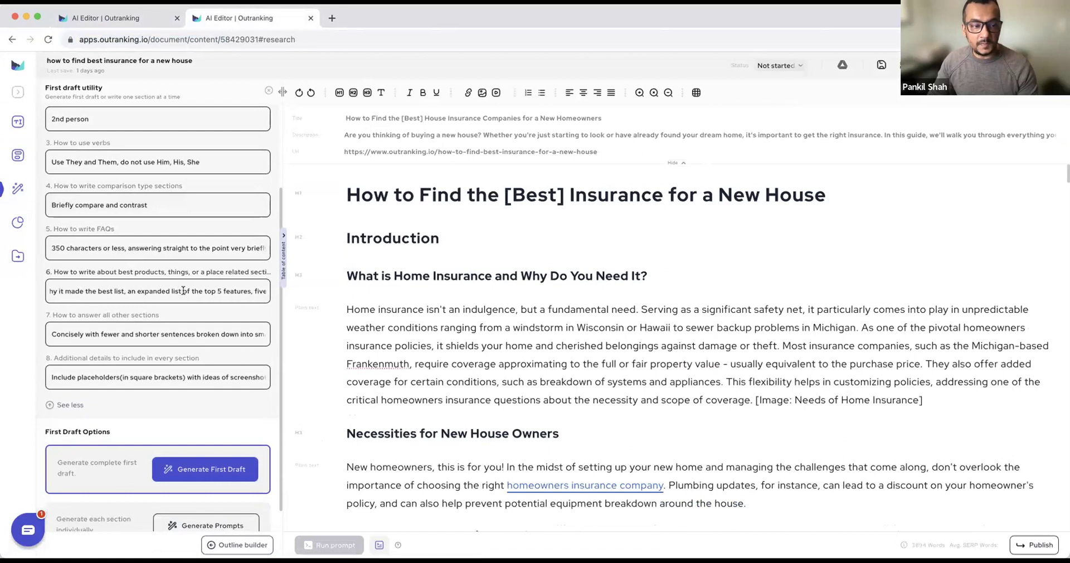
{"action": "scroll", "coordinate": [178, 289], "scroll_direction": "right", "scroll_amount": 5}
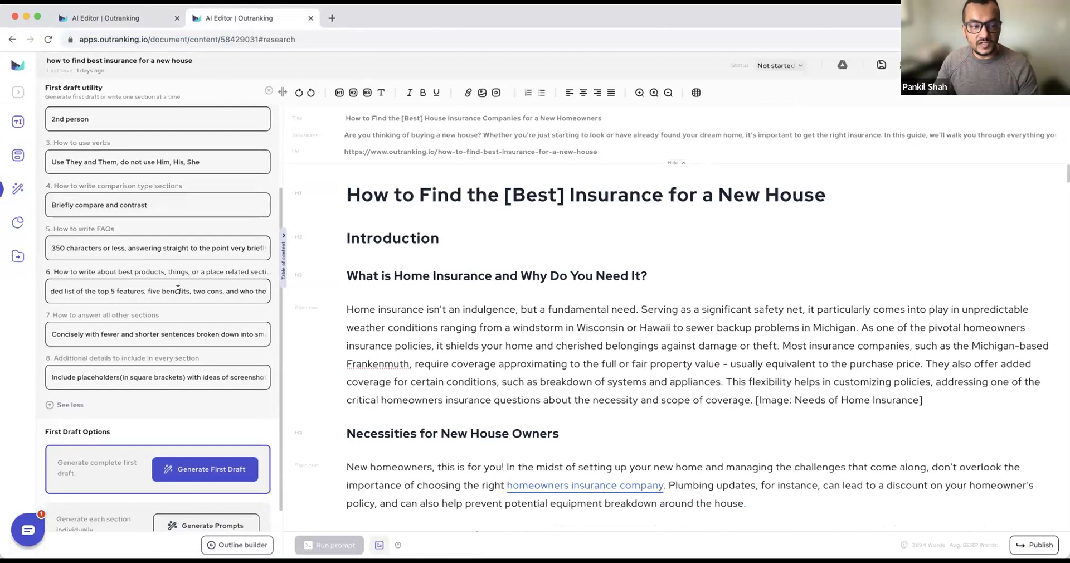
{"action": "scroll", "coordinate": [178, 289], "scroll_direction": "right", "scroll_amount": 5}
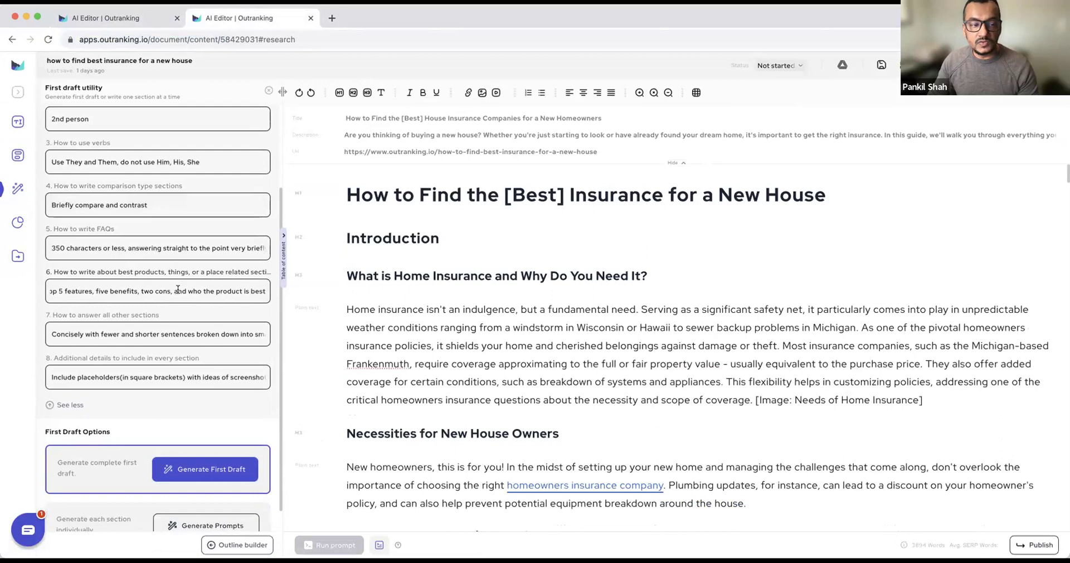
{"action": "scroll", "coordinate": [178, 288], "scroll_direction": "right", "scroll_amount": 1}
{"action": "scroll", "coordinate": [178, 289], "scroll_direction": "right", "scroll_amount": 1}
{"action": "triple_click", "coordinate": [178, 288]}
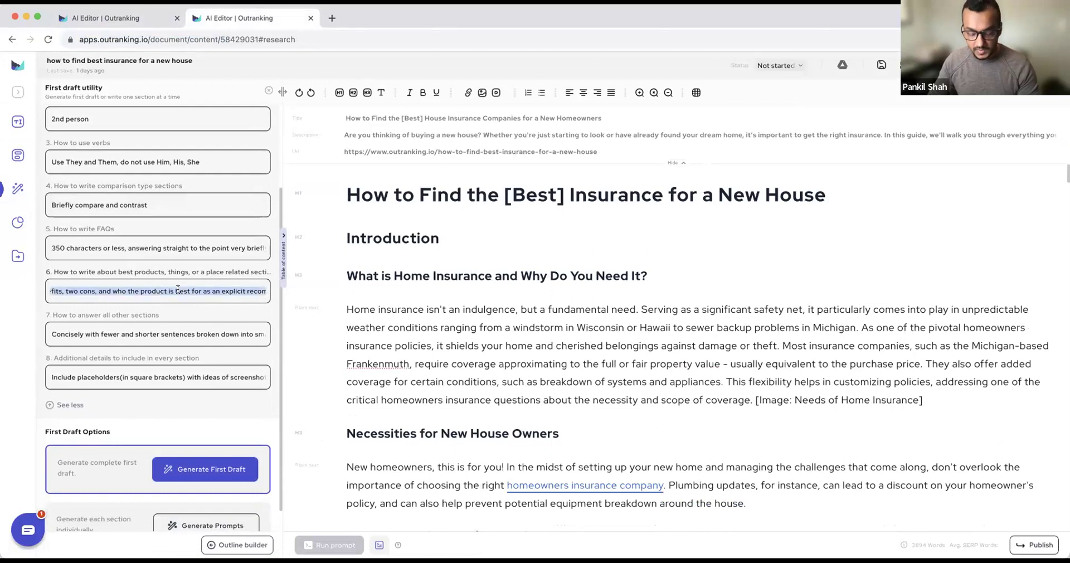
{"action": "left_click", "coordinate": [446, 227]}
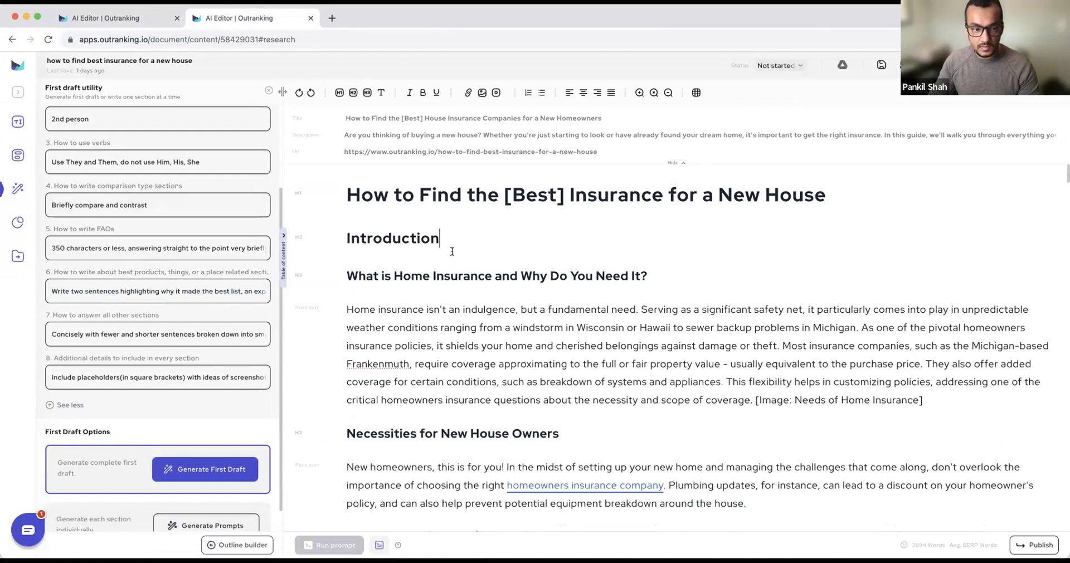
{"action": "key", "text": "Return"}
{"action": "type", "text": "Write two sentences highlighting why it made the best list, an expanded list of the top 5 features, five benefits, two cons, and who the product is best for as an explicit recommendation."}
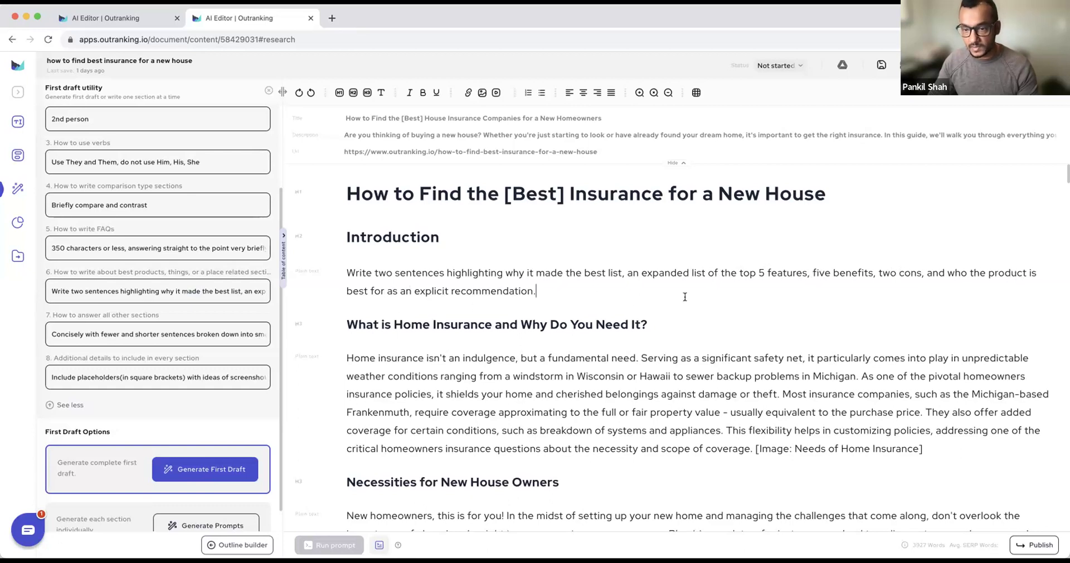
Insert "a table with" before "five benefits" in the copied guideline under the Introduction
{"action": "left_click", "coordinate": [811, 272]}
{"action": "type", "text": "a table"}
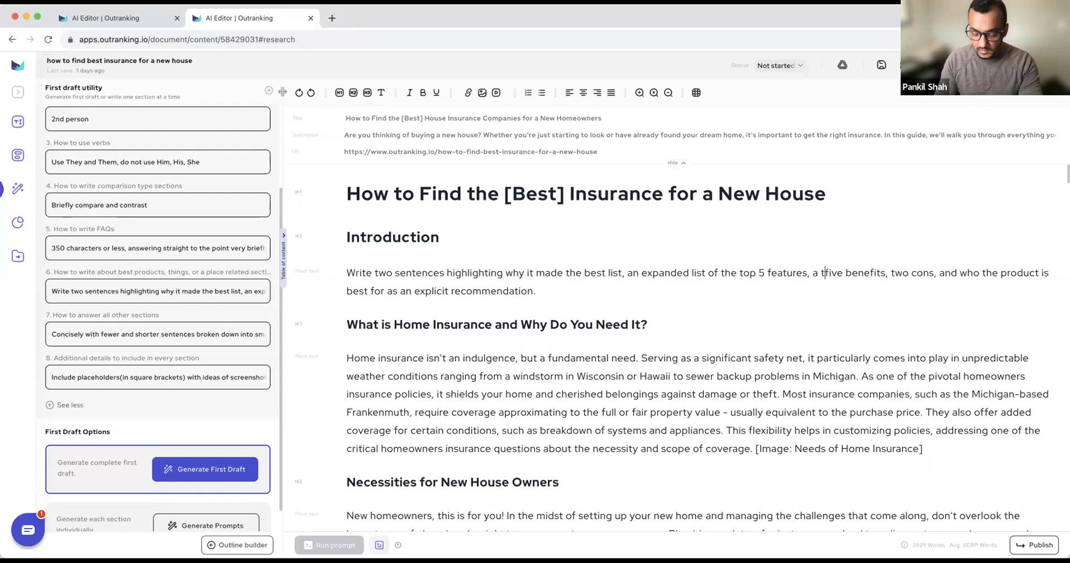
{"action": "key", "text": "BackSpace"}
{"action": "key", "text": "BackSpace"}
{"action": "key", "text": "BackSpace"}
{"action": "type", "text": "e with"}
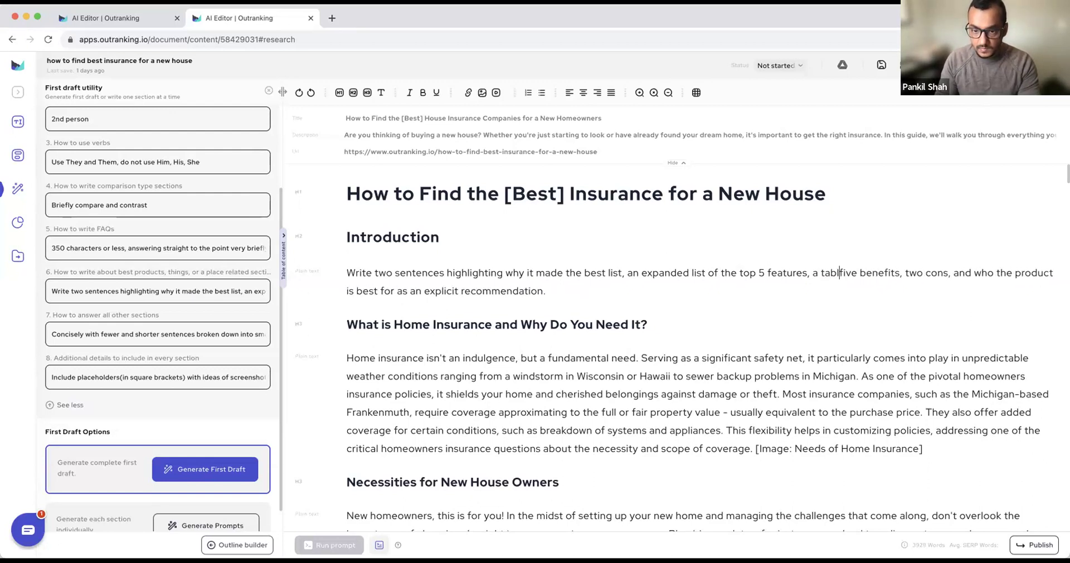
Add "and cons with explanation for each" after "five benefits" and delete "two cons" from the copied guideline
{"action": "left_click", "coordinate": [929, 274]}
{"action": "type", "text": "and"}
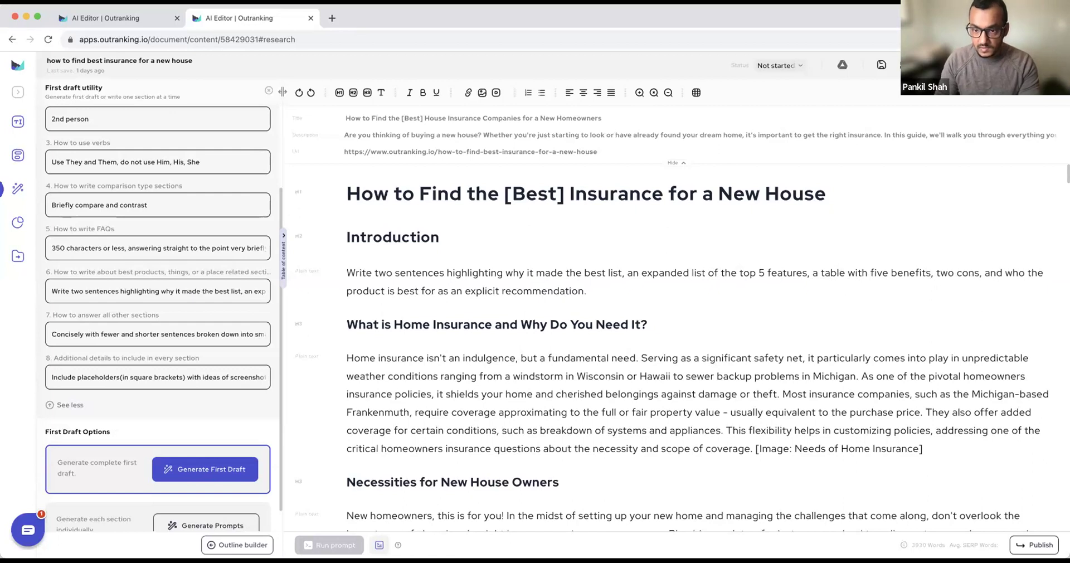
{"action": "type", "text": " cons"}
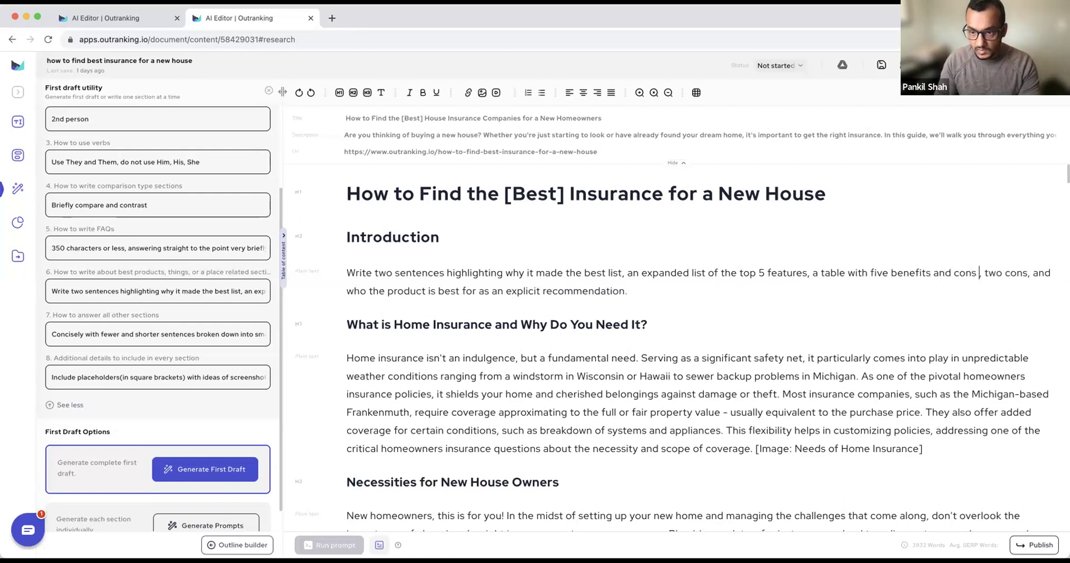
{"action": "type", "text": " with expla"}
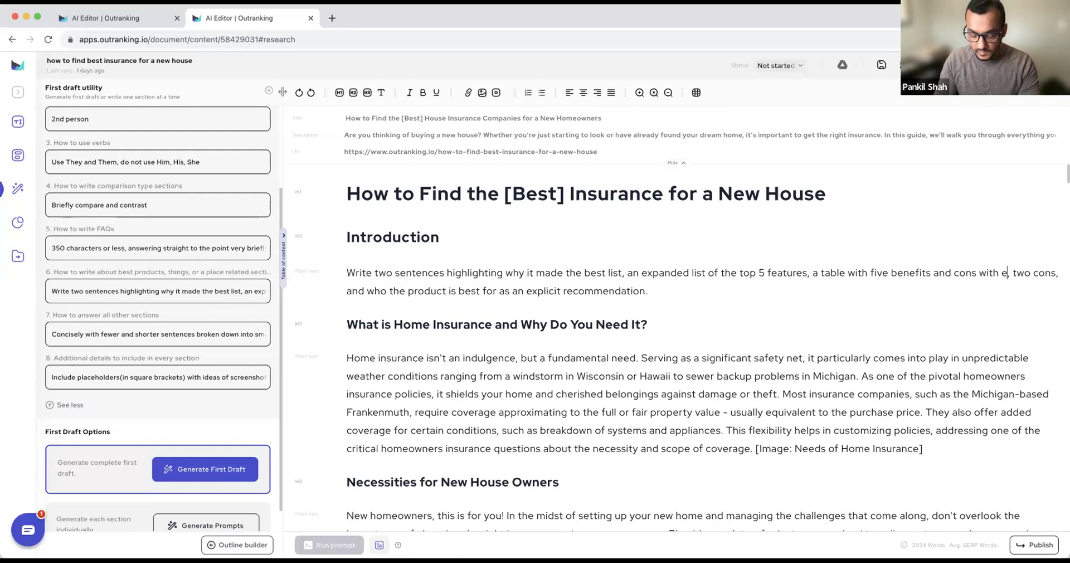
{"action": "type", "text": "nation for each."}
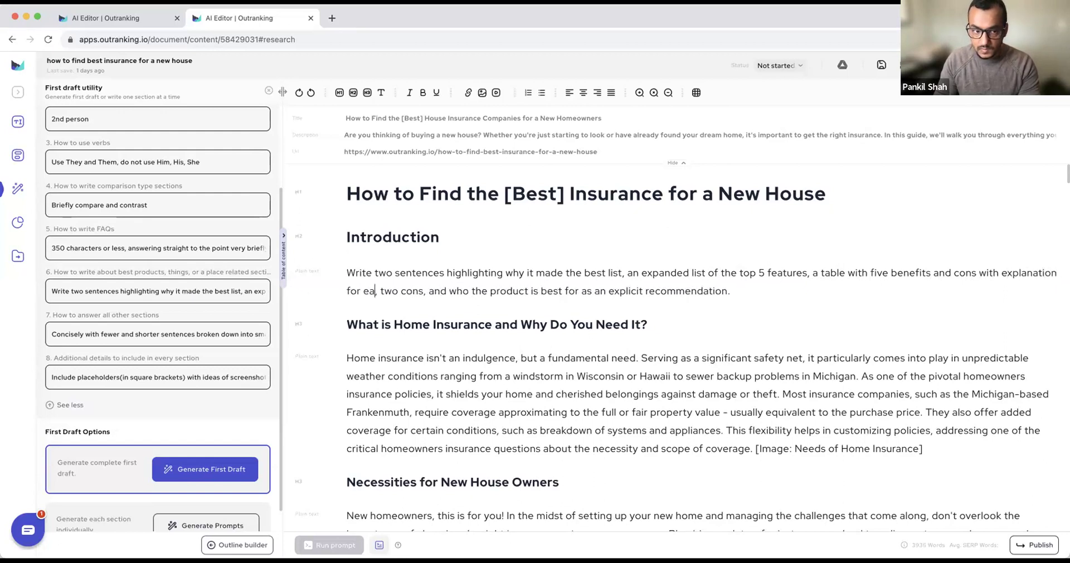
{"action": "key", "text": "BackSpace"}
{"action": "left_click_drag", "start_coordinate": [440, 290], "coordinate": [391, 290]}
{"action": "key", "text": "BackSpace"}
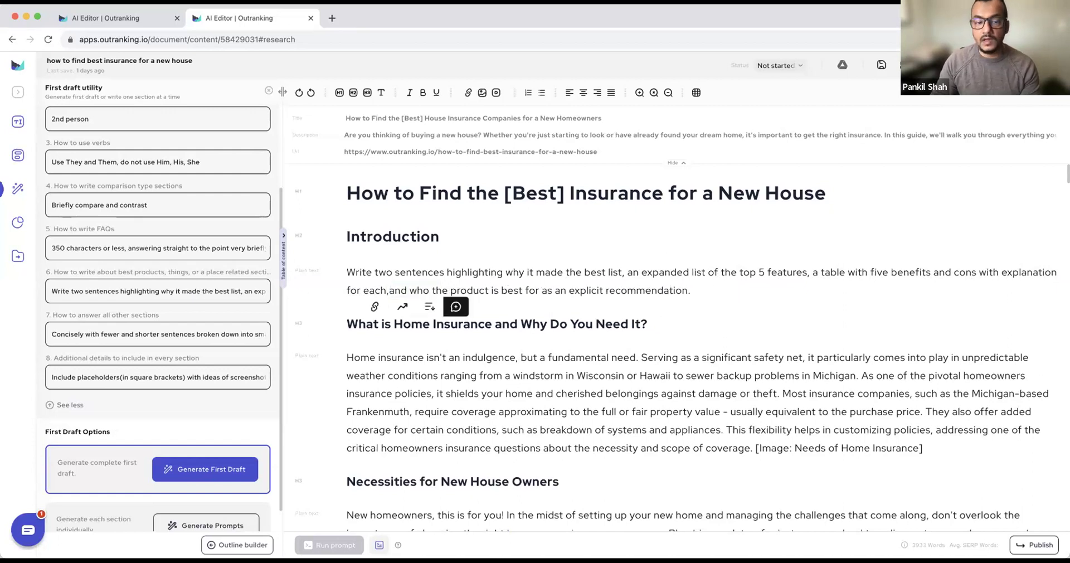
Replace style guide parameter 6, on best product sections, with the revised guideline text from the Introduction
{"action": "left_click_drag", "start_coordinate": [710, 292], "coordinate": [278, 276]}
{"action": "key", "text": "ctrl+c"}
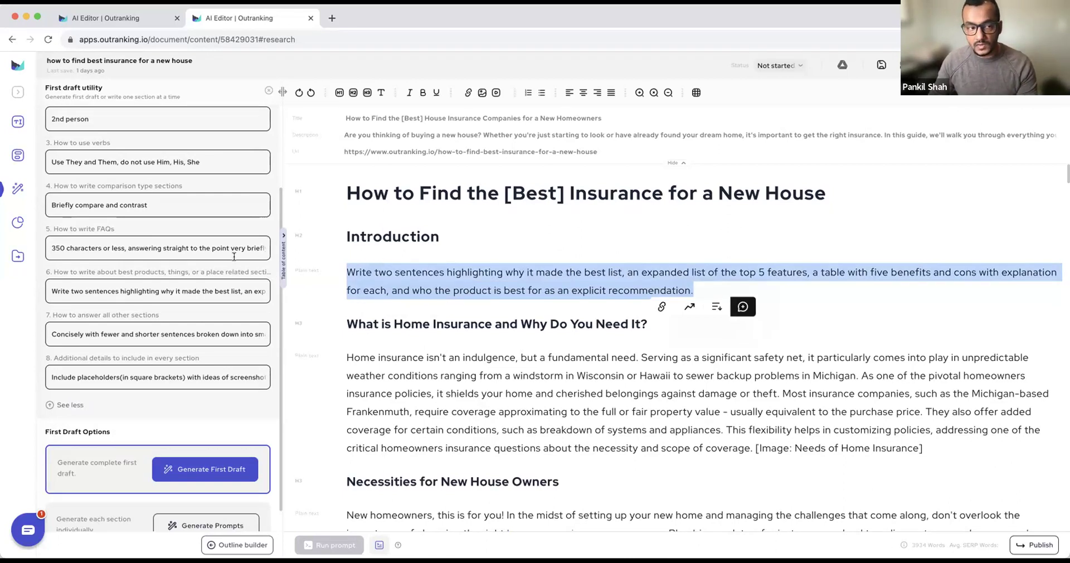
{"action": "scroll", "coordinate": [174, 283], "scroll_direction": "up", "scroll_amount": 3}
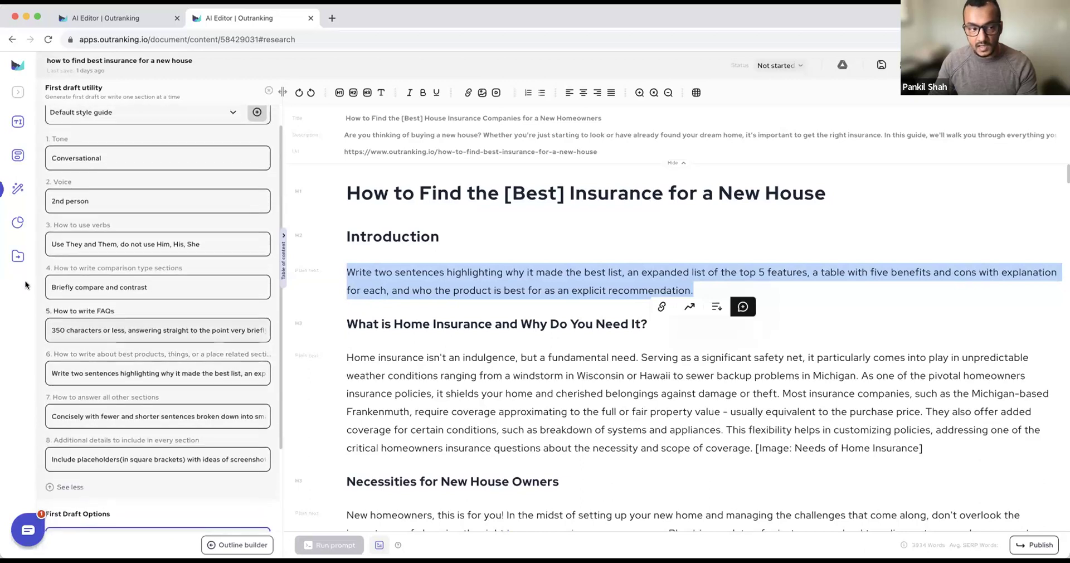
{"action": "triple_click", "coordinate": [139, 372]}
{"action": "key", "text": "ctrl+v"}
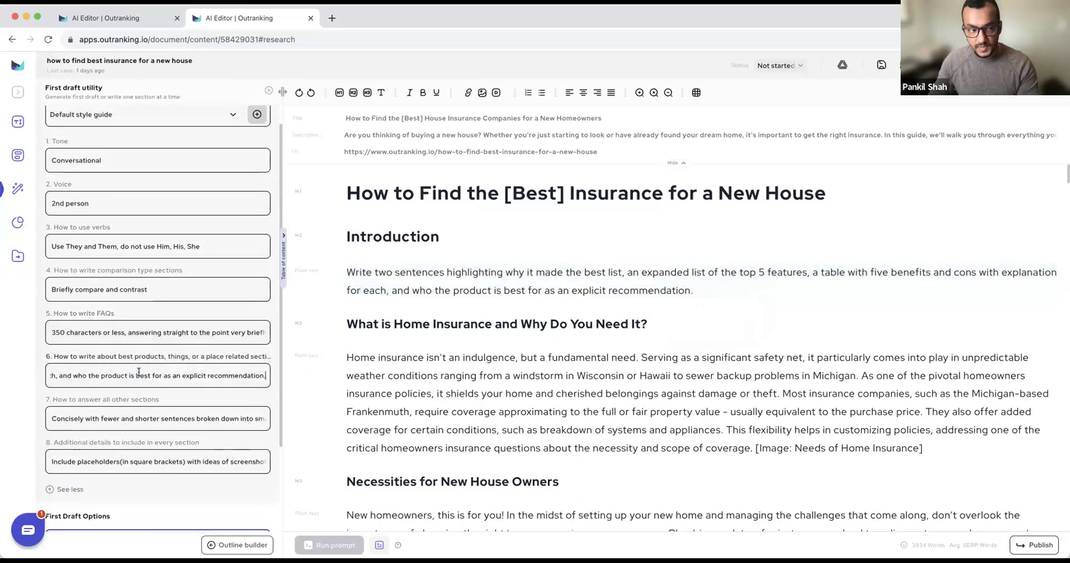
{"action": "scroll", "coordinate": [158, 397], "scroll_direction": "down", "scroll_amount": 2}
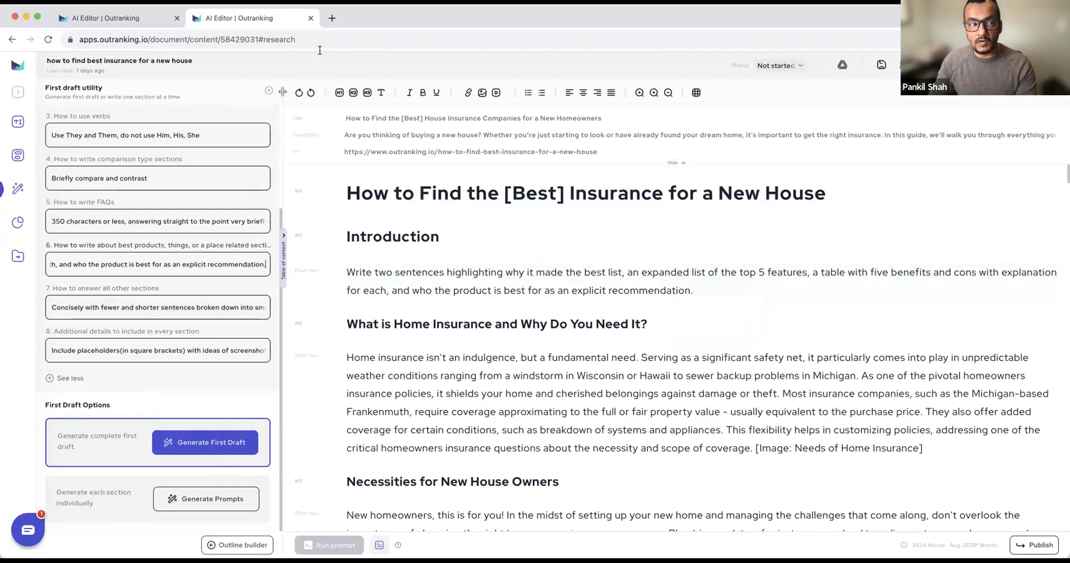
Check the sports blog draft's generation progress and collapse the extra style guide parameters in the insurance document
{"action": "left_click", "coordinate": [124, 18]}
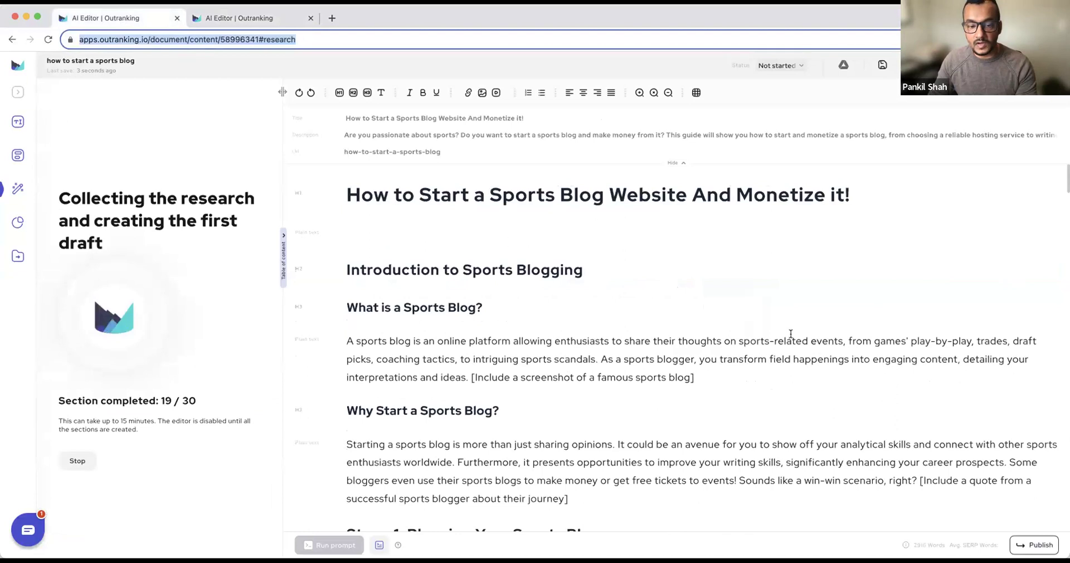
{"action": "left_click", "coordinate": [240, 17]}
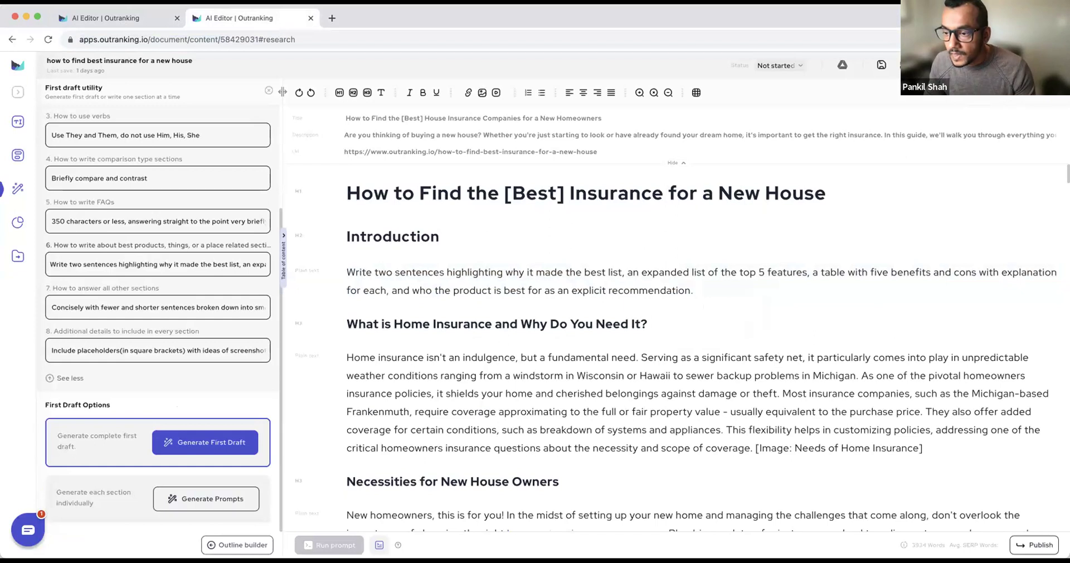
{"action": "left_click", "coordinate": [69, 378]}
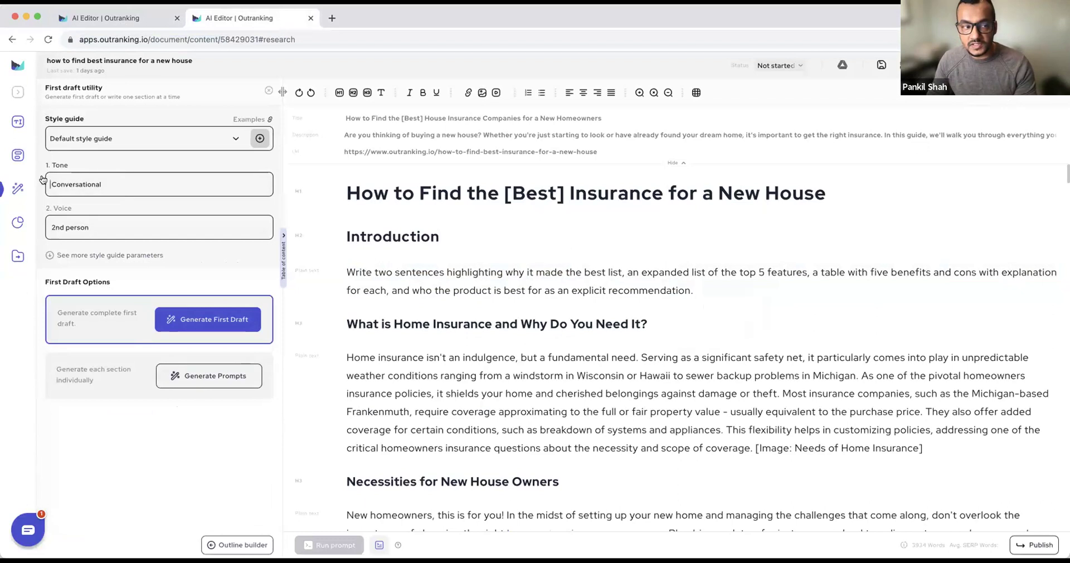
Open the style guide examples article and go to its section on examples for various use cases
{"action": "left_click_drag", "start_coordinate": [102, 228], "coordinate": [48, 226]}
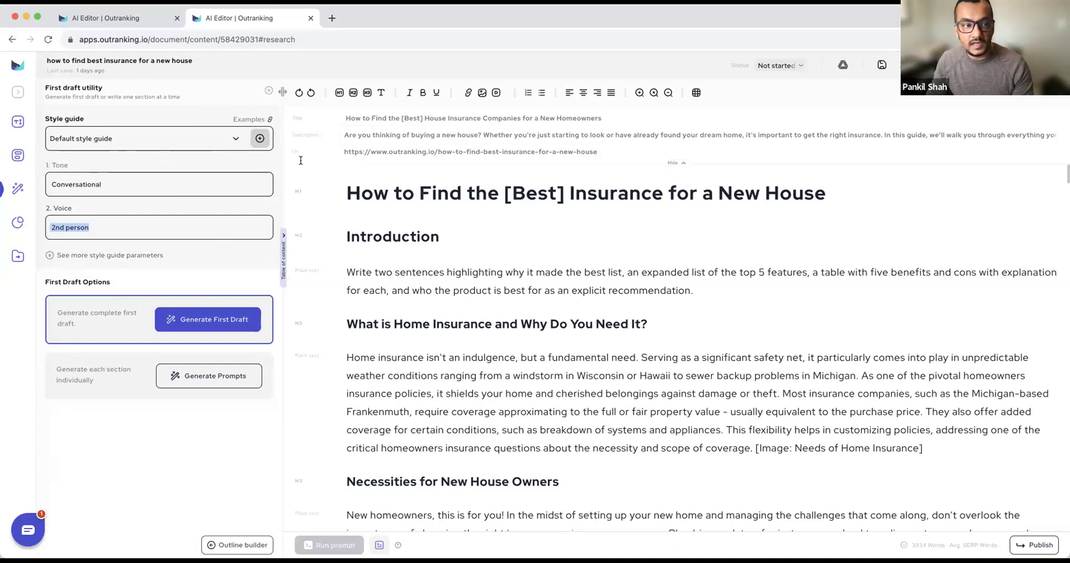
{"action": "left_click", "coordinate": [247, 120]}
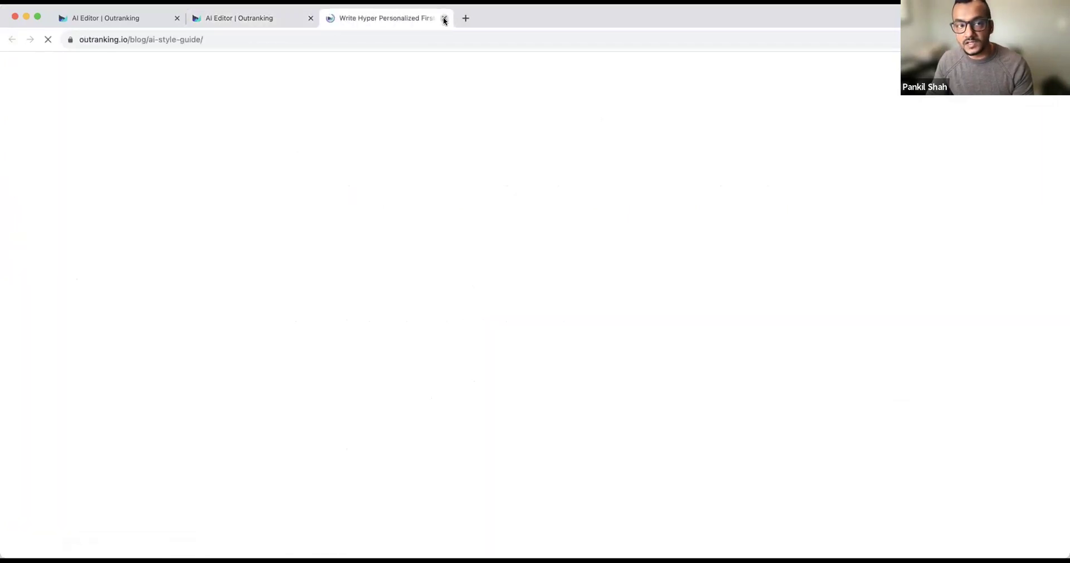
{"action": "scroll", "coordinate": [659, 309], "scroll_direction": "down", "scroll_amount": 15}
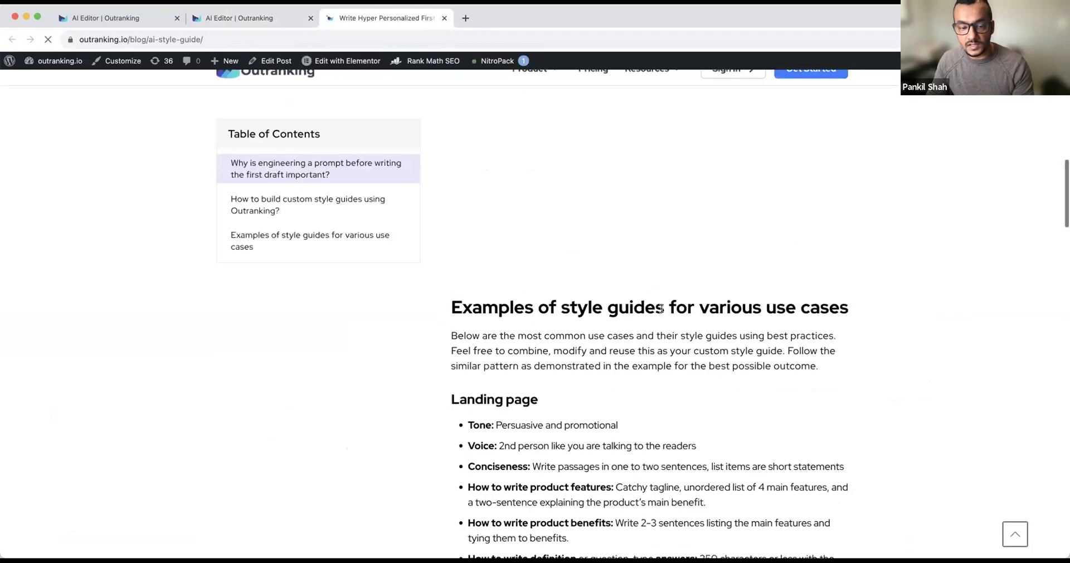
Find the Product alternatives example in the article and highlight its guideline for definition or question type answers
{"action": "scroll", "coordinate": [680, 309], "scroll_direction": "down", "scroll_amount": 5}
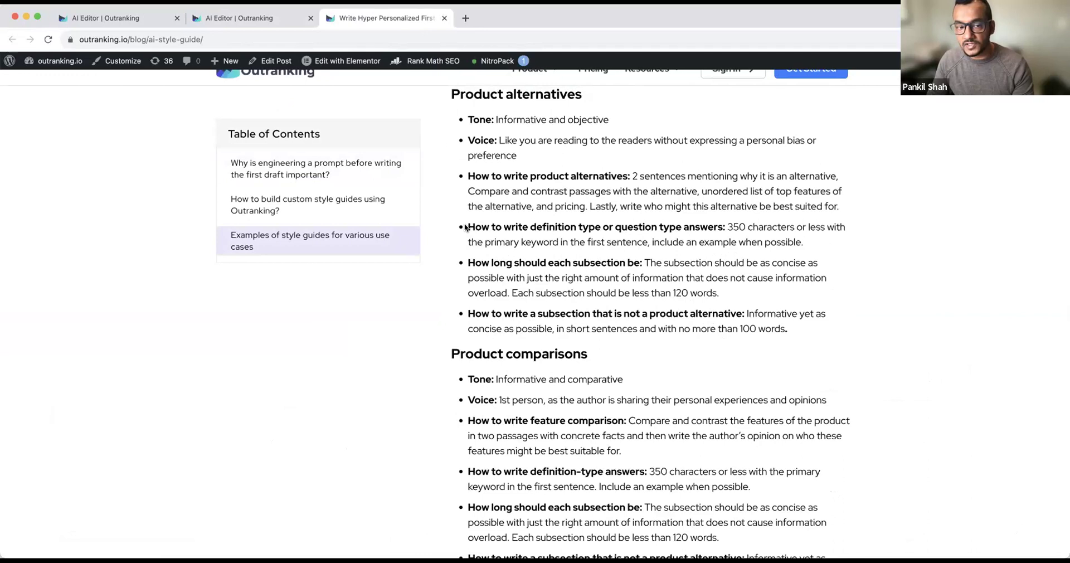
{"action": "left_click_drag", "start_coordinate": [467, 226], "coordinate": [804, 244]}
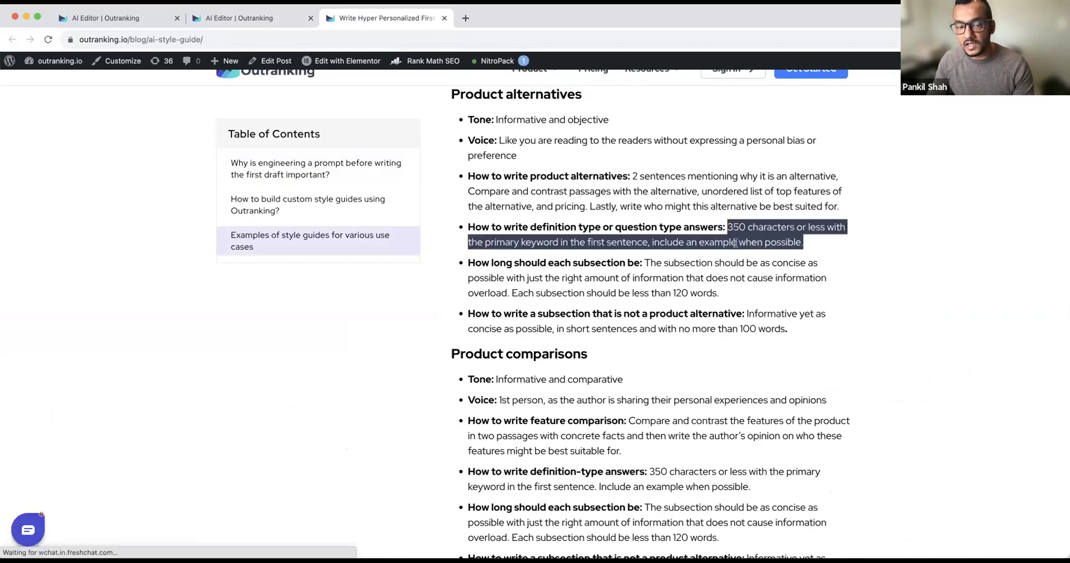
Open the form for creating a style guide in the insurance document, highlight its example guidelines, and close it without saving
{"action": "left_click", "coordinate": [239, 18]}
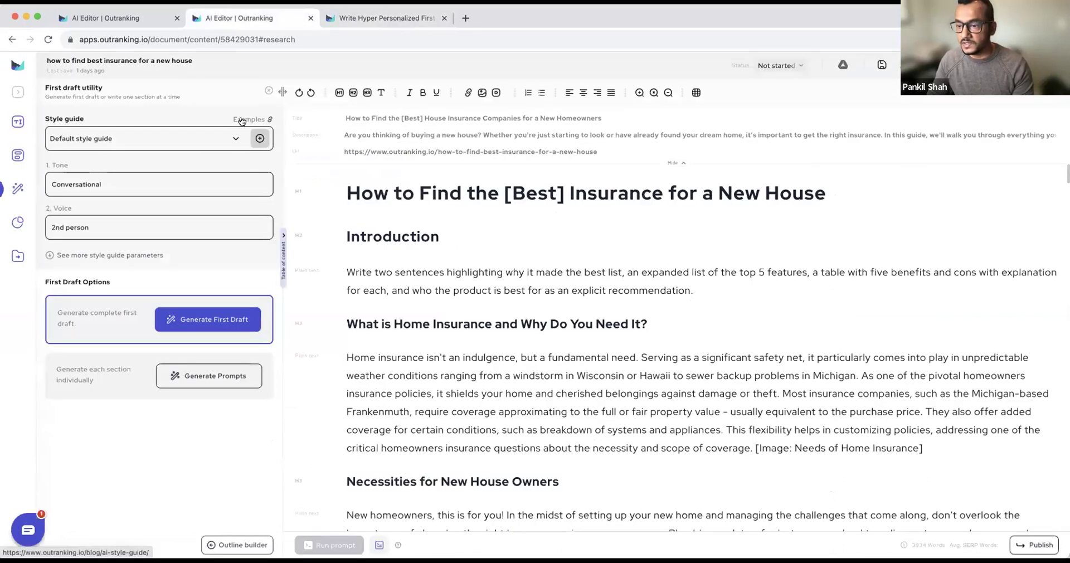
{"action": "left_click", "coordinate": [260, 139]}
{"action": "left_click", "coordinate": [260, 138]}
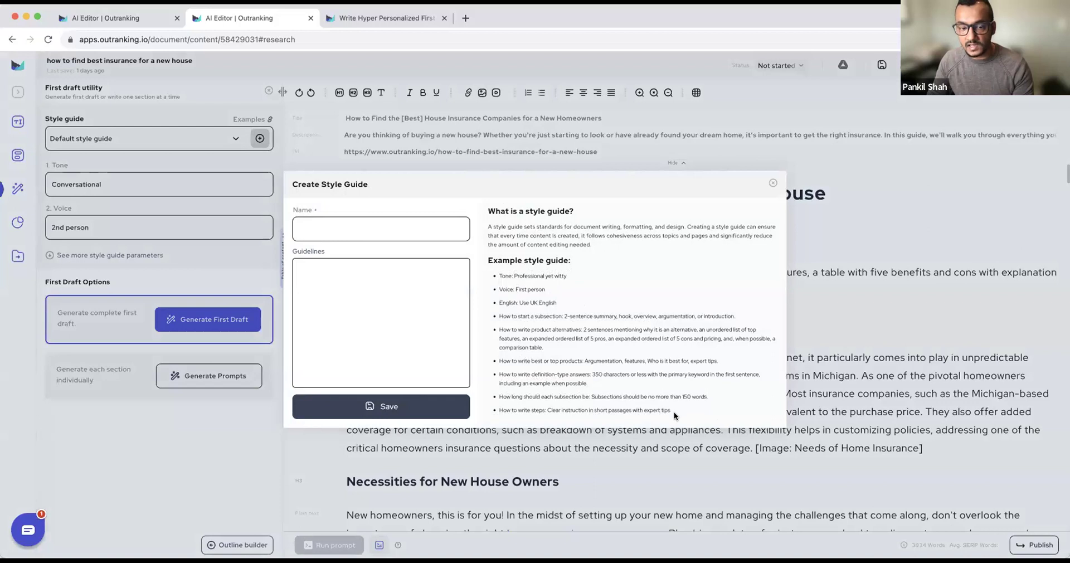
{"action": "left_click_drag", "start_coordinate": [674, 411], "coordinate": [493, 267]}
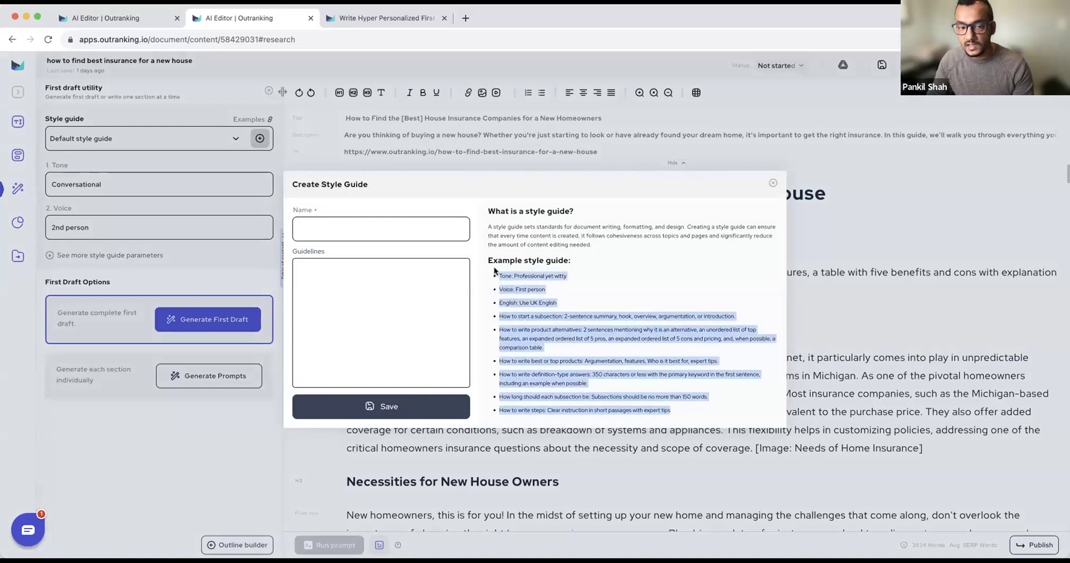
{"action": "left_click", "coordinate": [772, 185]}
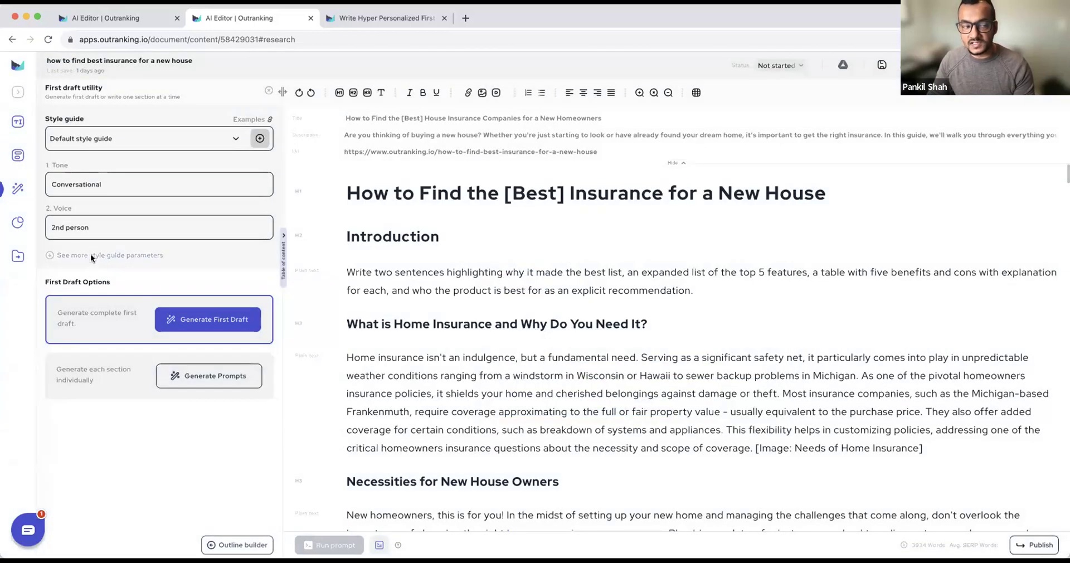
Expand the insurance document's additional style guide parameters, review them through parameter 8, and collapse them again
{"action": "left_click", "coordinate": [92, 256]}
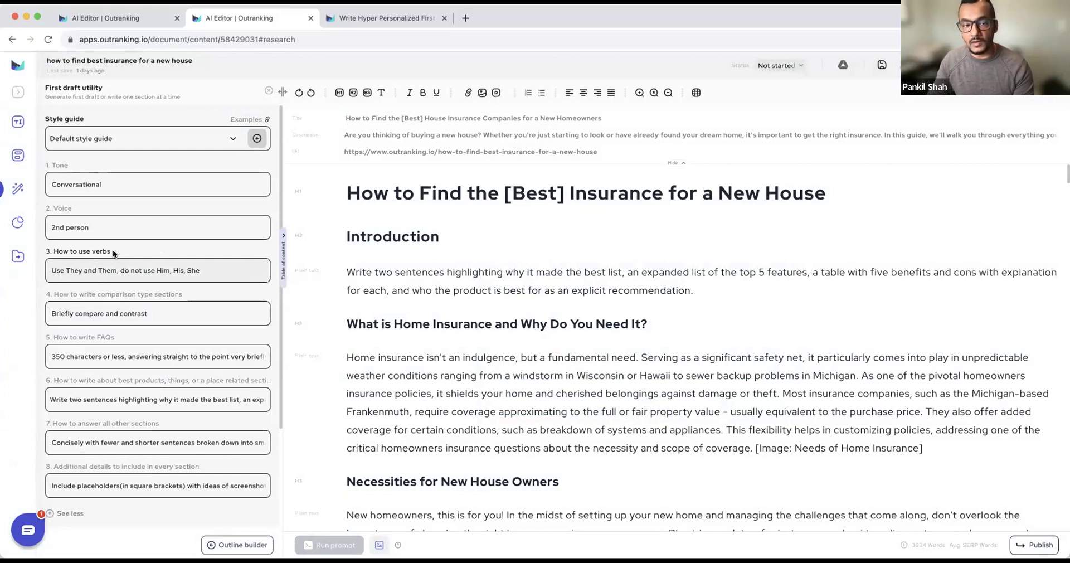
{"action": "scroll", "coordinate": [112, 249], "scroll_direction": "down", "scroll_amount": 2}
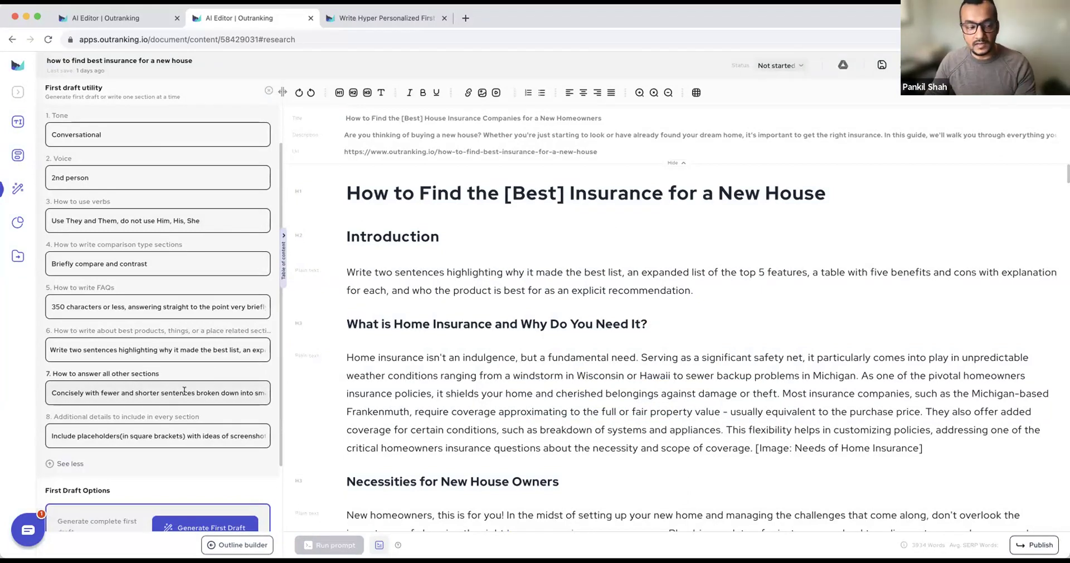
{"action": "scroll", "coordinate": [141, 378], "scroll_direction": "up", "scroll_amount": 2}
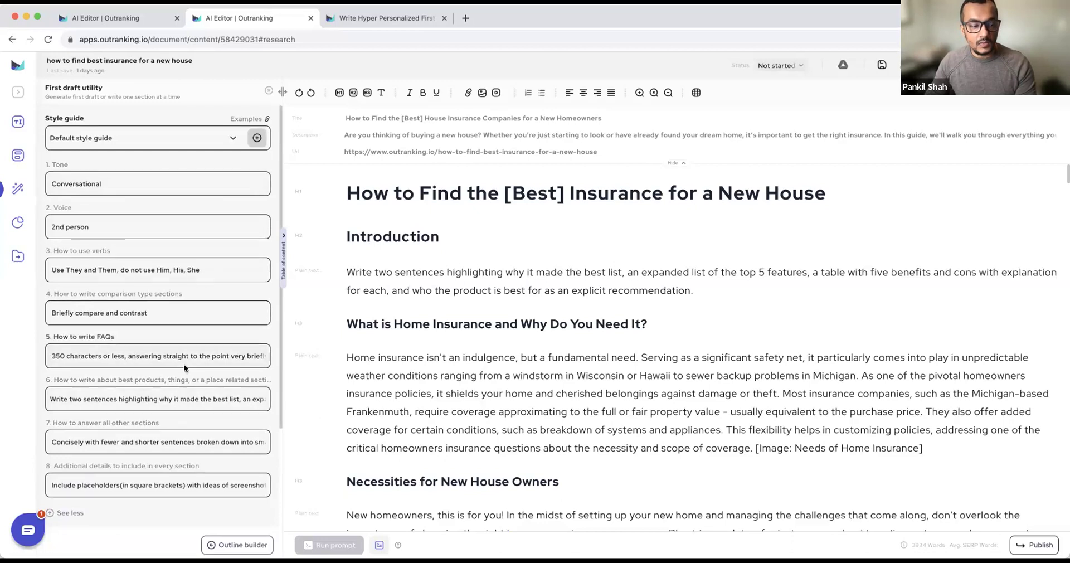
{"action": "scroll", "coordinate": [183, 364], "scroll_direction": "down", "scroll_amount": 5}
{"action": "left_click", "coordinate": [61, 379]}
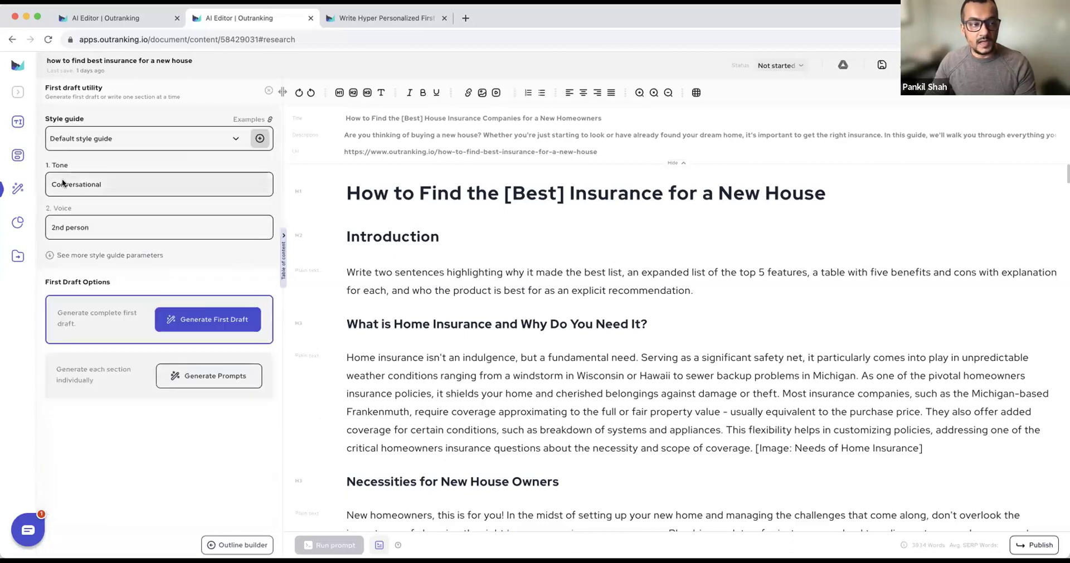
Switch to the sports blog document and review its SEO score summary through the on-page metrics
{"action": "left_click", "coordinate": [112, 18]}
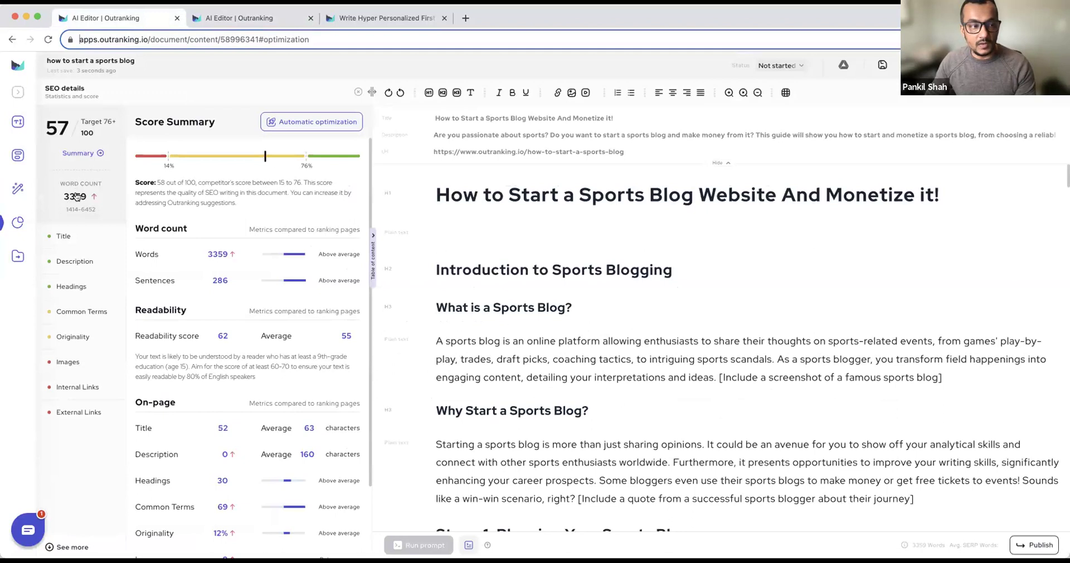
{"action": "scroll", "coordinate": [287, 343], "scroll_direction": "down", "scroll_amount": 2}
{"action": "scroll", "coordinate": [290, 343], "scroll_direction": "down", "scroll_amount": 1}
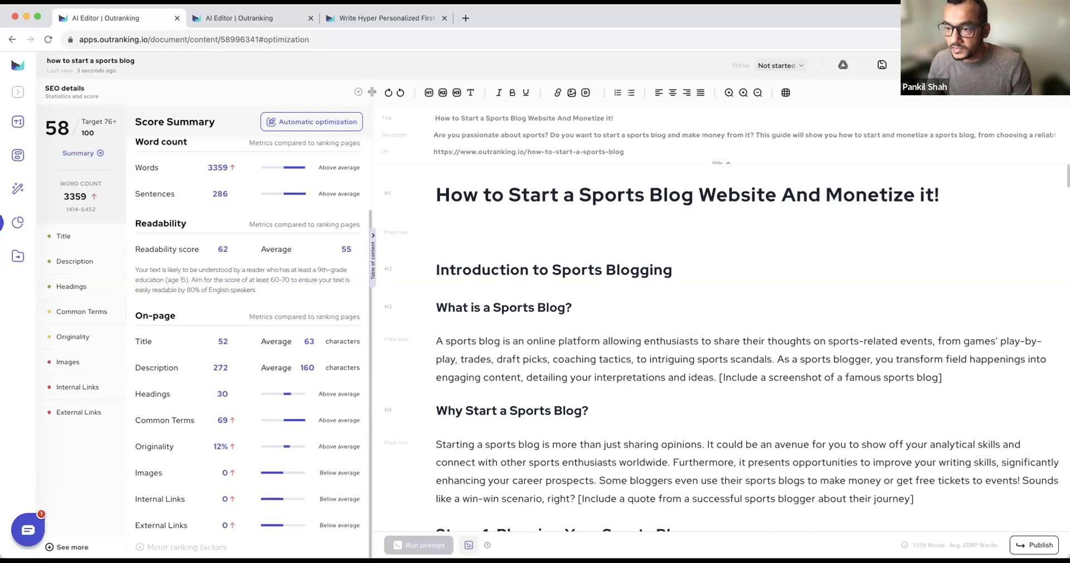
Open the sports blog's outline, view the form for adding URLs to the background data, and close it without adding any
{"action": "left_click", "coordinate": [16, 192]}
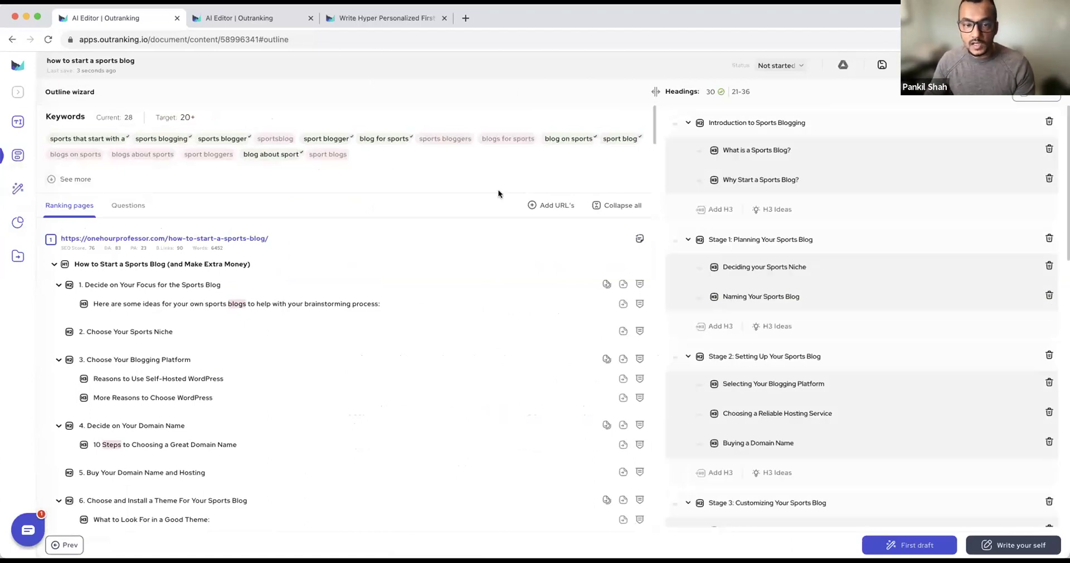
{"action": "left_click", "coordinate": [560, 206]}
{"action": "left_click", "coordinate": [258, 187]}
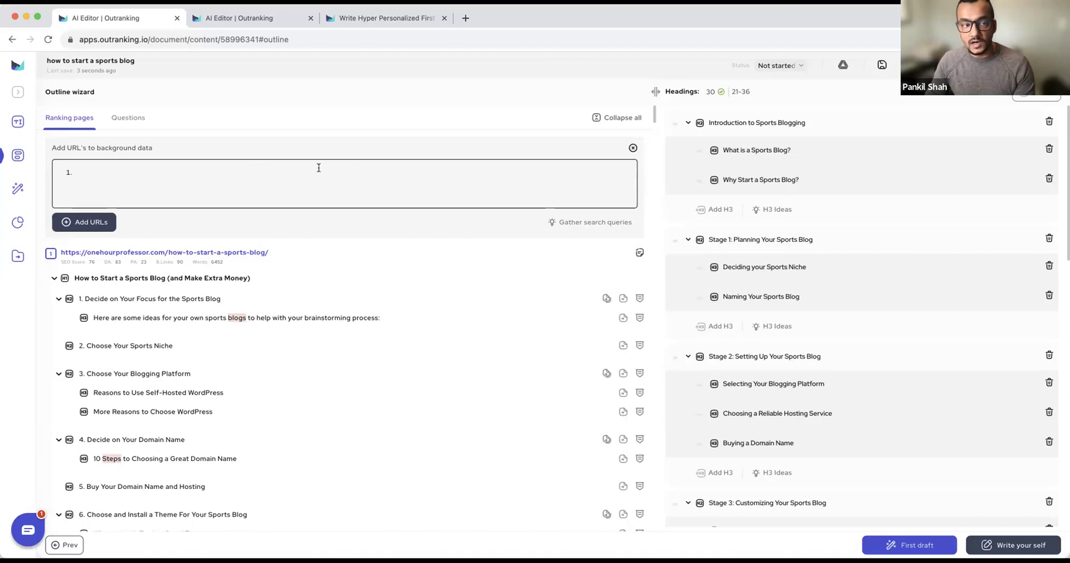
{"action": "left_click", "coordinate": [633, 149]}
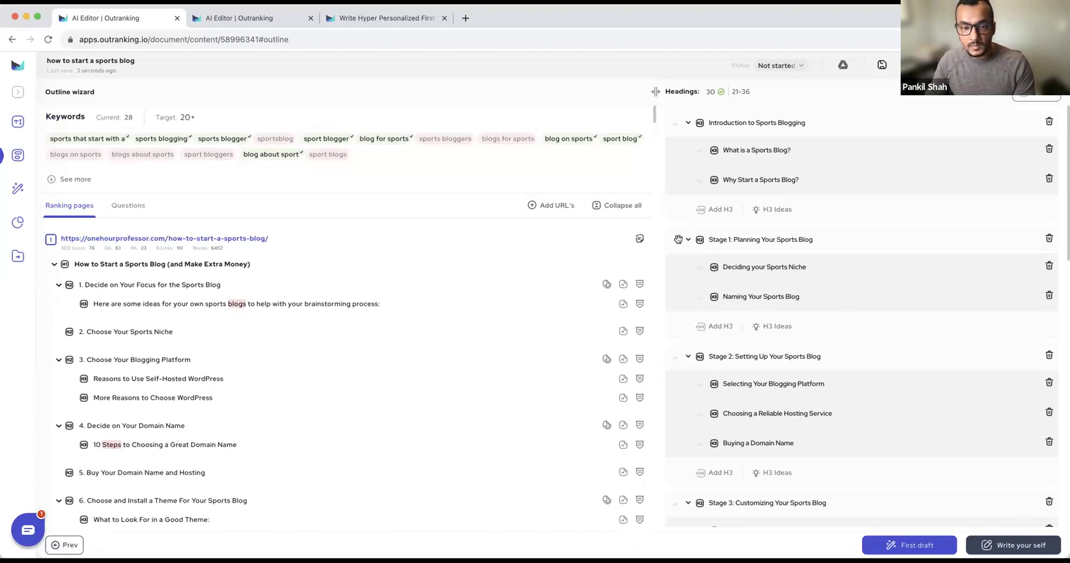
Review the headings of the first three ranking pages in the outline wizard
{"action": "scroll", "coordinate": [634, 249], "scroll_direction": "down", "scroll_amount": 15}
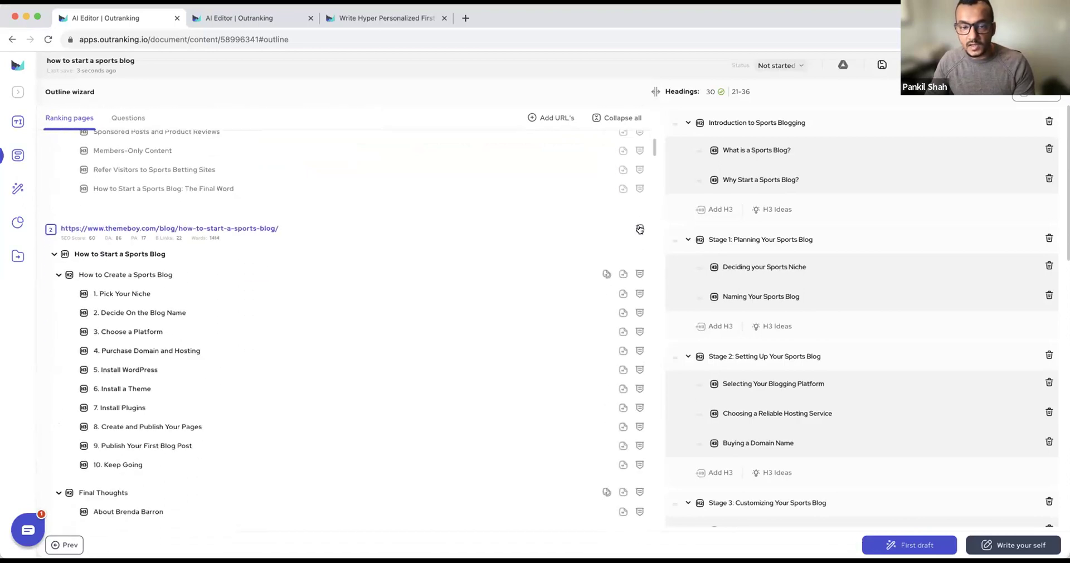
{"action": "scroll", "coordinate": [635, 234], "scroll_direction": "down", "scroll_amount": 5}
{"action": "scroll", "coordinate": [635, 232], "scroll_direction": "down", "scroll_amount": 6}
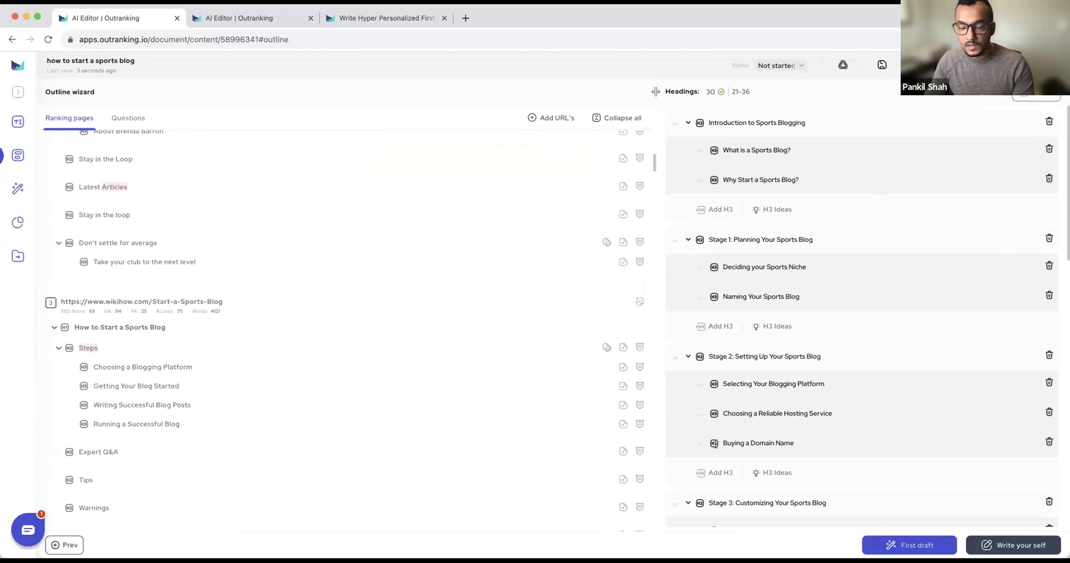
Open section writing for the sports blog and examine the "What is a Sports Blog?" background data and the generated draft
{"action": "left_click", "coordinate": [900, 546]}
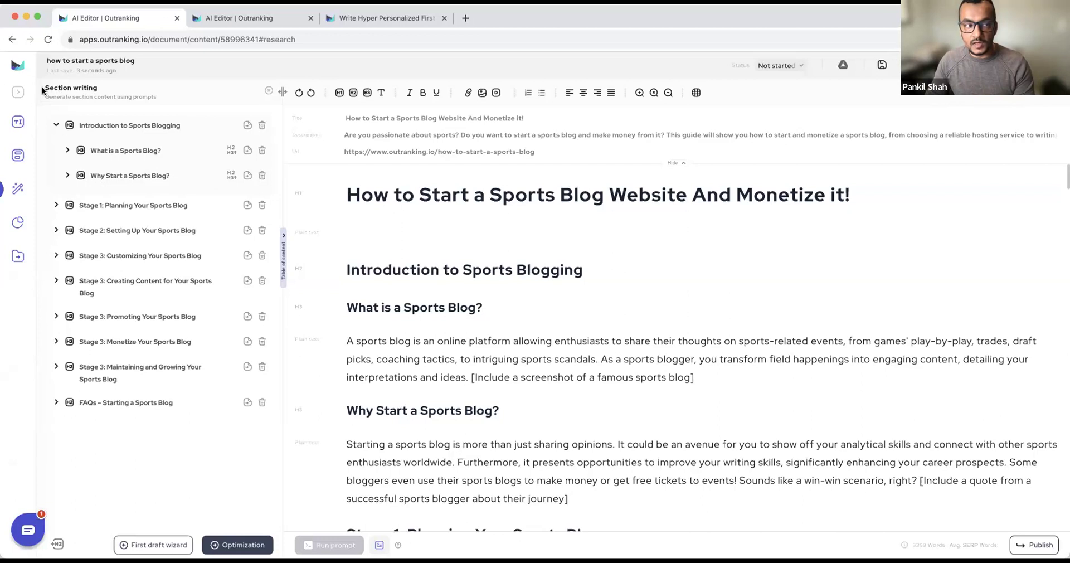
{"action": "left_click", "coordinate": [139, 543]}
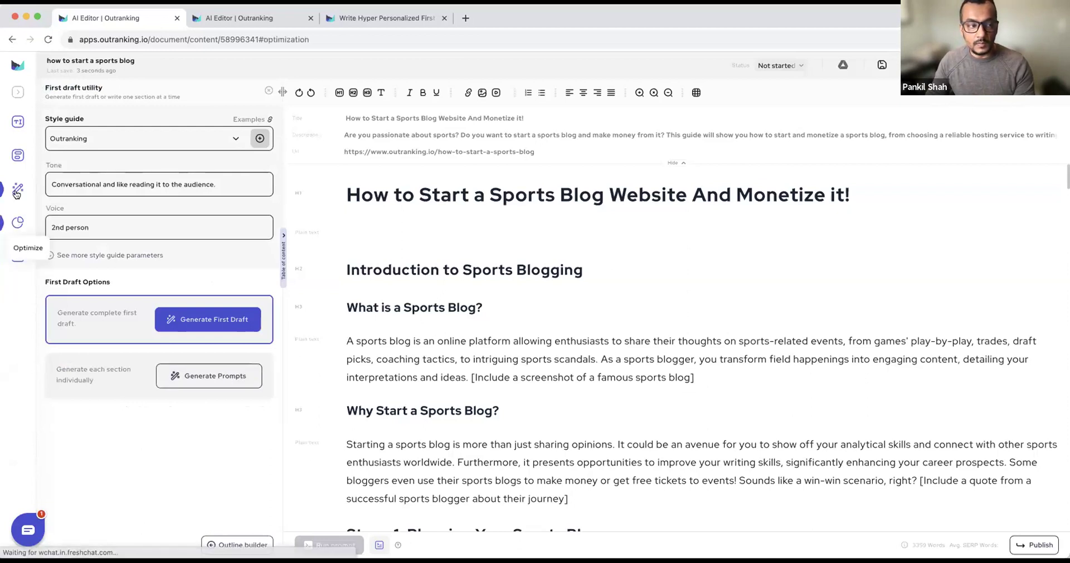
{"action": "left_click", "coordinate": [13, 222]}
{"action": "left_click", "coordinate": [18, 188]}
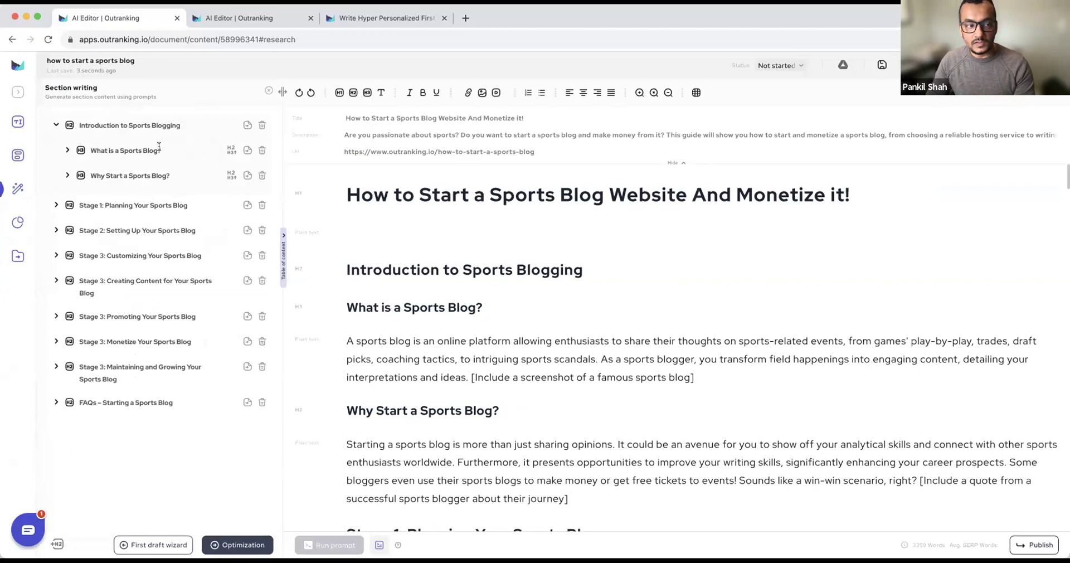
{"action": "left_click", "coordinate": [67, 152]}
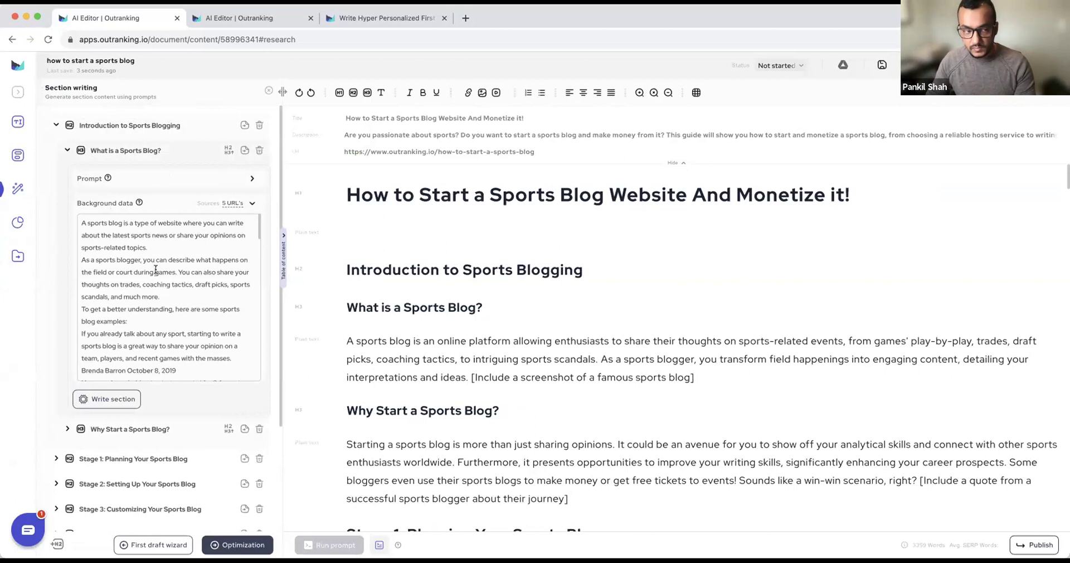
{"action": "key", "text": "super+a"}
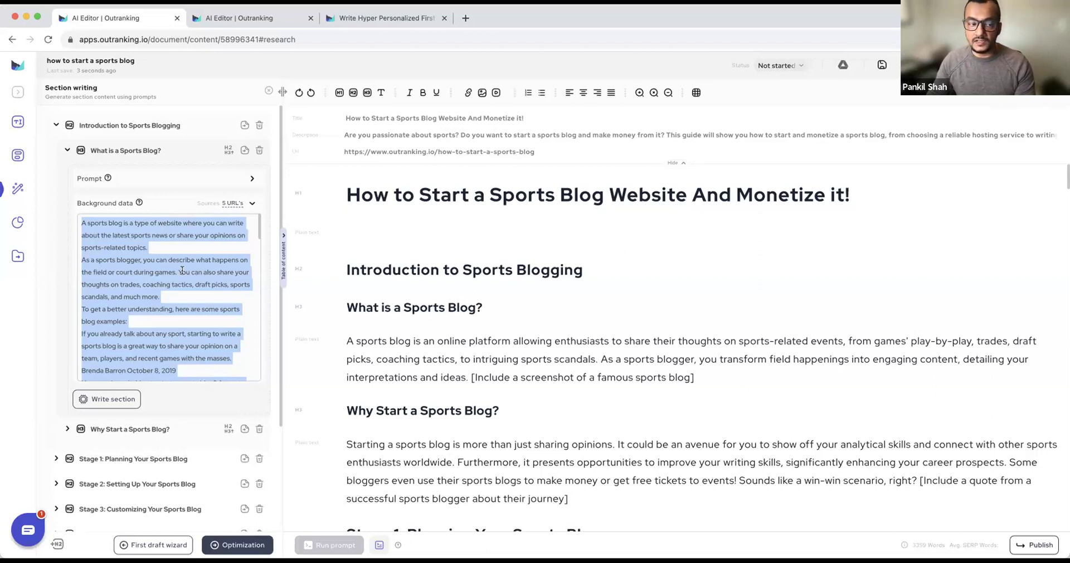
{"action": "scroll", "coordinate": [181, 269], "scroll_direction": "down", "scroll_amount": 2}
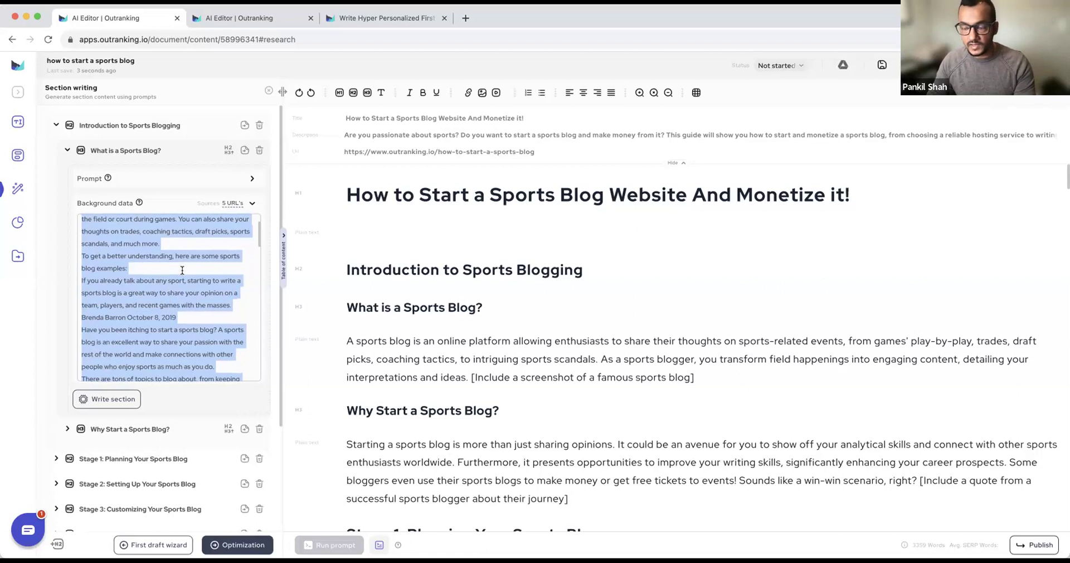
{"action": "scroll", "coordinate": [182, 270], "scroll_direction": "down", "scroll_amount": 4}
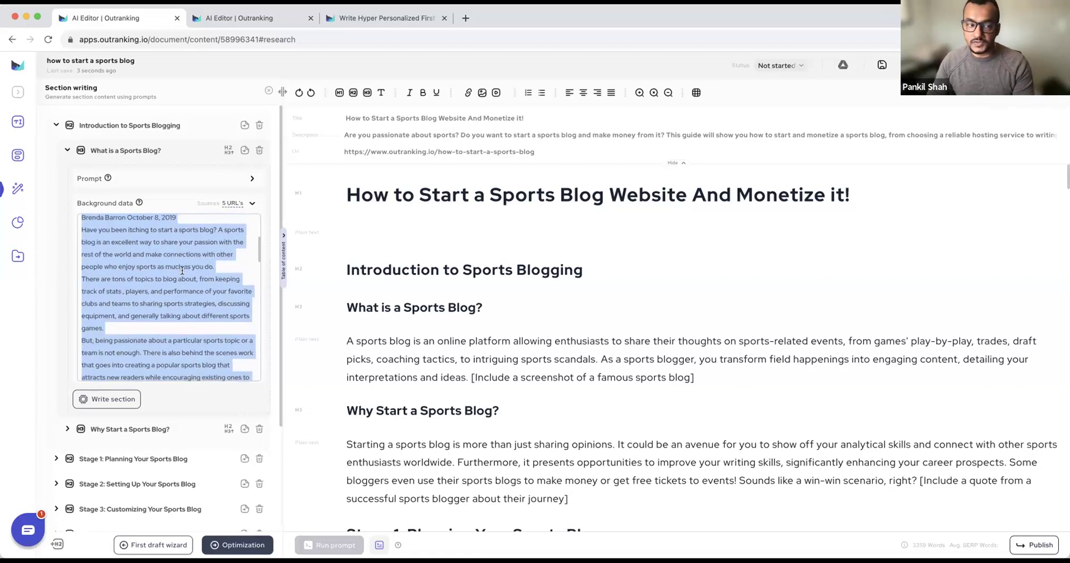
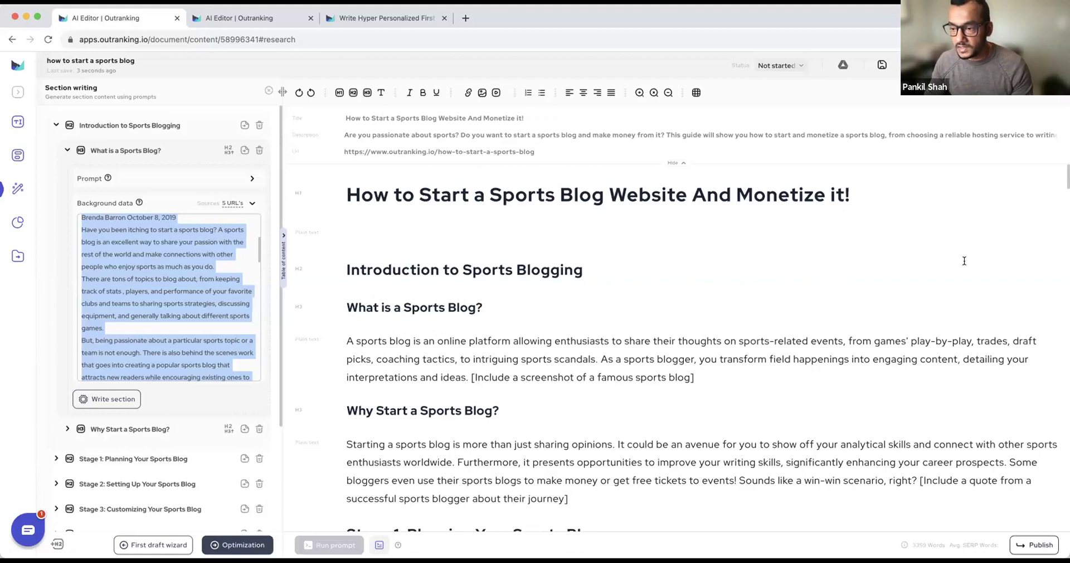
{"action": "scroll", "coordinate": [964, 261], "scroll_direction": "down", "scroll_amount": 20}
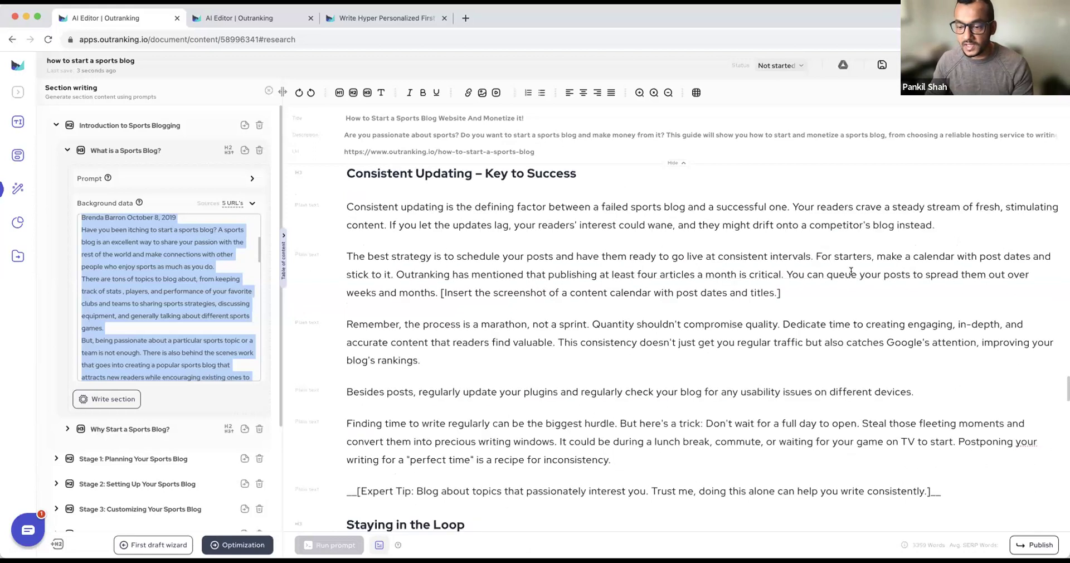
Return to the outline, review its headings down to the FAQs, and expand the full keyword list
{"action": "left_click", "coordinate": [19, 158]}
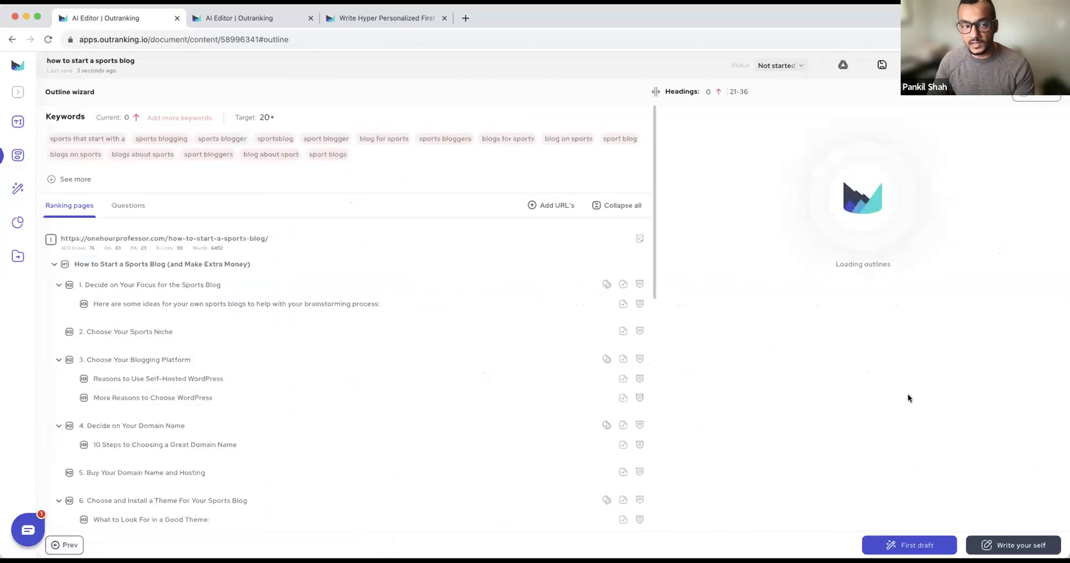
{"action": "scroll", "coordinate": [812, 396], "scroll_direction": "down", "scroll_amount": 10}
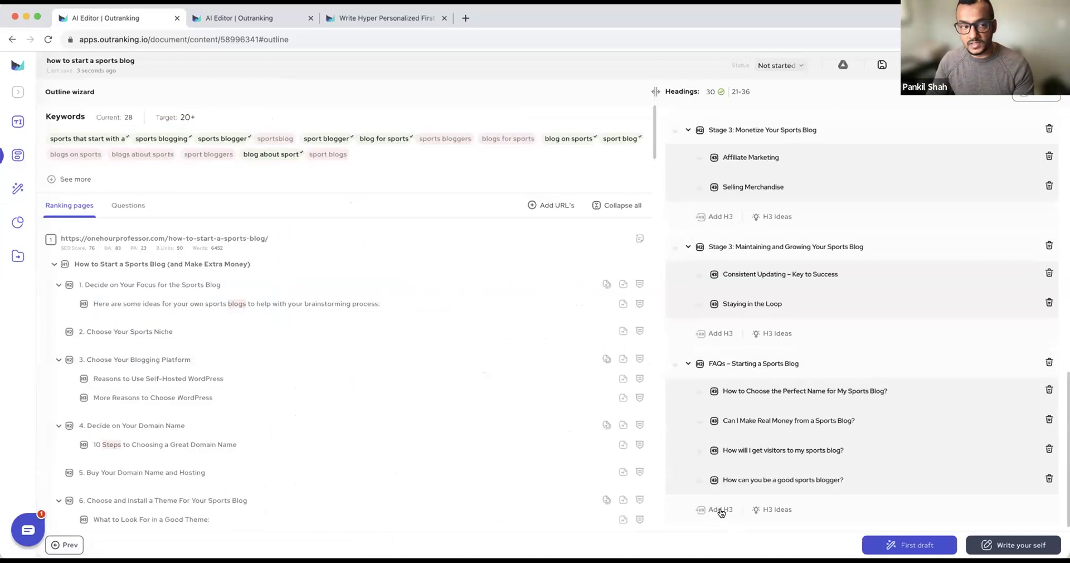
{"action": "left_click", "coordinate": [90, 179]}
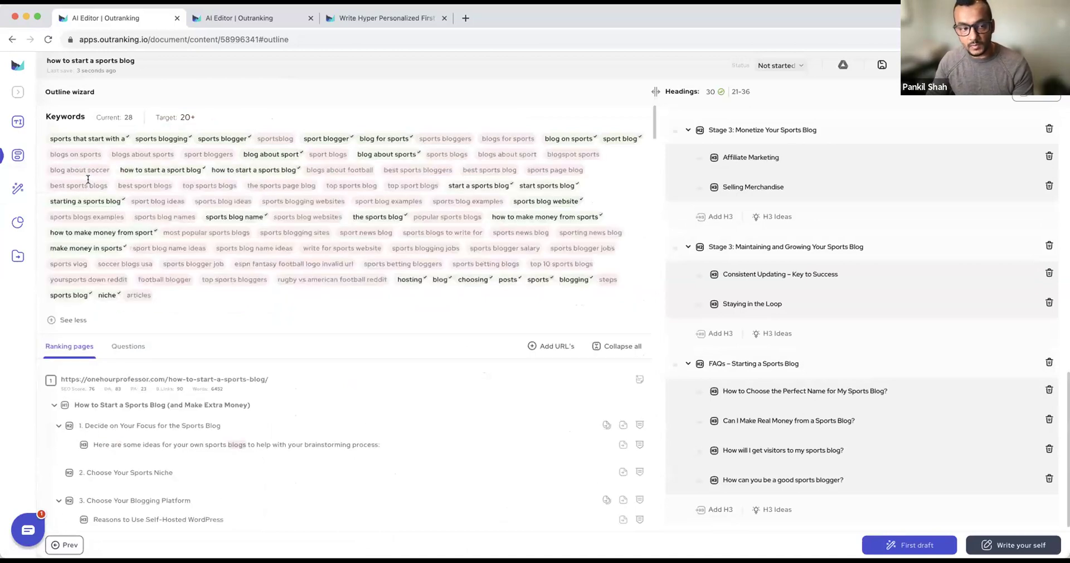
{"action": "scroll", "coordinate": [519, 136], "scroll_direction": "down", "scroll_amount": 2}
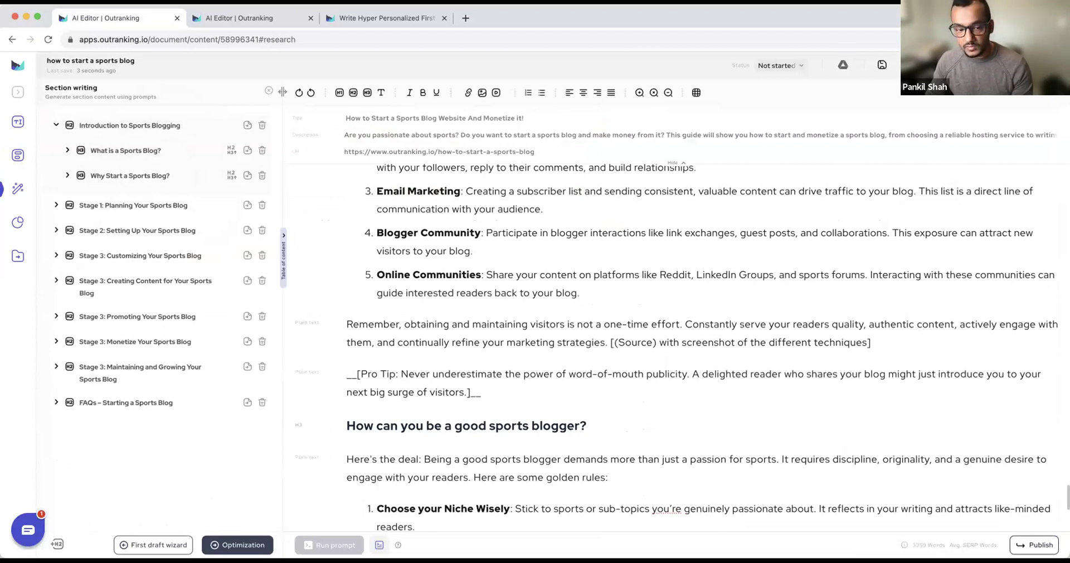
Return to the sports blog draft, open writing with prompts, view the saved prompt templates, and close the template list
{"action": "scroll", "coordinate": [702, 345], "scroll_direction": "up", "scroll_amount": 20}
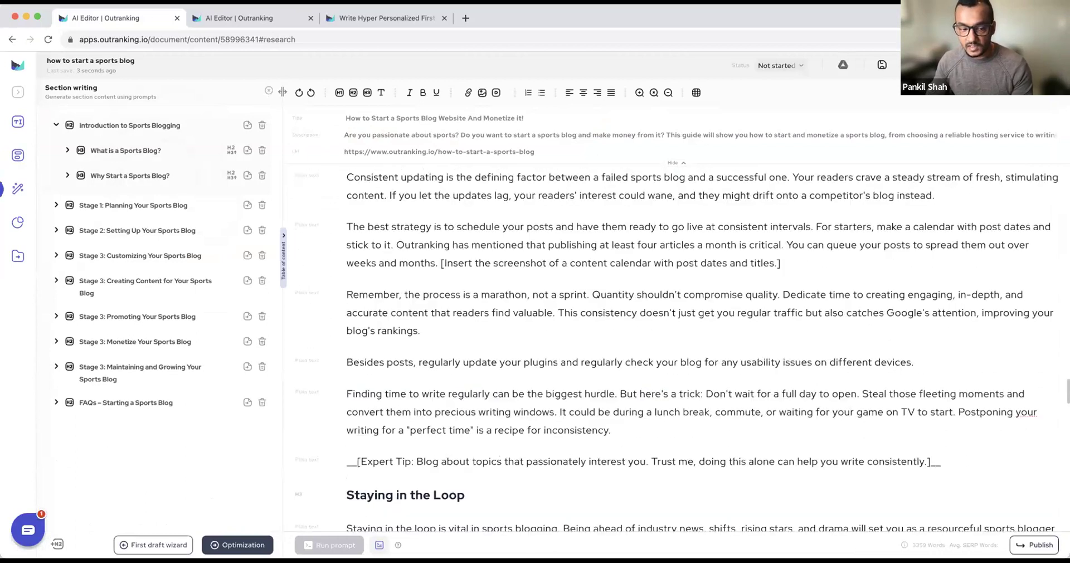
{"action": "scroll", "coordinate": [702, 345], "scroll_direction": "up", "scroll_amount": 3}
{"action": "left_click", "coordinate": [237, 540]}
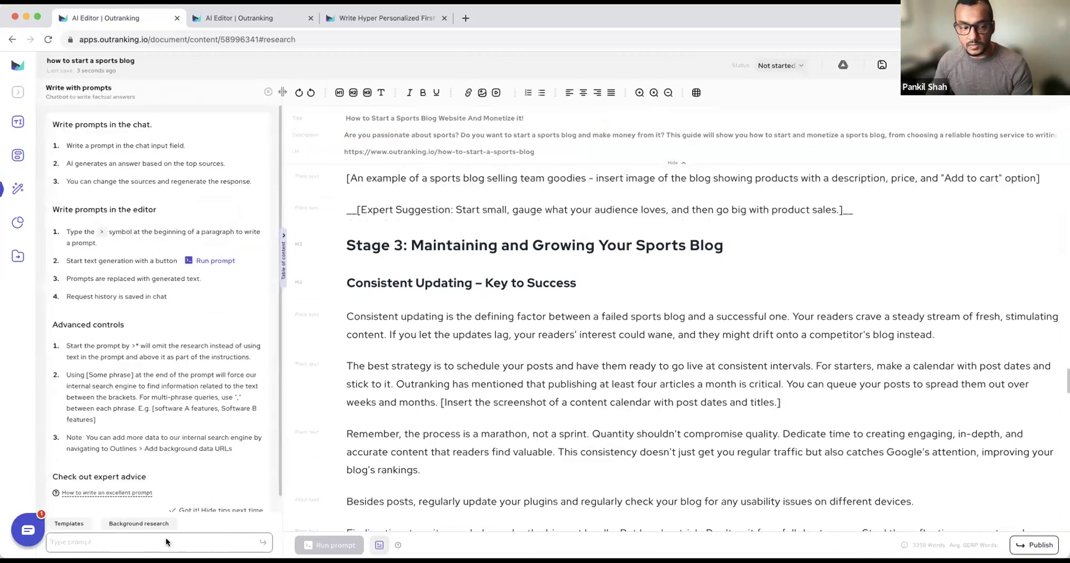
{"action": "left_click", "coordinate": [62, 526]}
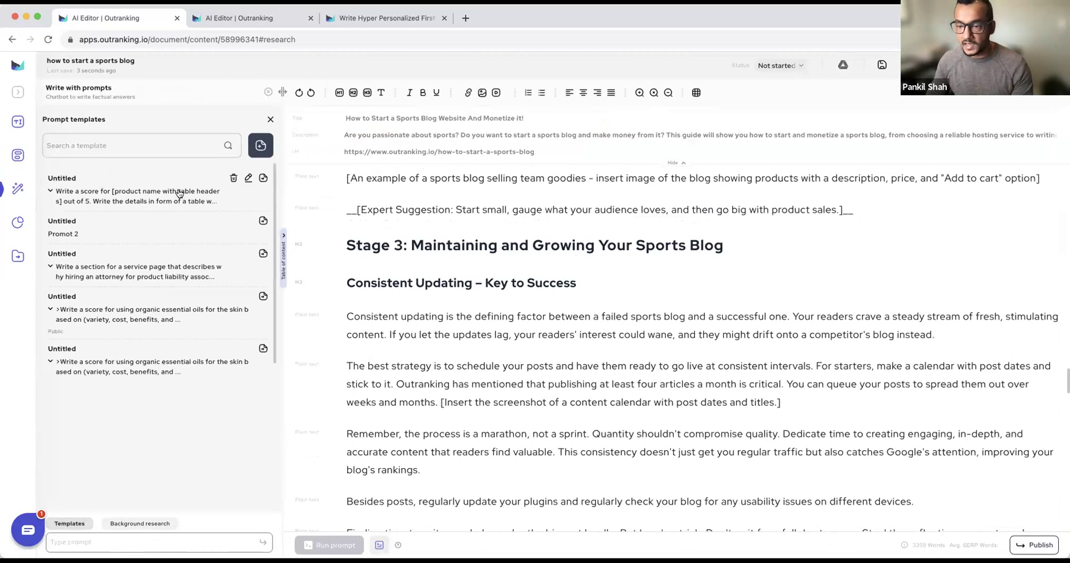
{"action": "left_click", "coordinate": [271, 120]}
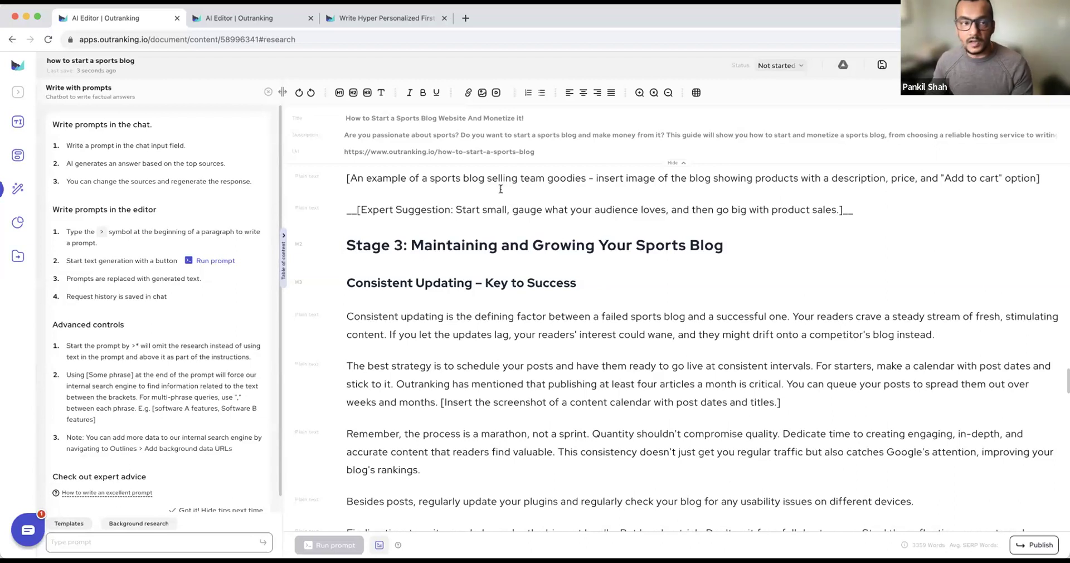
Search Google in a new browser tab for "examples of tone of writing"
{"action": "left_click", "coordinate": [467, 20]}
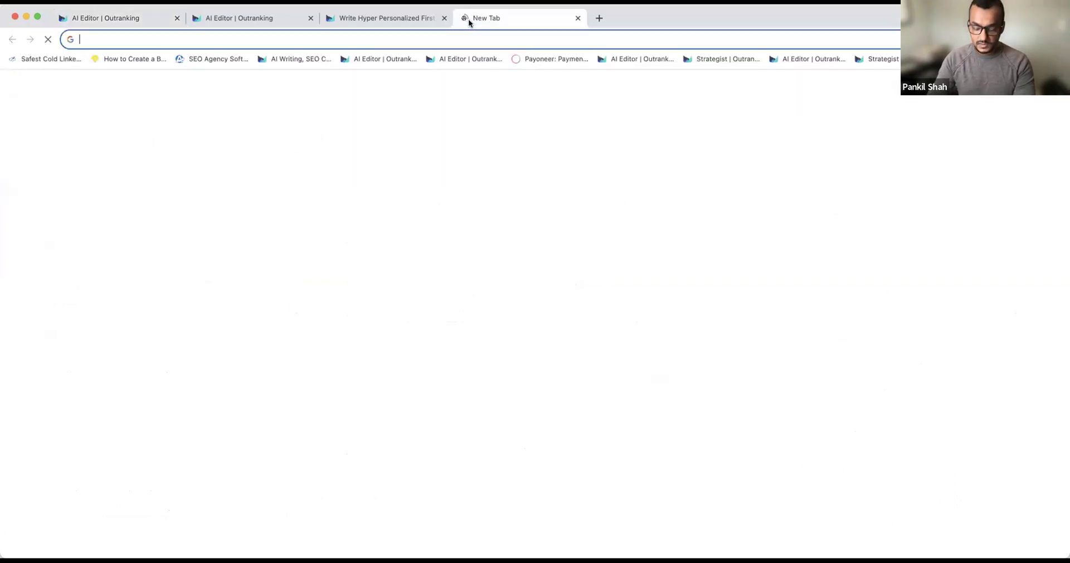
{"action": "type", "text": "google.com"}
{"action": "key", "text": "Return"}
{"action": "type", "text": "tone of"}
{"action": "key", "text": "super+a"}
{"action": "key", "text": "BackSpace"}
{"action": "type", "text": "examples of tone "}
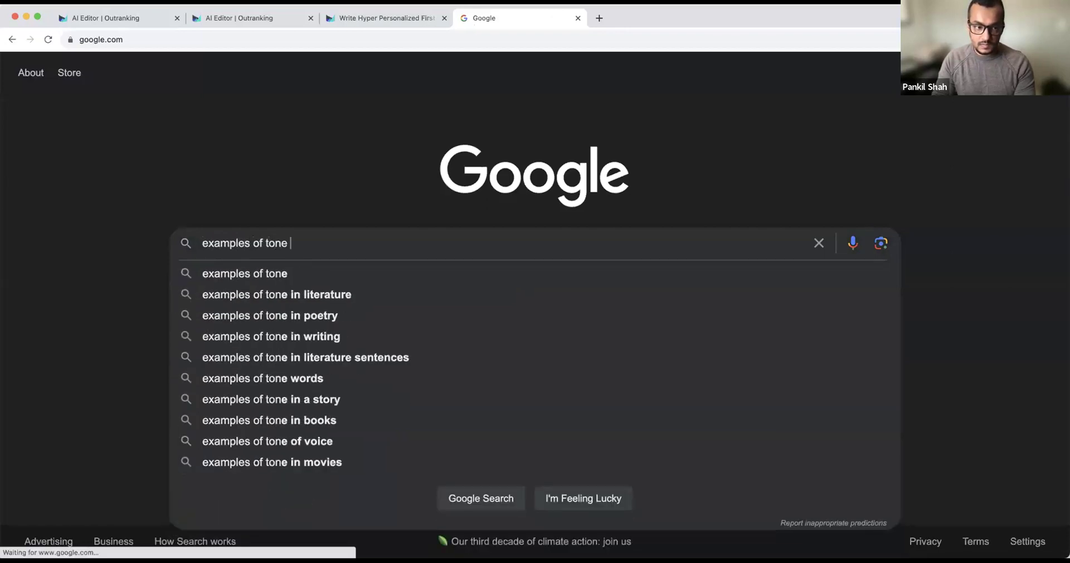
{"action": "type", "text": "of writing"}
{"action": "key", "text": "Return"}
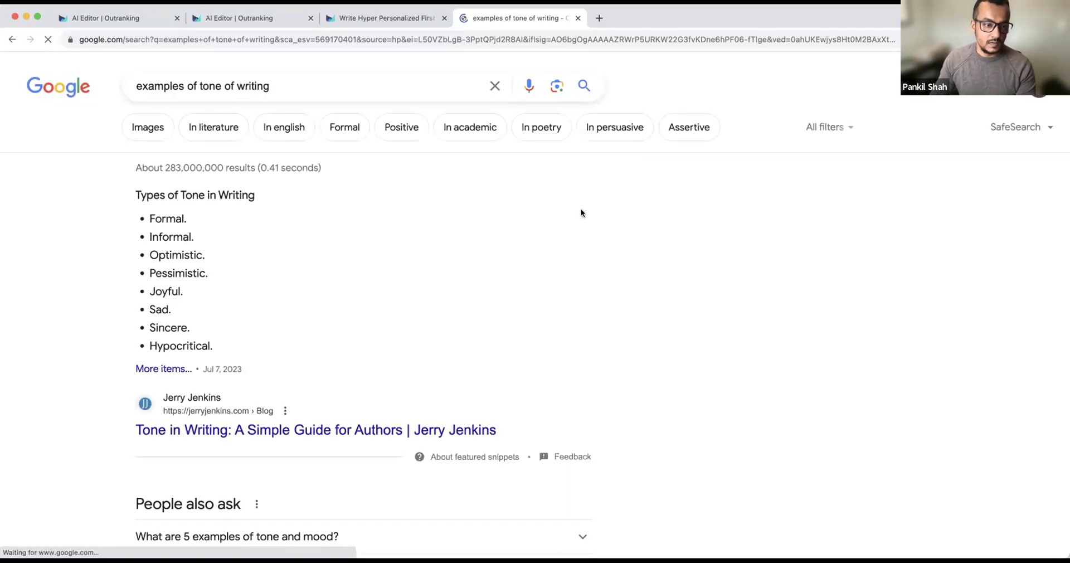
Open Outranking's "301 Examples and 148 Types of Tone in Writing" article, browse its tone examples, and select the page address
{"action": "scroll", "coordinate": [580, 208], "scroll_direction": "down", "scroll_amount": 10}
{"action": "scroll", "coordinate": [581, 205], "scroll_direction": "down", "scroll_amount": 10}
{"action": "left_click", "coordinate": [346, 241]}
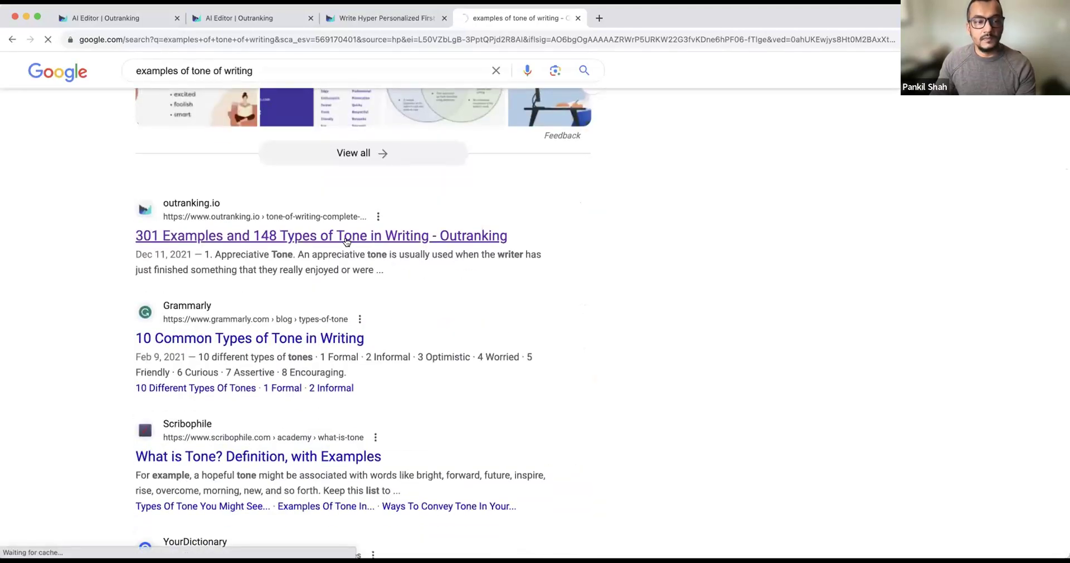
{"action": "scroll", "coordinate": [807, 353], "scroll_direction": "down", "scroll_amount": 5}
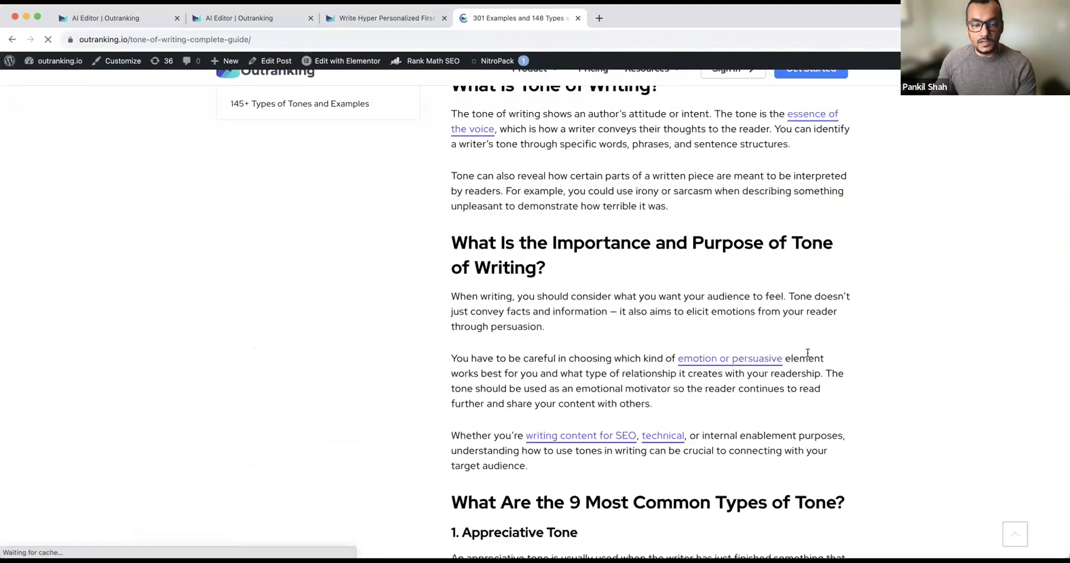
{"action": "scroll", "coordinate": [807, 352], "scroll_direction": "down", "scroll_amount": 3}
{"action": "scroll", "coordinate": [807, 353], "scroll_direction": "down", "scroll_amount": 10}
{"action": "scroll", "coordinate": [807, 356], "scroll_direction": "down", "scroll_amount": 20}
{"action": "scroll", "coordinate": [807, 352], "scroll_direction": "down", "scroll_amount": 20}
{"action": "scroll", "coordinate": [807, 353], "scroll_direction": "down", "scroll_amount": 20}
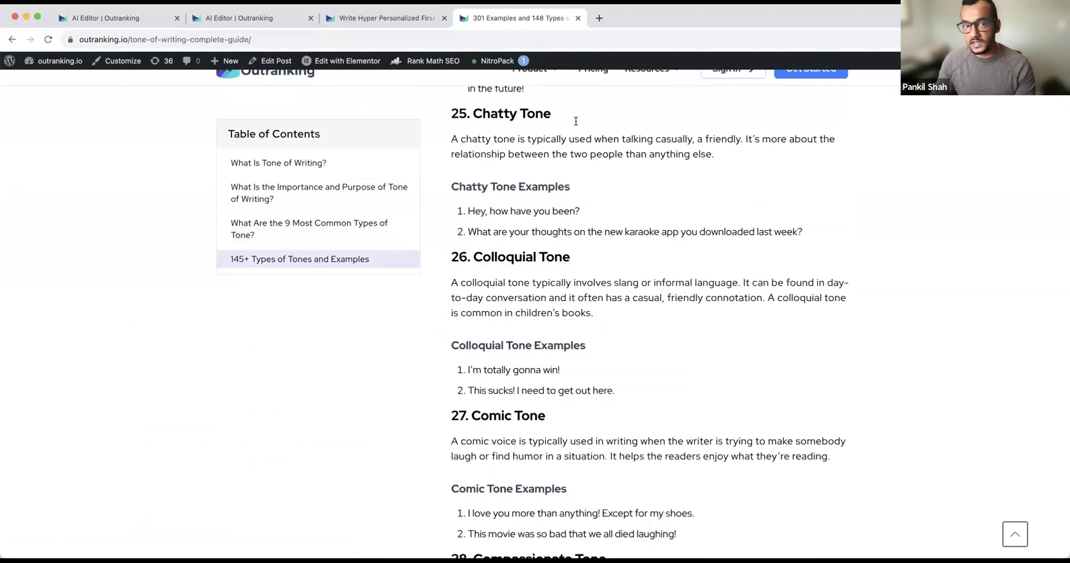
{"action": "left_click", "coordinate": [382, 40]}
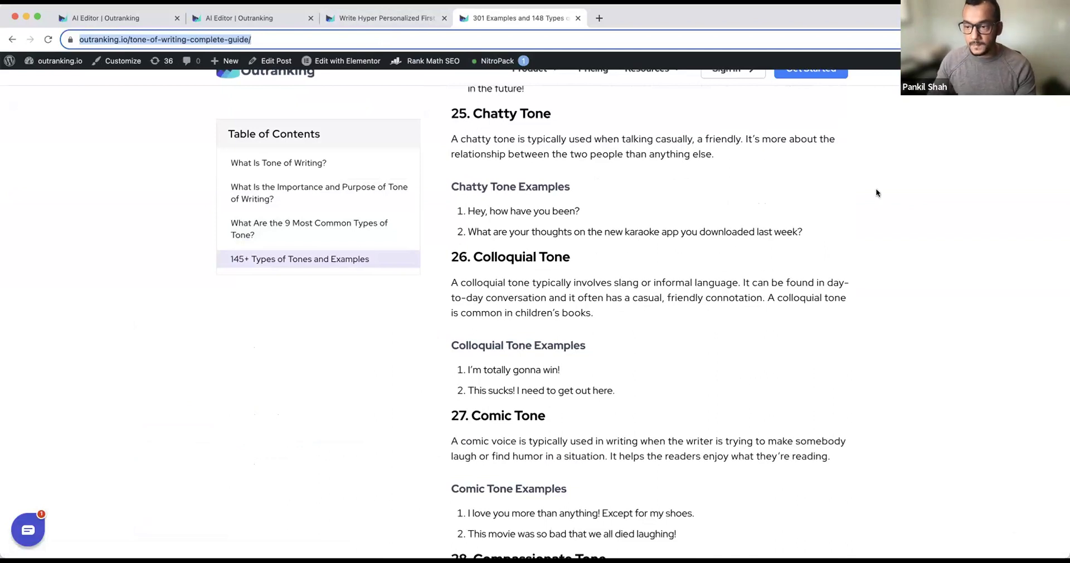
Switch to the "how to find best insurance for a new house" document and examine the tone setting of its style guide
{"action": "left_click", "coordinate": [362, 17]}
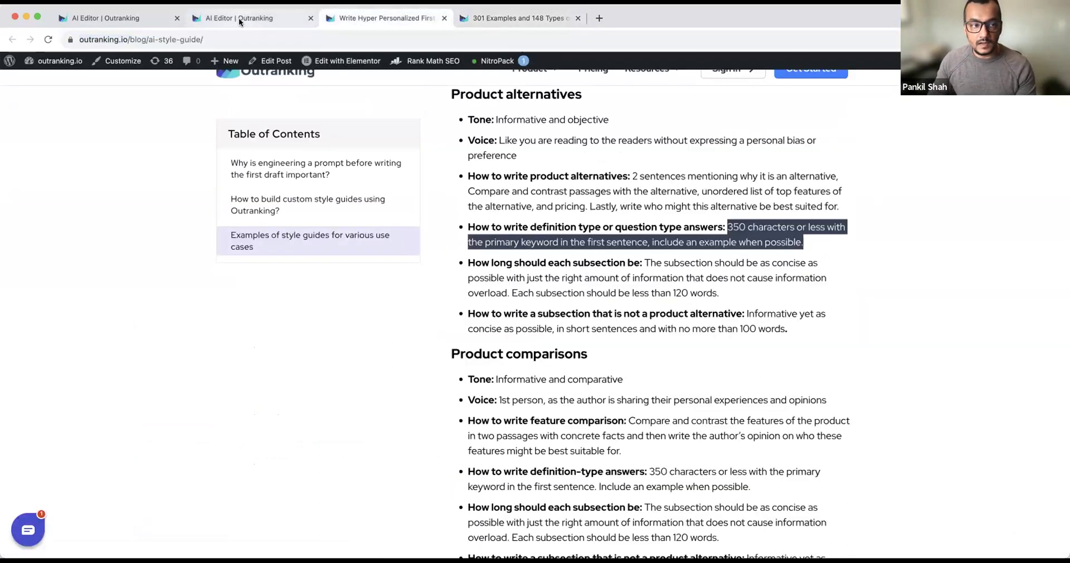
{"action": "left_click", "coordinate": [239, 20]}
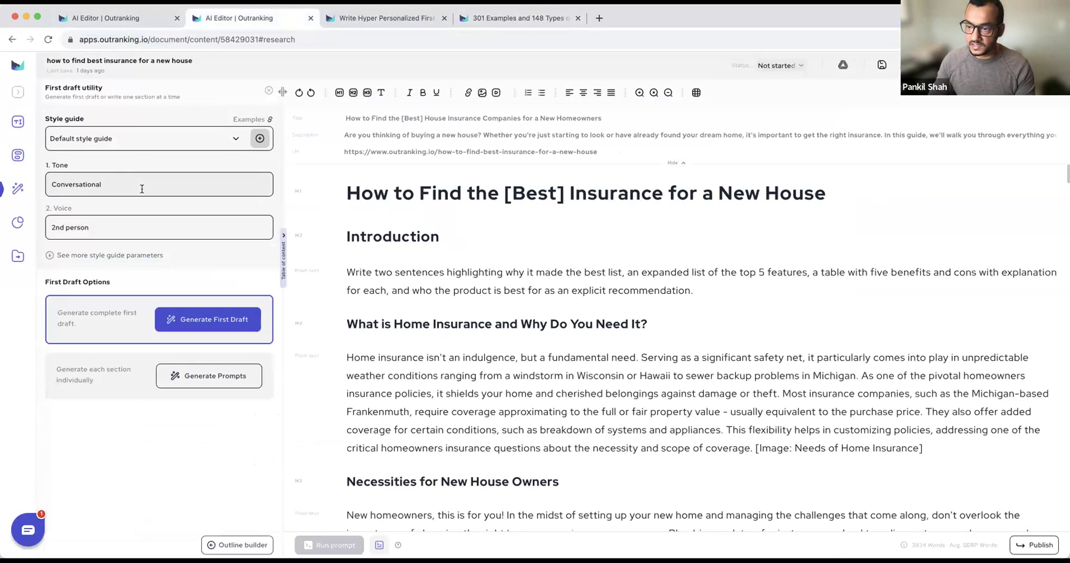
{"action": "left_click", "coordinate": [157, 188]}
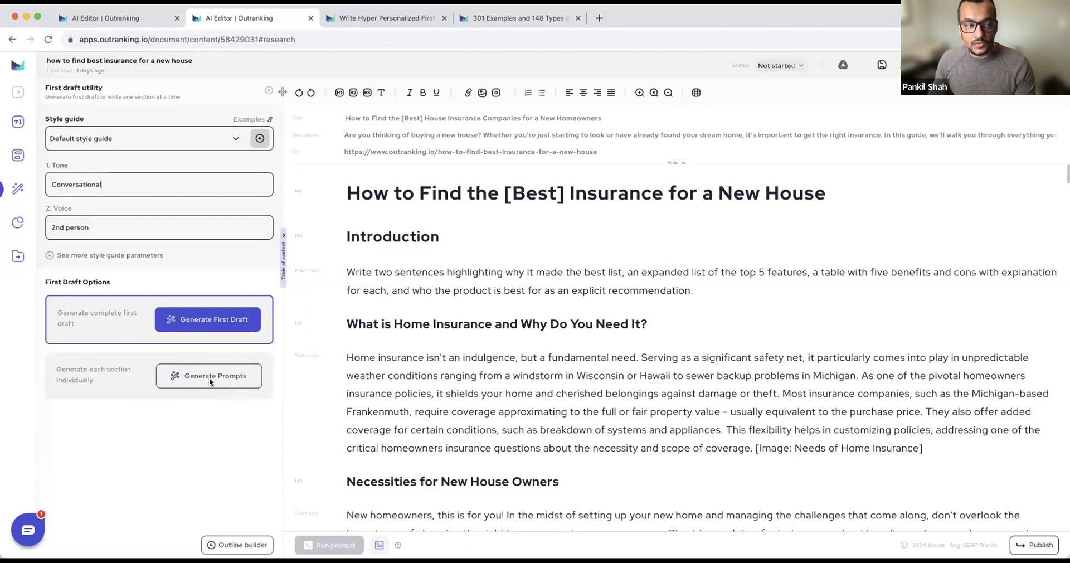
In section writing, replace the background data of "Necessities for New House Owners" with the copied homeowners insurance research and generate the section
{"action": "left_click", "coordinate": [16, 191]}
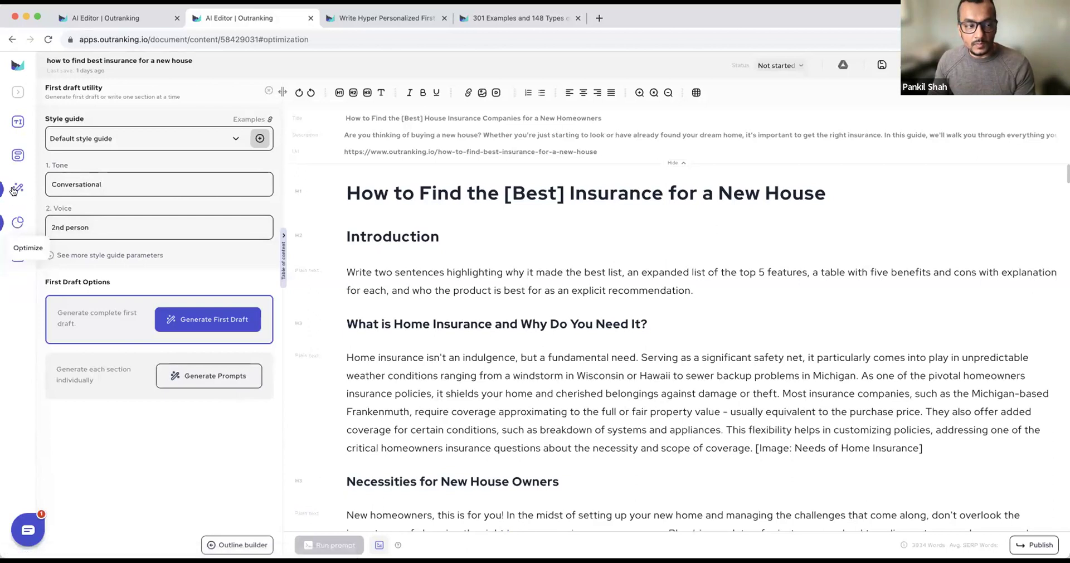
{"action": "left_click", "coordinate": [16, 189]}
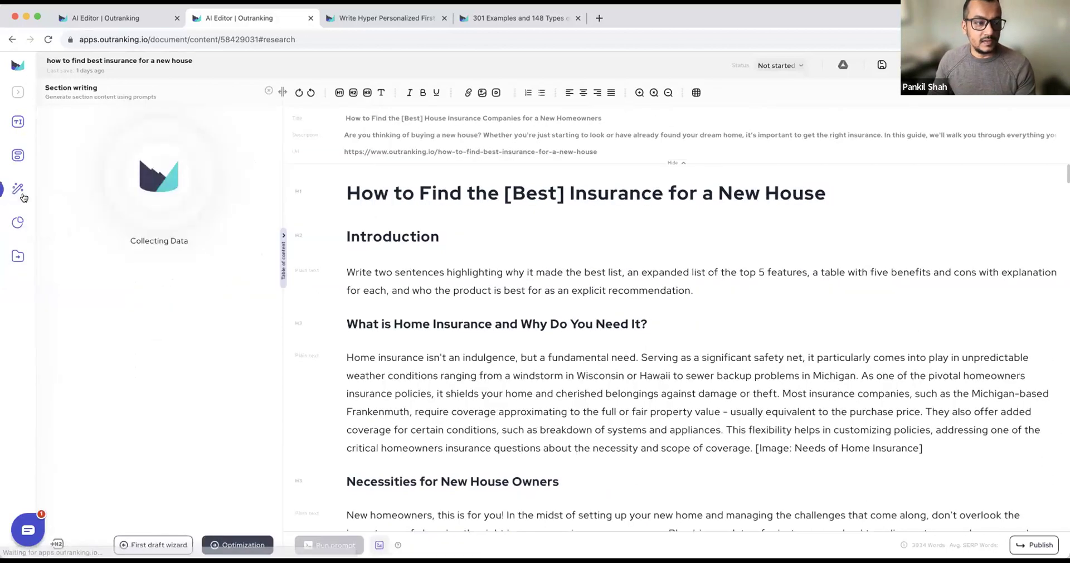
{"action": "left_click", "coordinate": [67, 186]}
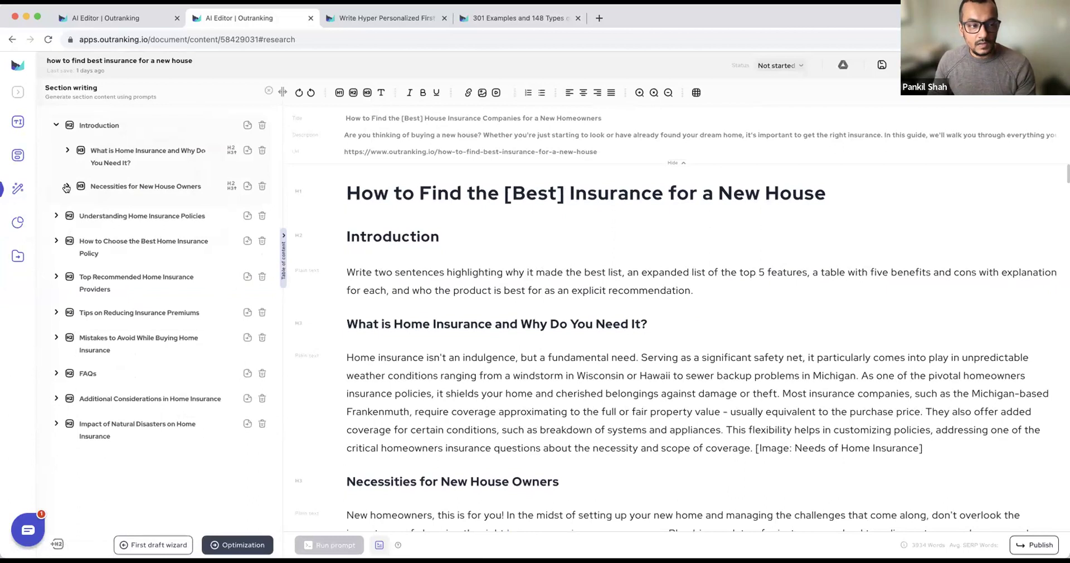
{"action": "left_click", "coordinate": [111, 241]}
{"action": "left_click", "coordinate": [150, 309]}
{"action": "key", "text": "super+a"}
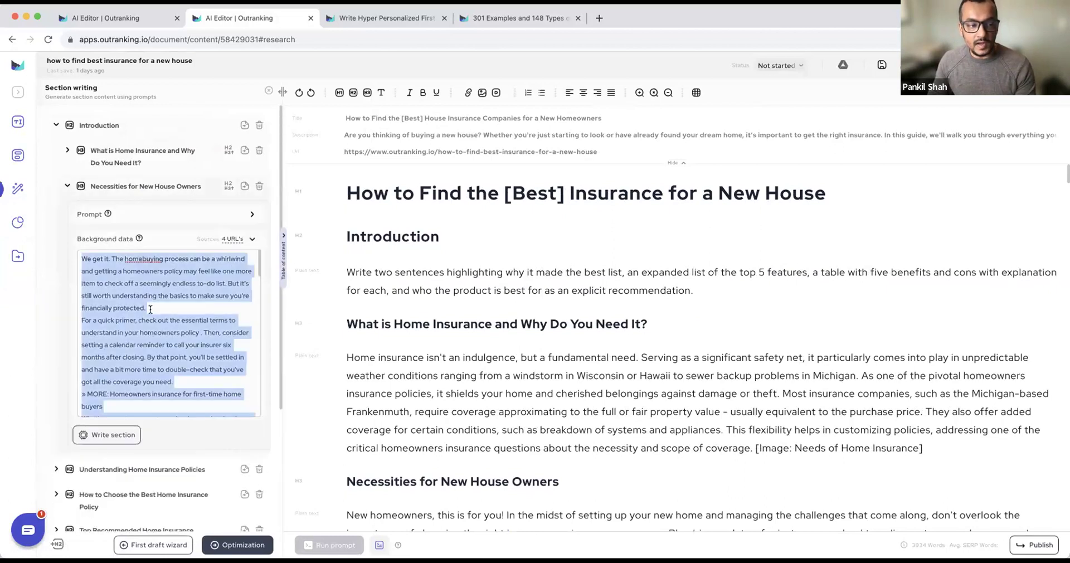
{"action": "key", "text": "BackSpace"}
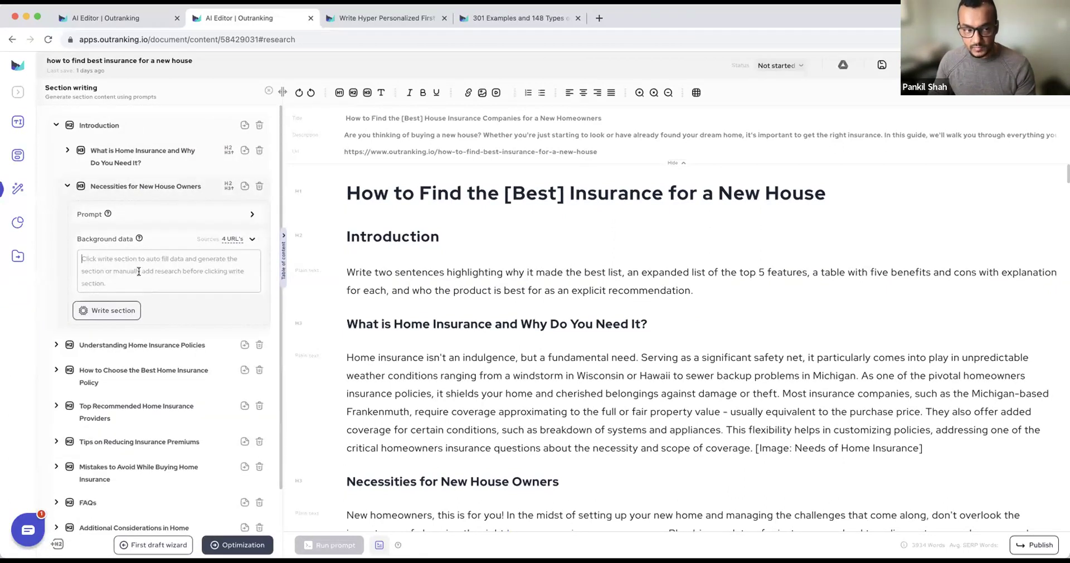
{"action": "key", "text": "super+v"}
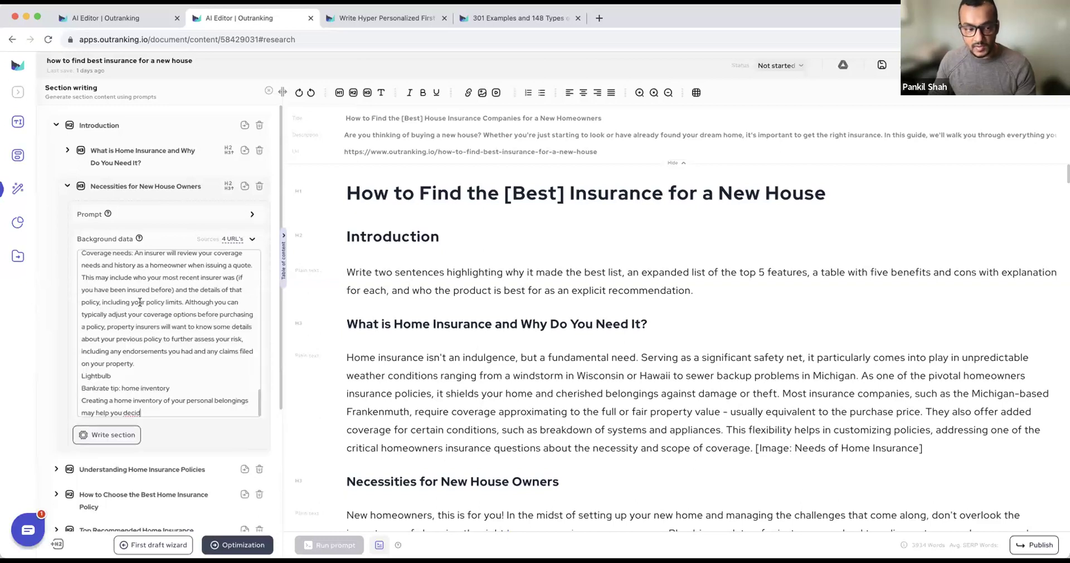
{"action": "left_click", "coordinate": [103, 435]}
Examine the home insurance draft alongside its SEO score summary, from the introduction sections down to the top recommended providers
{"action": "scroll", "coordinate": [500, 423], "scroll_direction": "down", "scroll_amount": 10}
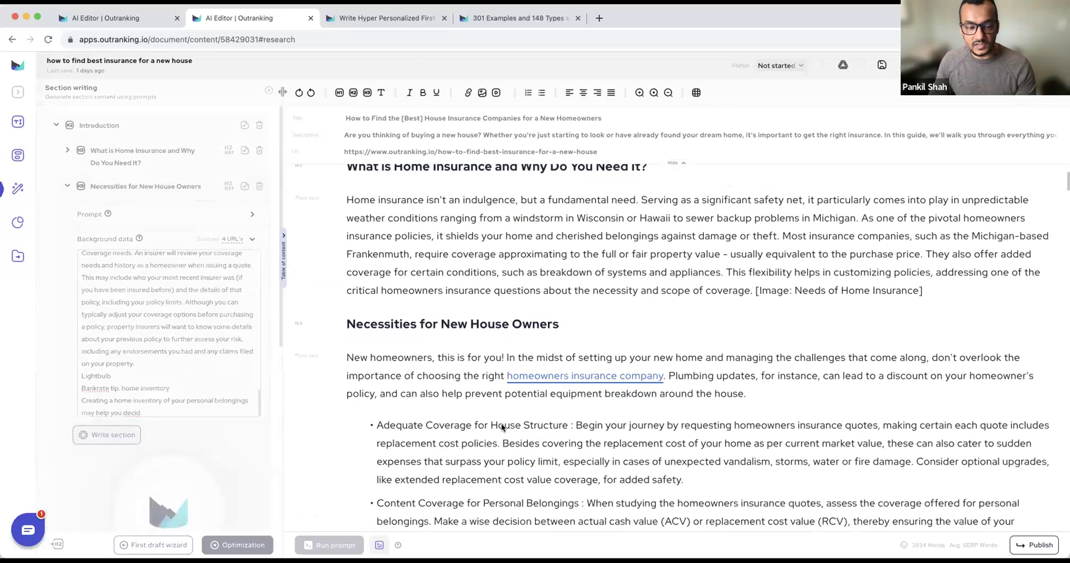
{"action": "scroll", "coordinate": [500, 424], "scroll_direction": "down", "scroll_amount": 2}
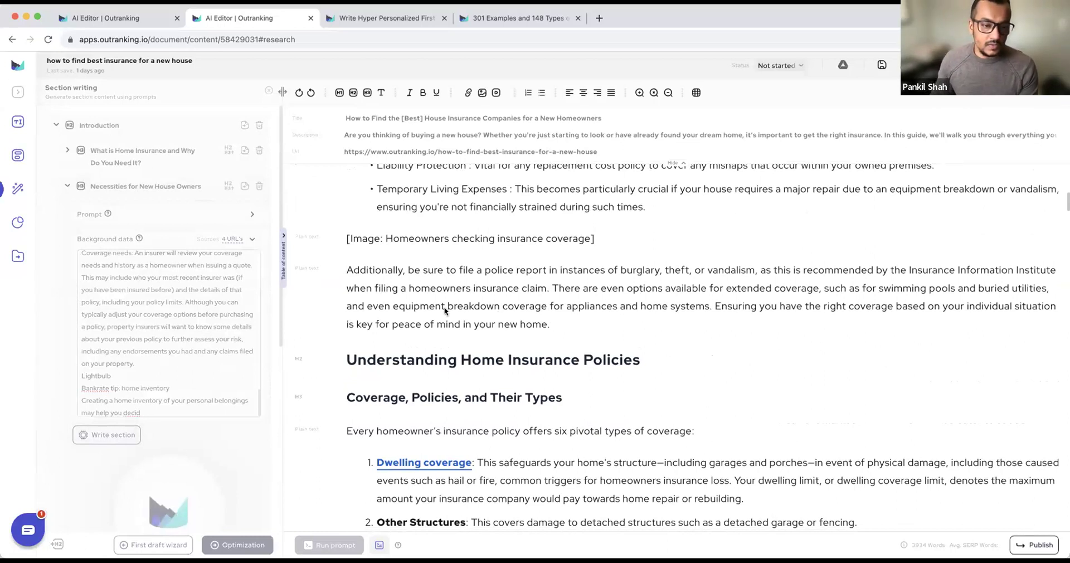
{"action": "left_click", "coordinate": [17, 224]}
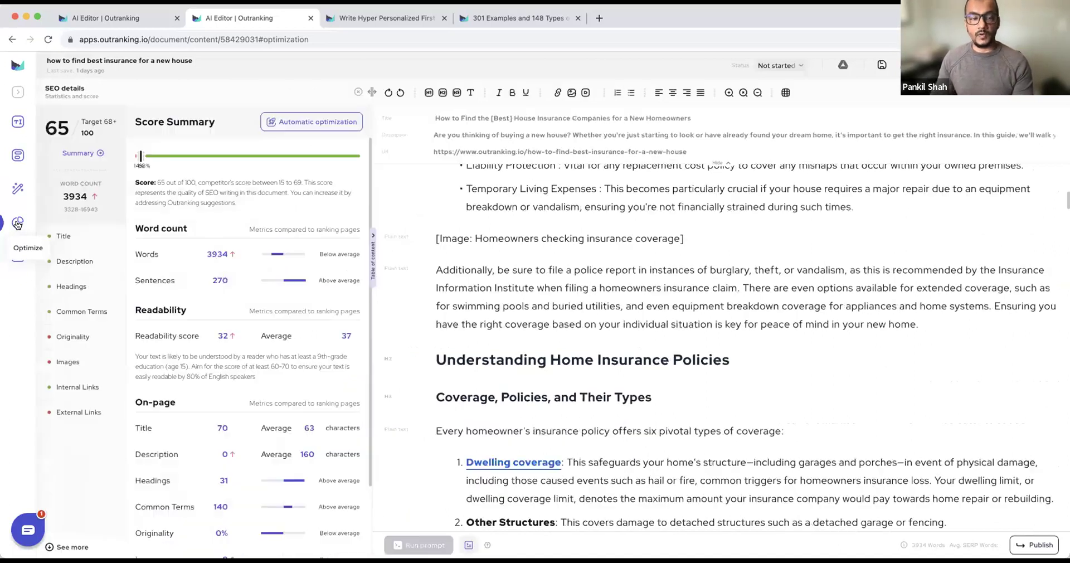
{"action": "scroll", "coordinate": [673, 300], "scroll_direction": "down", "scroll_amount": 5}
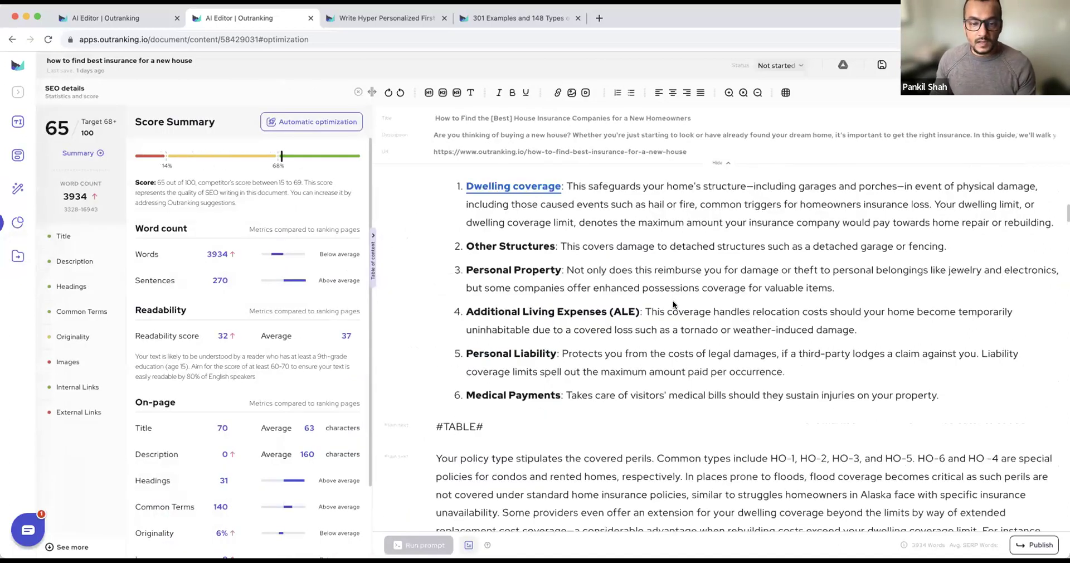
{"action": "scroll", "coordinate": [672, 305], "scroll_direction": "up", "scroll_amount": 15}
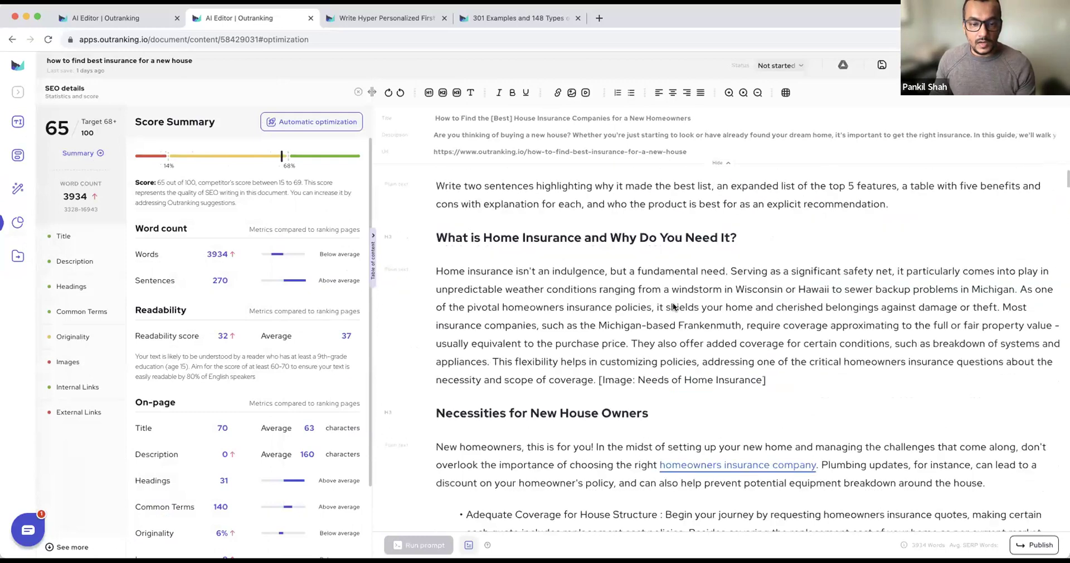
{"action": "scroll", "coordinate": [674, 308], "scroll_direction": "down", "scroll_amount": 20}
{"action": "scroll", "coordinate": [673, 303], "scroll_direction": "down", "scroll_amount": 20}
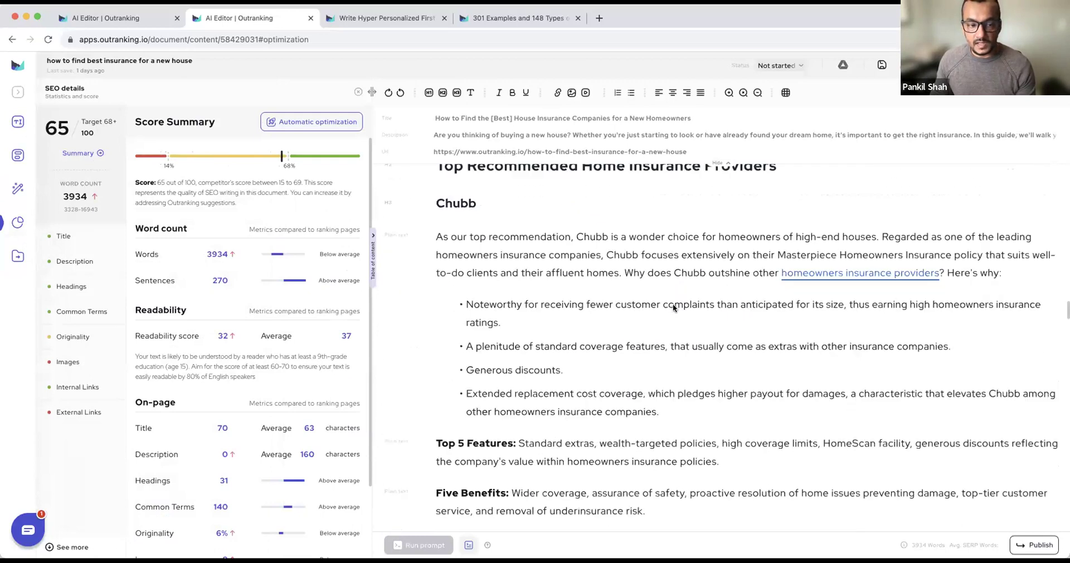
{"action": "scroll", "coordinate": [673, 303], "scroll_direction": "up", "scroll_amount": 15}
{"action": "scroll", "coordinate": [673, 303], "scroll_direction": "down", "scroll_amount": 15}
{"action": "scroll", "coordinate": [673, 304], "scroll_direction": "up", "scroll_amount": 20}
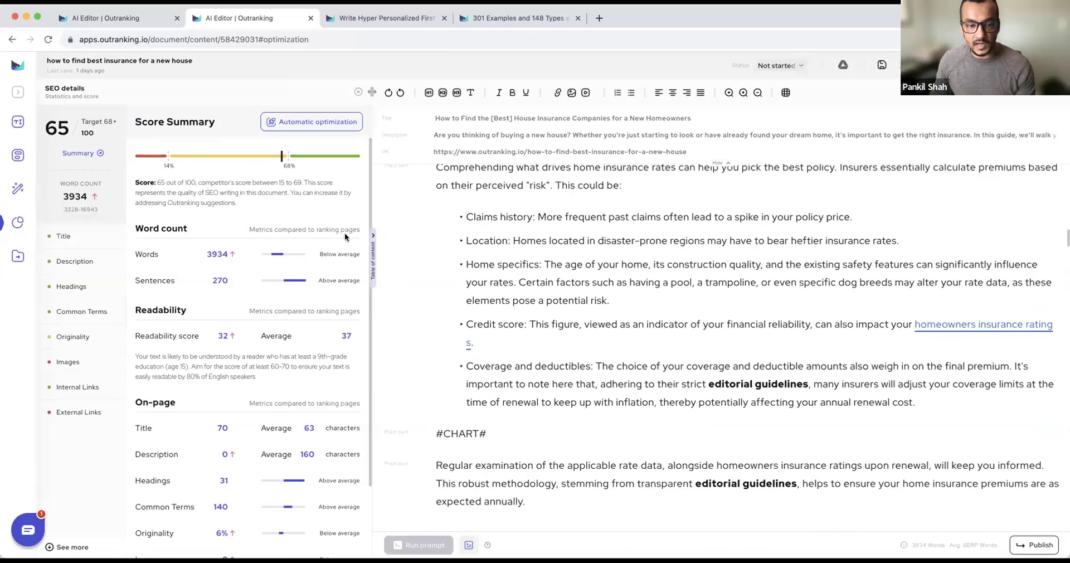
{"action": "scroll", "coordinate": [676, 281], "scroll_direction": "up", "scroll_amount": 10}
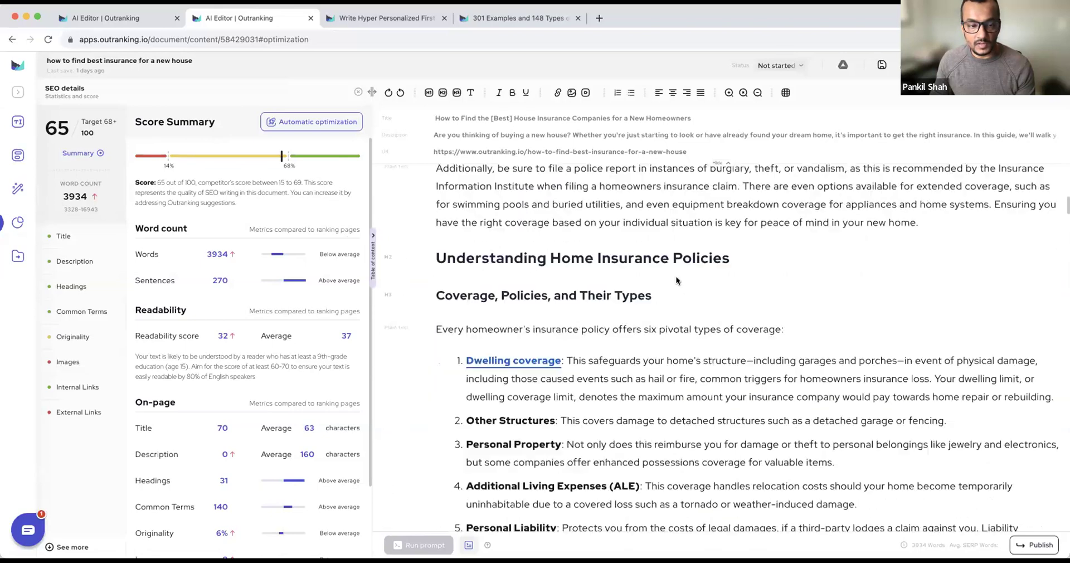
{"action": "scroll", "coordinate": [675, 279], "scroll_direction": "up", "scroll_amount": 6}
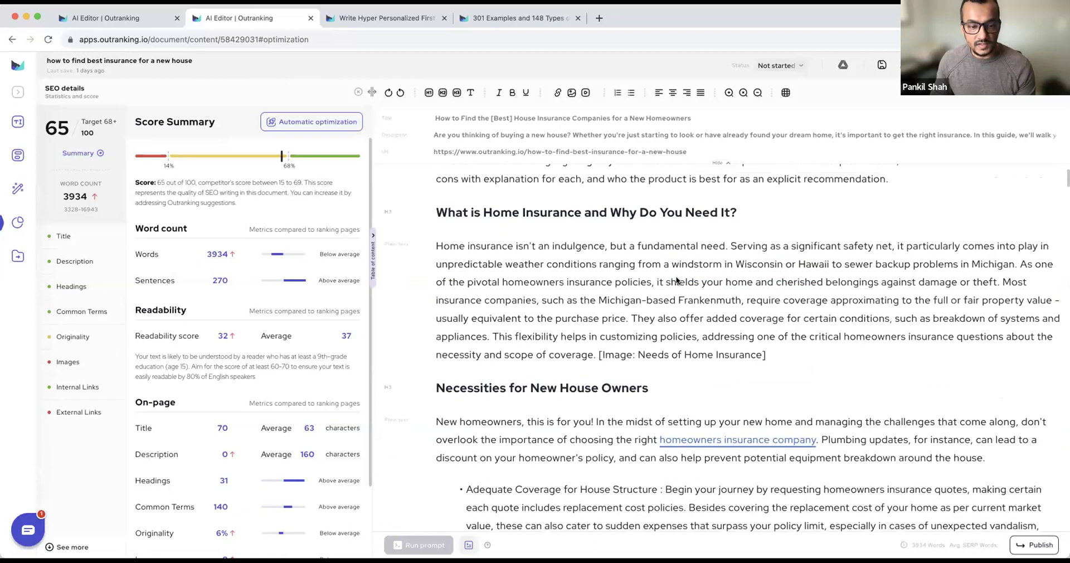
{"action": "scroll", "coordinate": [675, 278], "scroll_direction": "down", "scroll_amount": 8}
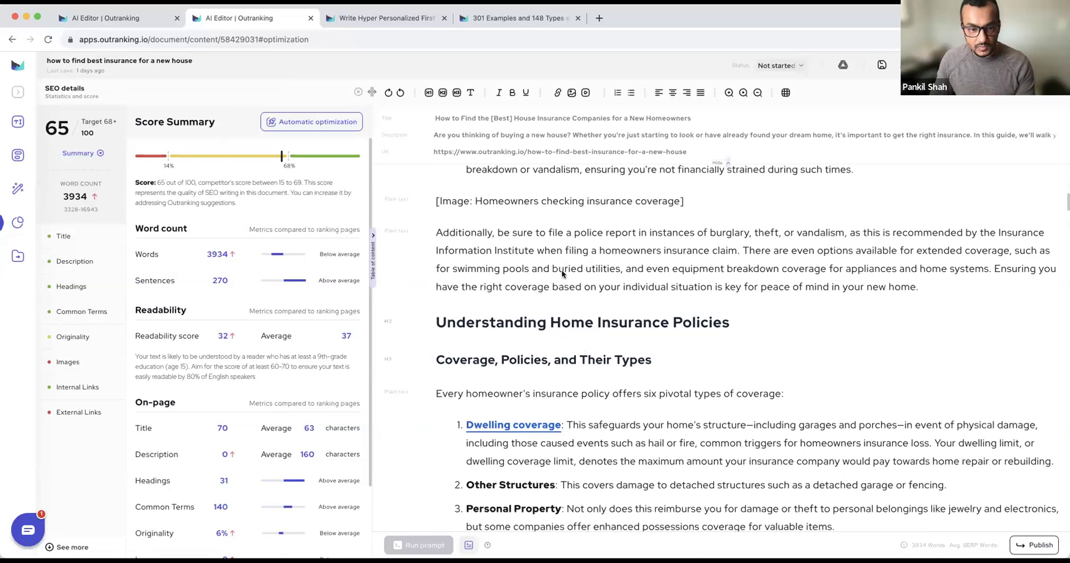
Reload the home insurance document, clear its entire body text, and undo the deletion
{"action": "left_click", "coordinate": [48, 40]}
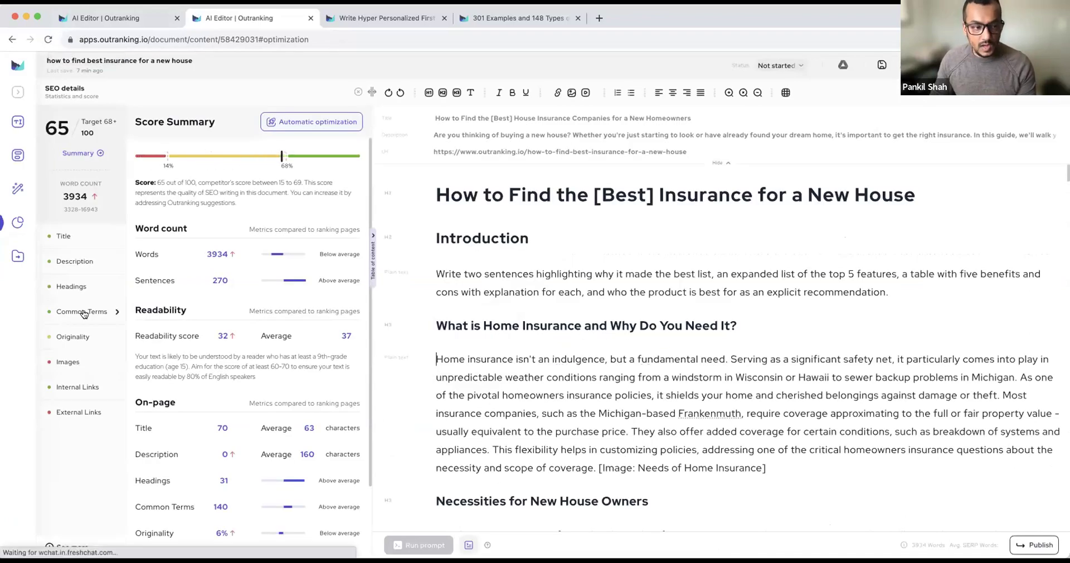
{"action": "left_click", "coordinate": [756, 327]}
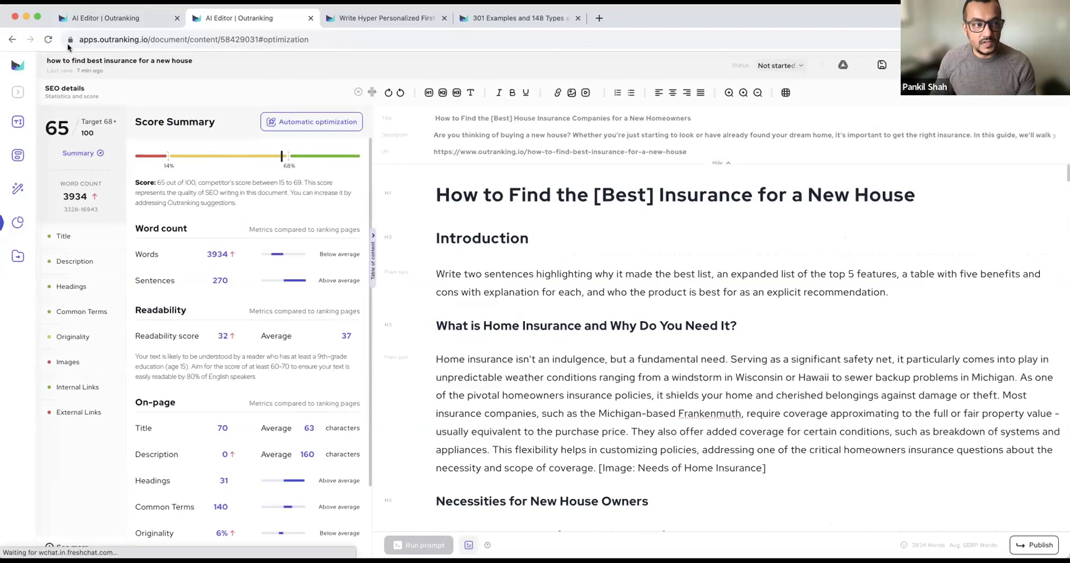
{"action": "key", "text": "super+a"}
{"action": "key", "text": "BackSpace"}
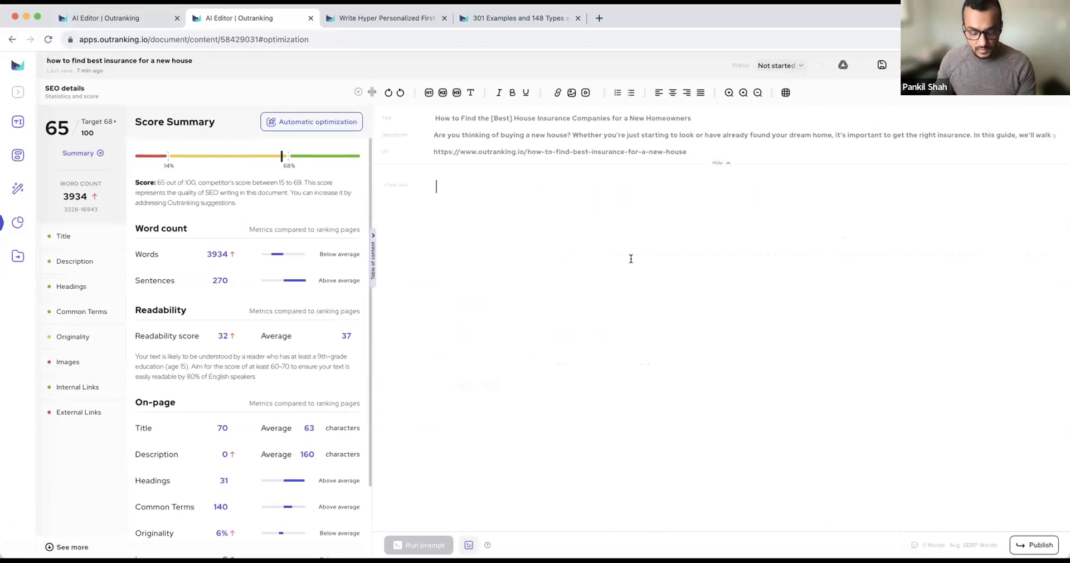
{"action": "key", "text": "super+z"}
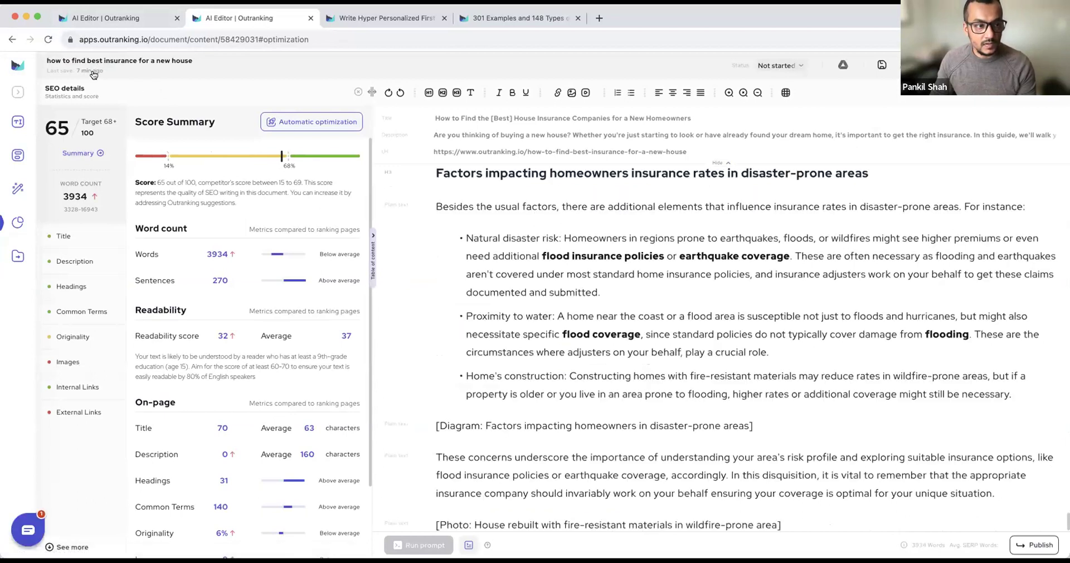
Restore version 13 of the home insurance document from its version history and review the draft with its SEO details
{"action": "left_click", "coordinate": [94, 74]}
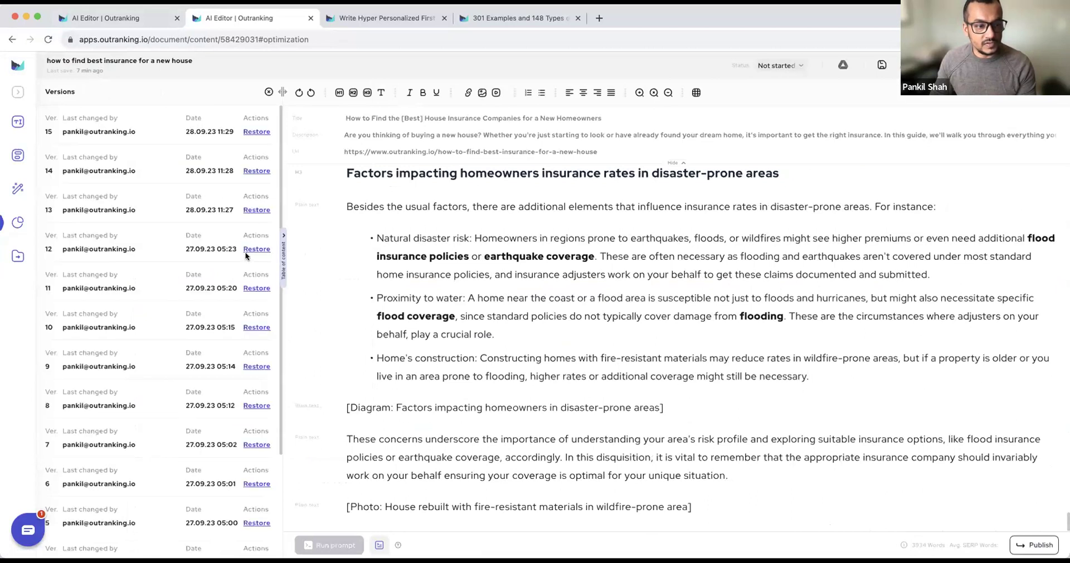
{"action": "left_click", "coordinate": [257, 210]}
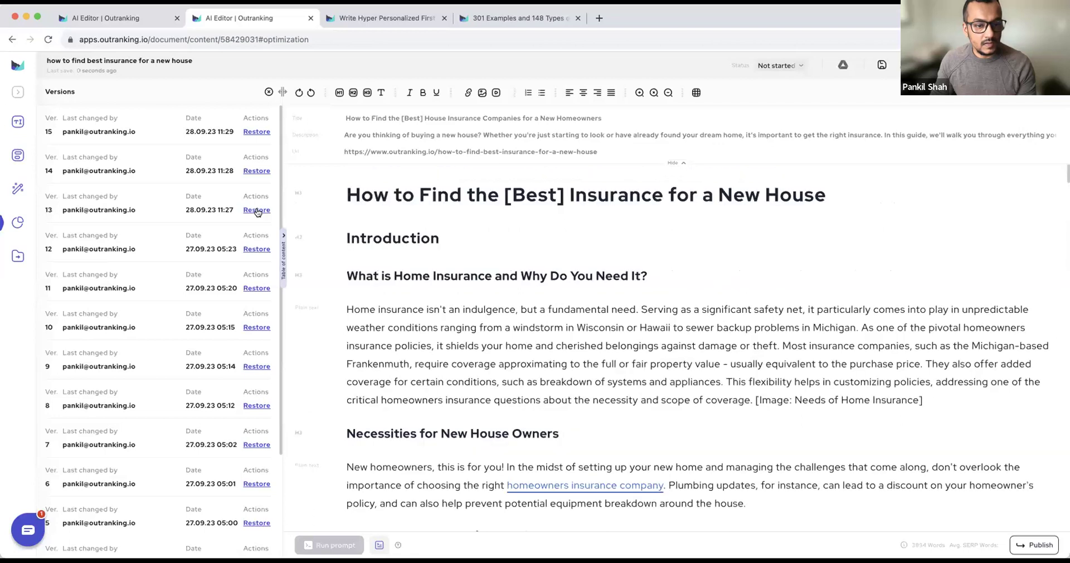
{"action": "left_click", "coordinate": [18, 223]}
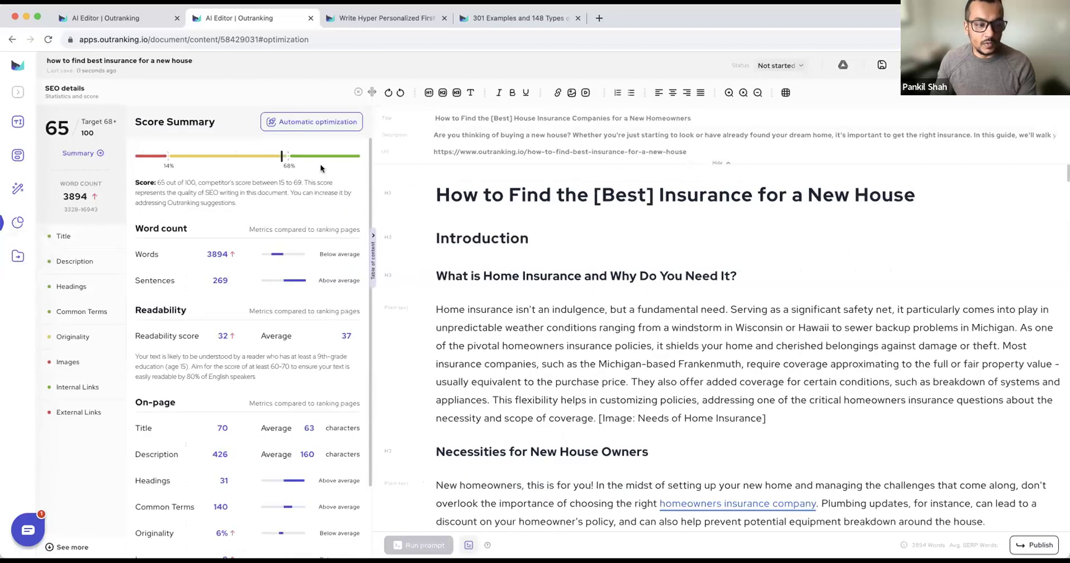
{"action": "scroll", "coordinate": [650, 303], "scroll_direction": "down", "scroll_amount": 6}
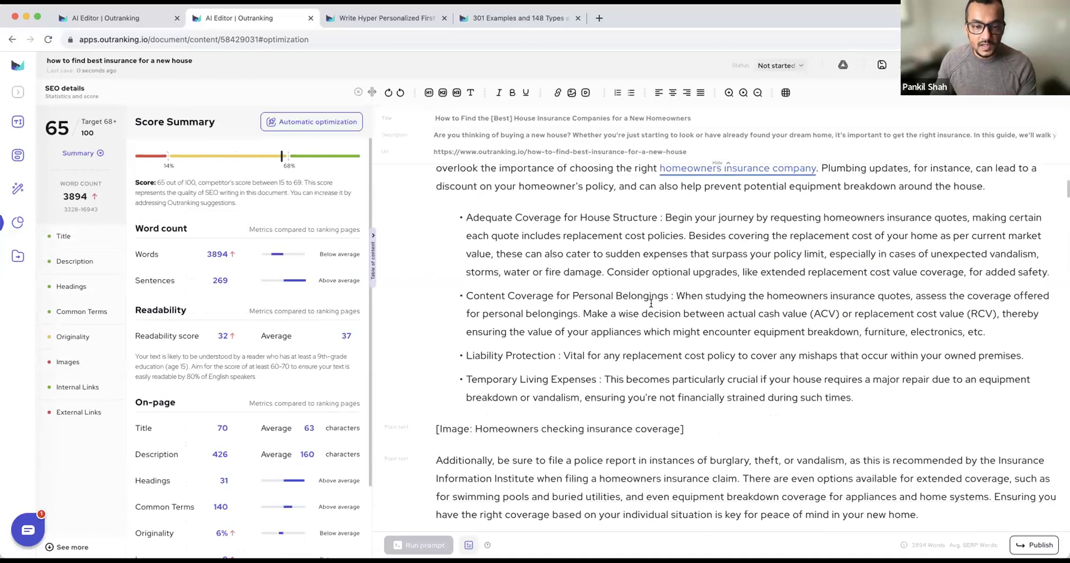
{"action": "scroll", "coordinate": [651, 303], "scroll_direction": "down", "scroll_amount": 3}
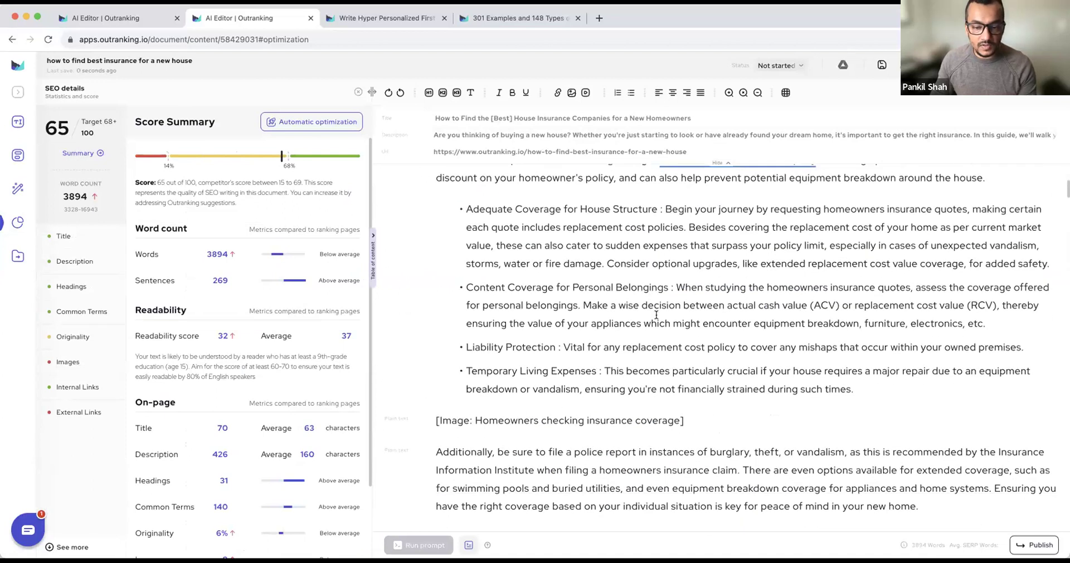
Delete the coverage bullets, image placeholder and closing paragraph below the opening paragraph of "Necessities for New House Owners"
{"action": "left_click_drag", "start_coordinate": [920, 388], "coordinate": [792, 352]}
{"action": "left_click_drag", "start_coordinate": [393, 279], "coordinate": [425, 287]}
{"action": "scroll", "coordinate": [393, 280], "scroll_direction": "up", "scroll_amount": 5}
{"action": "scroll", "coordinate": [393, 284], "scroll_direction": "down", "scroll_amount": 1}
{"action": "left_click_drag", "start_coordinate": [463, 350], "coordinate": [927, 418]}
{"action": "scroll", "coordinate": [706, 406], "scroll_direction": "down", "scroll_amount": 5}
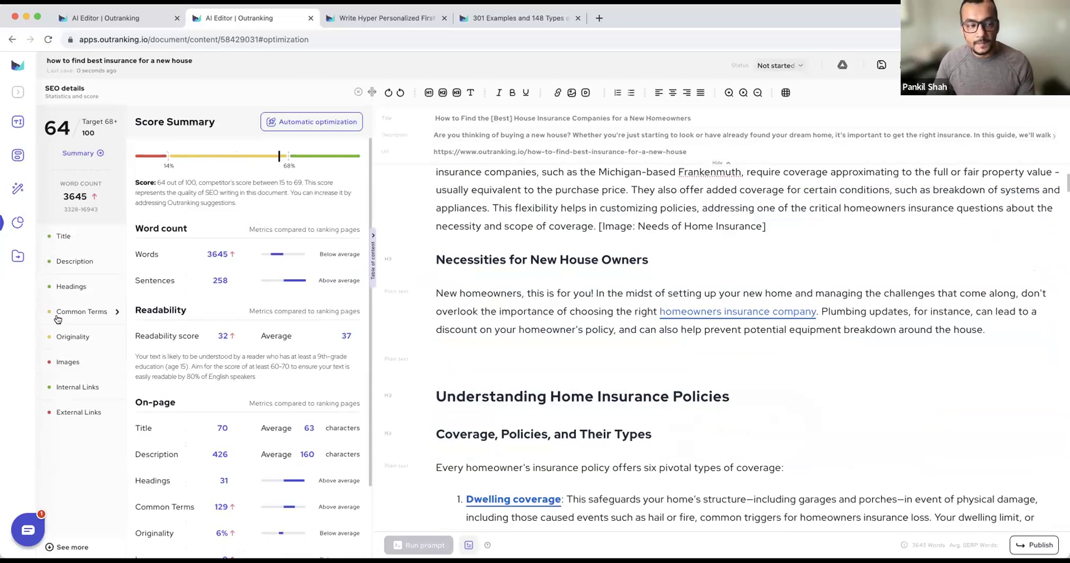
Remove the linked "Dwelling coverage:" label from the first item under "Coverage, Policies, and Their Types"
{"action": "left_click_drag", "start_coordinate": [565, 500], "coordinate": [467, 499]}
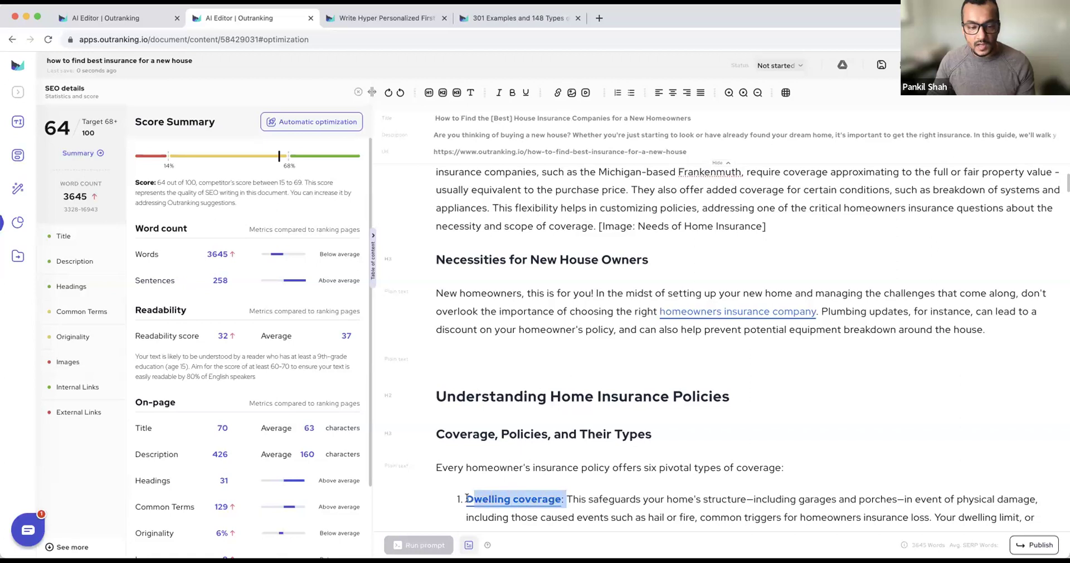
{"action": "key", "text": "BackSpace"}
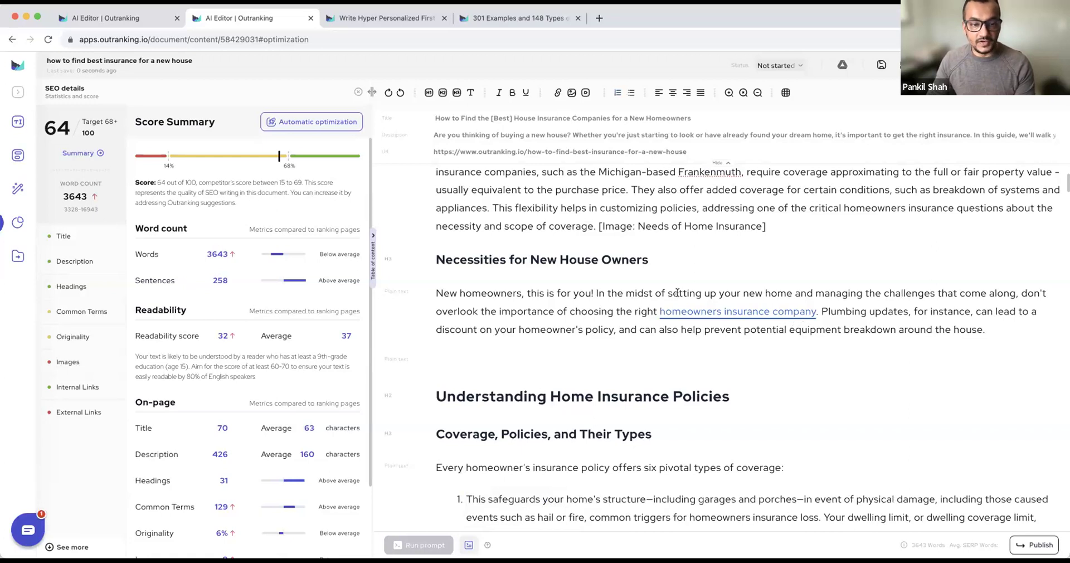
{"action": "scroll", "coordinate": [686, 290], "scroll_direction": "up", "scroll_amount": 3}
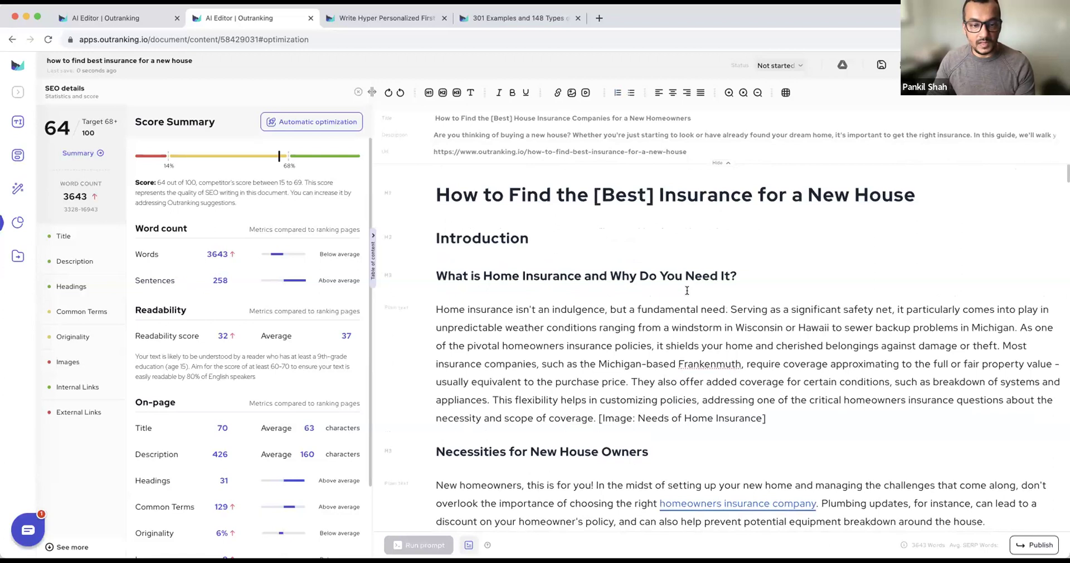
{"action": "scroll", "coordinate": [686, 290], "scroll_direction": "down", "scroll_amount": 5}
{"action": "scroll", "coordinate": [687, 291], "scroll_direction": "down", "scroll_amount": 10}
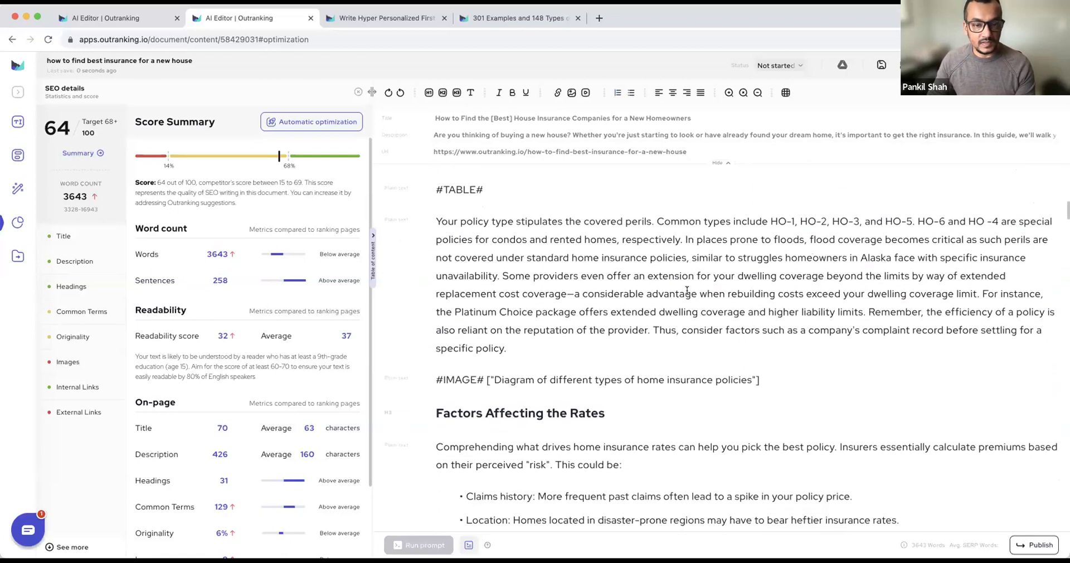
Switch to the "how to start a sports blog" document and check its SEO score summary and word count
{"action": "left_click", "coordinate": [120, 19]}
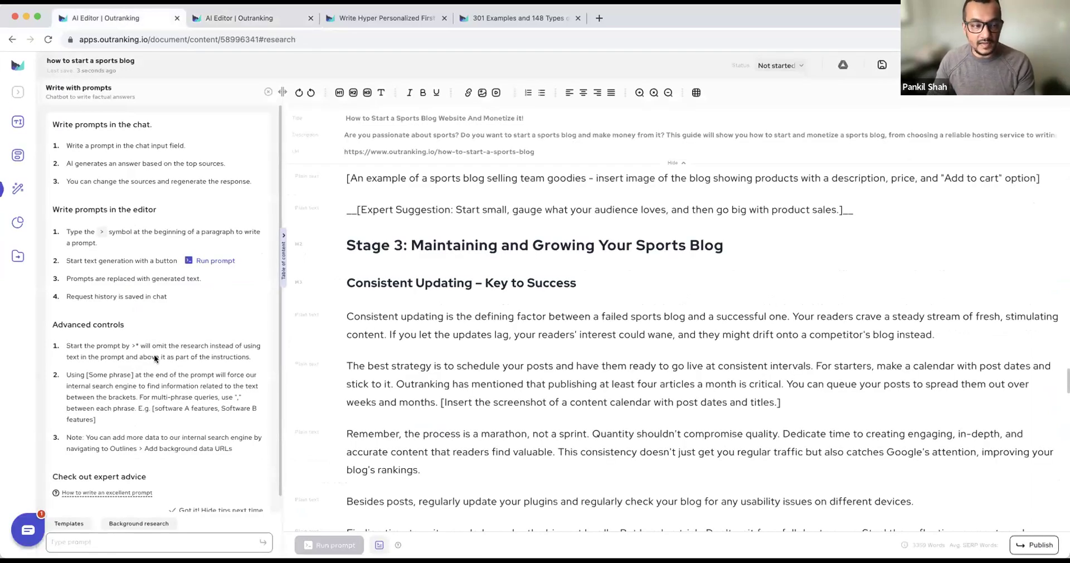
{"action": "left_click", "coordinate": [17, 222]}
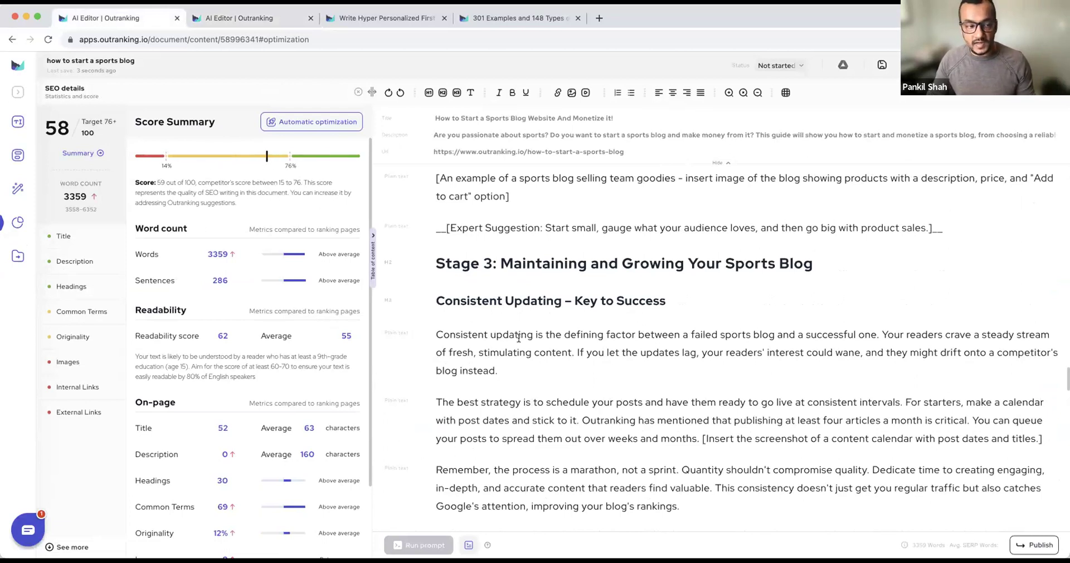
{"action": "mouse_move", "coordinate": [61, 200]}
{"action": "left_click_drag", "start_coordinate": [62, 198], "coordinate": [90, 197]}
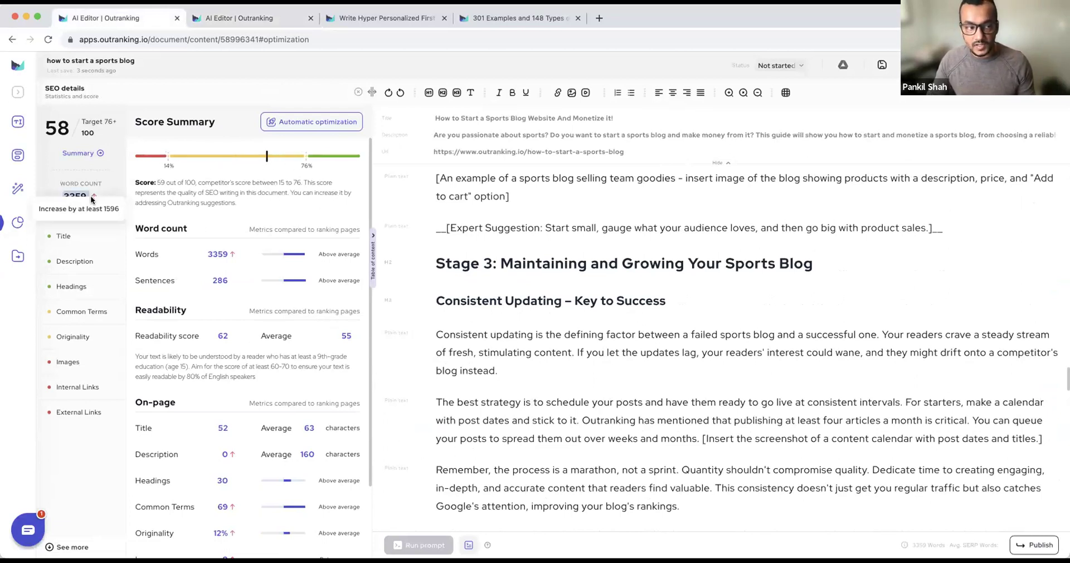
Examine the sports blog's common terms, including current and target coverage and the keywords missing from the draft
{"action": "left_click", "coordinate": [59, 311]}
{"action": "double_click", "coordinate": [223, 130]}
{"action": "left_click_drag", "start_coordinate": [301, 130], "coordinate": [253, 126]}
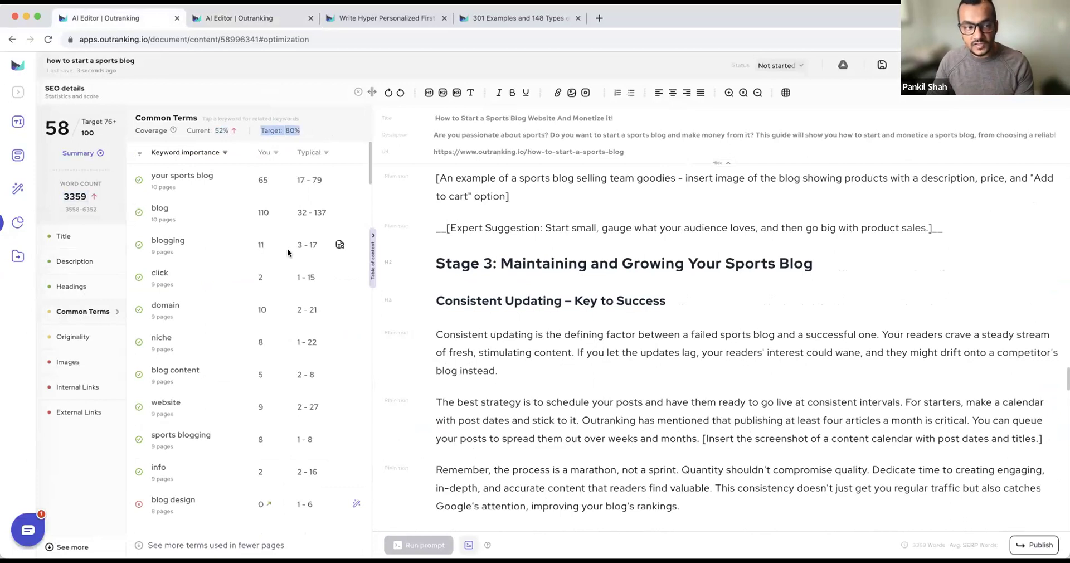
{"action": "scroll", "coordinate": [288, 253], "scroll_direction": "down", "scroll_amount": 10}
{"action": "scroll", "coordinate": [281, 318], "scroll_direction": "down", "scroll_amount": 10}
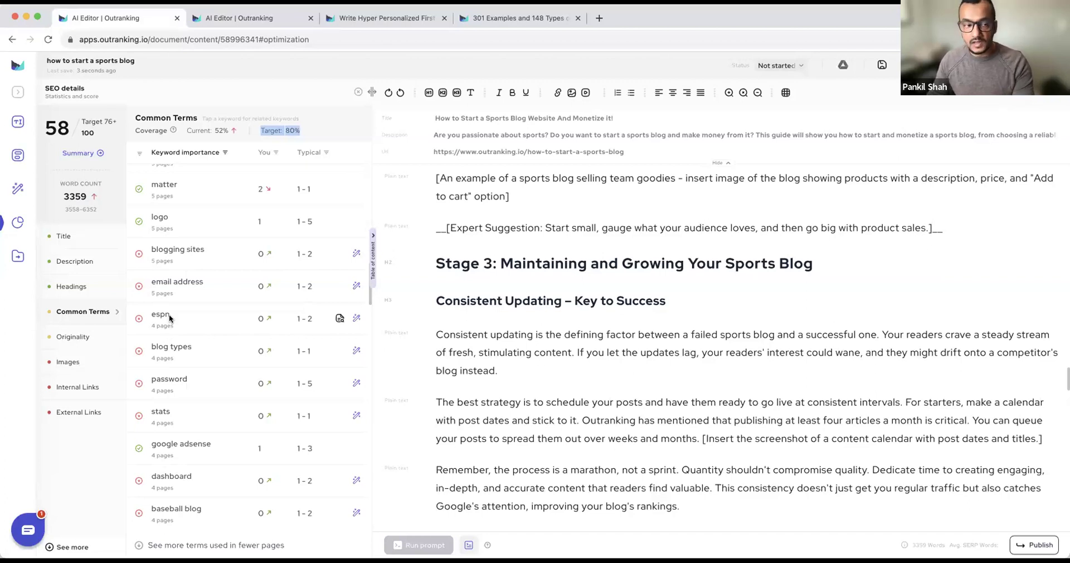
{"action": "scroll", "coordinate": [170, 317], "scroll_direction": "down", "scroll_amount": 1}
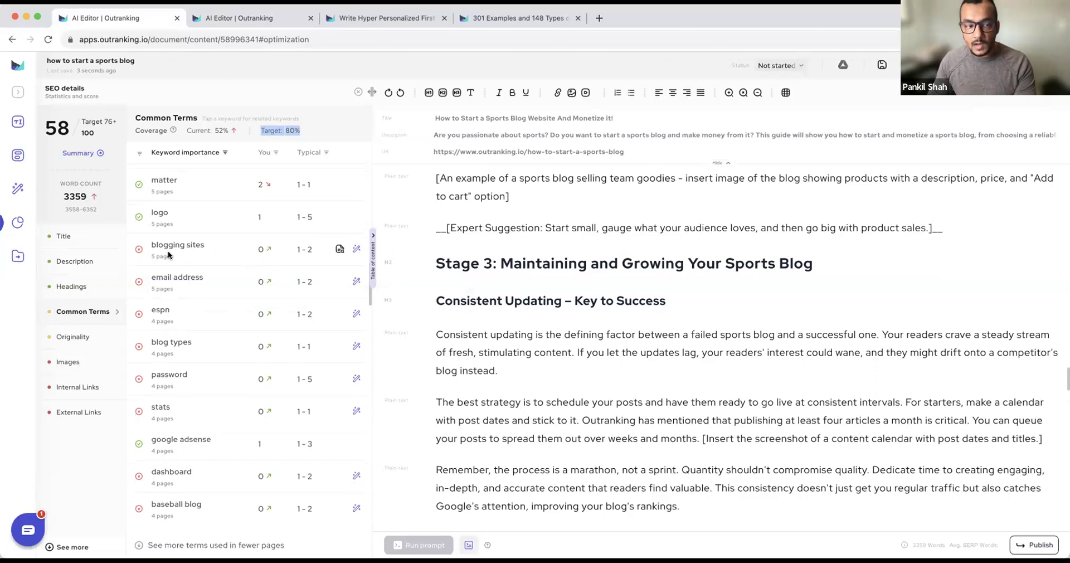
{"action": "scroll", "coordinate": [145, 250], "scroll_direction": "down", "scroll_amount": 1}
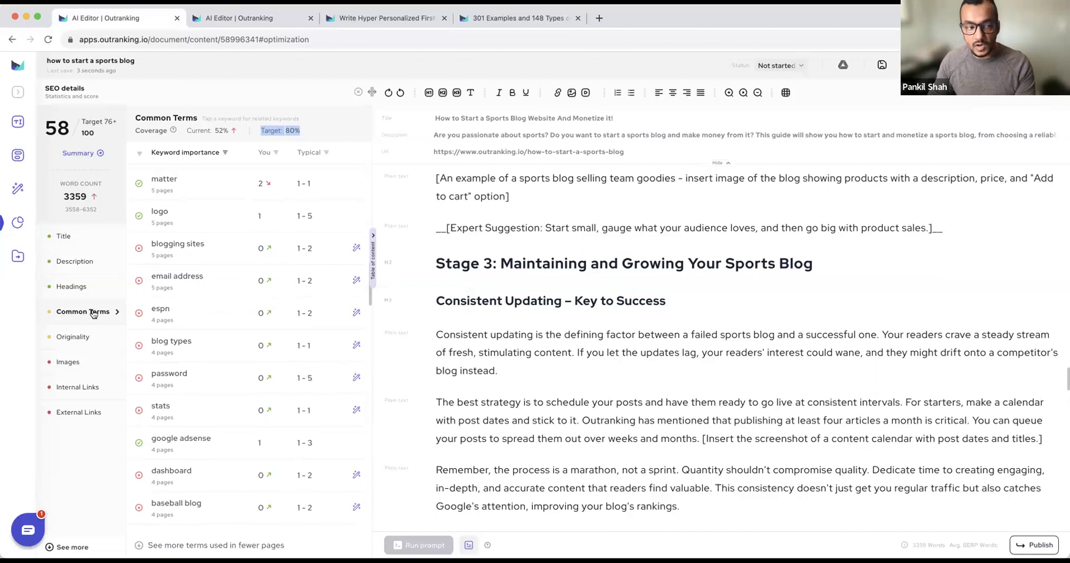
Accept the AI-rewritten paragraph that adds the missing term "blogging sites", and check the common terms coverage
{"action": "left_click", "coordinate": [356, 249]}
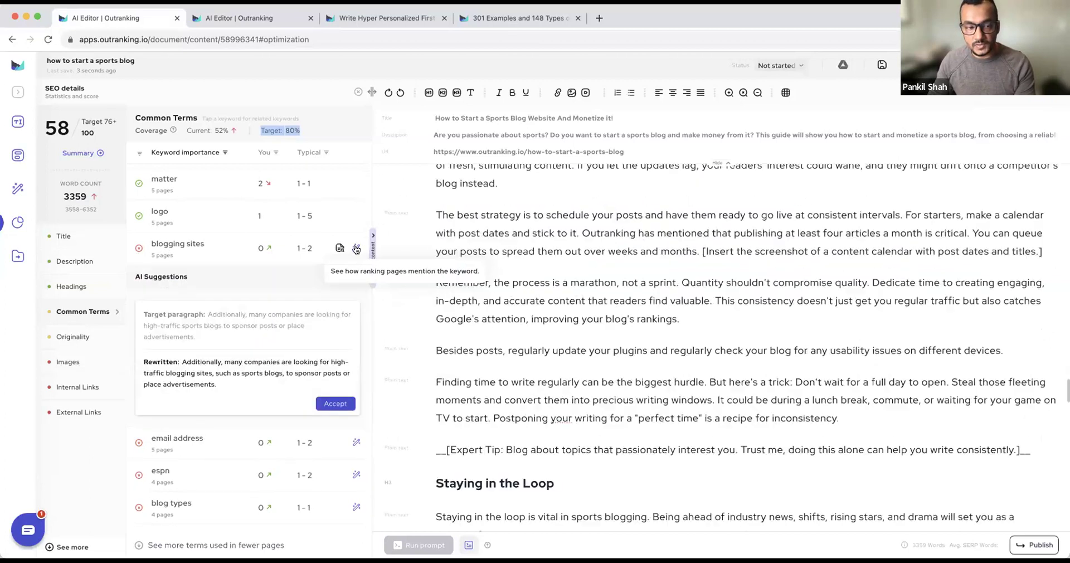
{"action": "scroll", "coordinate": [461, 227], "scroll_direction": "up", "scroll_amount": 1}
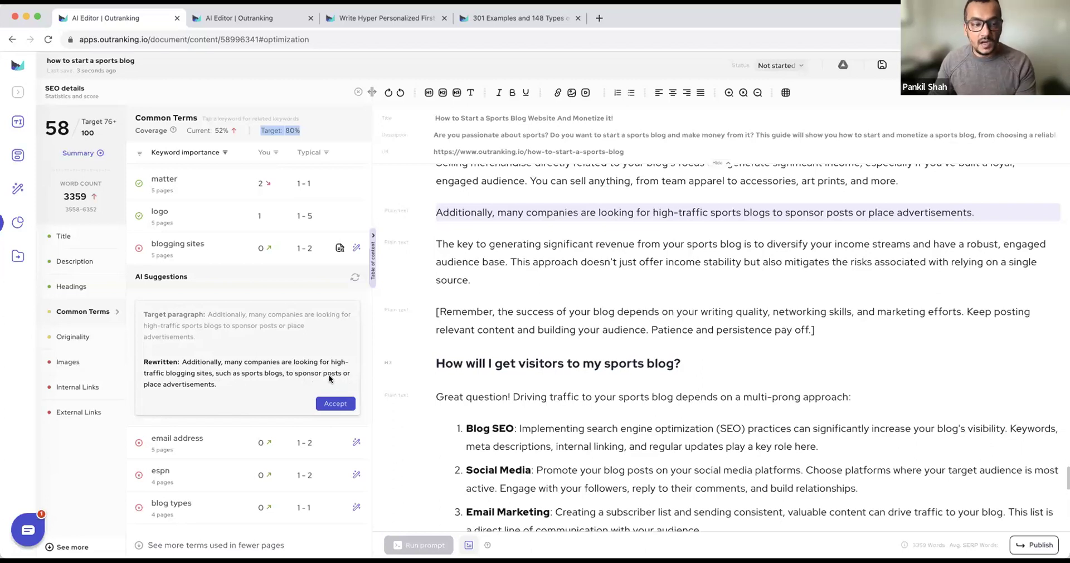
{"action": "left_click", "coordinate": [335, 404]}
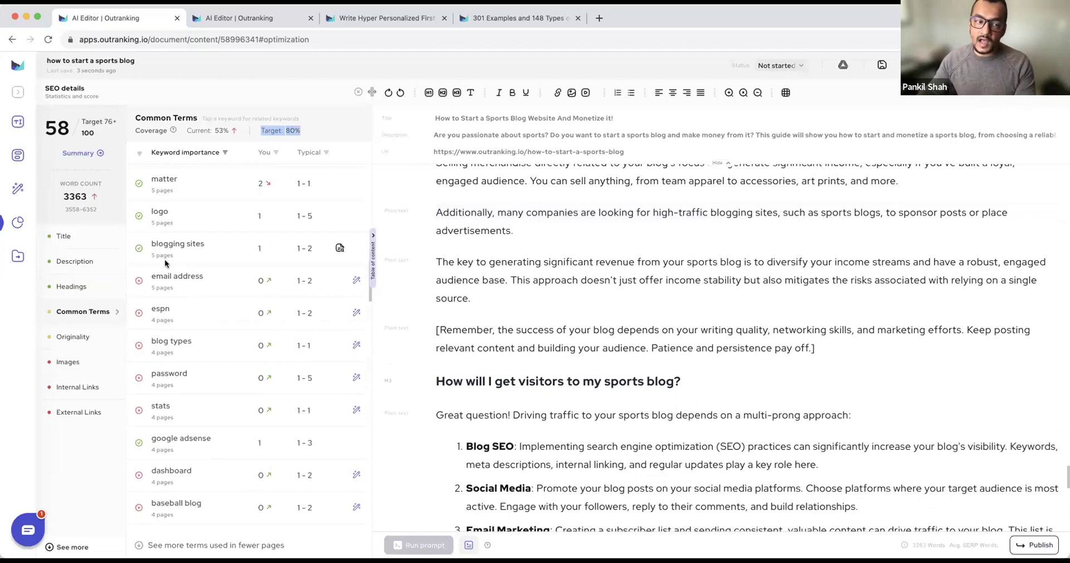
{"action": "left_click_drag", "start_coordinate": [214, 130], "coordinate": [229, 131]}
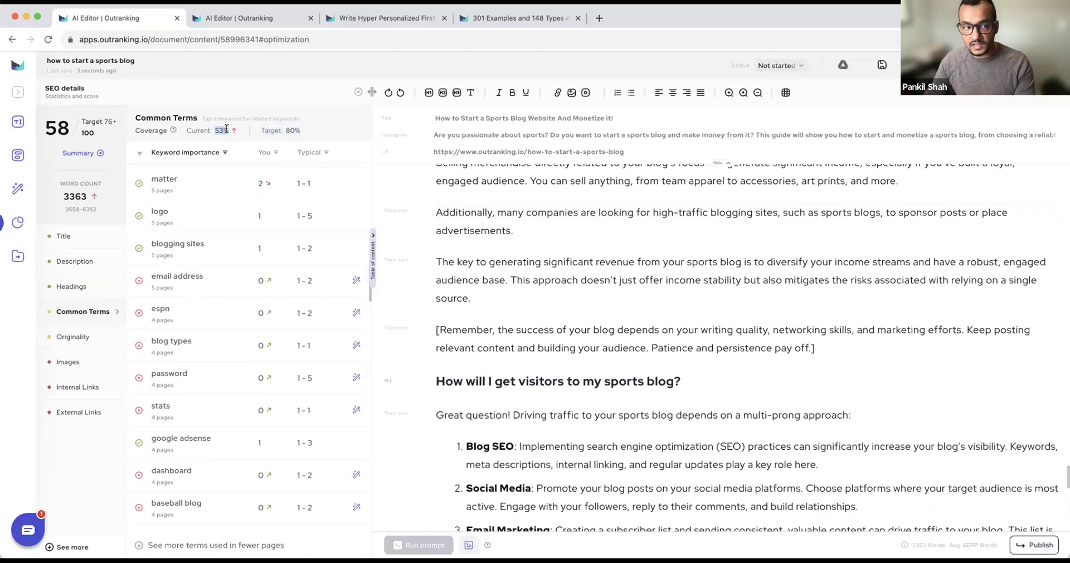
{"action": "scroll", "coordinate": [330, 332], "scroll_direction": "down", "scroll_amount": 1}
{"action": "scroll", "coordinate": [329, 333], "scroll_direction": "down", "scroll_amount": 1}
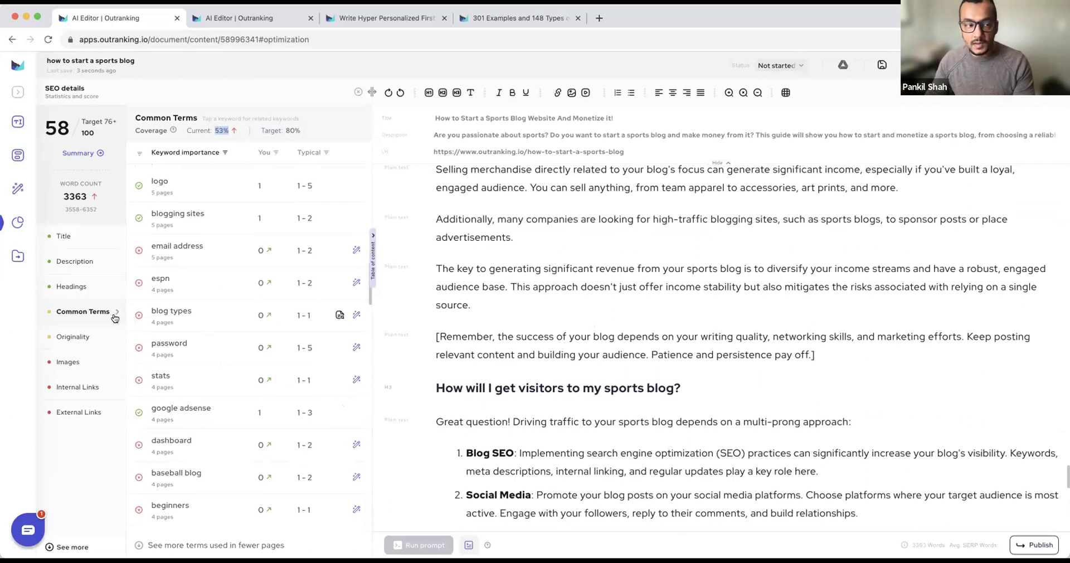
Start automatic optimization of the sports blog for missing common terms and internal links
{"action": "left_click", "coordinate": [78, 140]}
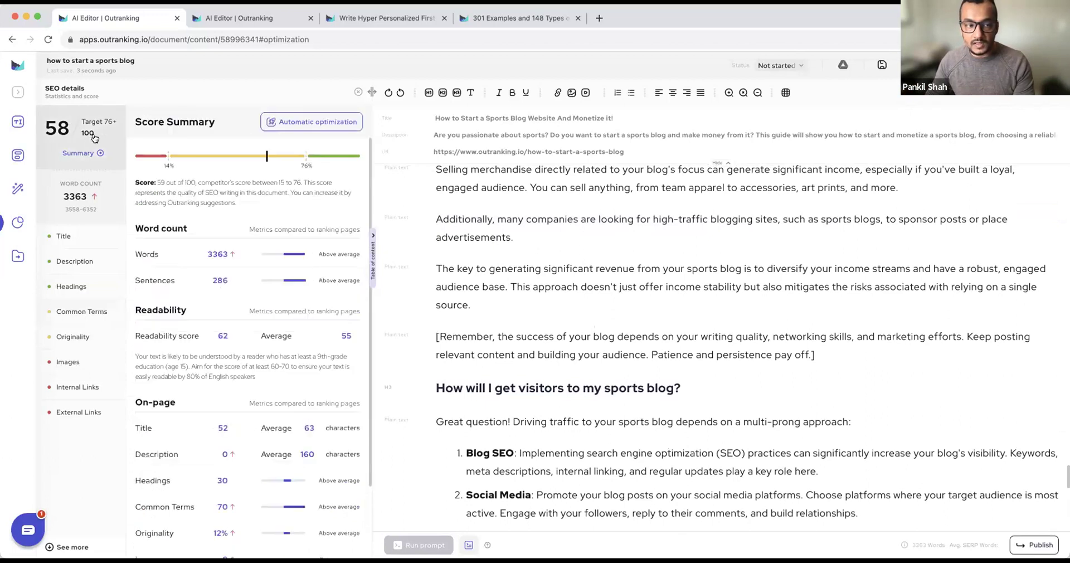
{"action": "left_click", "coordinate": [307, 124]}
{"action": "left_click", "coordinate": [247, 339]}
{"action": "left_click", "coordinate": [267, 383]}
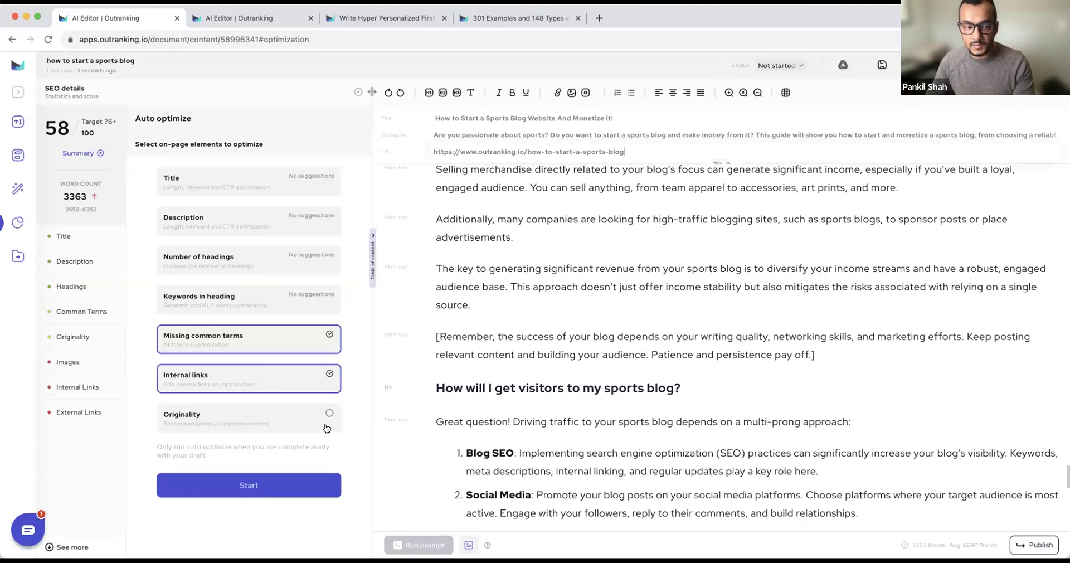
{"action": "left_click", "coordinate": [249, 491]}
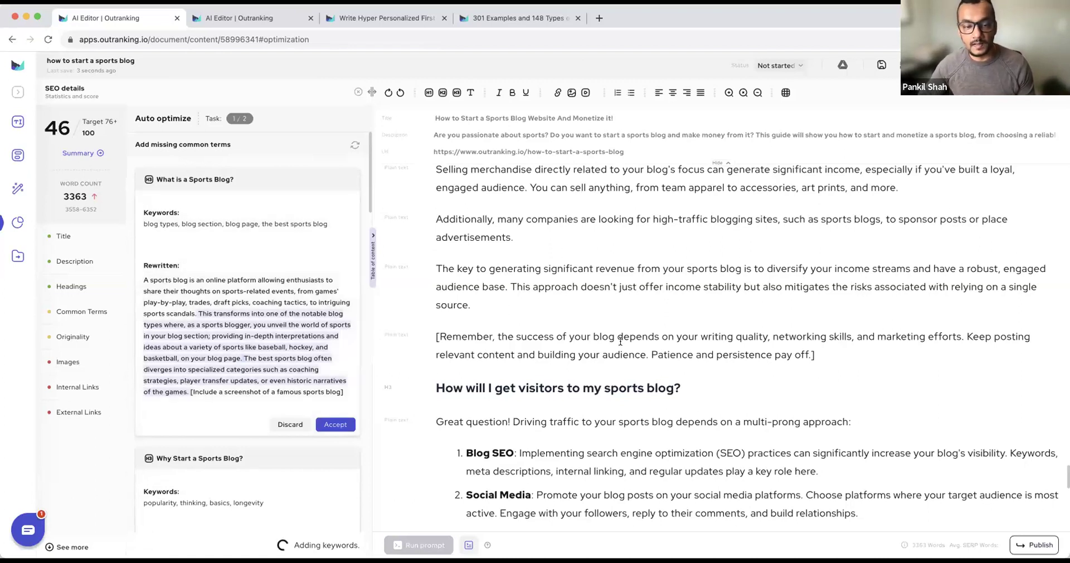
Examine the sports blog draft and the suggested section rewrites for missing common terms while optimization runs
{"action": "scroll", "coordinate": [637, 330], "scroll_direction": "down", "scroll_amount": 3}
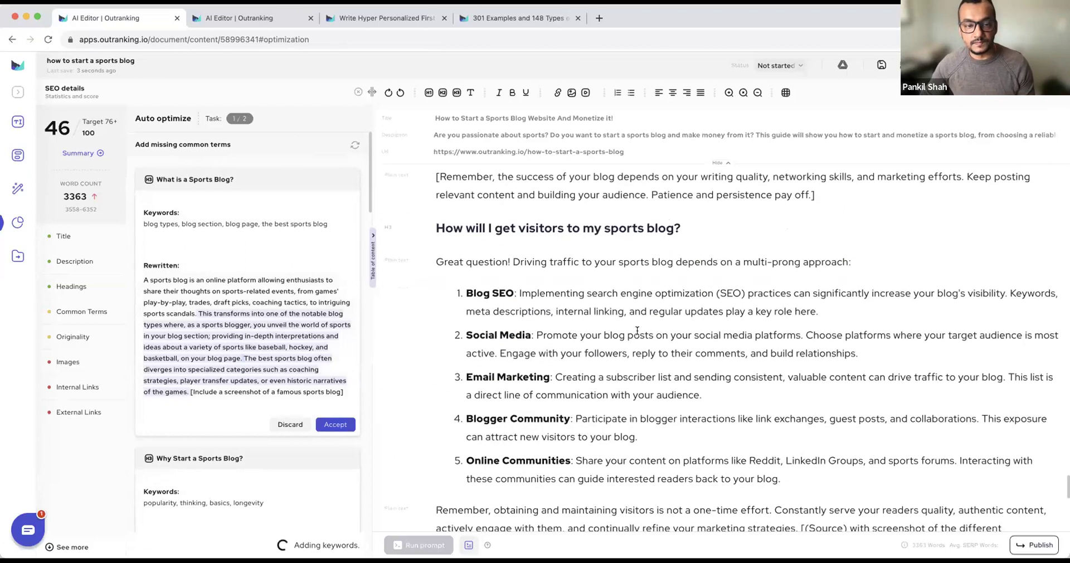
{"action": "scroll", "coordinate": [637, 330], "scroll_direction": "down", "scroll_amount": 4}
{"action": "scroll", "coordinate": [636, 330], "scroll_direction": "down", "scroll_amount": 5}
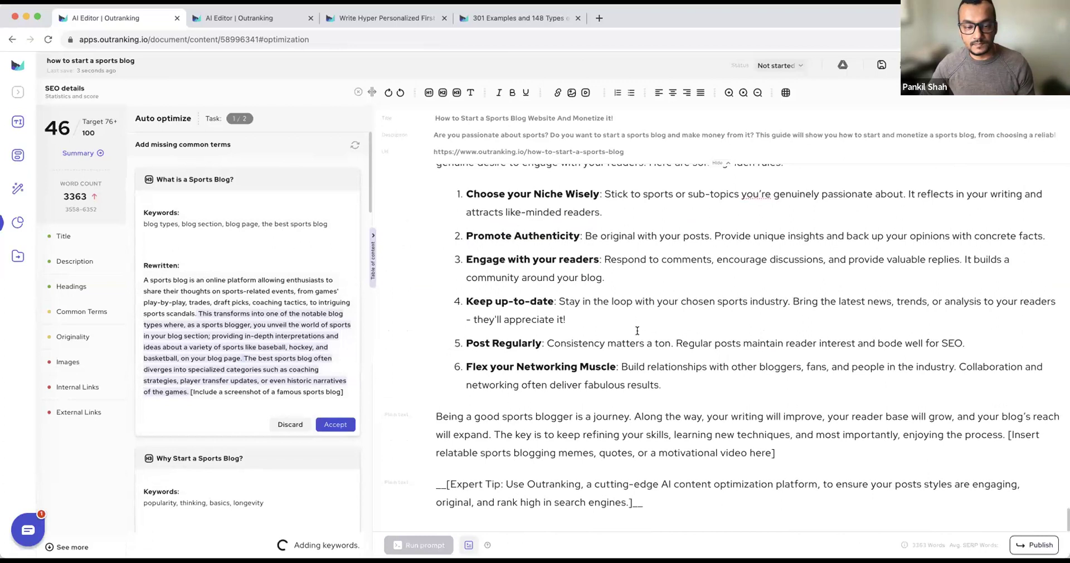
{"action": "scroll", "coordinate": [637, 331], "scroll_direction": "up", "scroll_amount": 20}
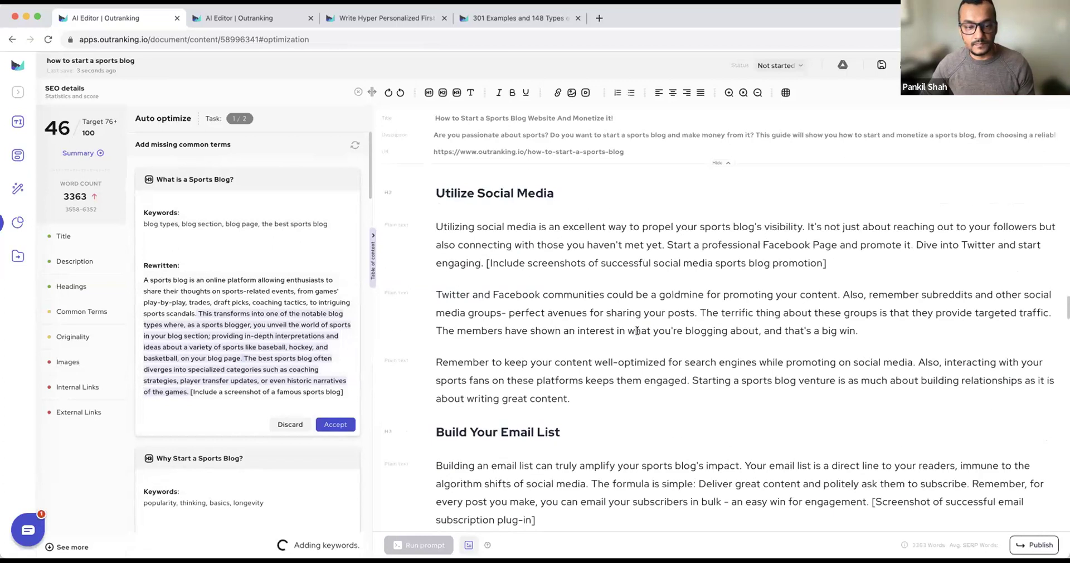
{"action": "scroll", "coordinate": [637, 330], "scroll_direction": "up", "scroll_amount": 5}
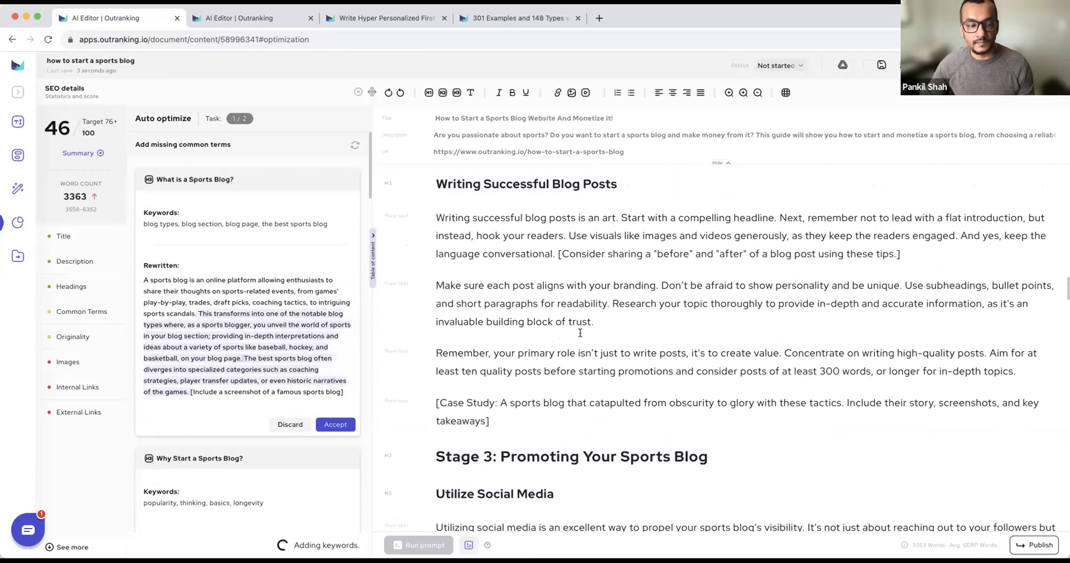
{"action": "scroll", "coordinate": [277, 333], "scroll_direction": "down", "scroll_amount": 7}
{"action": "scroll", "coordinate": [277, 333], "scroll_direction": "down", "scroll_amount": 10}
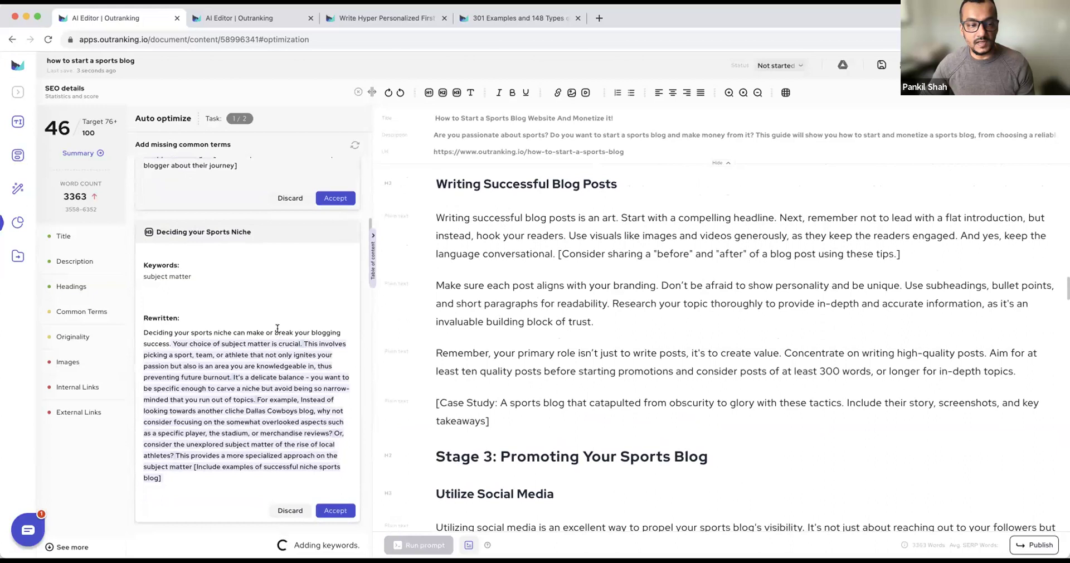
{"action": "scroll", "coordinate": [277, 333], "scroll_direction": "down", "scroll_amount": 5}
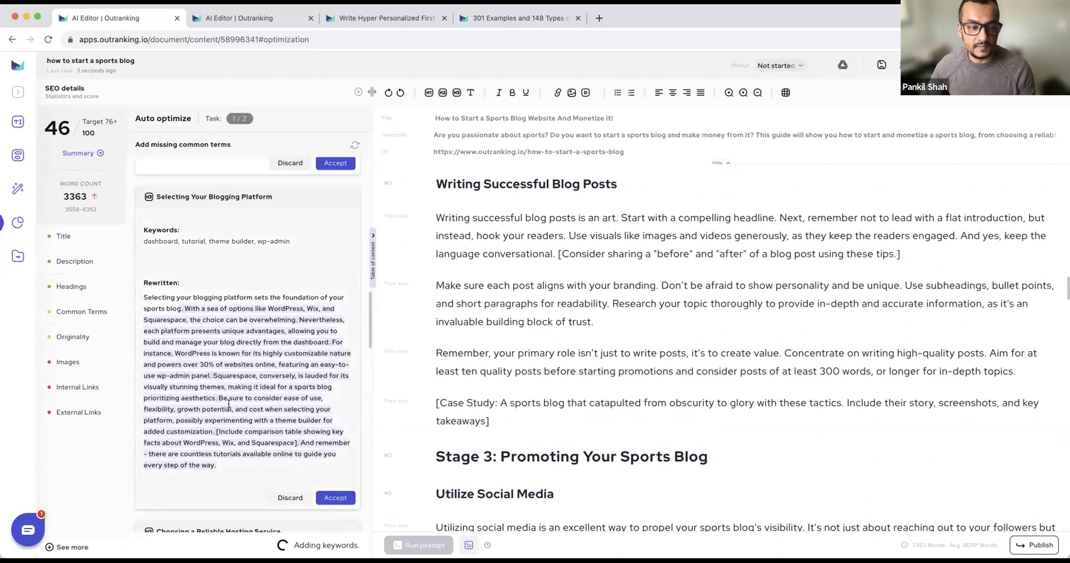
Copy the document's keyword "how to start a sports blog" and search Google for it in a new tab
{"action": "left_click_drag", "start_coordinate": [44, 60], "coordinate": [133, 62]}
{"action": "key", "text": "ctrl+c"}
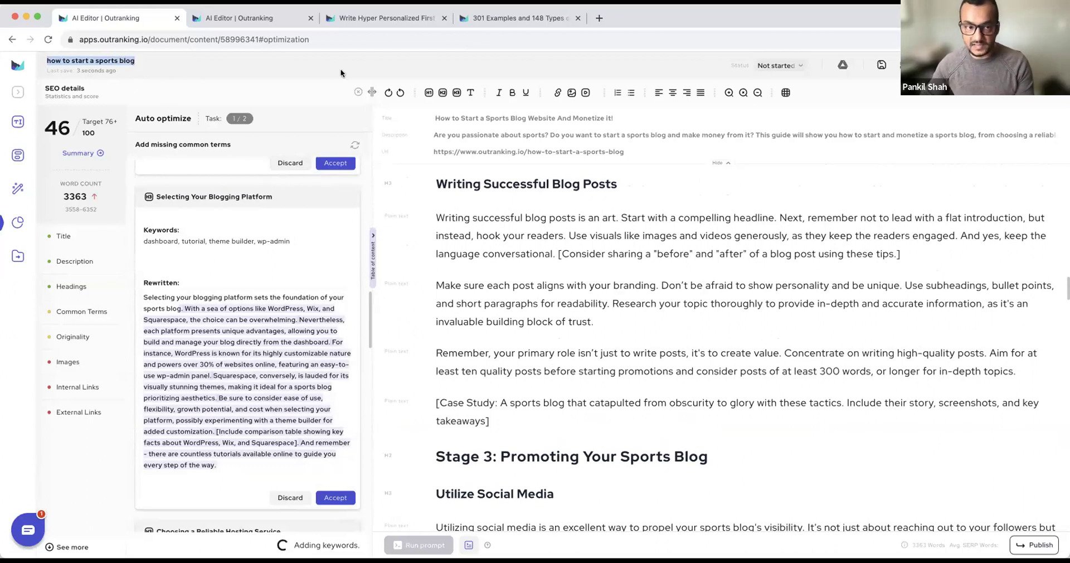
{"action": "left_click", "coordinate": [599, 18]}
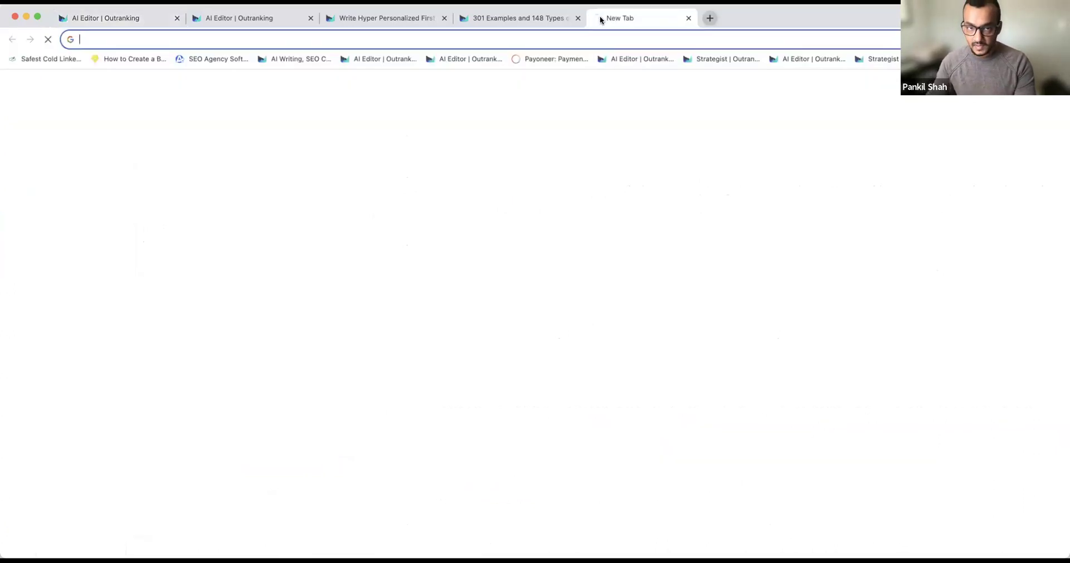
{"action": "key", "text": "ctrl+v"}
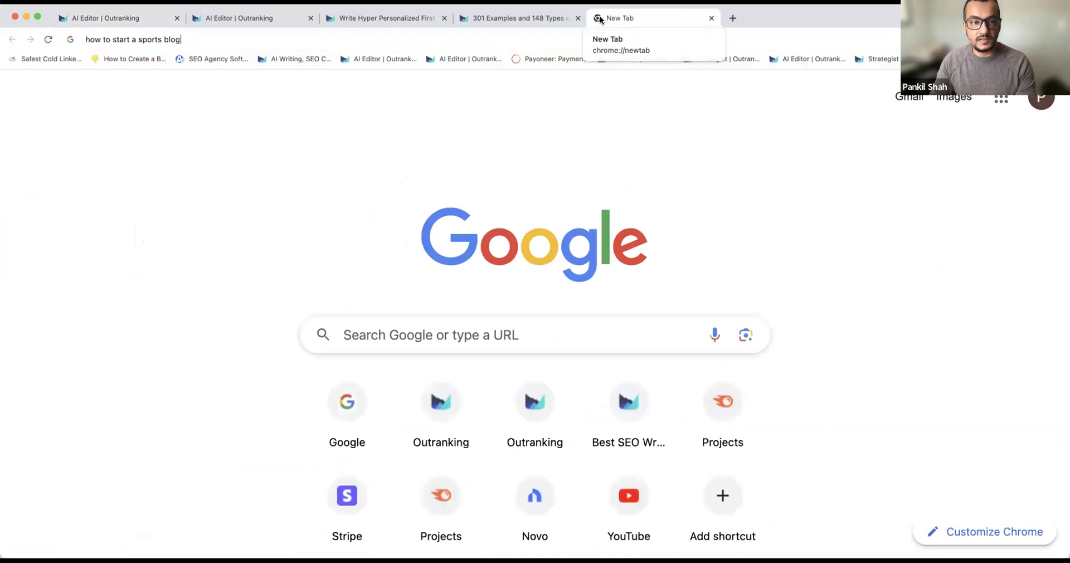
{"action": "key", "text": "Return"}
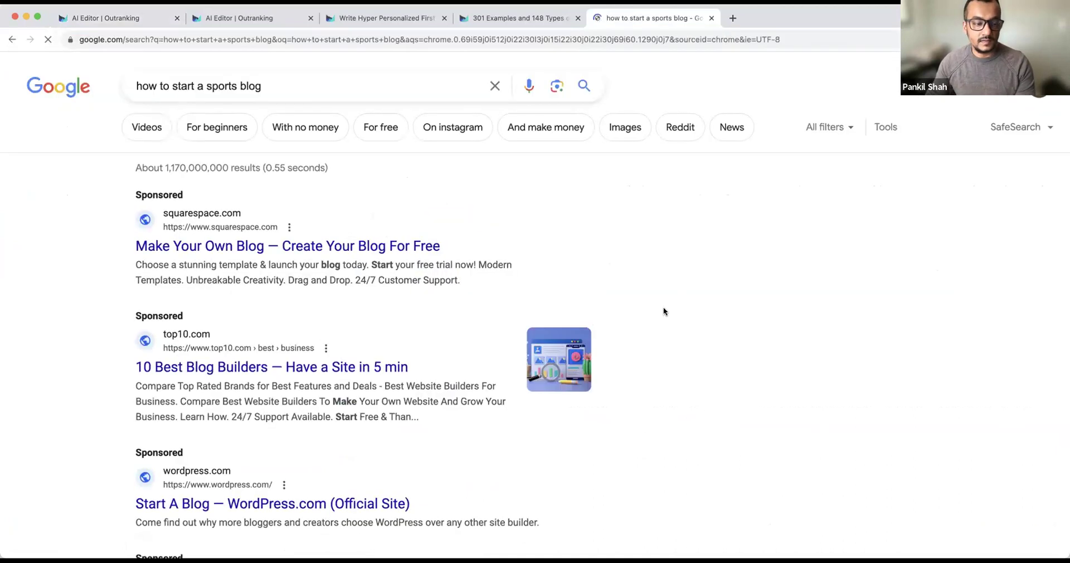
Look further down the search results and open Euro DNS's "How to create a sports blog: the ultimate beginner's guide" in a new tab
{"action": "scroll", "coordinate": [663, 307], "scroll_direction": "down", "scroll_amount": 15}
{"action": "scroll", "coordinate": [661, 308], "scroll_direction": "down", "scroll_amount": 15}
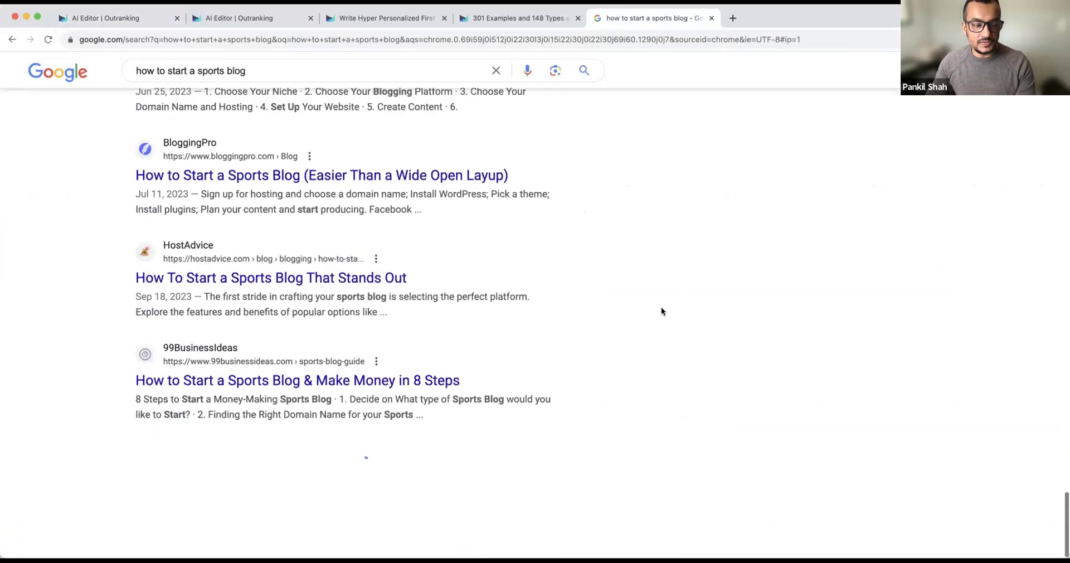
{"action": "scroll", "coordinate": [661, 311], "scroll_direction": "down", "scroll_amount": 15}
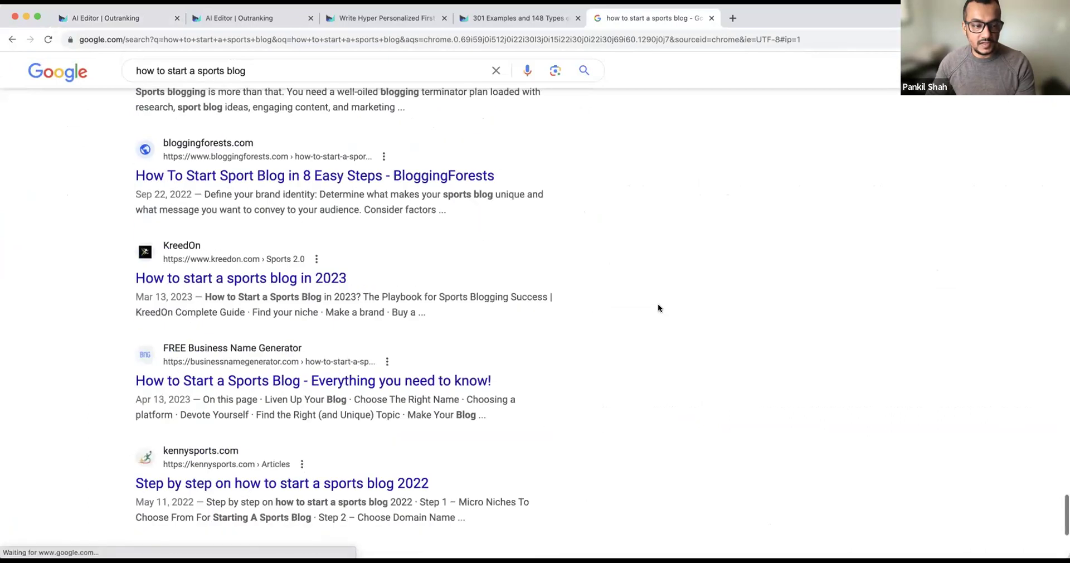
{"action": "scroll", "coordinate": [656, 302], "scroll_direction": "down", "scroll_amount": 2}
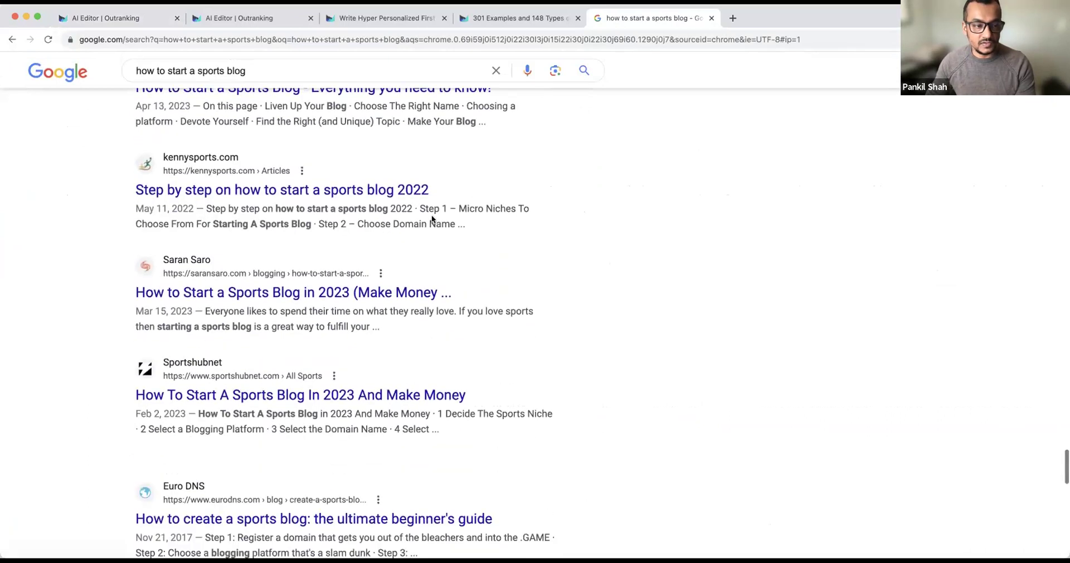
{"action": "scroll", "coordinate": [621, 303], "scroll_direction": "down", "scroll_amount": 5}
{"action": "scroll", "coordinate": [621, 308], "scroll_direction": "up", "scroll_amount": 1}
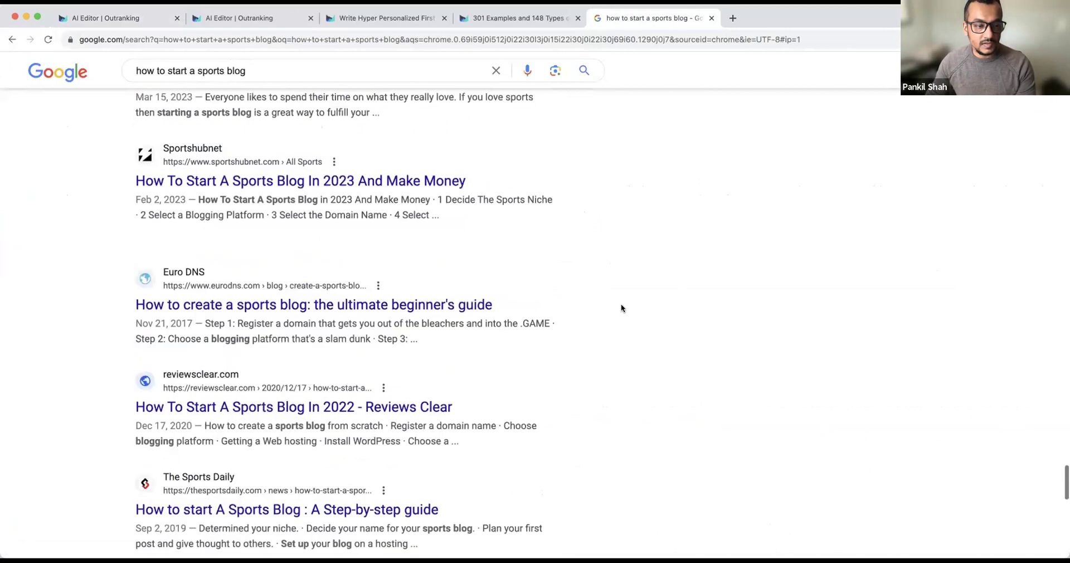
{"action": "left_click", "coordinate": [296, 309], "text": "super"}
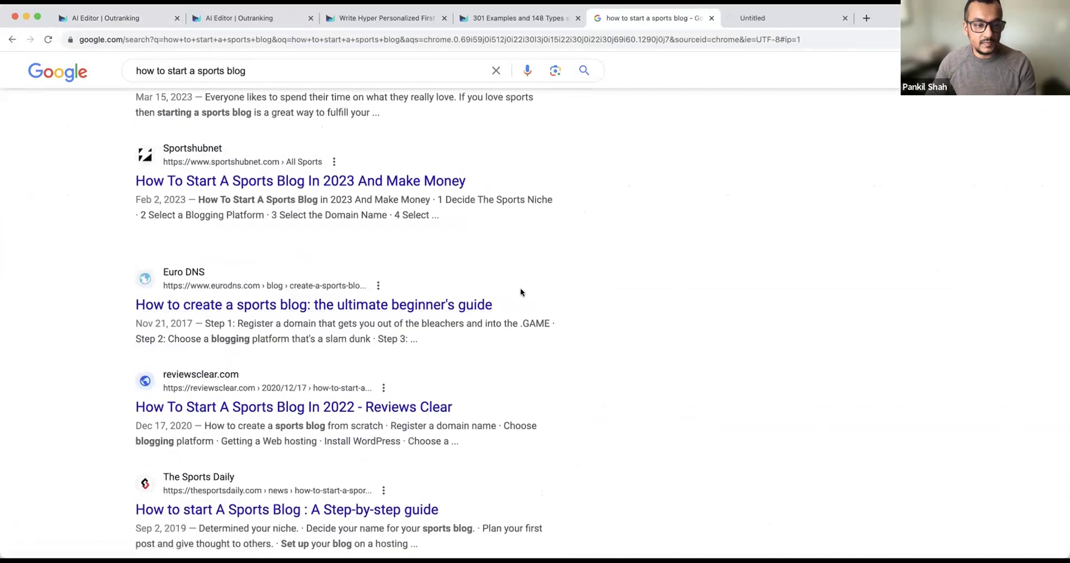
Open the Euro DNS sports blog guide, select its web address and examine the article's steps through to the end
{"action": "left_click", "coordinate": [748, 22]}
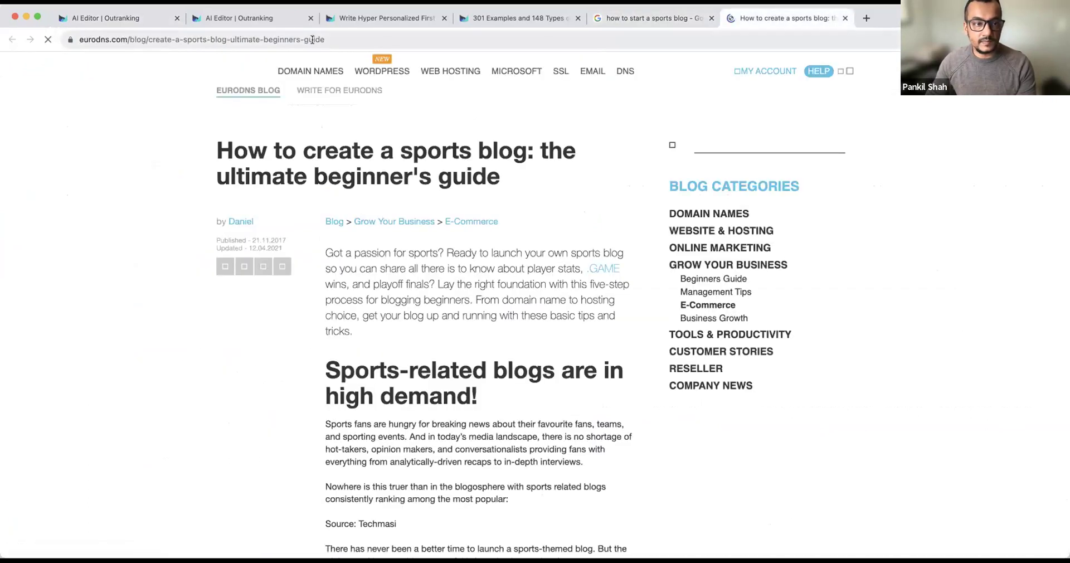
{"action": "left_click", "coordinate": [312, 39]}
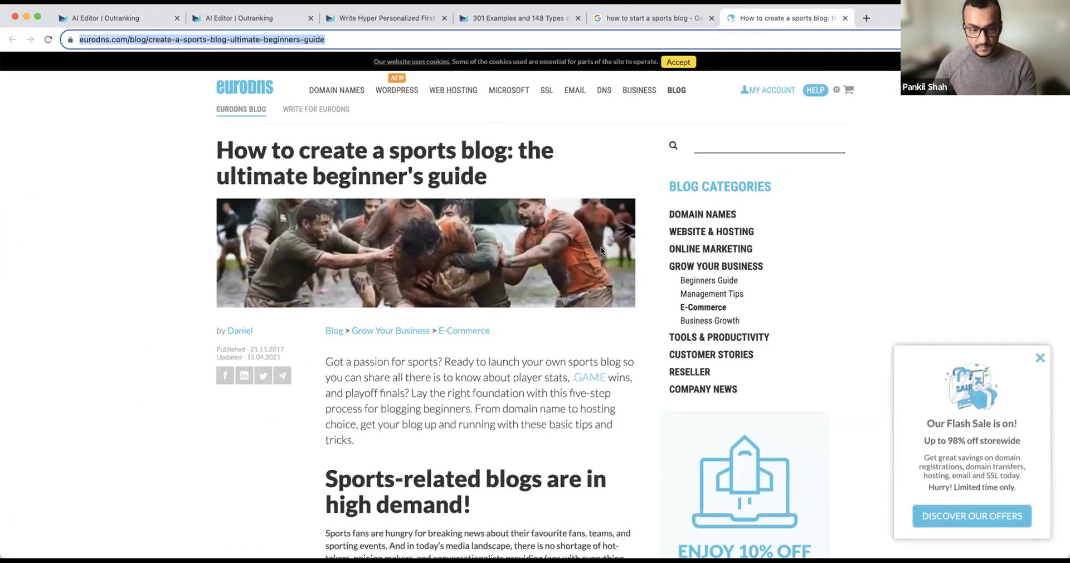
{"action": "scroll", "coordinate": [601, 246], "scroll_direction": "down", "scroll_amount": 15}
{"action": "scroll", "coordinate": [601, 244], "scroll_direction": "down", "scroll_amount": 15}
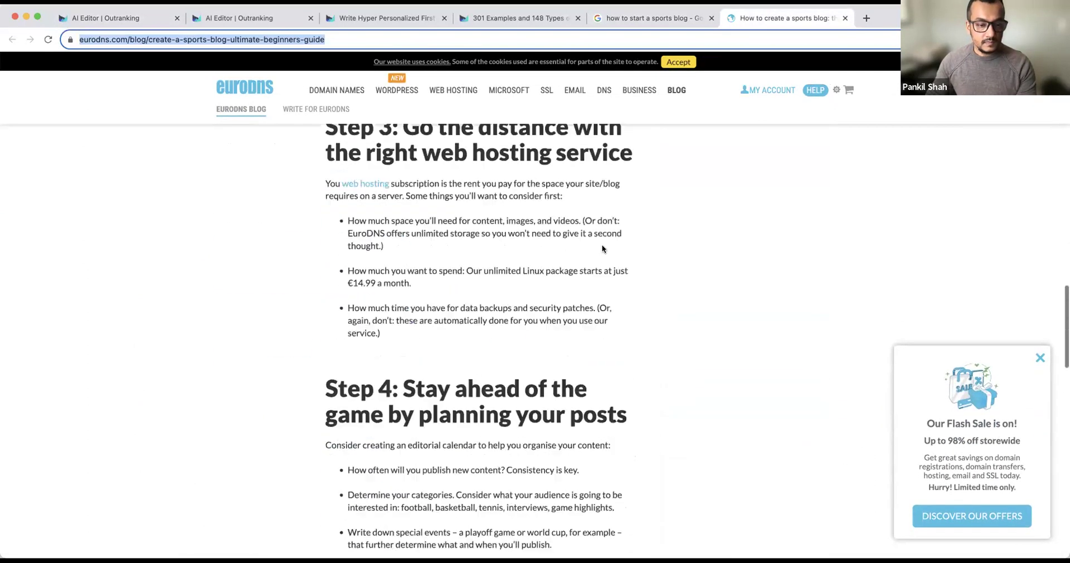
{"action": "scroll", "coordinate": [603, 243], "scroll_direction": "up", "scroll_amount": 10}
{"action": "scroll", "coordinate": [603, 248], "scroll_direction": "up", "scroll_amount": 15}
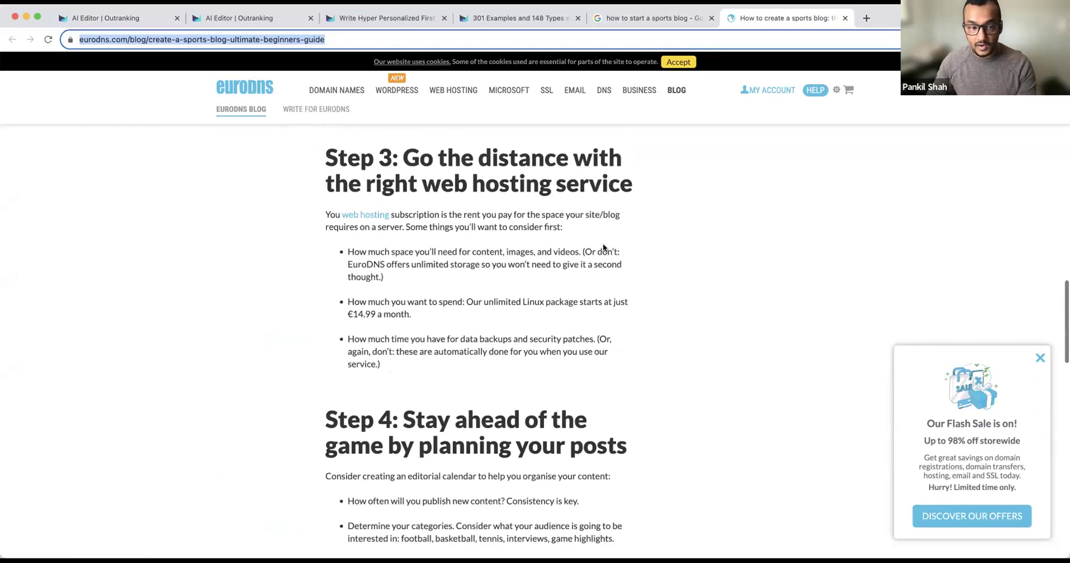
{"action": "scroll", "coordinate": [604, 247], "scroll_direction": "up", "scroll_amount": 3}
{"action": "scroll", "coordinate": [603, 247], "scroll_direction": "down", "scroll_amount": 20}
{"action": "scroll", "coordinate": [603, 248], "scroll_direction": "up", "scroll_amount": 3}
{"action": "scroll", "coordinate": [602, 247], "scroll_direction": "up", "scroll_amount": 10}
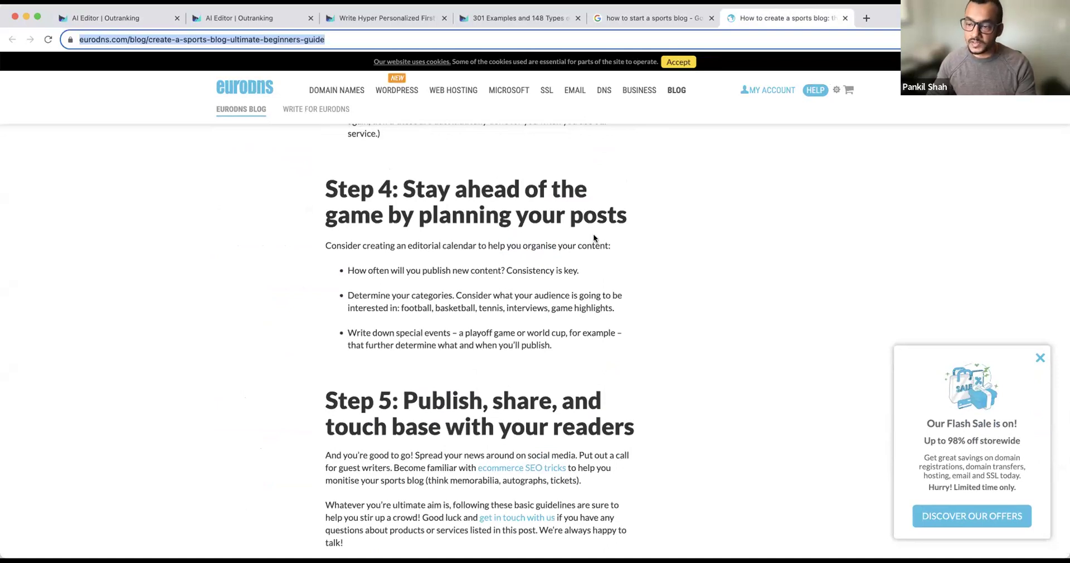
Return to the sports blog draft in Outranking and look through the suggested section rewrites for missing common terms
{"action": "left_click", "coordinate": [497, 18]}
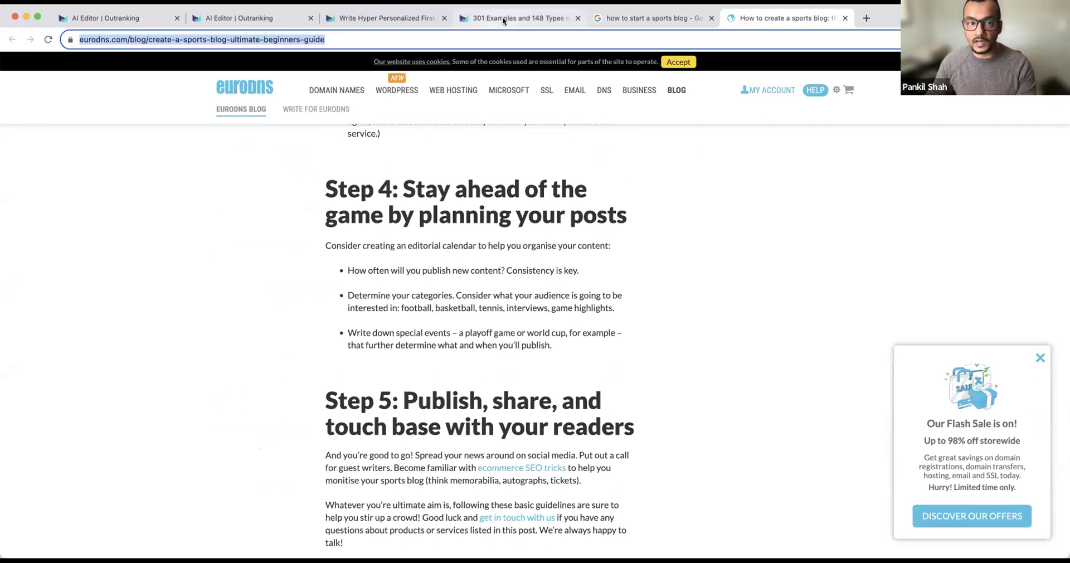
{"action": "left_click", "coordinate": [400, 18]}
{"action": "left_click", "coordinate": [237, 23]}
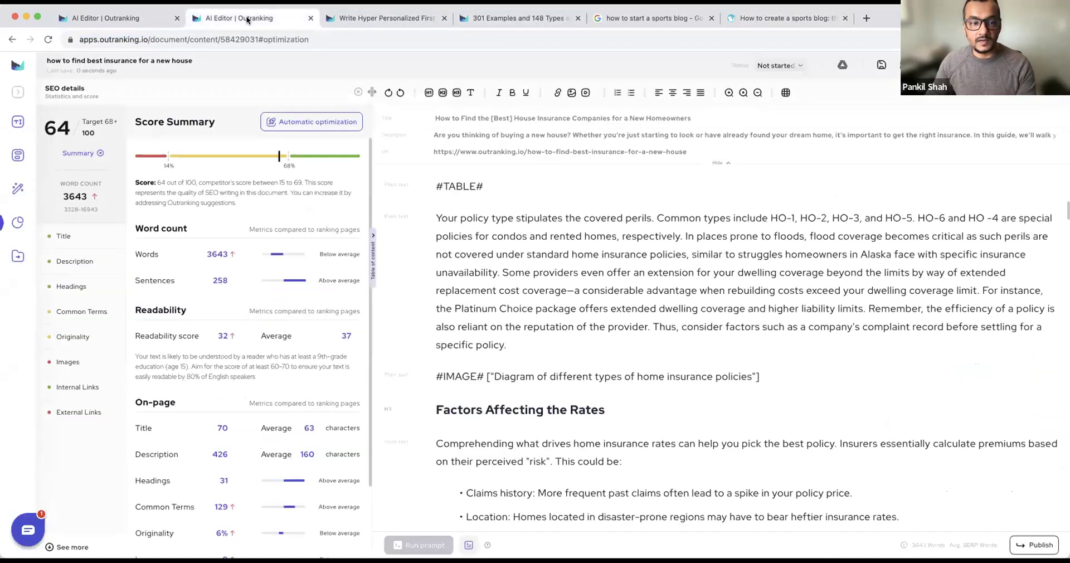
{"action": "left_click", "coordinate": [156, 21]}
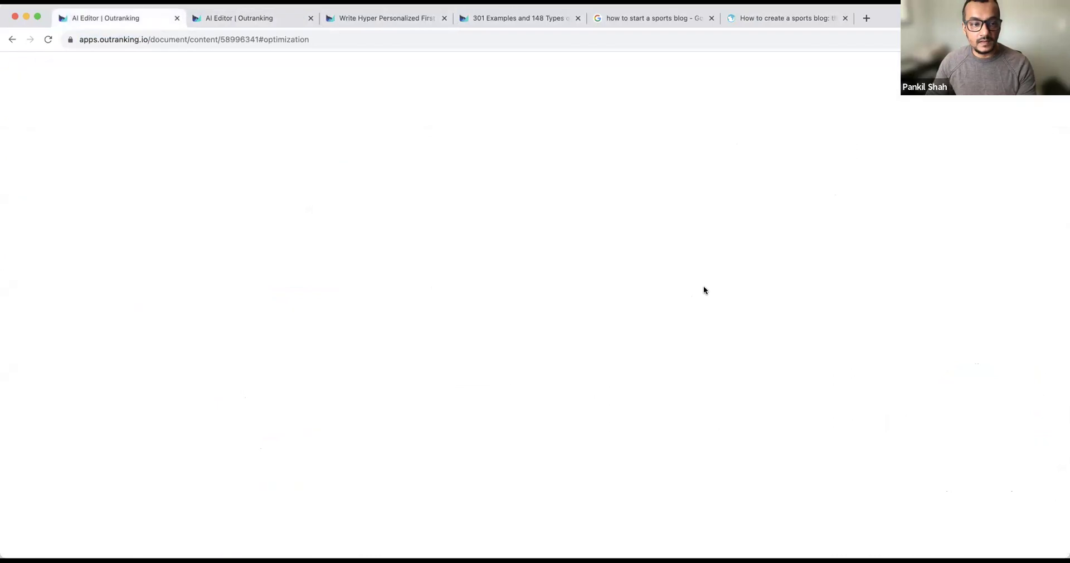
{"action": "scroll", "coordinate": [299, 362], "scroll_direction": "down", "scroll_amount": 15}
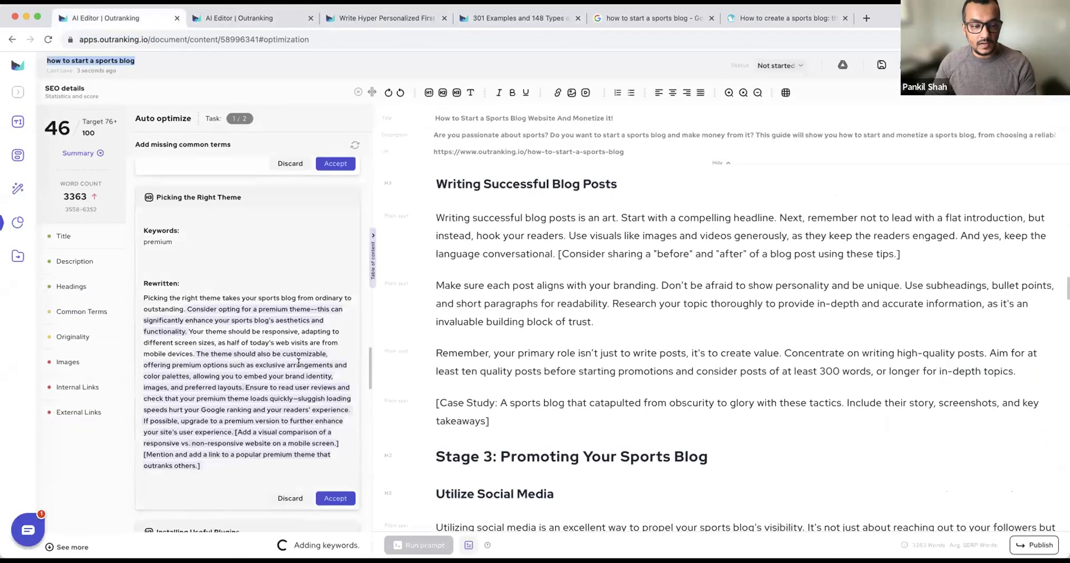
{"action": "scroll", "coordinate": [299, 362], "scroll_direction": "down", "scroll_amount": 10}
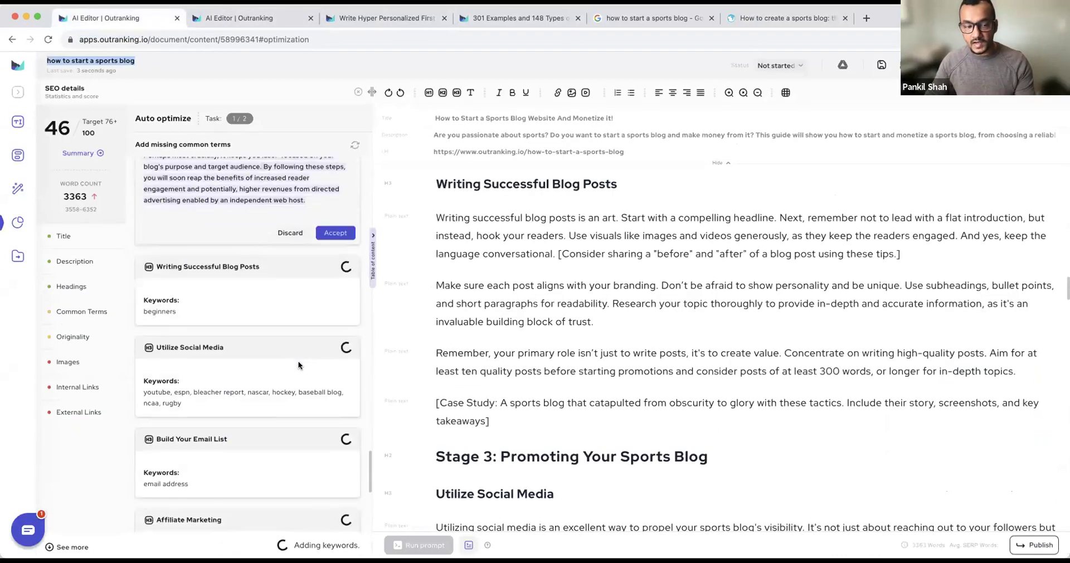
Find the "Installing Useful Plugins" rewrite and highlight its keyword "security plugin" to compare it with the draft section
{"action": "scroll", "coordinate": [299, 364], "scroll_direction": "up", "scroll_amount": 10}
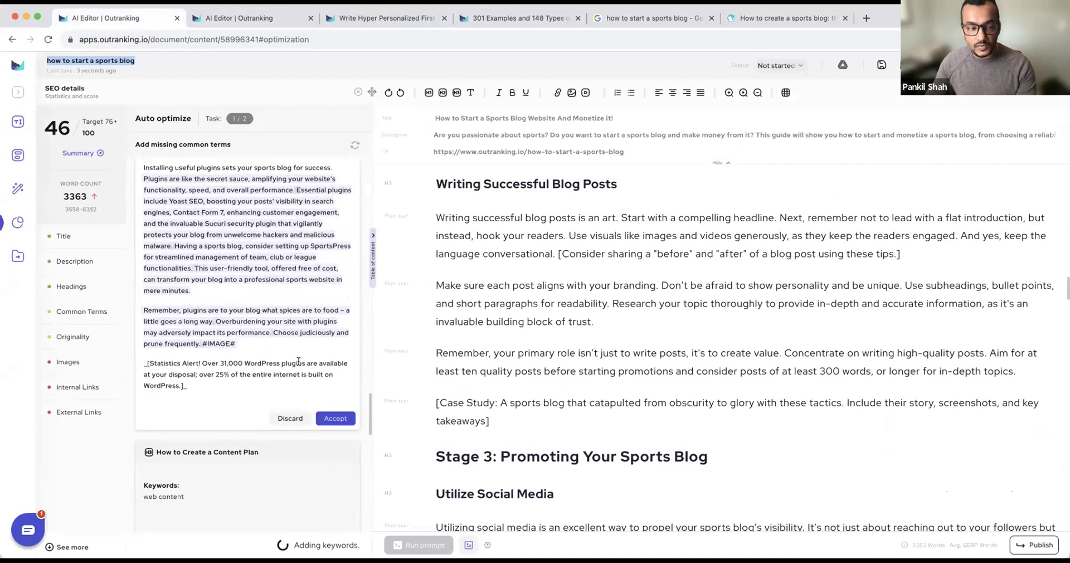
{"action": "scroll", "coordinate": [299, 362], "scroll_direction": "down", "scroll_amount": 2}
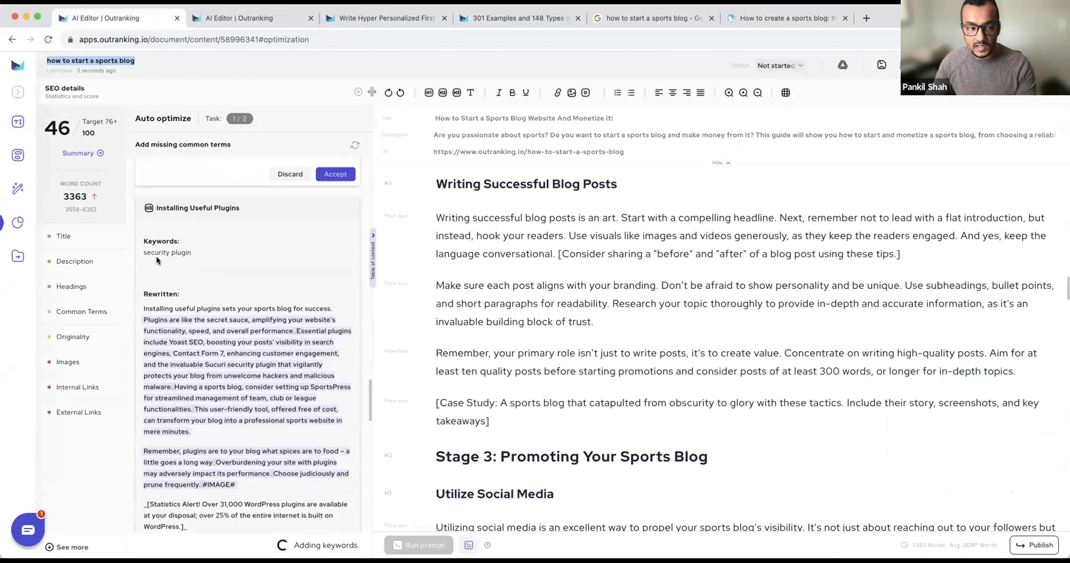
{"action": "left_click_drag", "start_coordinate": [139, 251], "coordinate": [192, 254]}
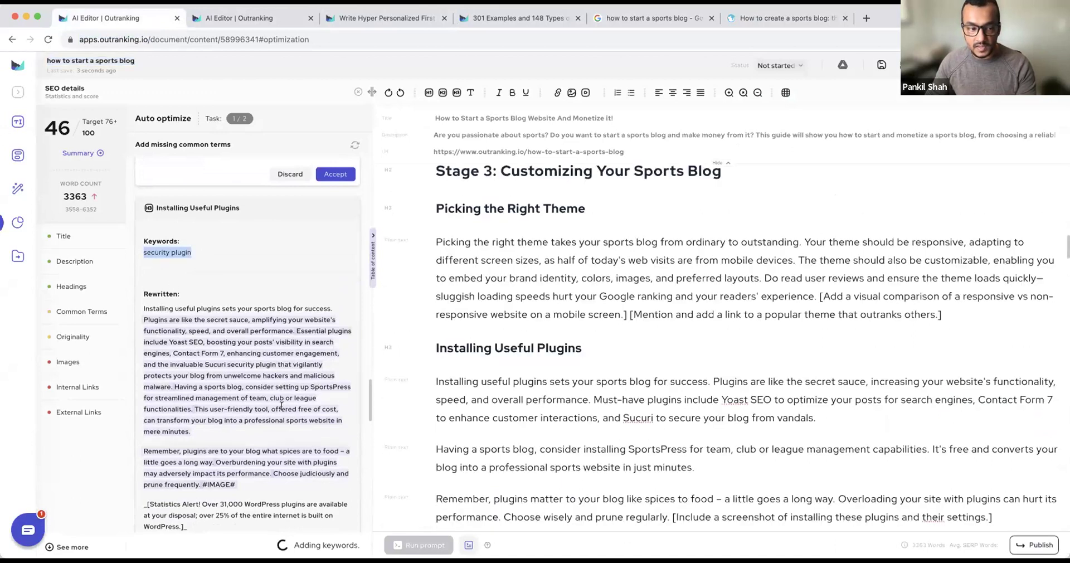
Review the rewritten sections and their added keywords from "Installing Useful Plugins" through "Utilize Social Media", highlighting the latter's keyword list
{"action": "scroll", "coordinate": [282, 405], "scroll_direction": "down", "scroll_amount": 2}
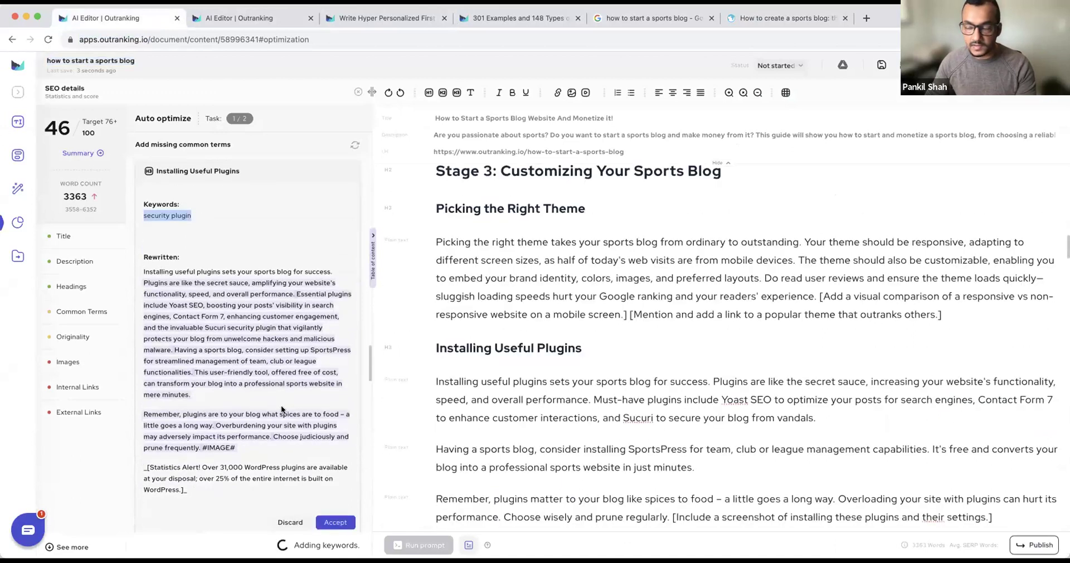
{"action": "scroll", "coordinate": [281, 410], "scroll_direction": "down", "scroll_amount": 15}
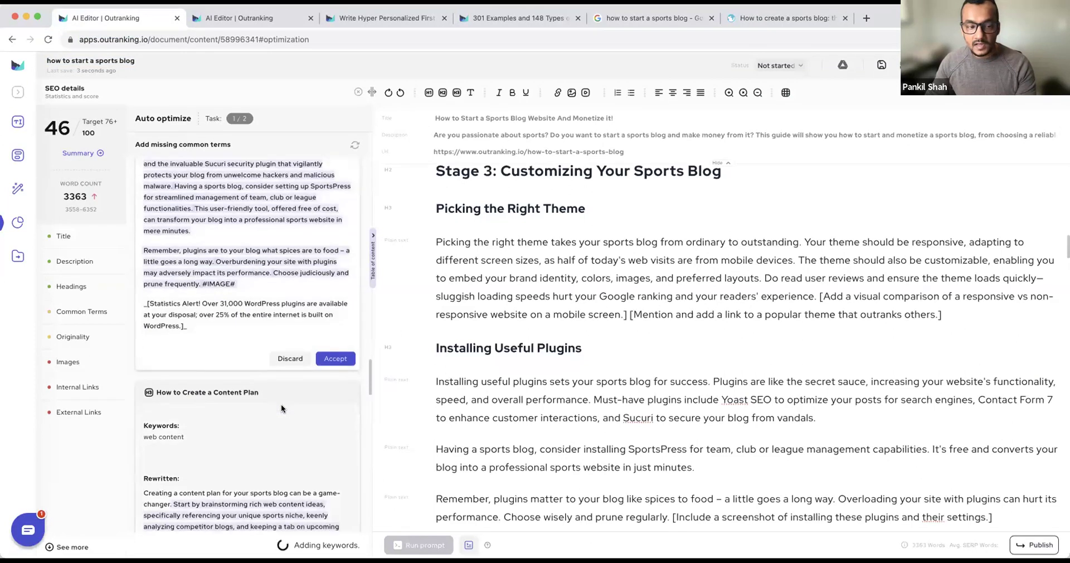
{"action": "scroll", "coordinate": [282, 403], "scroll_direction": "down", "scroll_amount": 12}
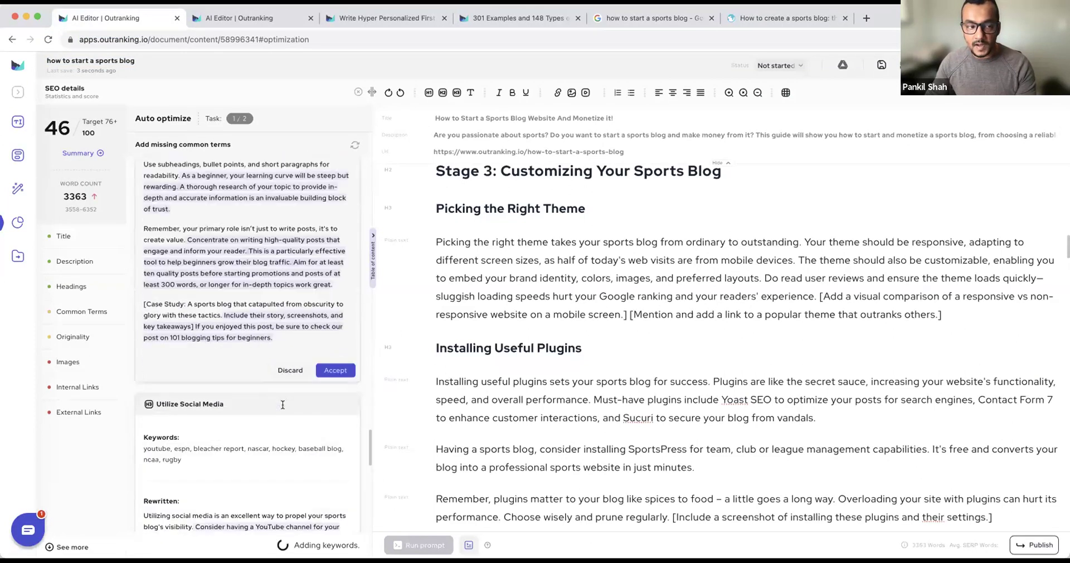
{"action": "scroll", "coordinate": [282, 403], "scroll_direction": "down", "scroll_amount": 5}
{"action": "scroll", "coordinate": [282, 403], "scroll_direction": "up", "scroll_amount": 10}
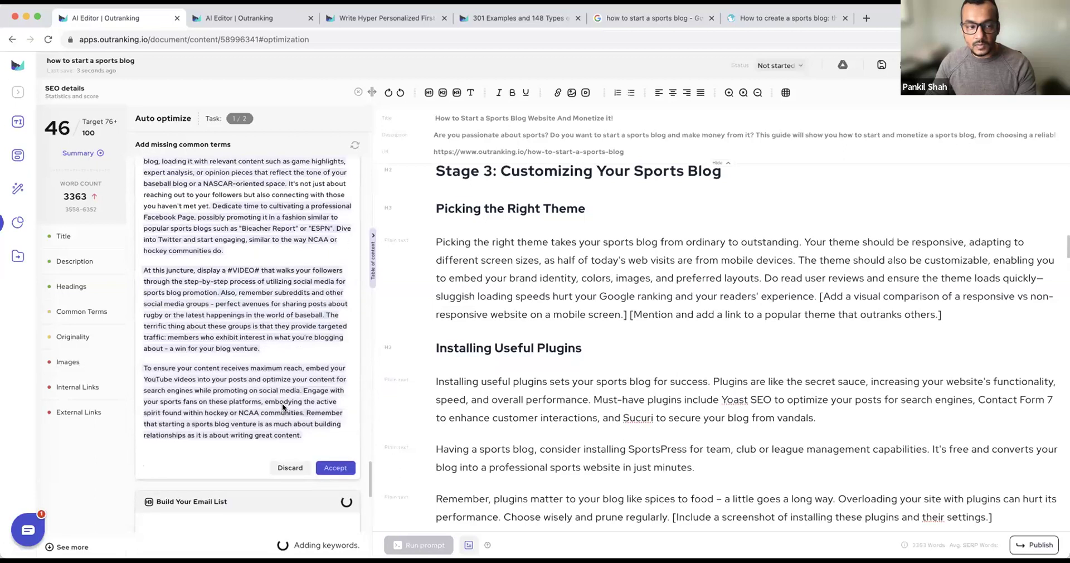
{"action": "triple_click", "coordinate": [146, 380]}
{"action": "scroll", "coordinate": [330, 416], "scroll_direction": "down", "scroll_amount": 3}
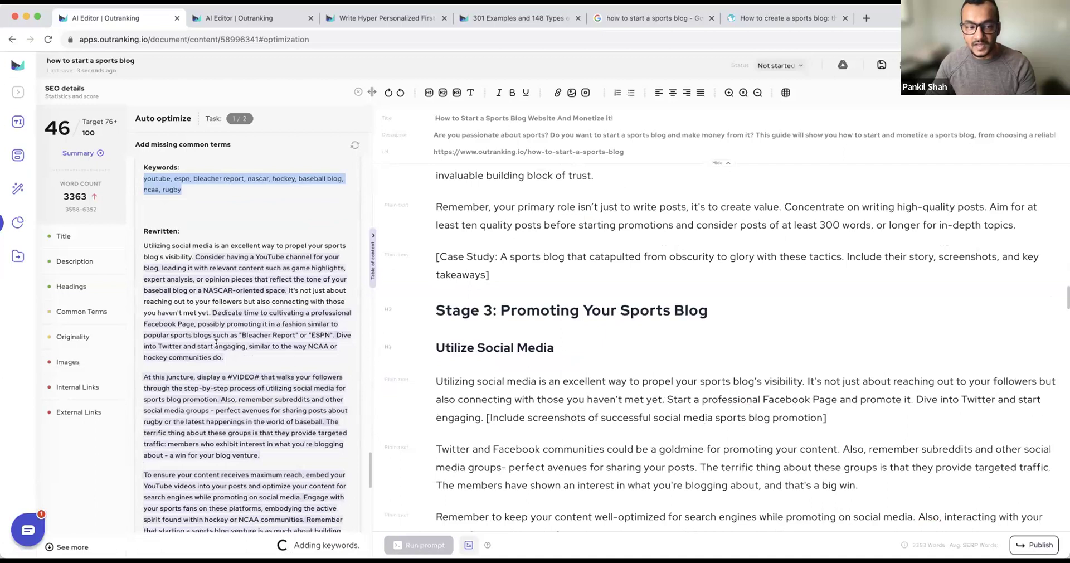
{"action": "scroll", "coordinate": [273, 365], "scroll_direction": "down", "scroll_amount": 1}
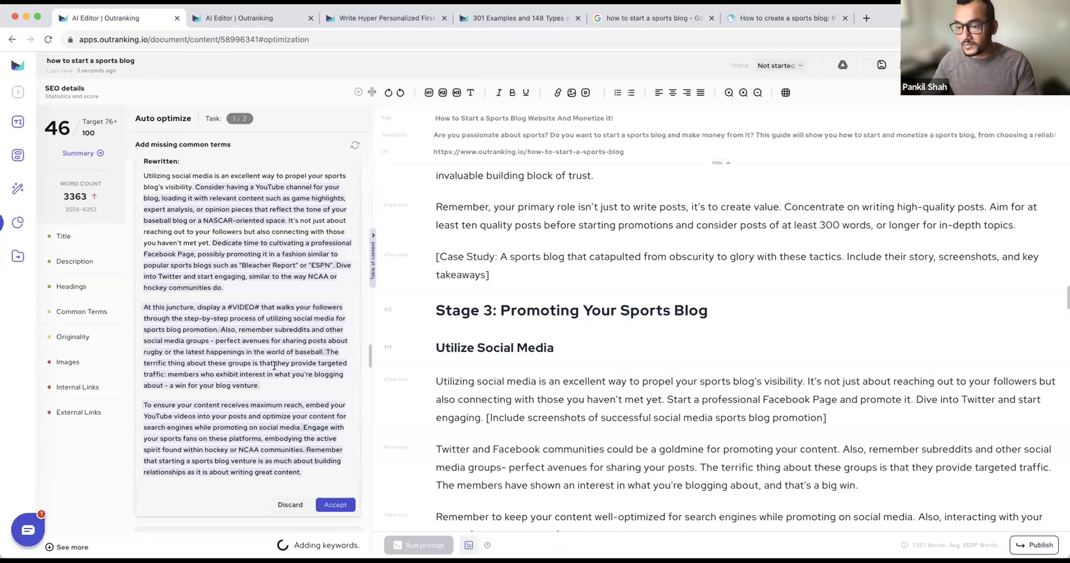
Review the remaining missing-term rewrites from "Build Your Email List" to "Can I Make Real Money from a Sports Blog?"
{"action": "scroll", "coordinate": [287, 357], "scroll_direction": "down", "scroll_amount": 6}
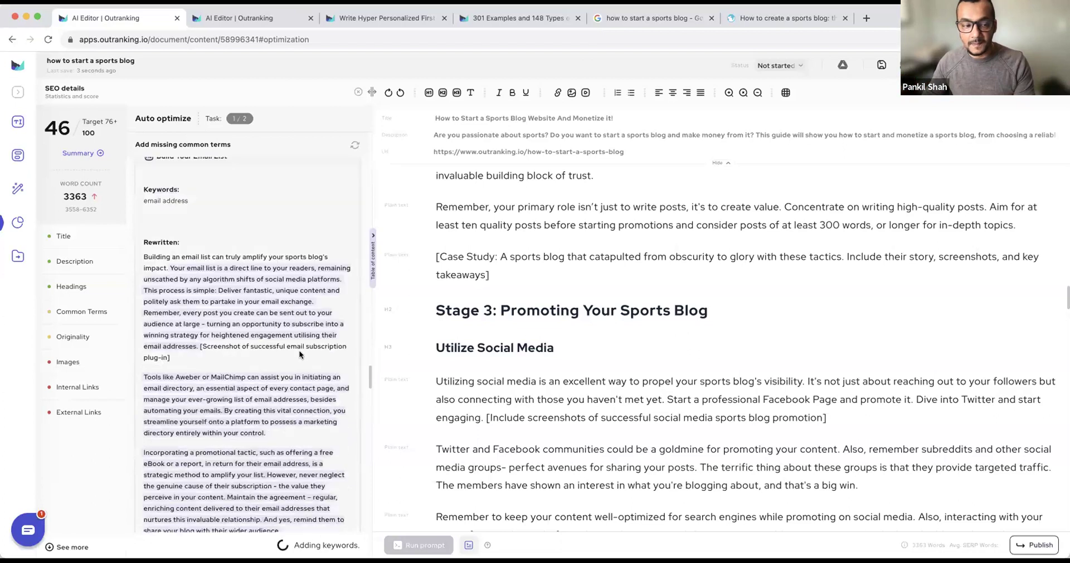
{"action": "scroll", "coordinate": [299, 350], "scroll_direction": "down", "scroll_amount": 10}
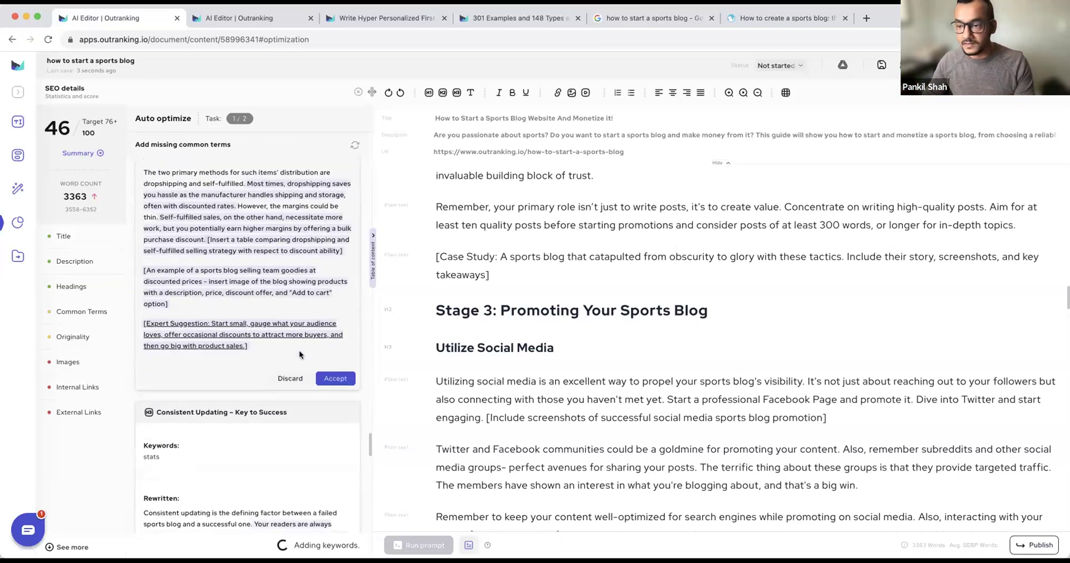
{"action": "scroll", "coordinate": [299, 350], "scroll_direction": "down", "scroll_amount": 5}
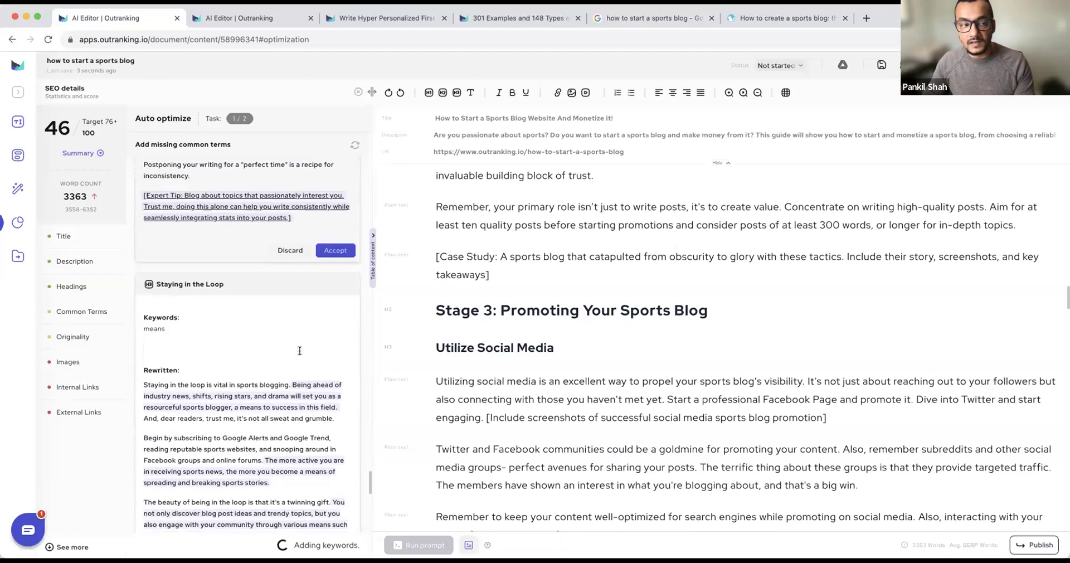
{"action": "scroll", "coordinate": [299, 350], "scroll_direction": "down", "scroll_amount": 15}
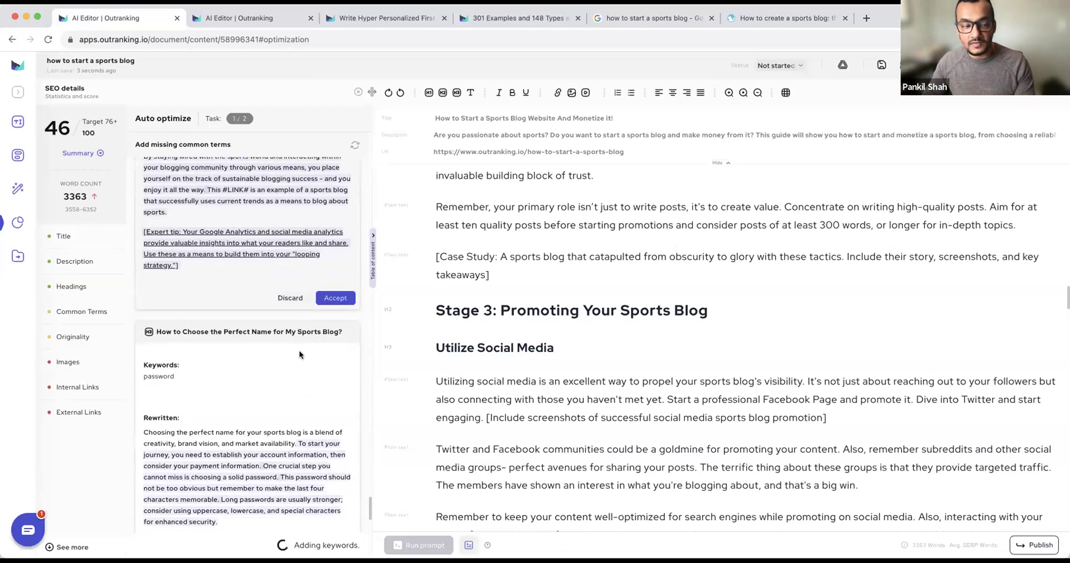
{"action": "scroll", "coordinate": [299, 354], "scroll_direction": "down", "scroll_amount": 10}
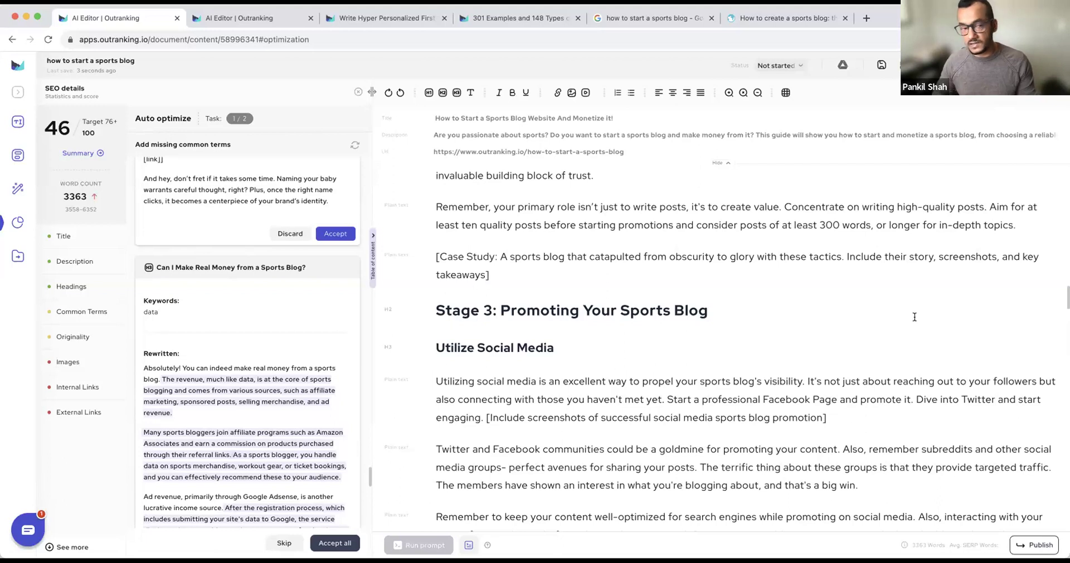
{"action": "scroll", "coordinate": [724, 312], "scroll_direction": "down", "scroll_amount": 3}
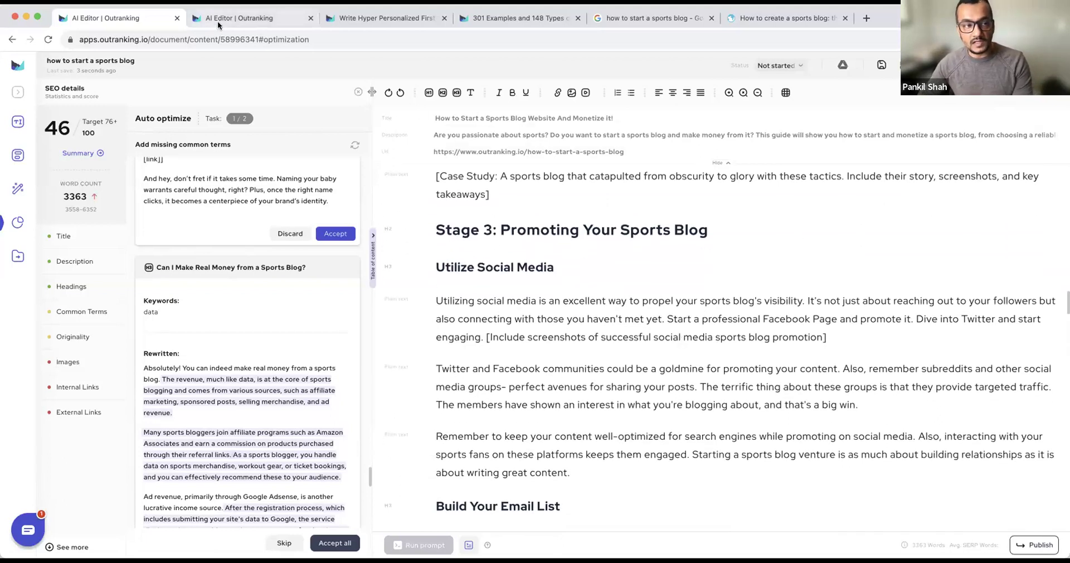
In the house insurance document, open the first draft wizard and show all of its style guide parameters
{"action": "left_click", "coordinate": [218, 20]}
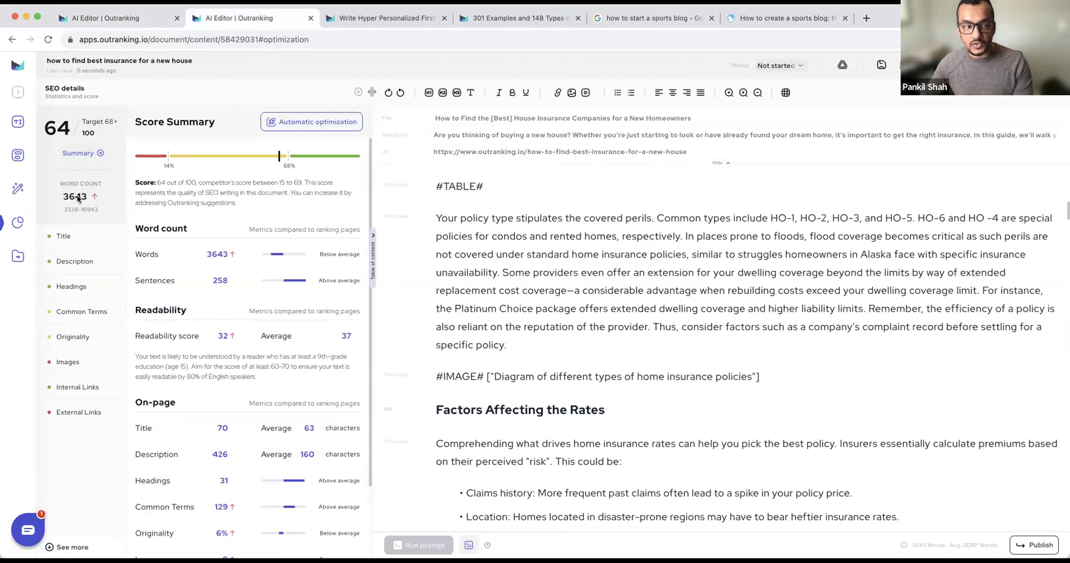
{"action": "left_click", "coordinate": [18, 190]}
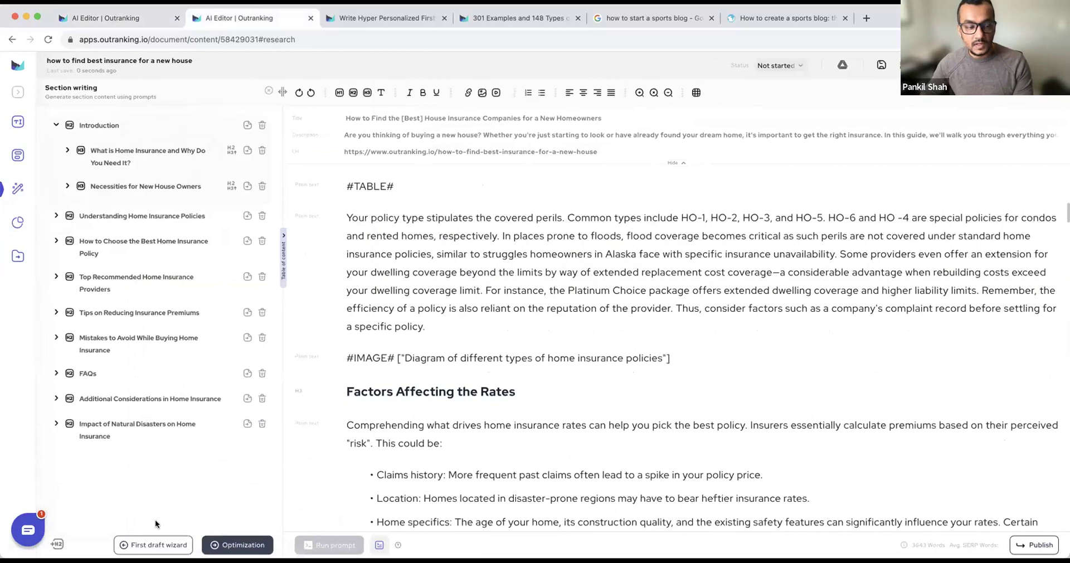
{"action": "left_click", "coordinate": [154, 545]}
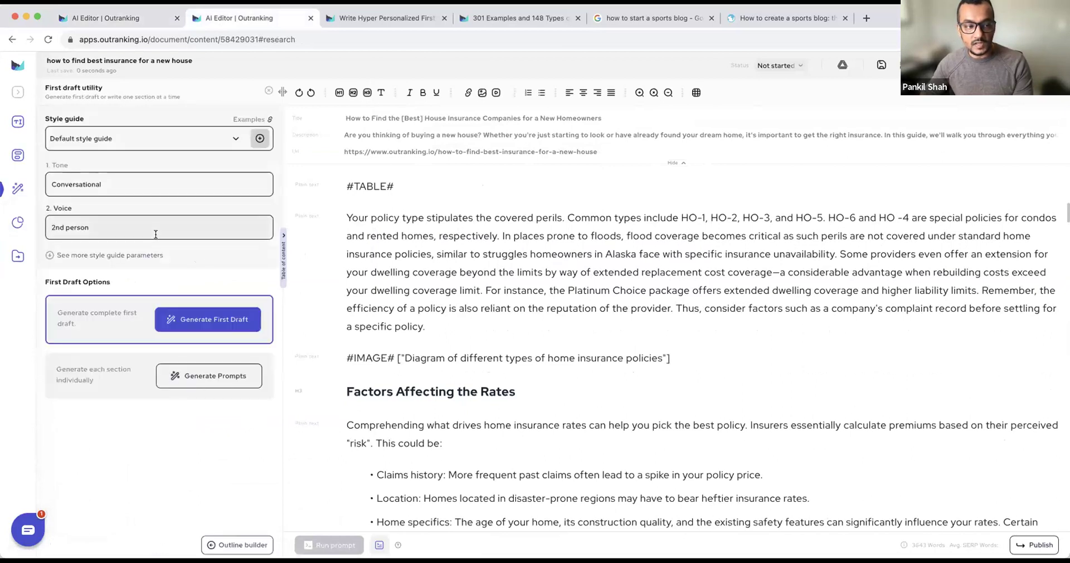
{"action": "left_click", "coordinate": [84, 256]}
{"action": "scroll", "coordinate": [80, 308], "scroll_direction": "down", "scroll_amount": 3}
Read through the style guide instruction on how to answer all other sections, highlighting the word "Concisely"
{"action": "left_click", "coordinate": [80, 308]}
{"action": "key", "text": "End"}
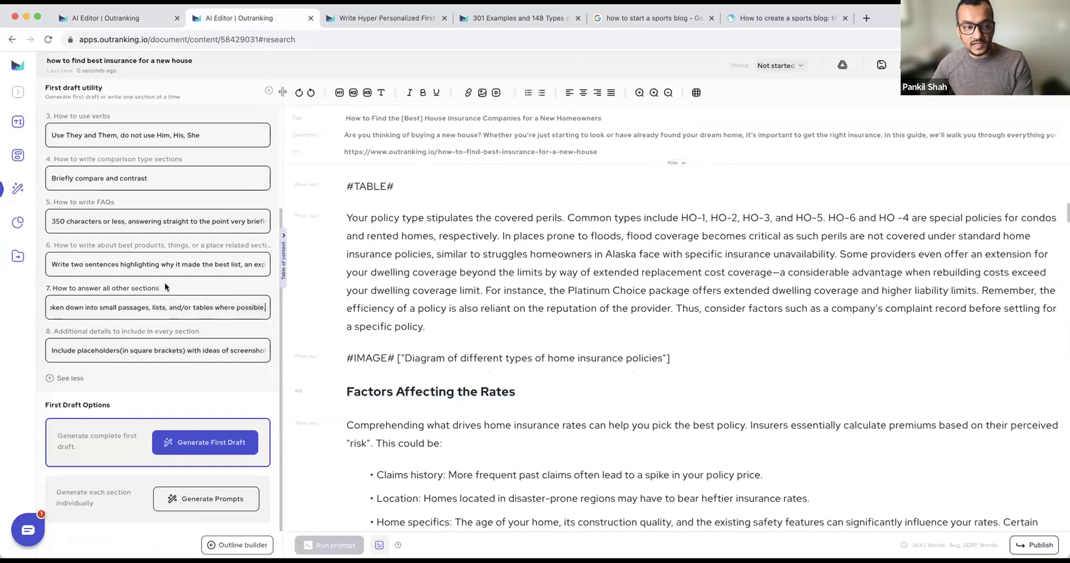
{"action": "key", "text": "Home"}
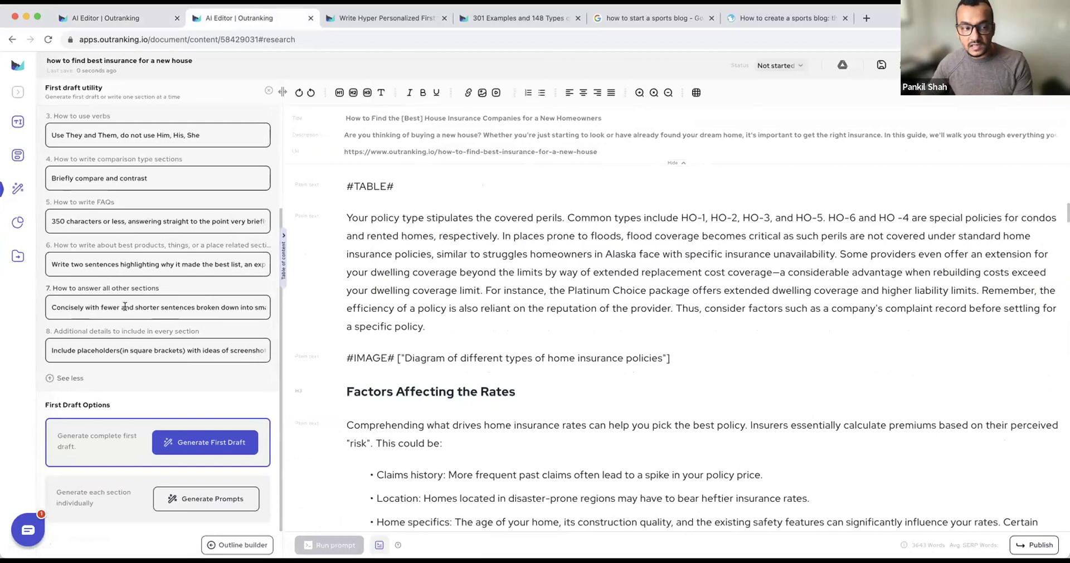
{"action": "scroll", "coordinate": [174, 307], "scroll_direction": "right", "scroll_amount": 2}
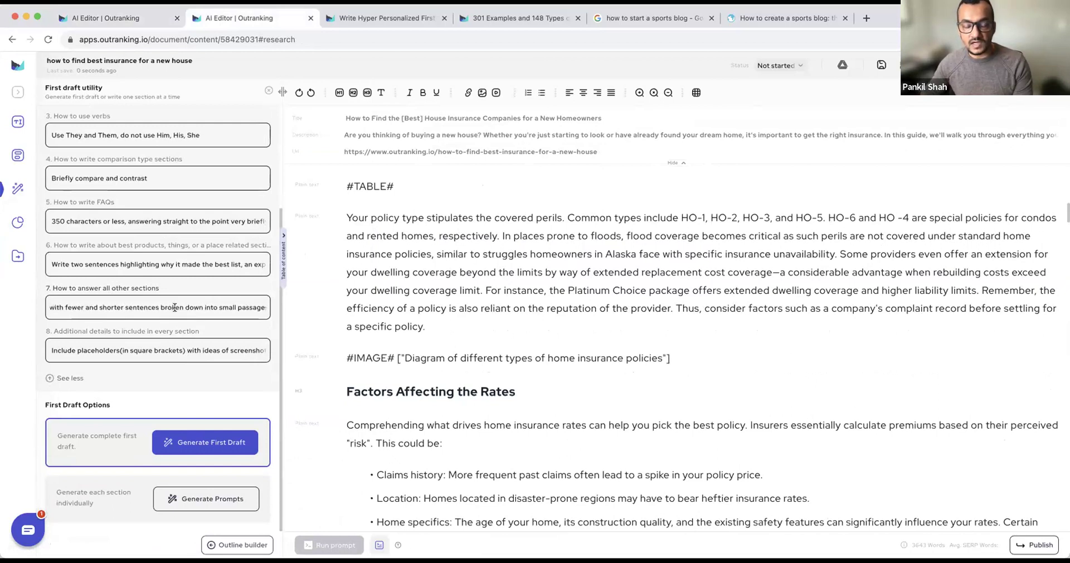
{"action": "scroll", "coordinate": [167, 307], "scroll_direction": "left", "scroll_amount": 2}
{"action": "double_click", "coordinate": [63, 306]}
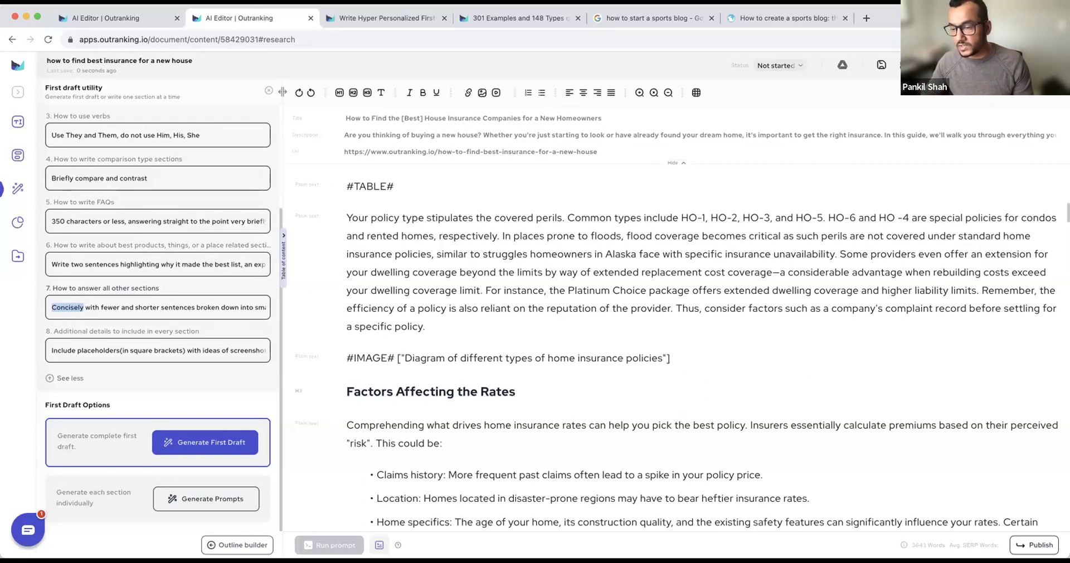
{"action": "scroll", "coordinate": [278, 250], "scroll_direction": "up", "scroll_amount": 1}
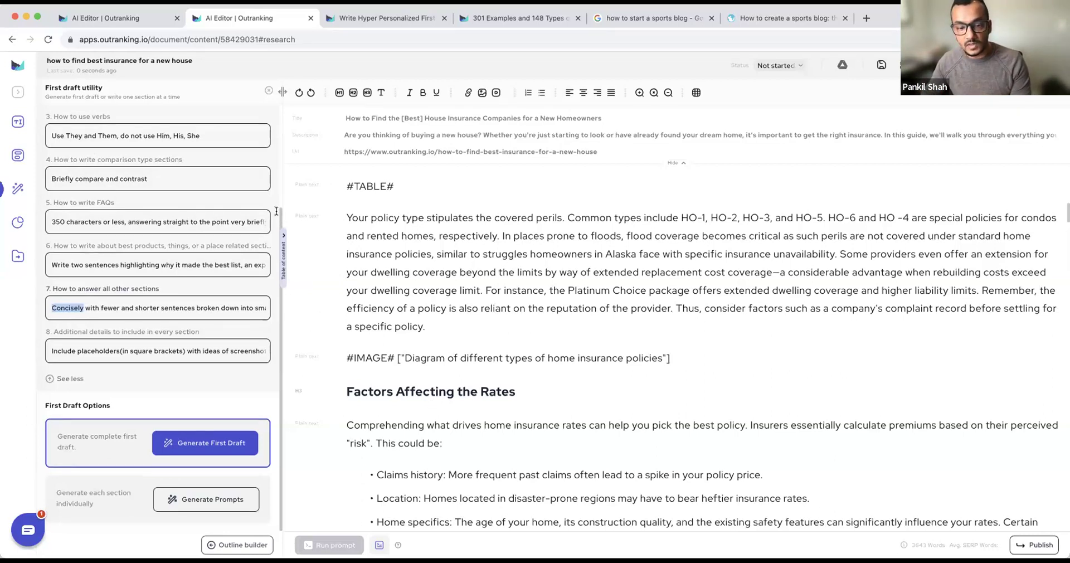
Return to the sports blog document, check the last rewritten sections, and accept all missing common terms suggestions
{"action": "left_click", "coordinate": [121, 22]}
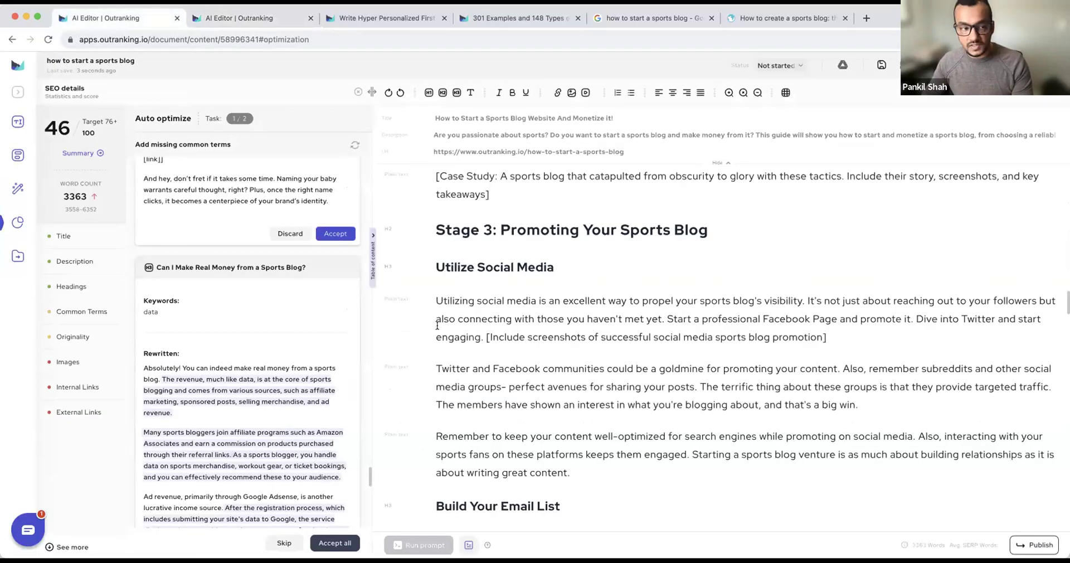
{"action": "scroll", "coordinate": [332, 348], "scroll_direction": "down", "scroll_amount": 5}
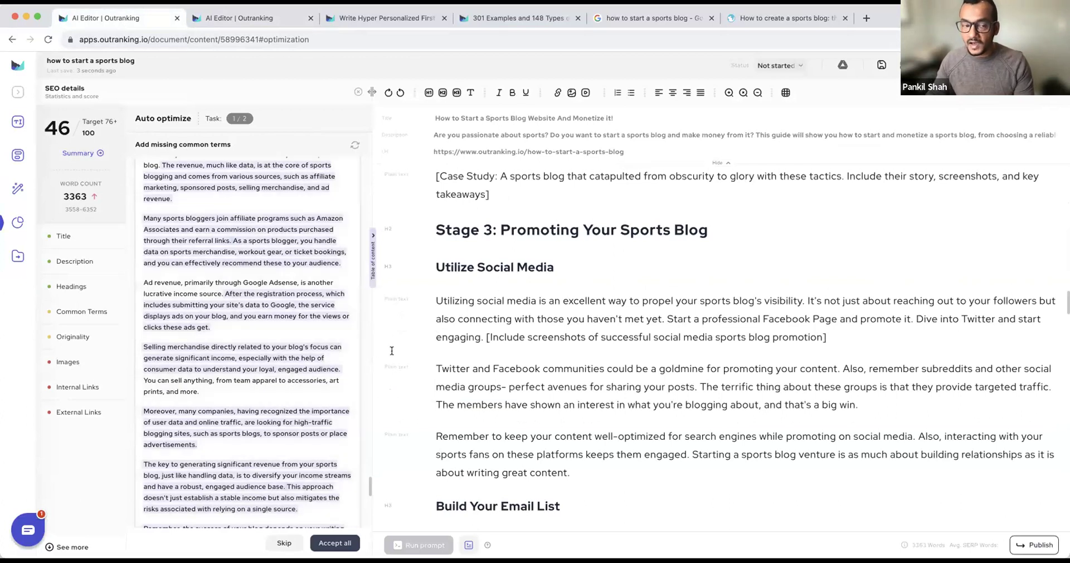
{"action": "scroll", "coordinate": [393, 351], "scroll_direction": "down", "scroll_amount": 1}
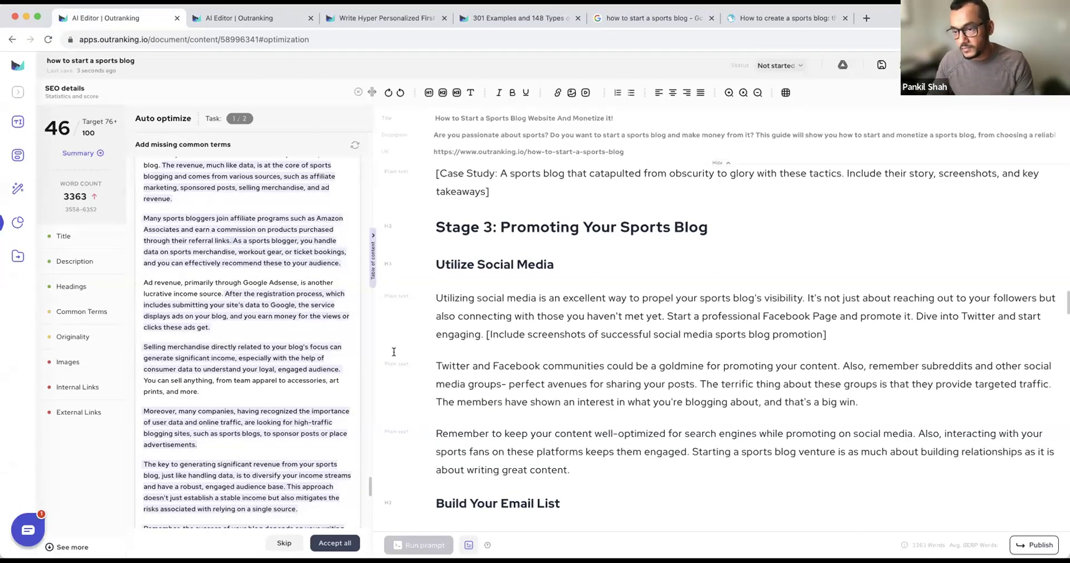
{"action": "scroll", "coordinate": [149, 363], "scroll_direction": "down", "scroll_amount": 10}
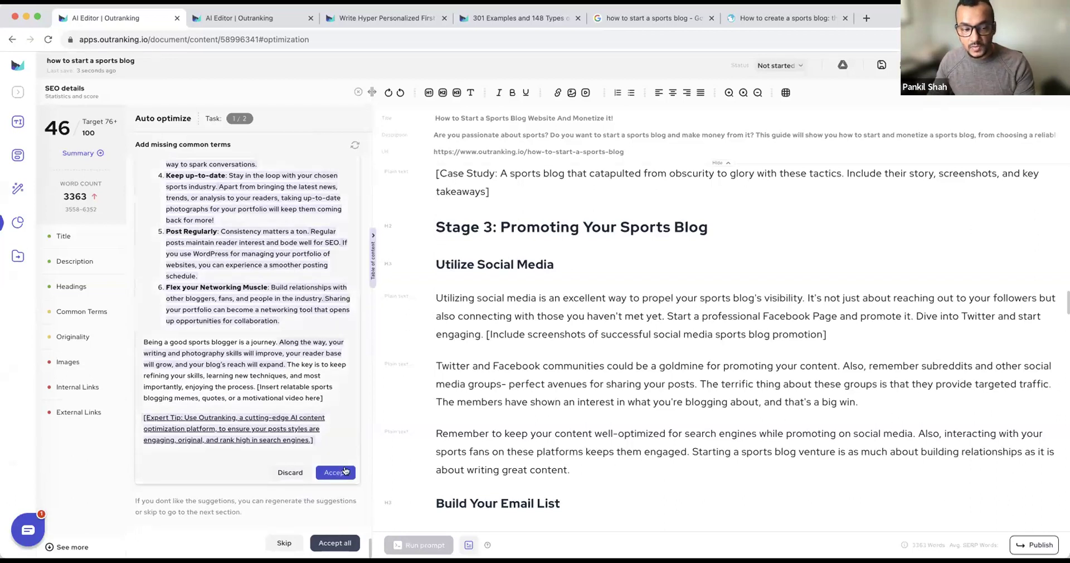
{"action": "left_click", "coordinate": [346, 543]}
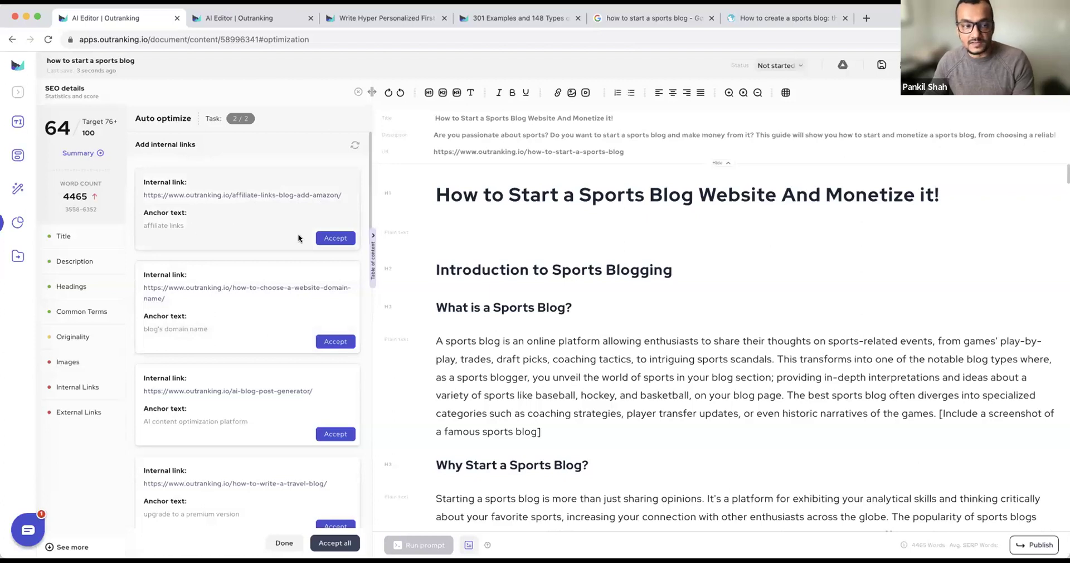
Accept the suggested internal links anchored on "affiliate links", "blog's domain name" and "subreddits and other social media groups"
{"action": "left_click", "coordinate": [335, 239]}
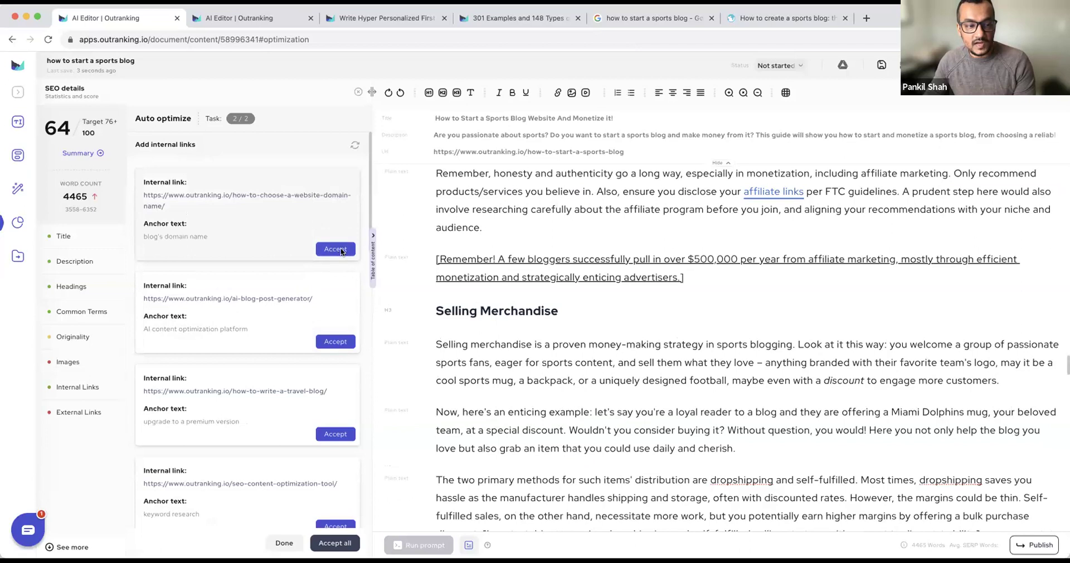
{"action": "left_click", "coordinate": [339, 250]}
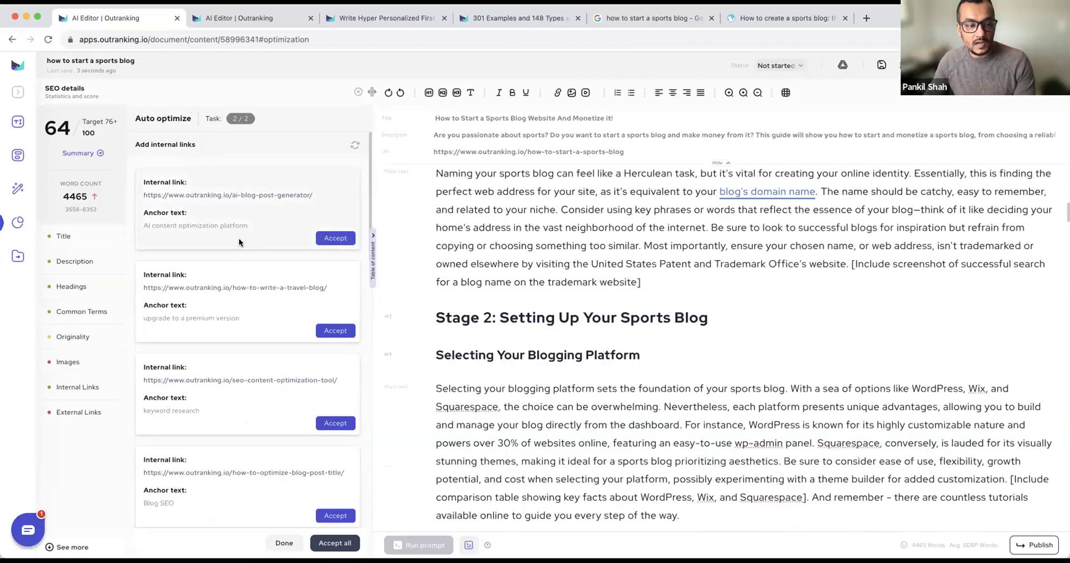
{"action": "scroll", "coordinate": [274, 376], "scroll_direction": "down", "scroll_amount": 1}
{"action": "scroll", "coordinate": [274, 377], "scroll_direction": "down", "scroll_amount": 3}
{"action": "scroll", "coordinate": [275, 376], "scroll_direction": "down", "scroll_amount": 3}
{"action": "scroll", "coordinate": [274, 378], "scroll_direction": "down", "scroll_amount": 3}
{"action": "scroll", "coordinate": [273, 378], "scroll_direction": "down", "scroll_amount": 1}
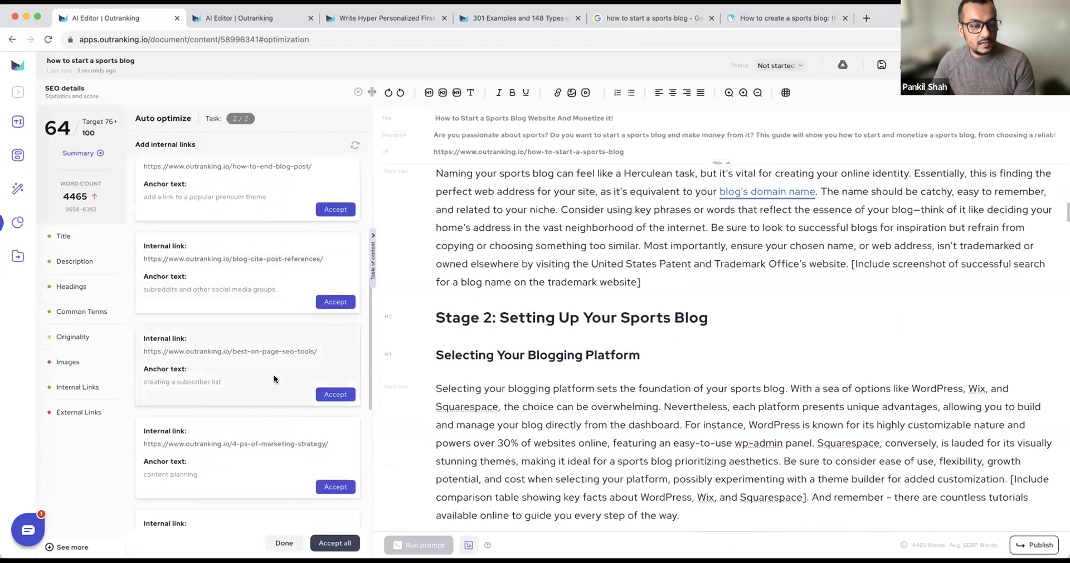
{"action": "scroll", "coordinate": [273, 375], "scroll_direction": "down", "scroll_amount": 1}
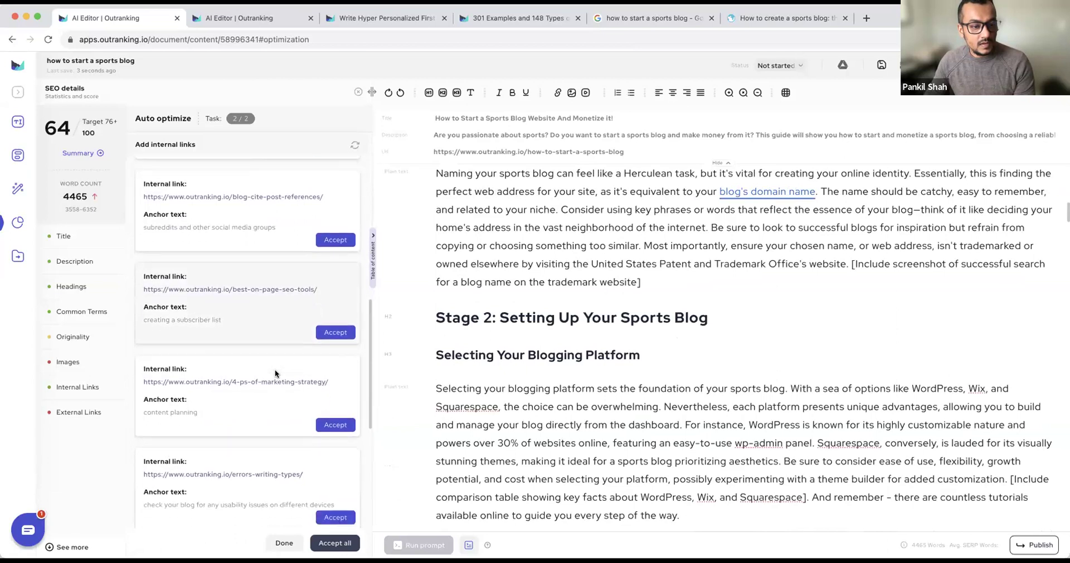
{"action": "left_click", "coordinate": [331, 242]}
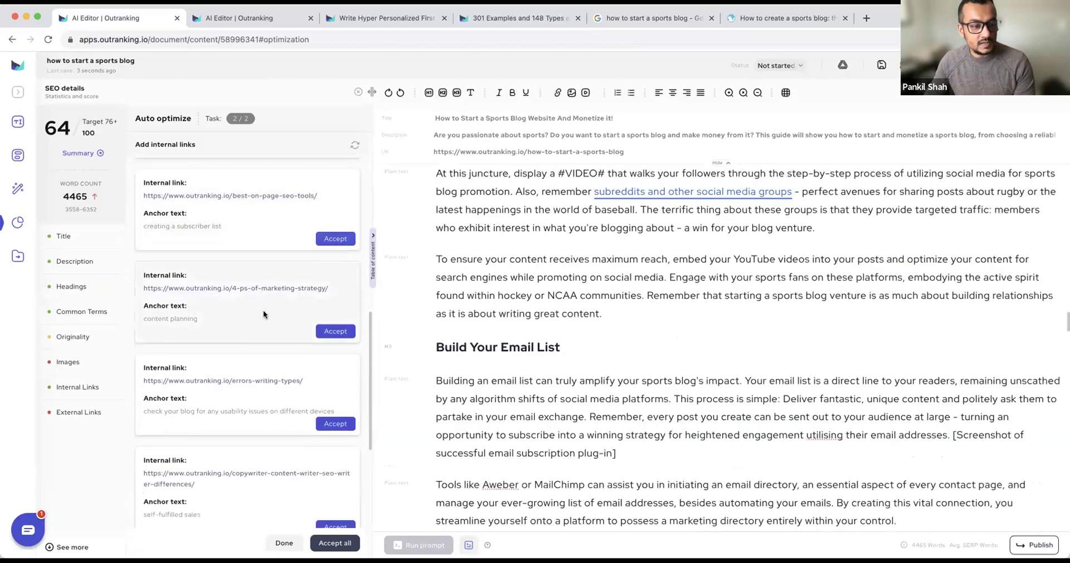
Accept the internal links for "content planning" and "check your blog for any usability issues on different devices", and look over the remaining suggestions
{"action": "scroll", "coordinate": [263, 312], "scroll_direction": "down", "scroll_amount": 1}
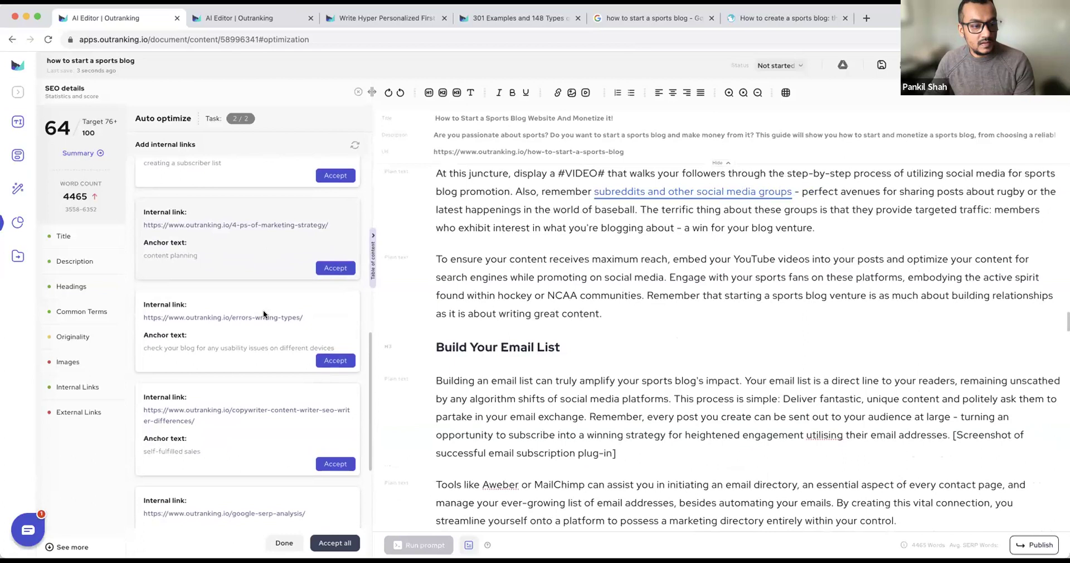
{"action": "left_click", "coordinate": [336, 268]}
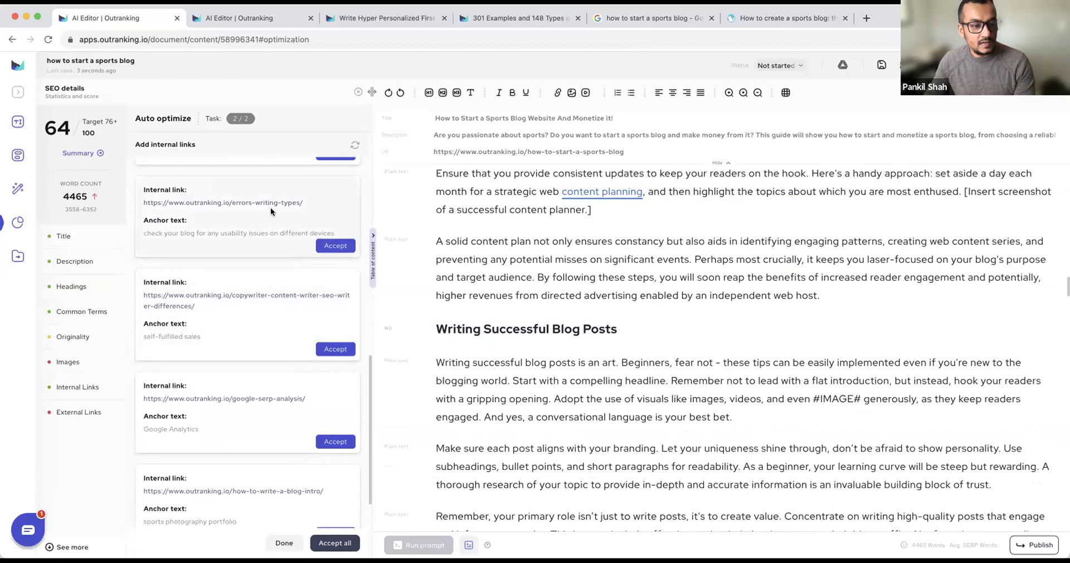
{"action": "left_click", "coordinate": [336, 245]}
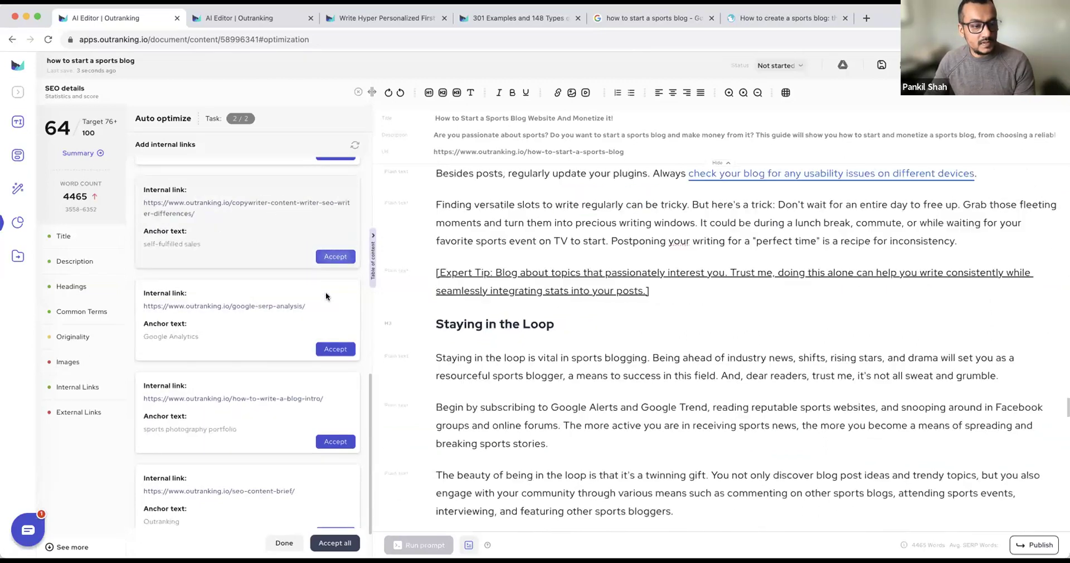
{"action": "scroll", "coordinate": [309, 300], "scroll_direction": "down", "scroll_amount": 2}
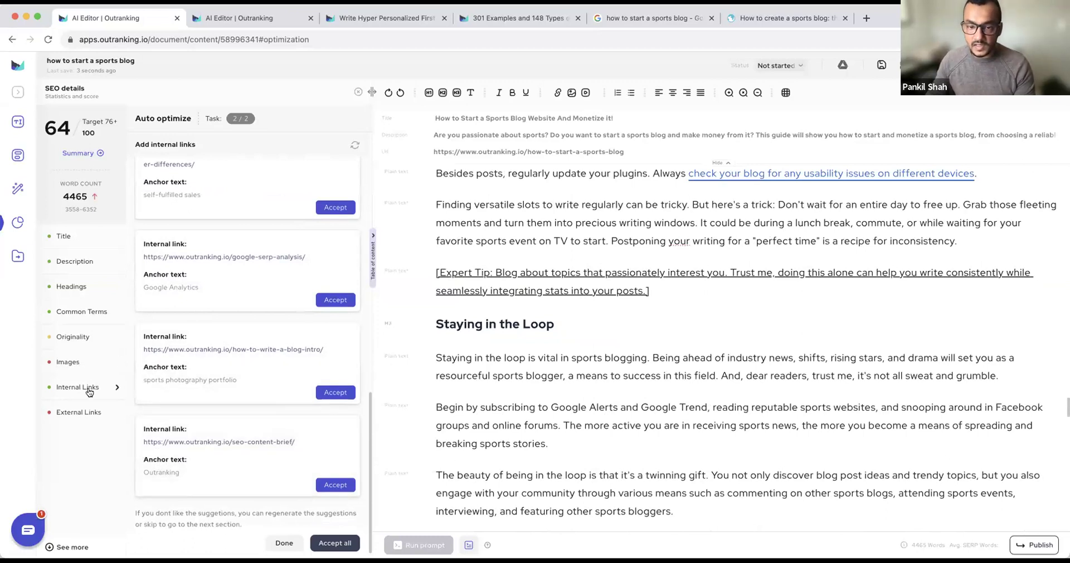
{"action": "scroll", "coordinate": [316, 203], "scroll_direction": "up", "scroll_amount": 1}
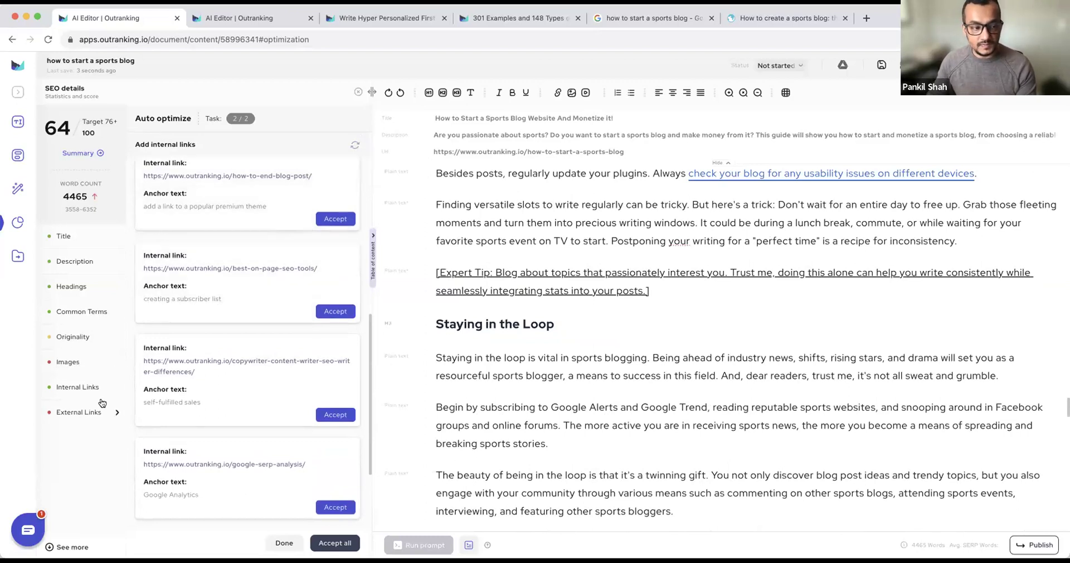
Generate an AI link suggestion for the ai-blog-post-generator page among the internal links and accept it with the anchor "blog about sports"
{"action": "left_click", "coordinate": [75, 388]}
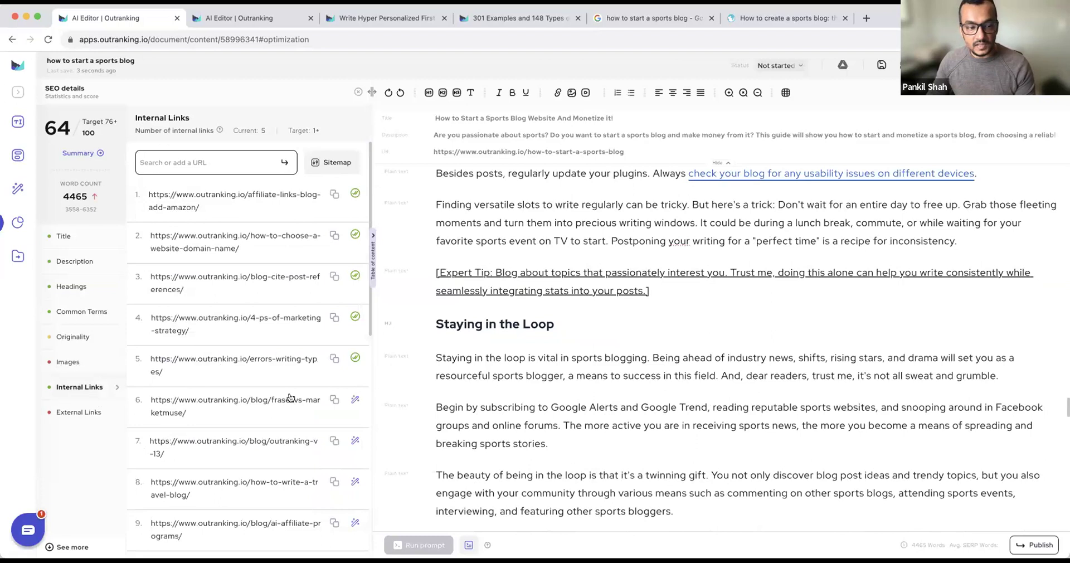
{"action": "scroll", "coordinate": [278, 384], "scroll_direction": "down", "scroll_amount": 4}
{"action": "scroll", "coordinate": [277, 382], "scroll_direction": "down", "scroll_amount": 5}
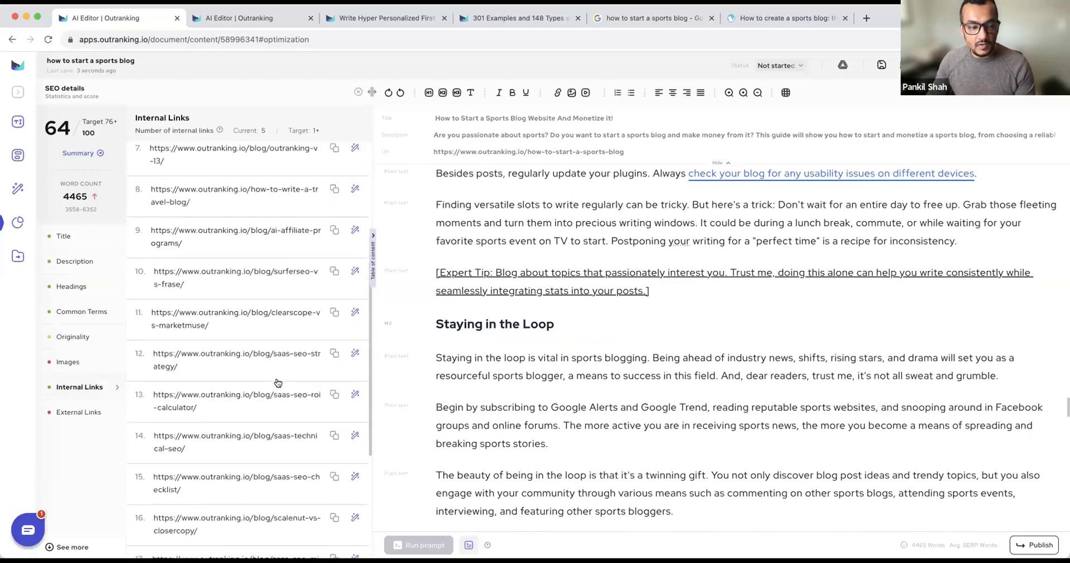
{"action": "left_click", "coordinate": [166, 543]}
{"action": "scroll", "coordinate": [314, 434], "scroll_direction": "down", "scroll_amount": 15}
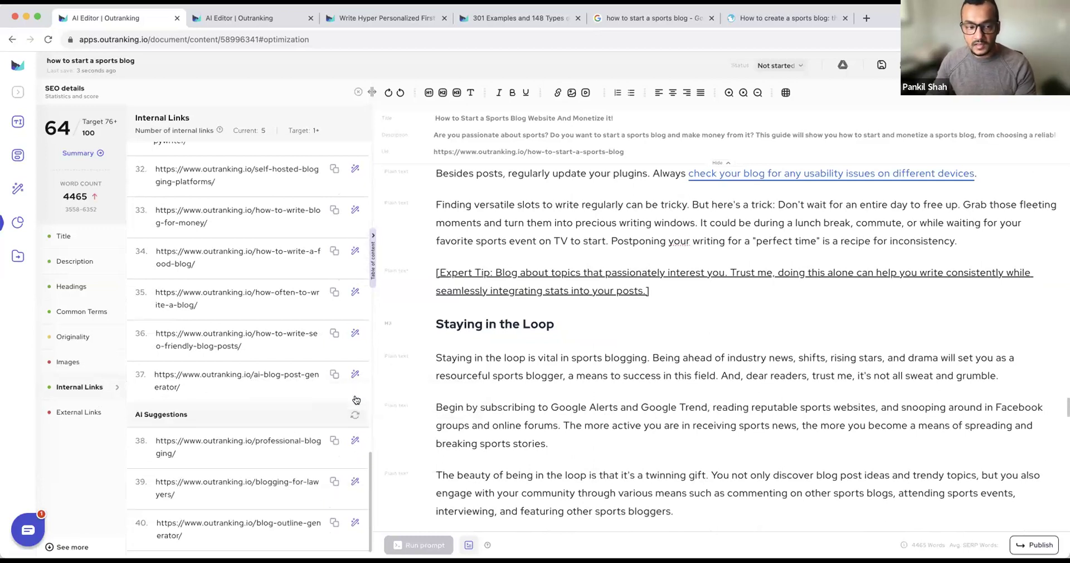
{"action": "left_click", "coordinate": [354, 414]}
{"action": "scroll", "coordinate": [331, 369], "scroll_direction": "down", "scroll_amount": 3}
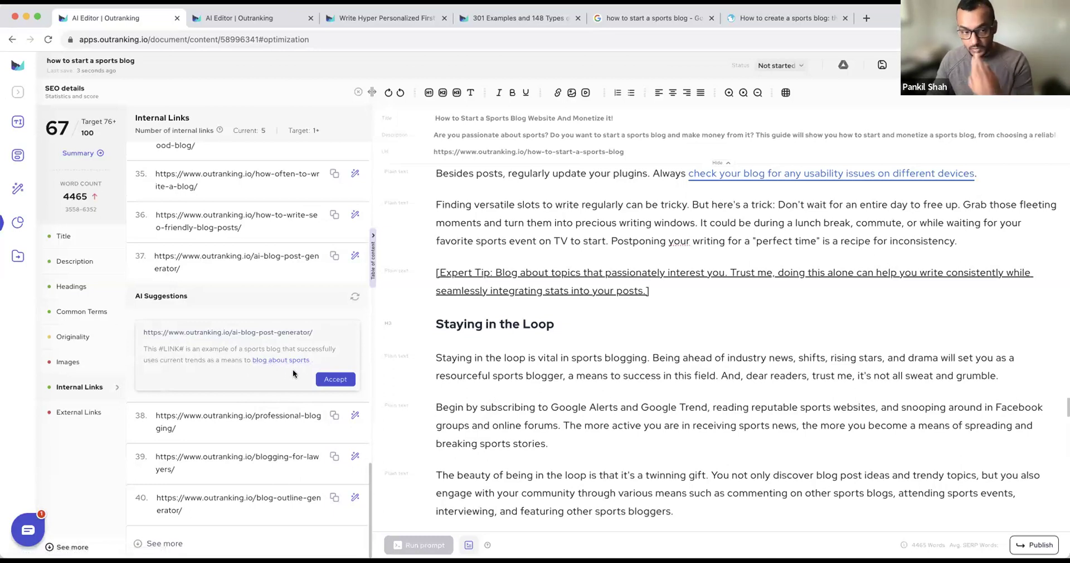
{"action": "left_click", "coordinate": [334, 380]}
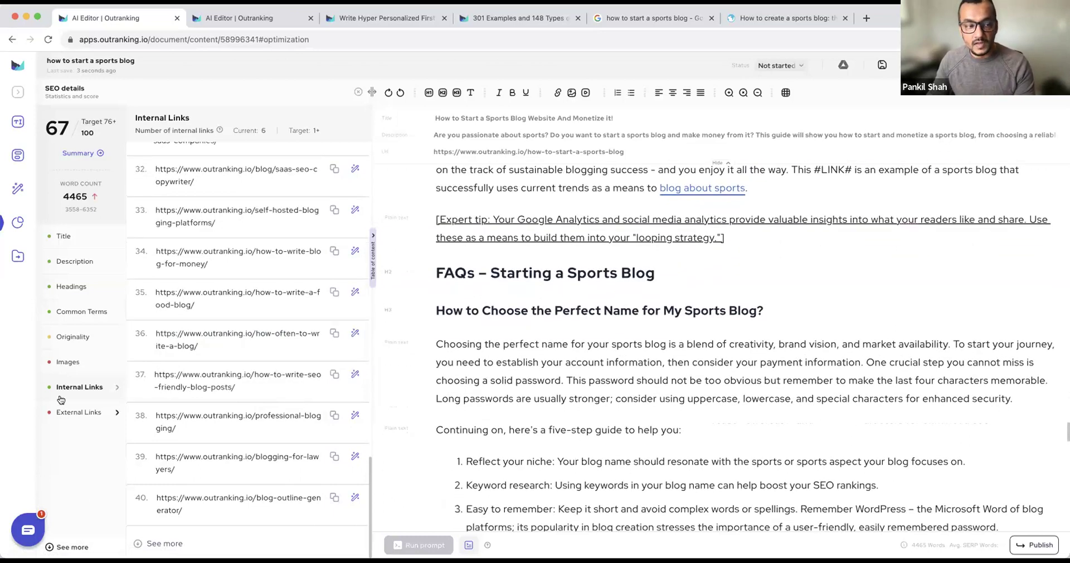
Review the score summary's readability against the average, highlight the Google Analytics expert tip, and compare the current originality with its target
{"action": "left_click", "coordinate": [77, 142]}
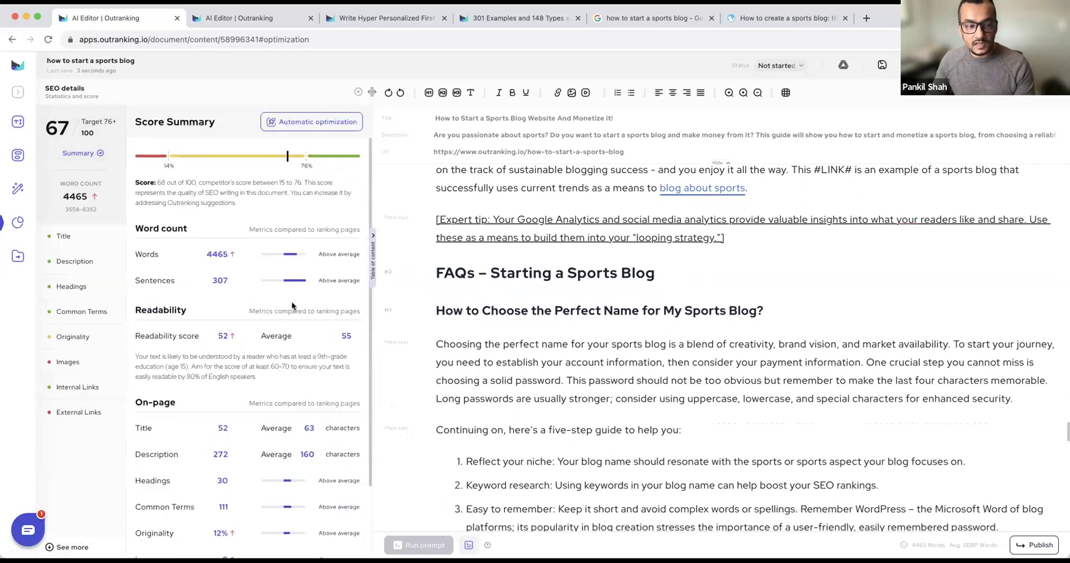
{"action": "scroll", "coordinate": [292, 302], "scroll_direction": "down", "scroll_amount": 2}
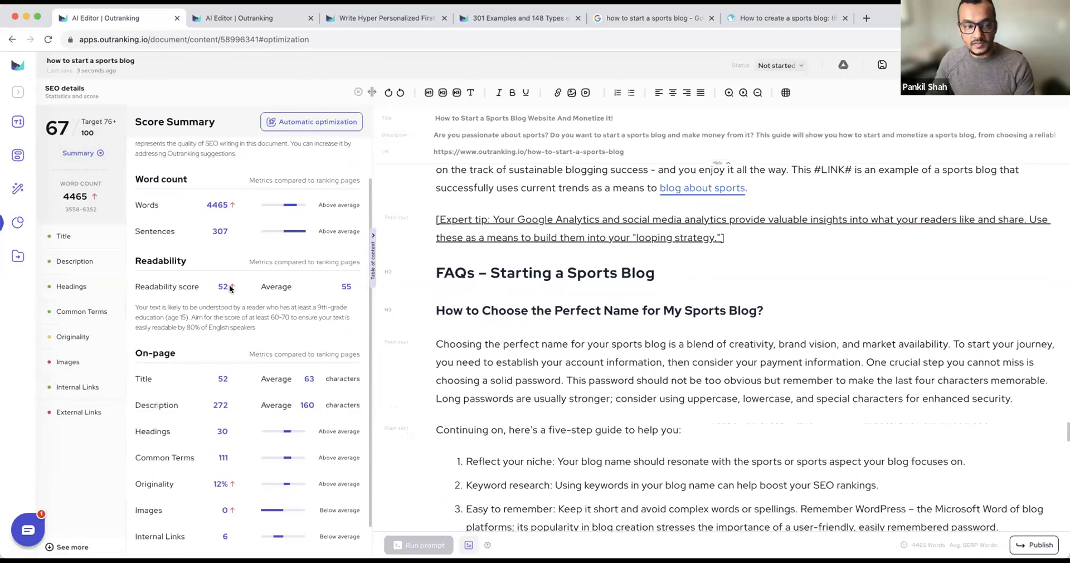
{"action": "double_click", "coordinate": [346, 286]}
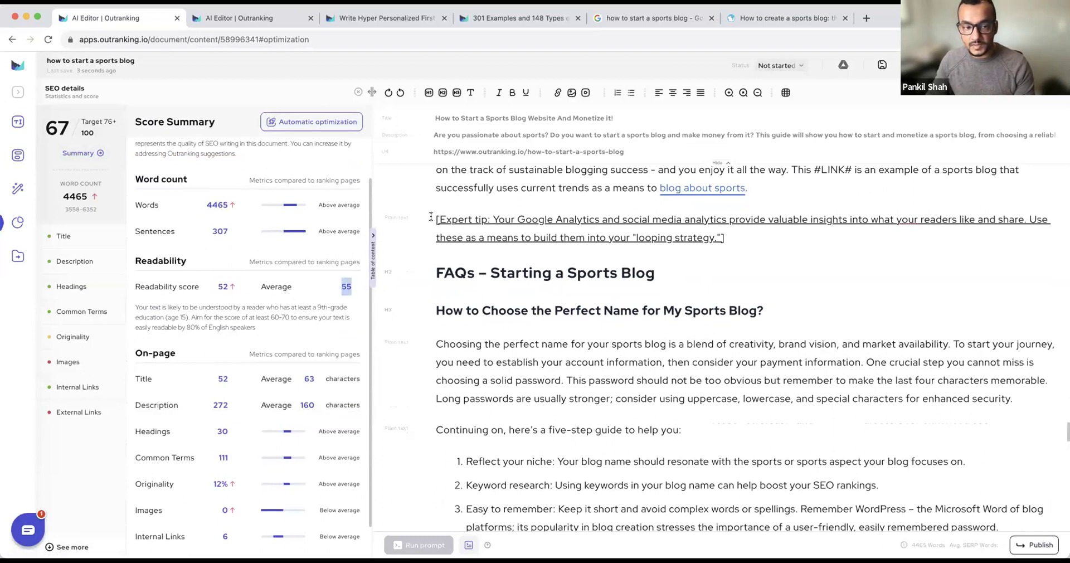
{"action": "triple_click", "coordinate": [762, 240]}
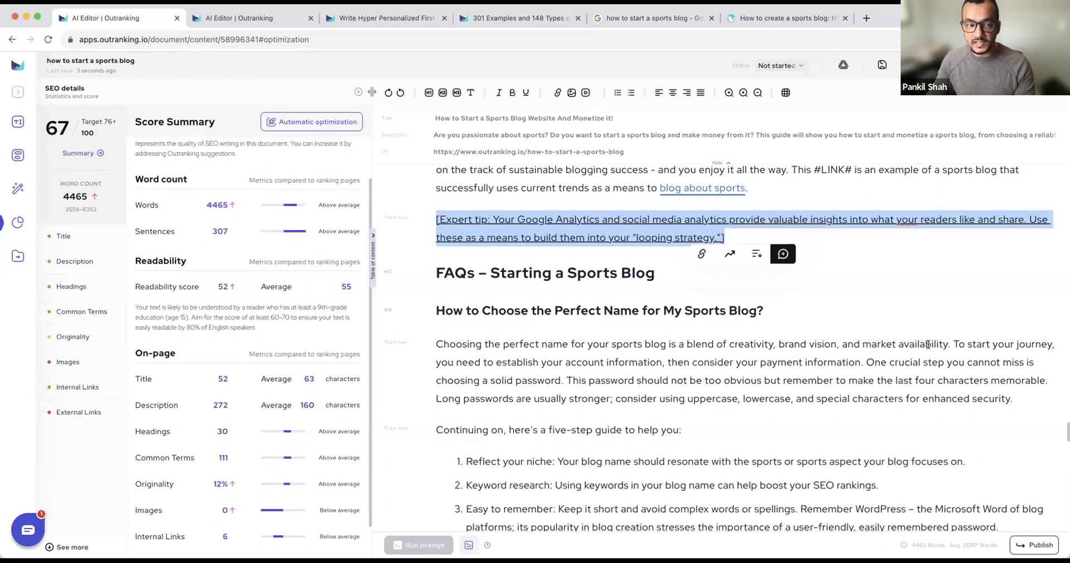
{"action": "scroll", "coordinate": [928, 344], "scroll_direction": "down", "scroll_amount": 1}
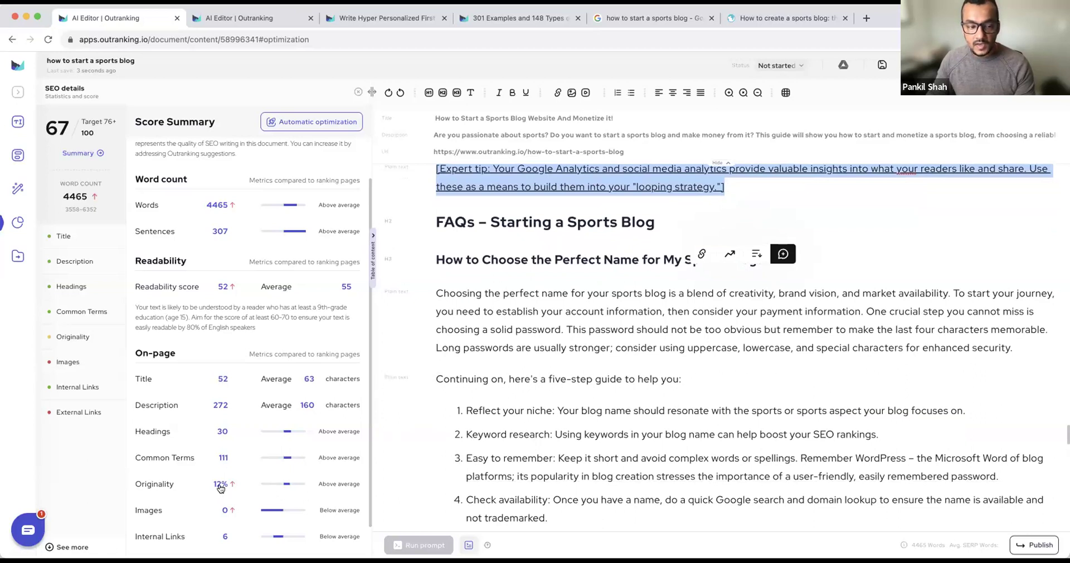
{"action": "left_click", "coordinate": [72, 336]}
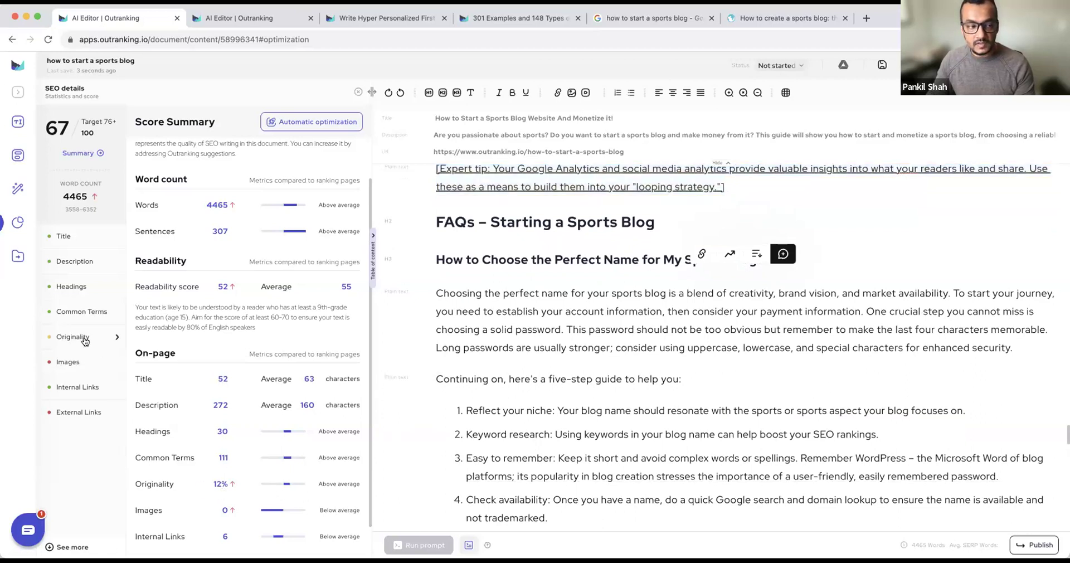
{"action": "left_click_drag", "start_coordinate": [313, 127], "coordinate": [198, 130]}
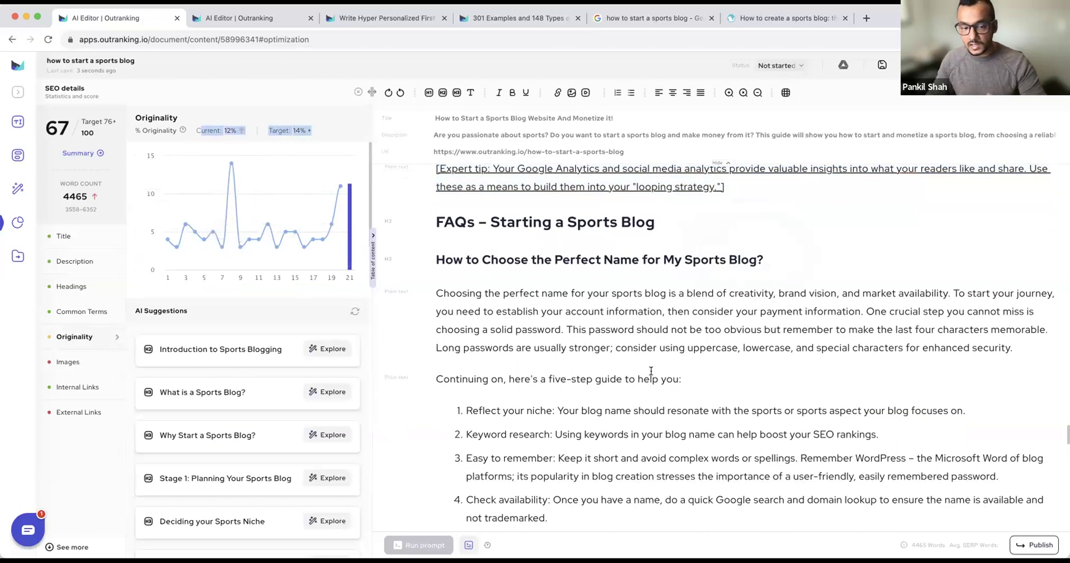
Move the bracketed notes about the famous blog screenshot, the blogger quote and the niche blog examples onto their own paragraphs
{"action": "scroll", "coordinate": [652, 370], "scroll_direction": "up", "scroll_amount": 5}
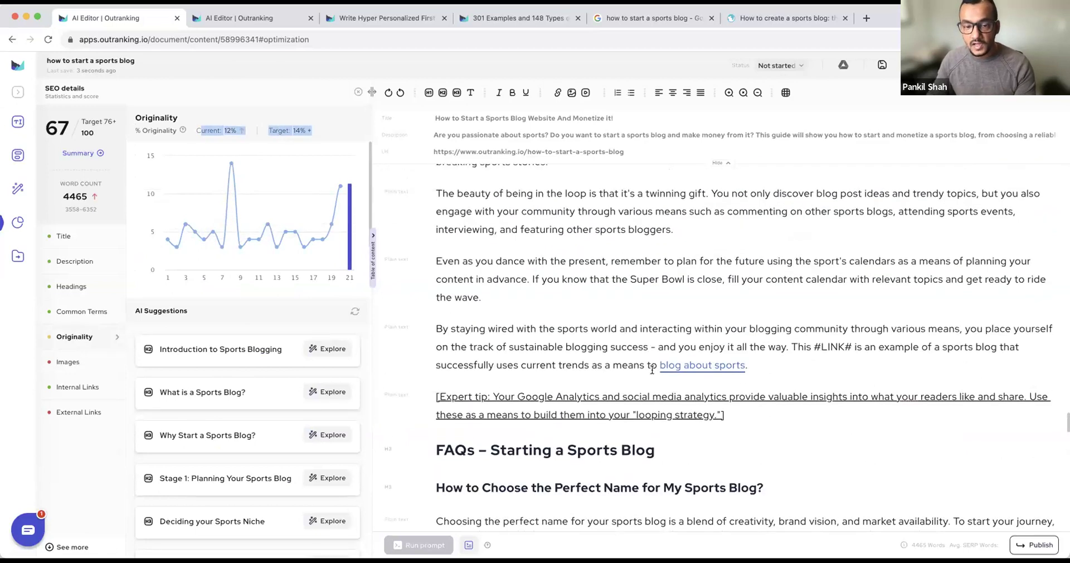
{"action": "scroll", "coordinate": [651, 369], "scroll_direction": "up", "scroll_amount": 10}
{"action": "scroll", "coordinate": [652, 369], "scroll_direction": "up", "scroll_amount": 20}
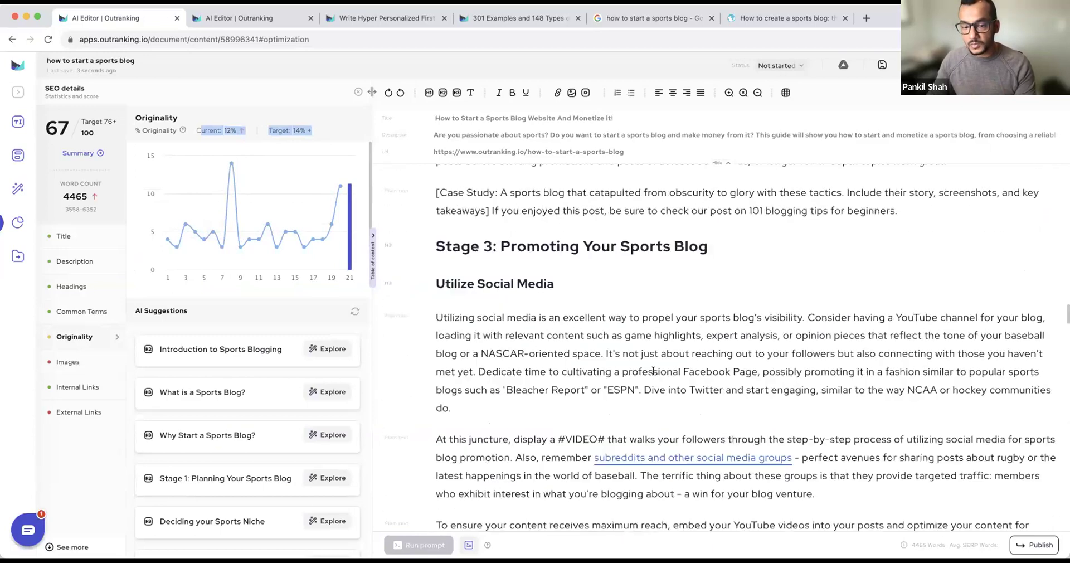
{"action": "scroll", "coordinate": [653, 370], "scroll_direction": "down", "scroll_amount": 4}
{"action": "scroll", "coordinate": [653, 370], "scroll_direction": "up", "scroll_amount": 2}
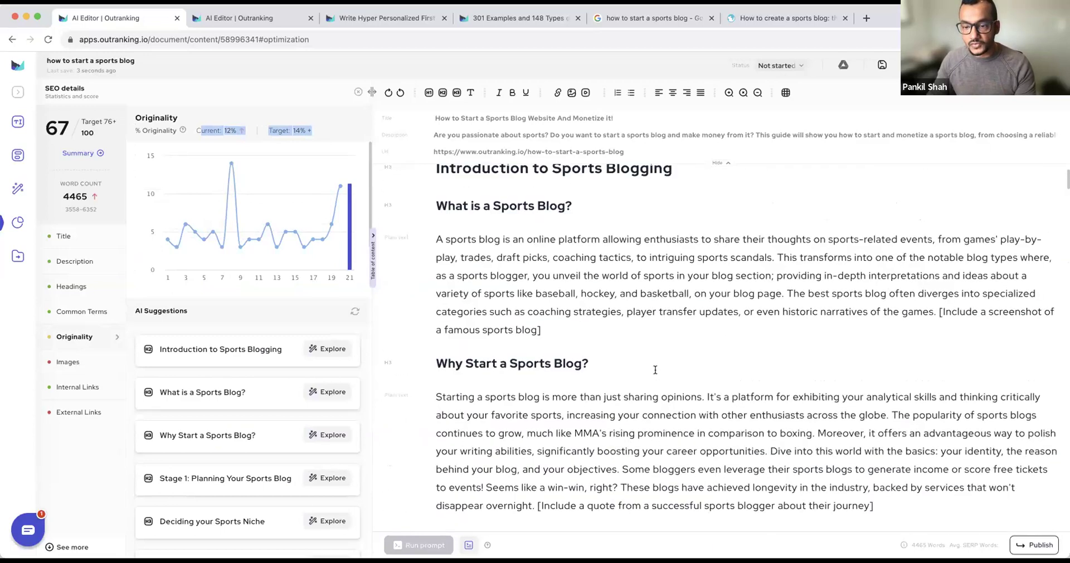
{"action": "left_click", "coordinate": [940, 311]}
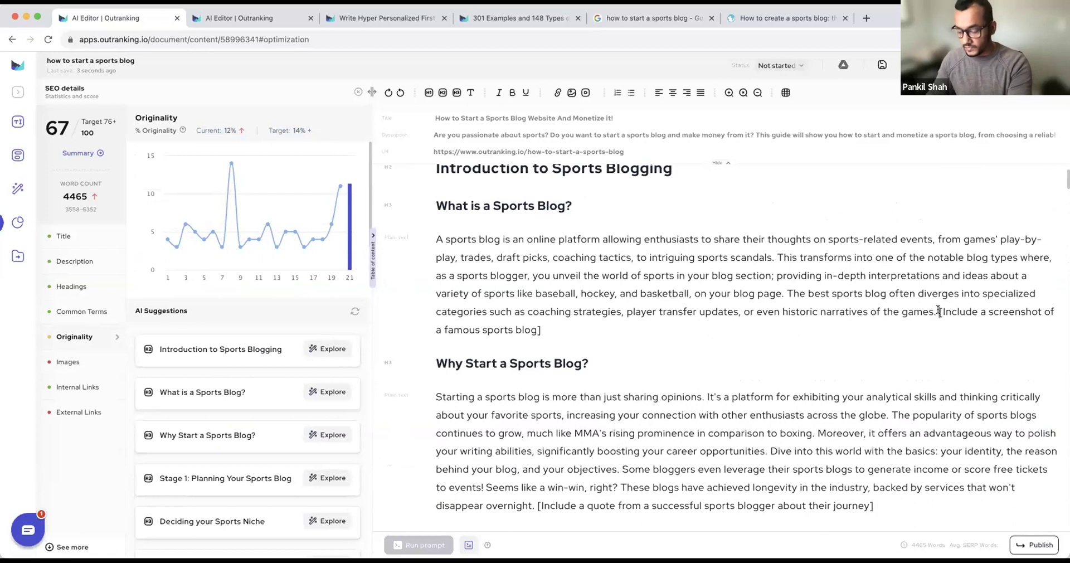
{"action": "key", "text": "Return"}
{"action": "scroll", "coordinate": [821, 385], "scroll_direction": "down", "scroll_amount": 2}
{"action": "scroll", "coordinate": [821, 385], "scroll_direction": "down", "scroll_amount": 3}
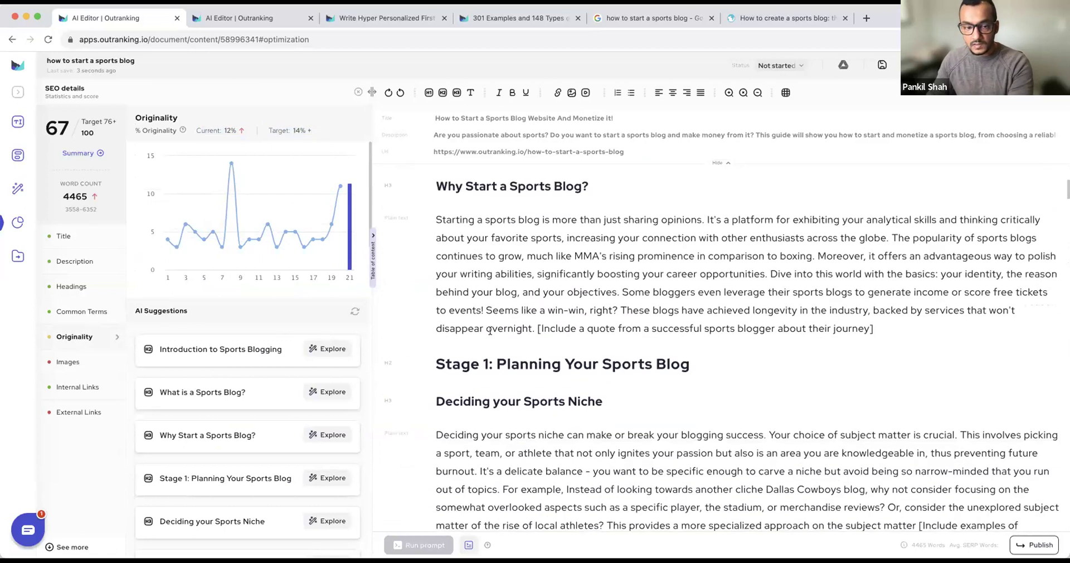
{"action": "left_click", "coordinate": [536, 328]}
{"action": "key", "text": "Return"}
{"action": "scroll", "coordinate": [615, 394], "scroll_direction": "down", "scroll_amount": 6}
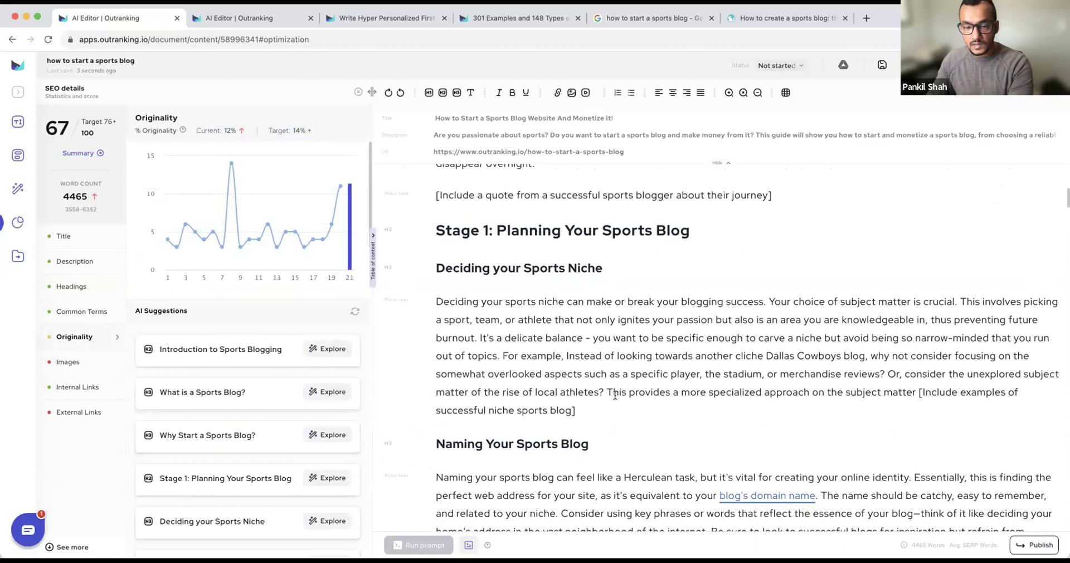
{"action": "left_click", "coordinate": [917, 392]}
{"action": "key", "text": "Return"}
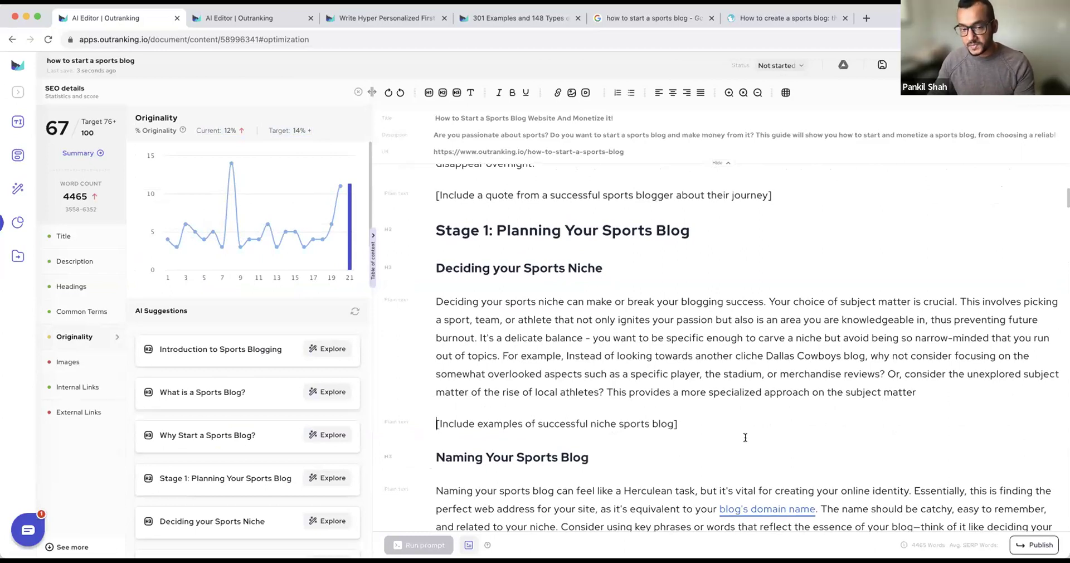
Examine the sections from "Deciding your Sports Niche" to "Picking the Right Theme", highlighting paragraphs and placeholder notes that need original material
{"action": "scroll", "coordinate": [745, 437], "scroll_direction": "down", "scroll_amount": 2}
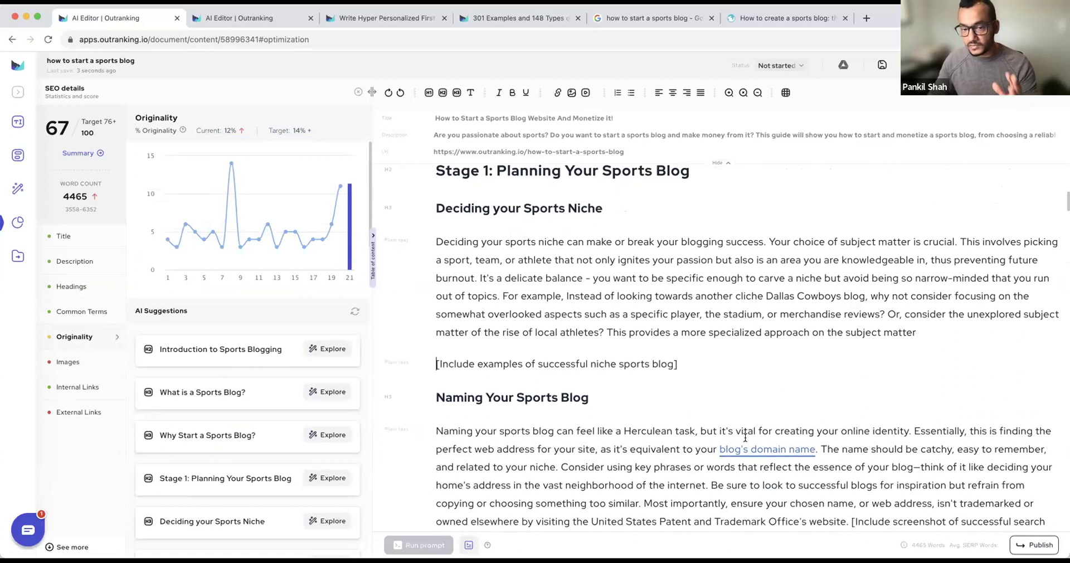
{"action": "scroll", "coordinate": [745, 437], "scroll_direction": "down", "scroll_amount": 1}
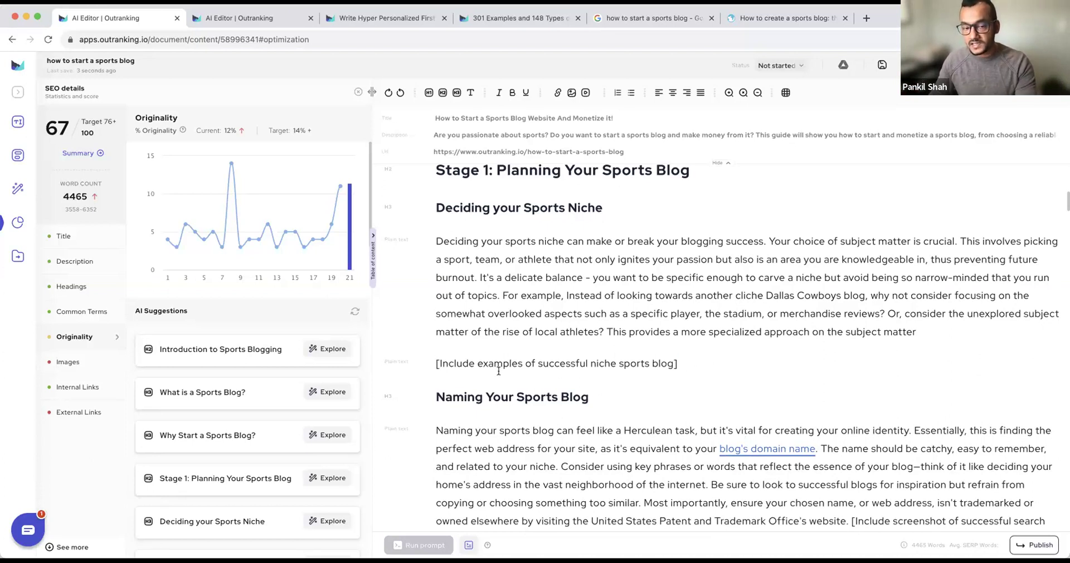
{"action": "left_click_drag", "start_coordinate": [691, 362], "coordinate": [445, 332]}
{"action": "left_click_drag", "start_coordinate": [435, 241], "coordinate": [953, 331]}
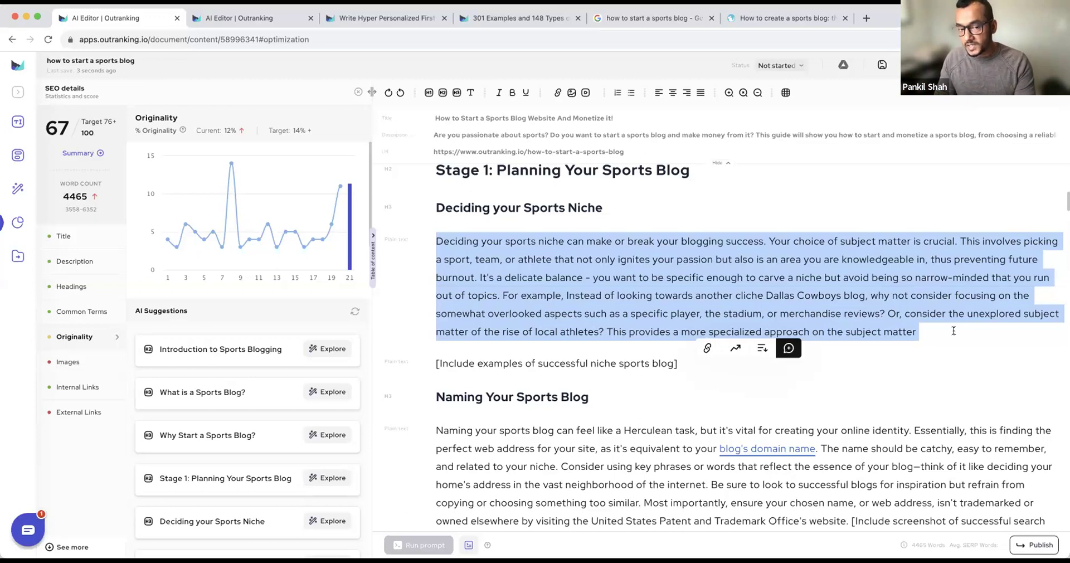
{"action": "scroll", "coordinate": [930, 379], "scroll_direction": "down", "scroll_amount": 2}
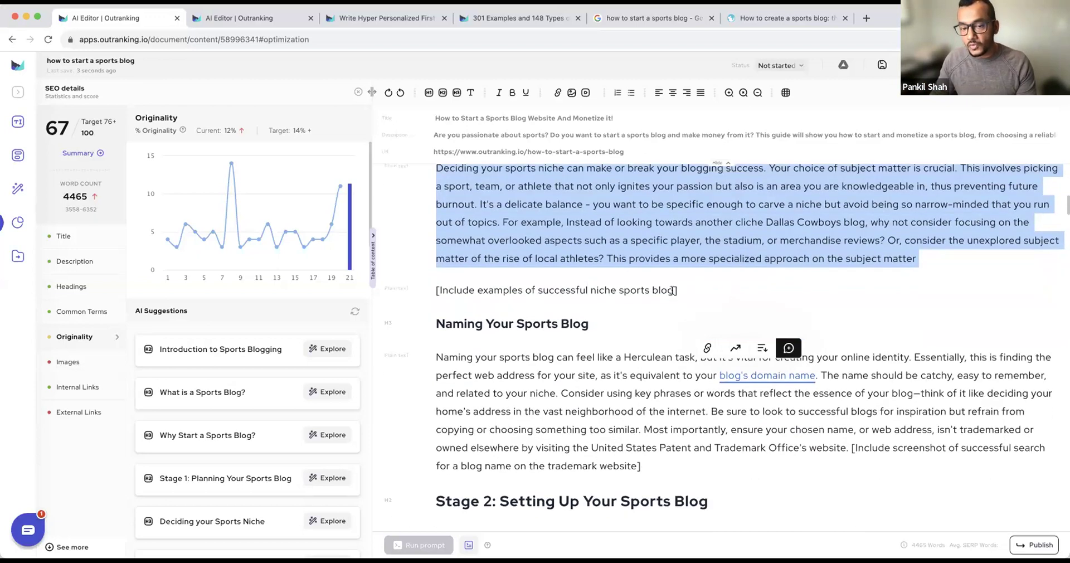
{"action": "left_click_drag", "start_coordinate": [676, 291], "coordinate": [414, 290]}
{"action": "scroll", "coordinate": [896, 295], "scroll_direction": "down", "scroll_amount": 4}
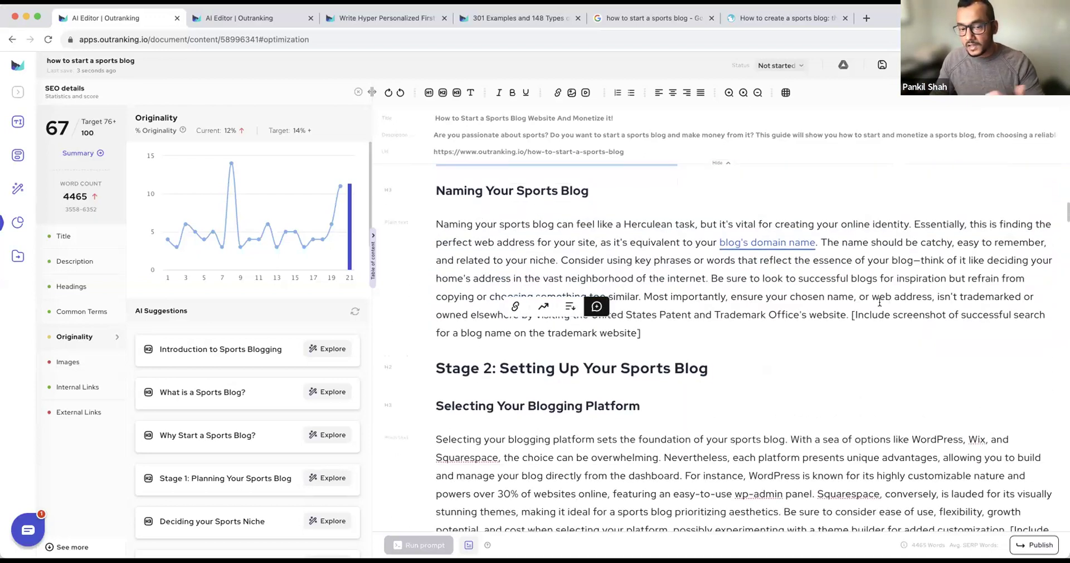
{"action": "left_click_drag", "start_coordinate": [1051, 314], "coordinate": [436, 224]}
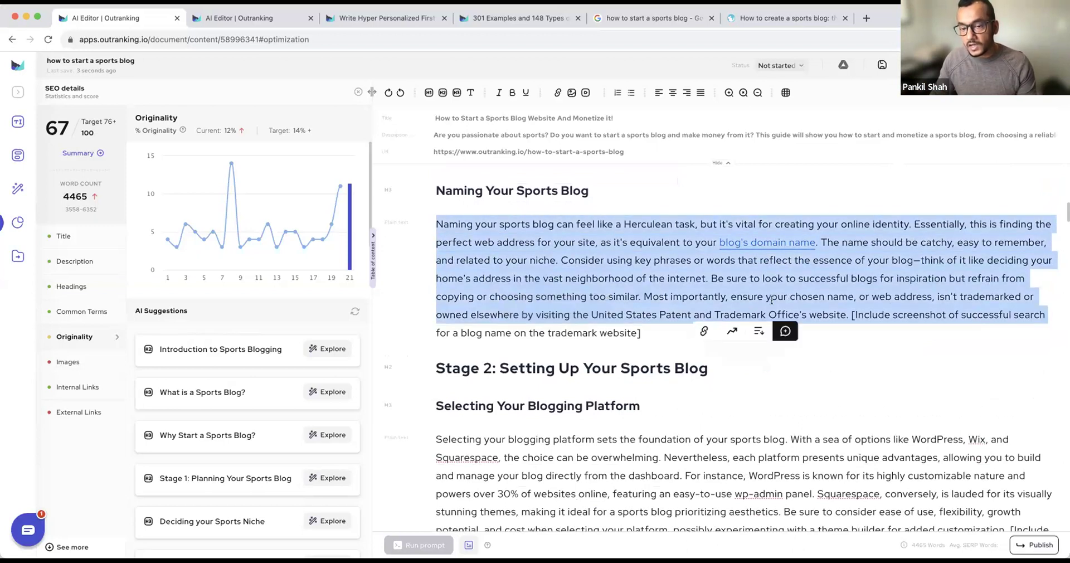
{"action": "scroll", "coordinate": [873, 336], "scroll_direction": "down", "scroll_amount": 7}
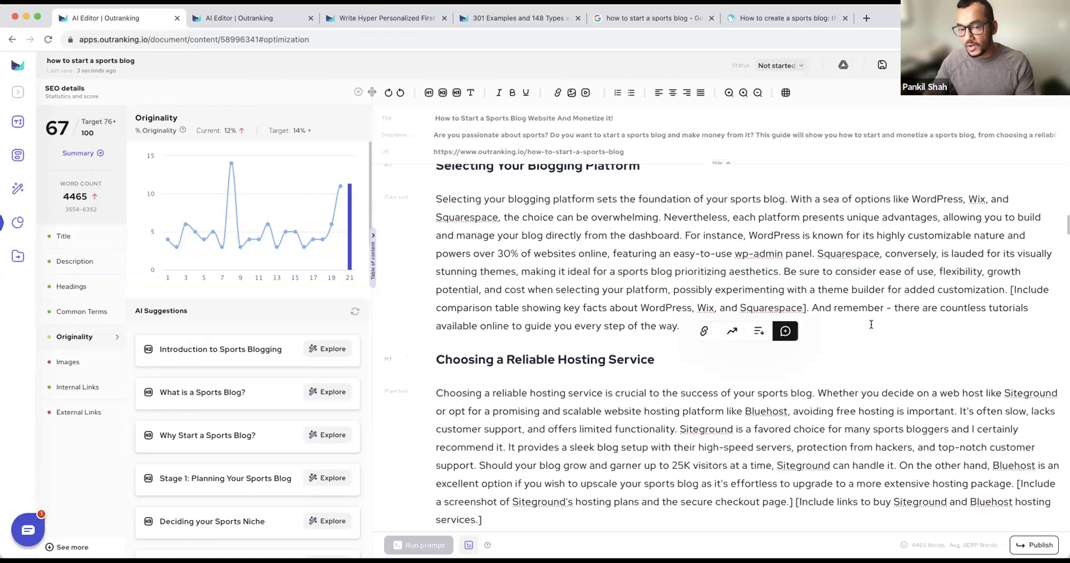
{"action": "scroll", "coordinate": [879, 334], "scroll_direction": "down", "scroll_amount": 4}
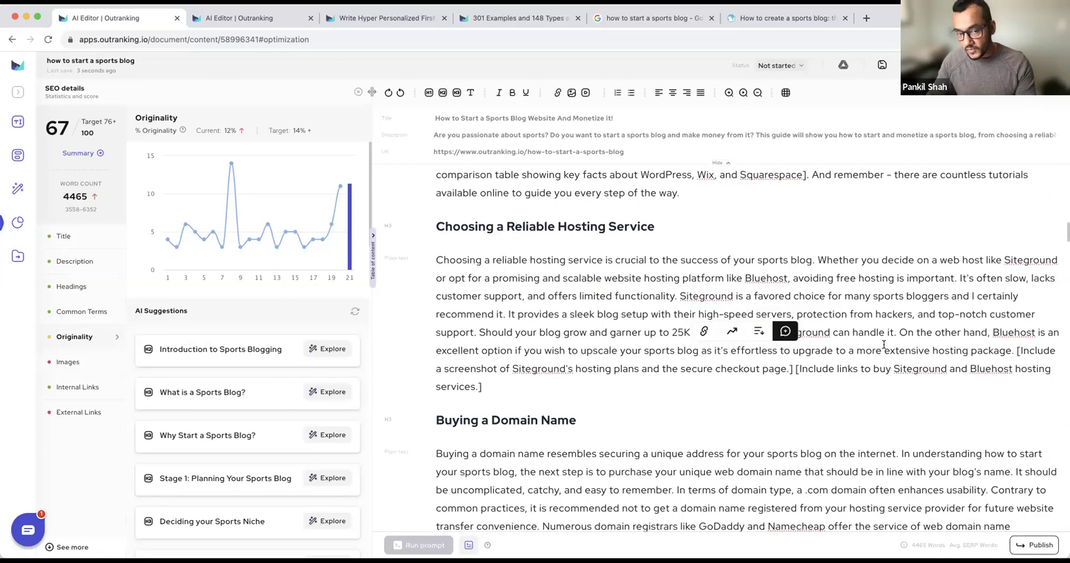
{"action": "scroll", "coordinate": [884, 345], "scroll_direction": "down", "scroll_amount": 5}
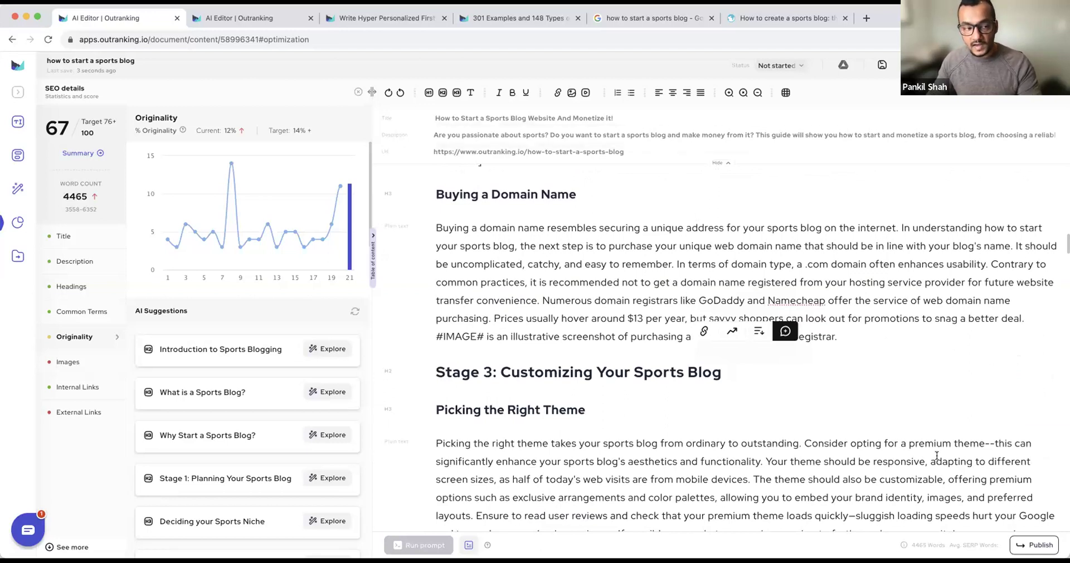
Check the score summary, then open the WordPress export options and look at the website and category fields
{"action": "left_click", "coordinate": [68, 140]}
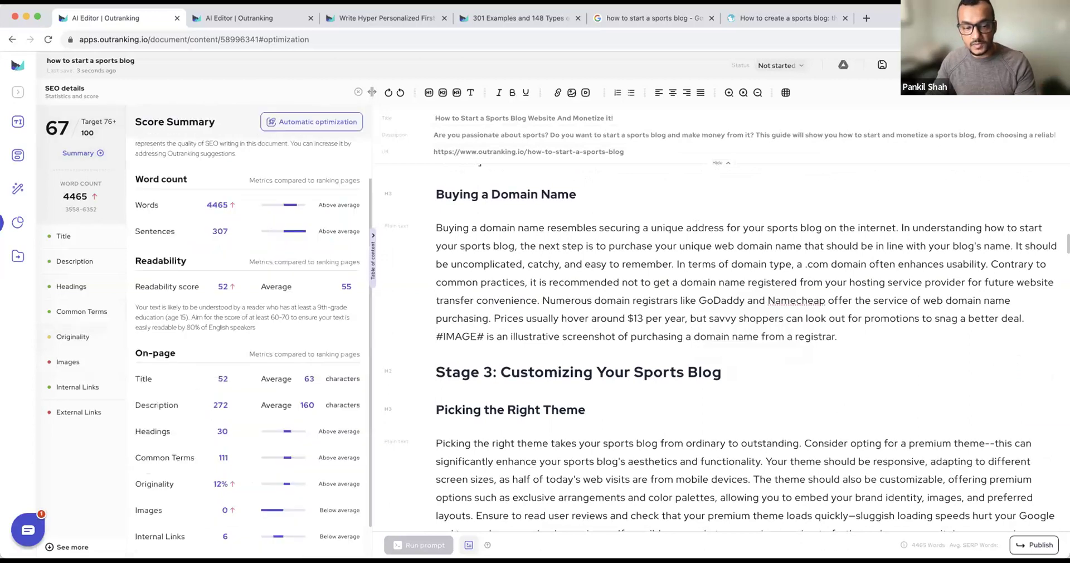
{"action": "left_click", "coordinate": [17, 256]}
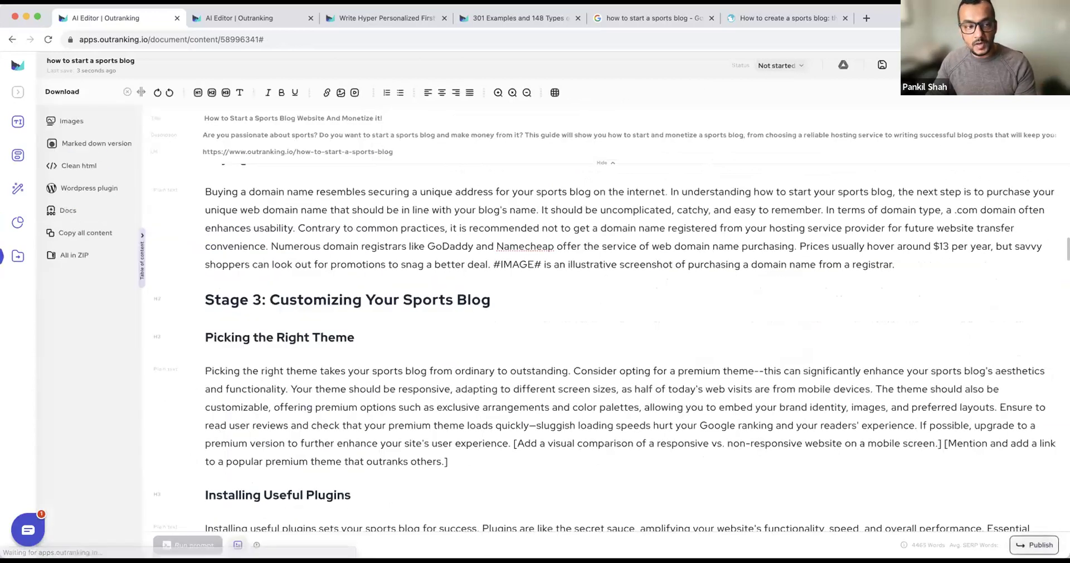
{"action": "left_click", "coordinate": [91, 190]}
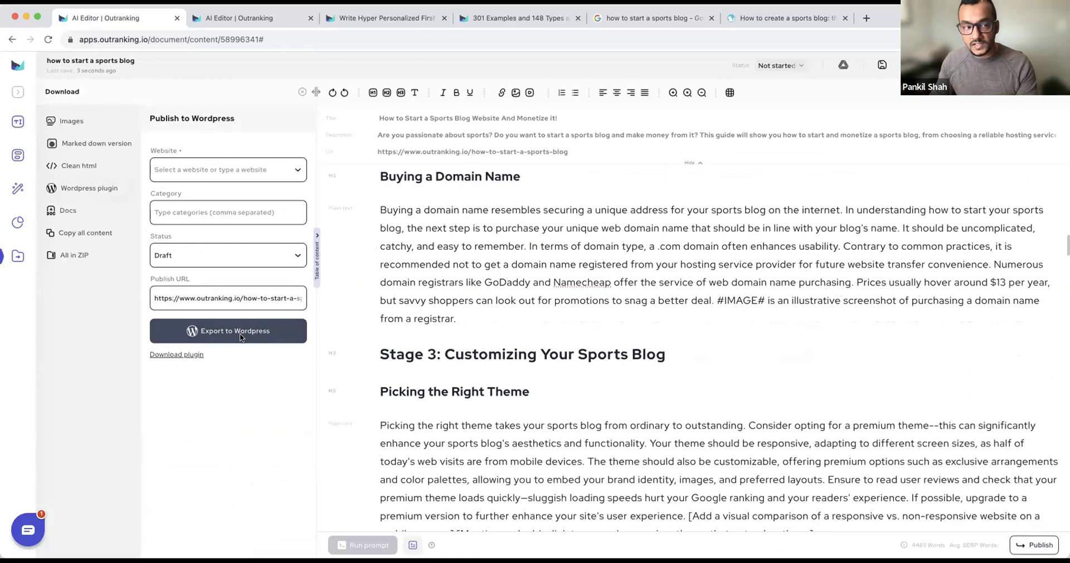
{"action": "left_click", "coordinate": [234, 166]}
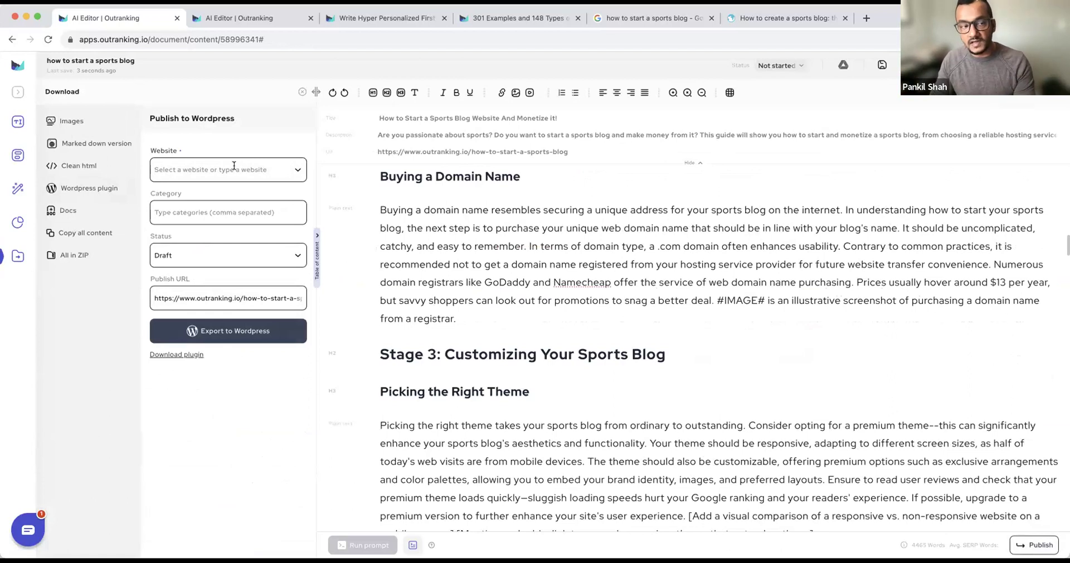
{"action": "left_click", "coordinate": [154, 213]}
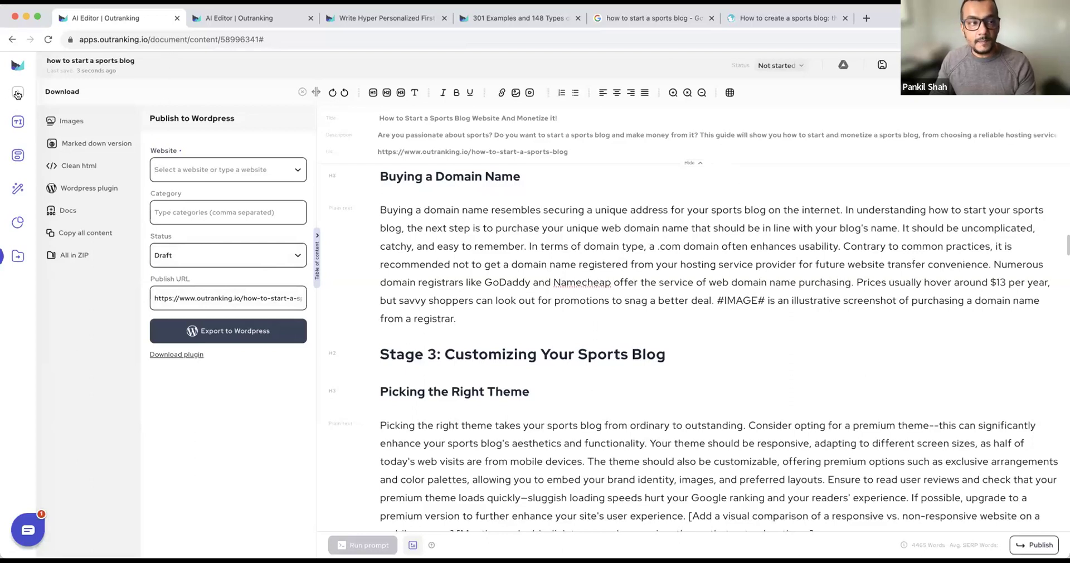
{"action": "left_click", "coordinate": [17, 223]}
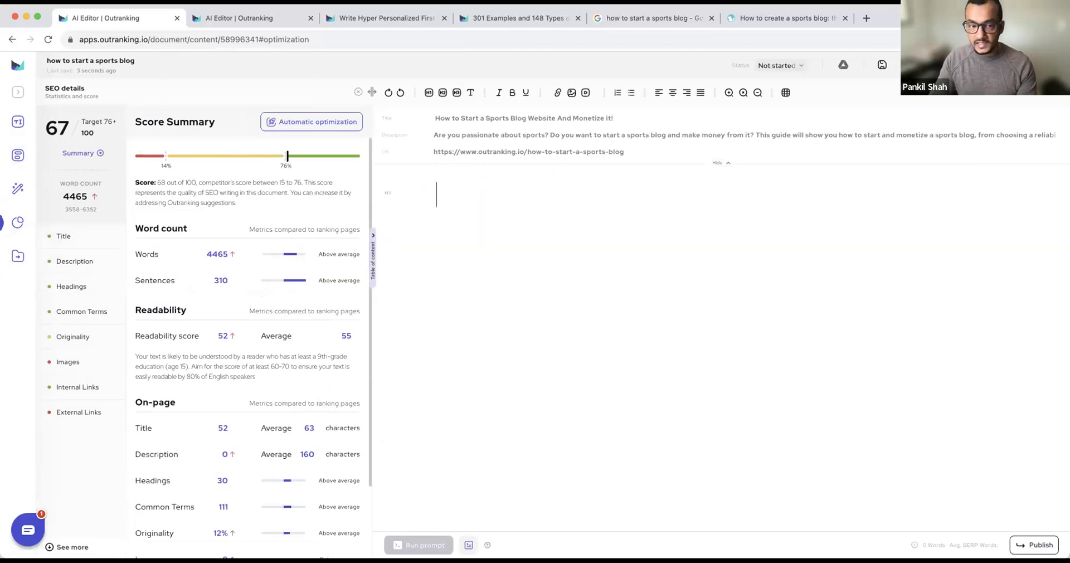
{"action": "left_click", "coordinate": [757, 20]}
{"action": "left_click", "coordinate": [392, 37]}
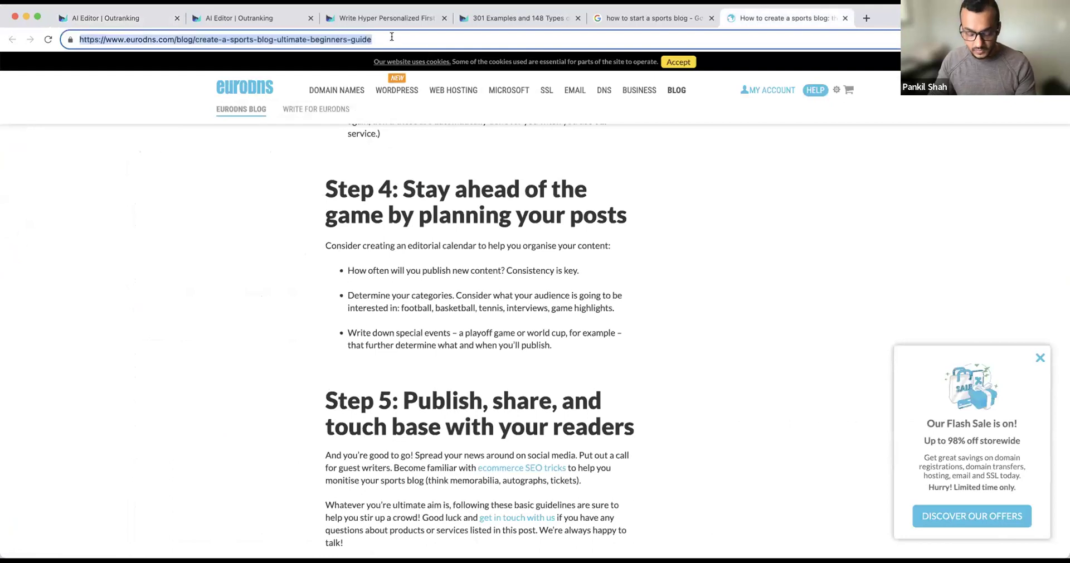
{"action": "left_click", "coordinate": [212, 18]}
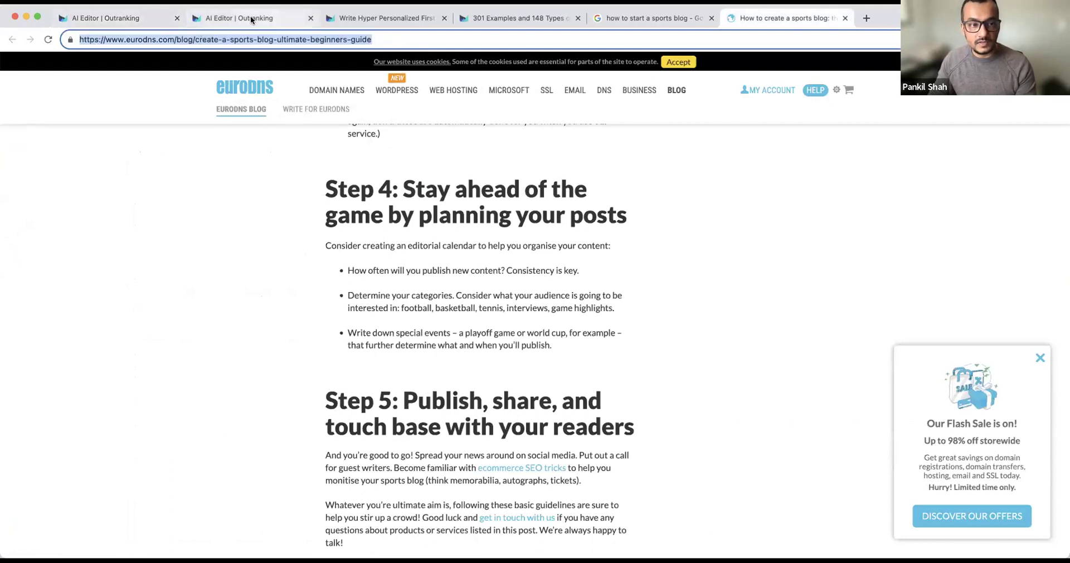
{"action": "left_click", "coordinate": [132, 18]}
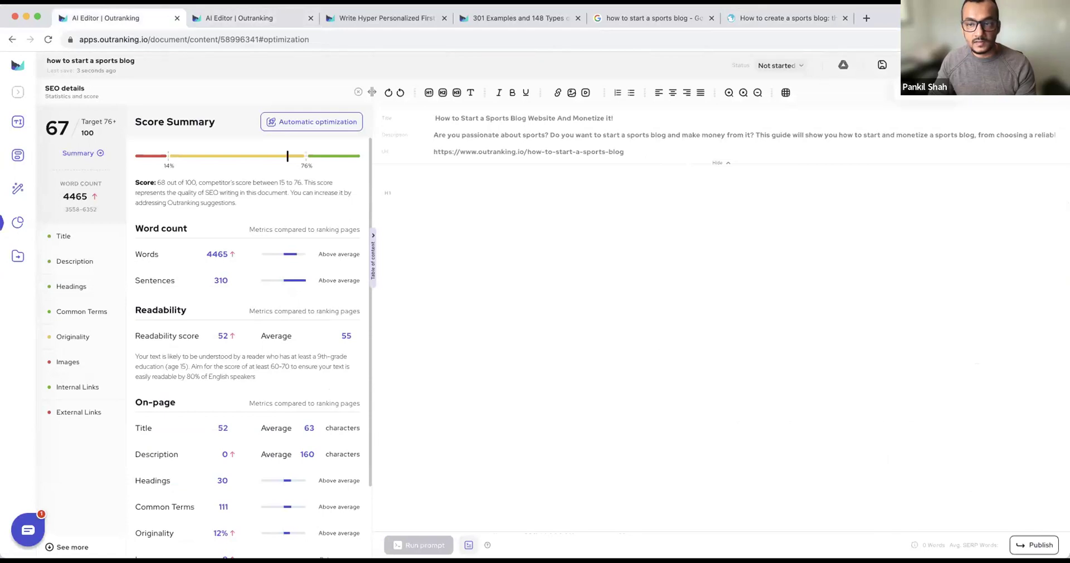
{"action": "left_click", "coordinate": [927, 84]}
{"action": "left_click", "coordinate": [585, 298]}
{"action": "key", "text": "super+v"}
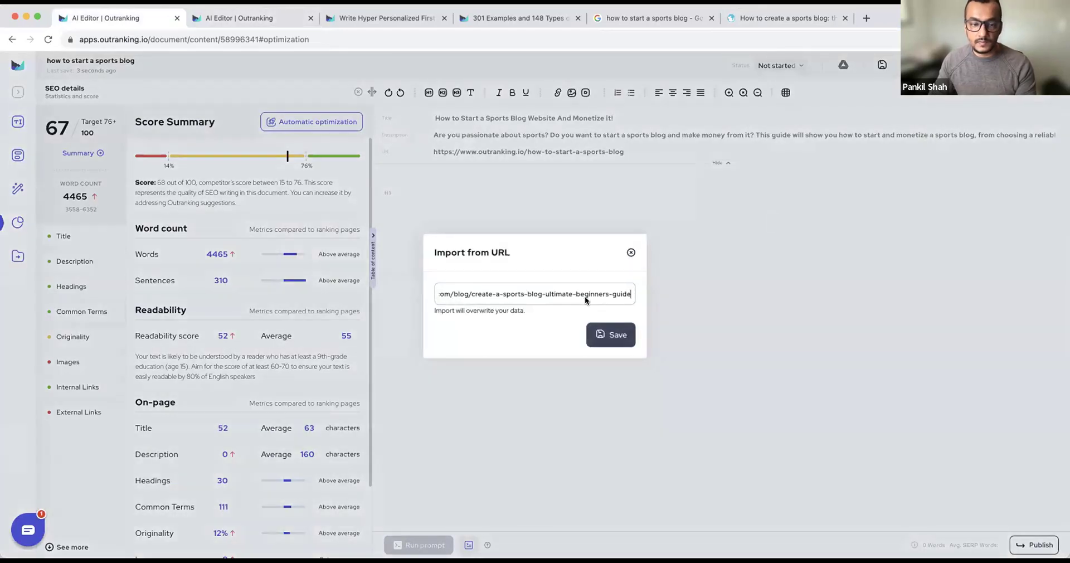
{"action": "left_click", "coordinate": [617, 336]}
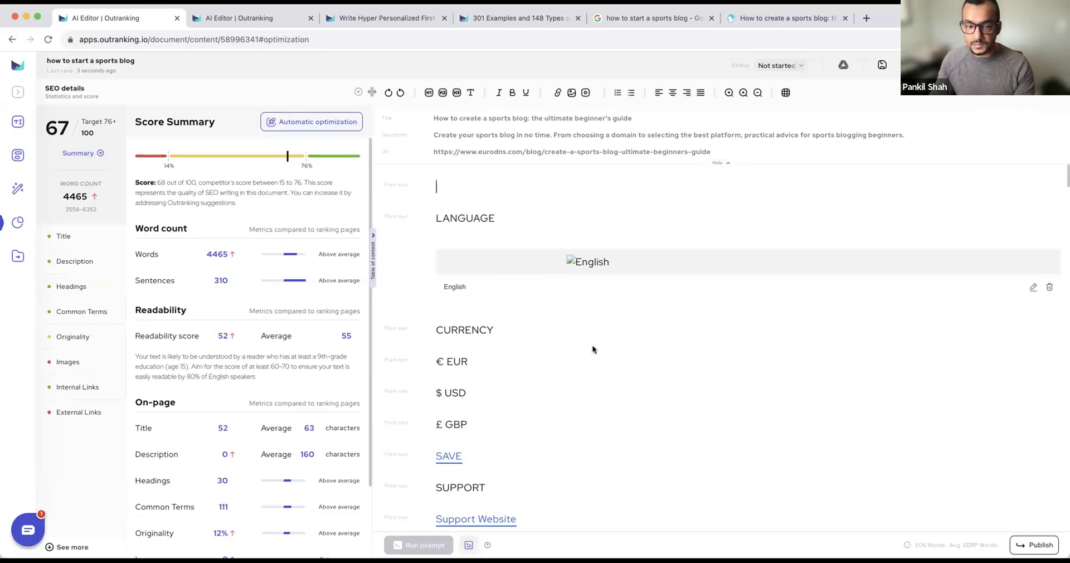
Delete the imported site header text above the main heading and the "Blog > Grow Your Business > E-Commerce" breadcrumb line
{"action": "scroll", "coordinate": [593, 348], "scroll_direction": "down", "scroll_amount": 5}
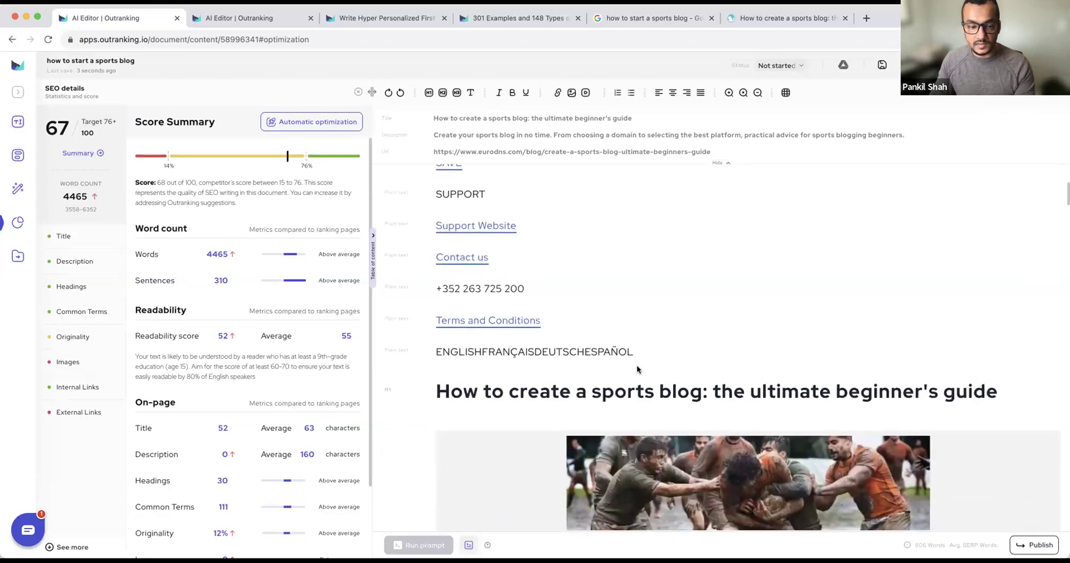
{"action": "key", "text": "super+shift+Up"}
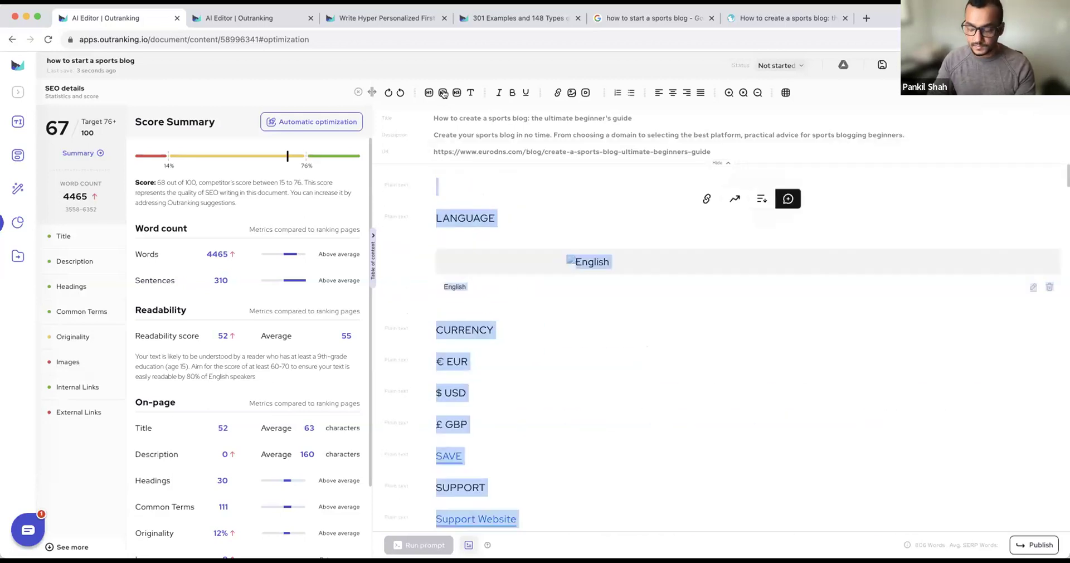
{"action": "key", "text": "BackSpace"}
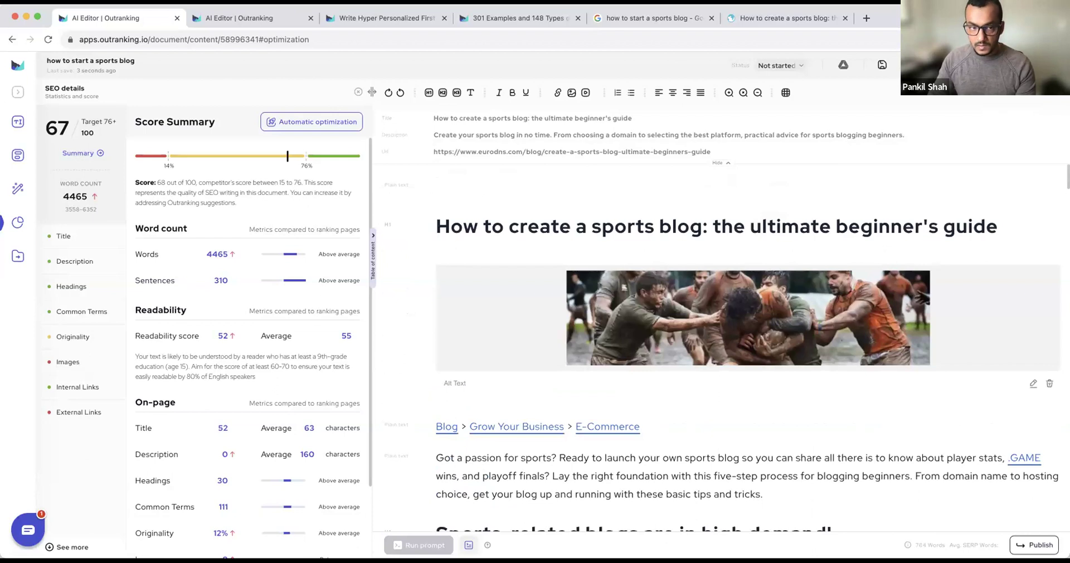
{"action": "scroll", "coordinate": [813, 278], "scroll_direction": "down", "scroll_amount": 5}
{"action": "scroll", "coordinate": [813, 277], "scroll_direction": "up", "scroll_amount": 3}
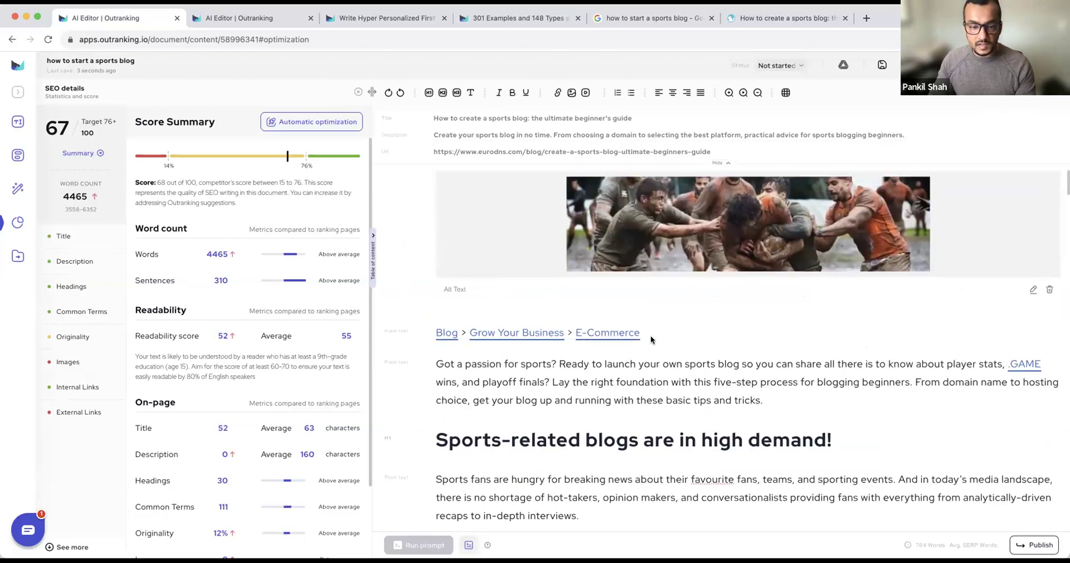
{"action": "left_click_drag", "start_coordinate": [653, 335], "coordinate": [395, 331]}
{"action": "key", "text": "BackSpace"}
Delete the imported links after the Step 5 section, from "Photo credit" through the related articles to "COMPANY NEWS"
{"action": "scroll", "coordinate": [851, 333], "scroll_direction": "down", "scroll_amount": 15}
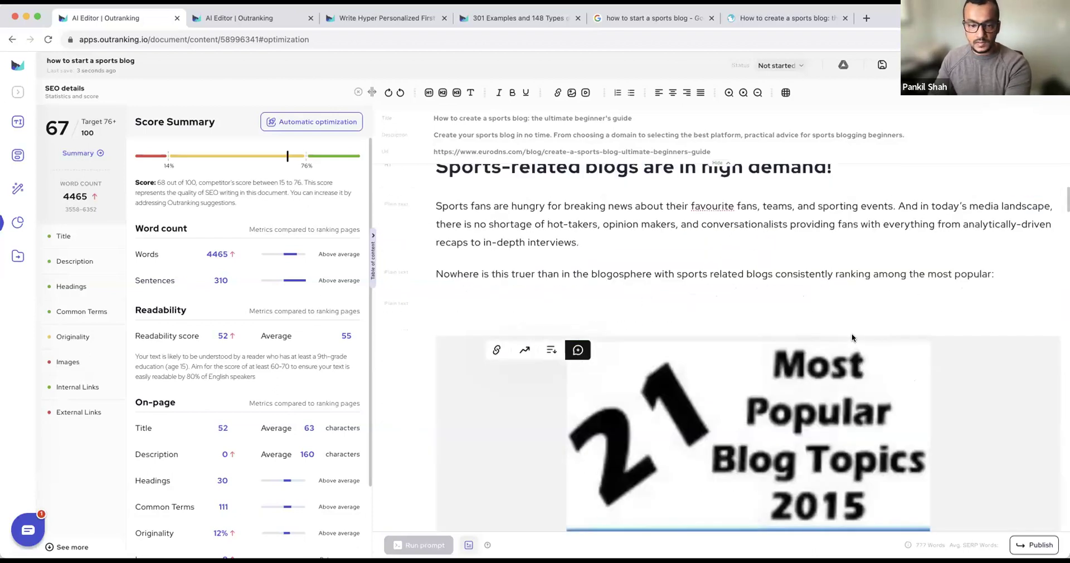
{"action": "scroll", "coordinate": [851, 337], "scroll_direction": "down", "scroll_amount": 20}
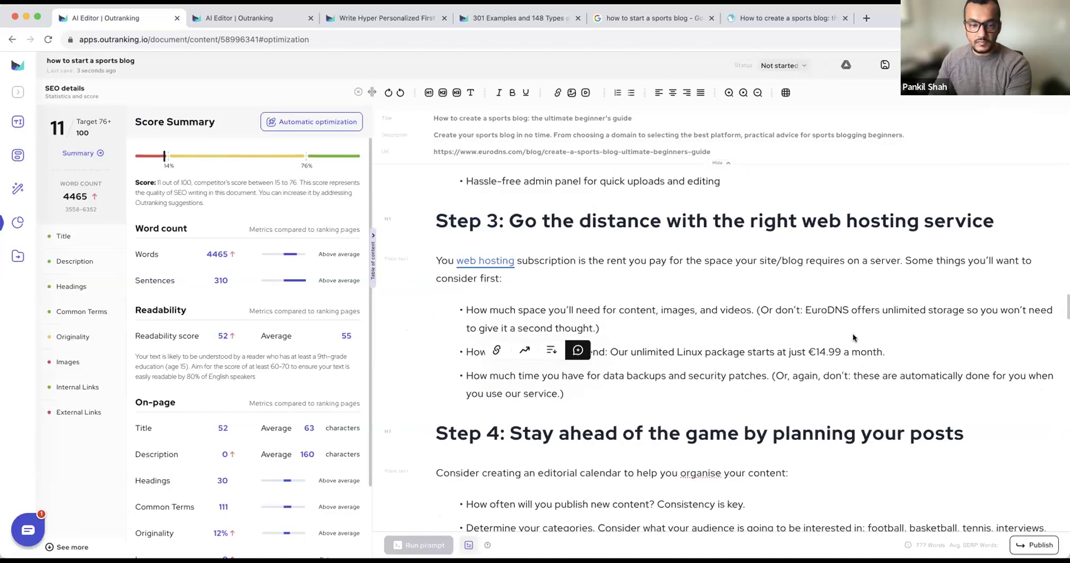
{"action": "scroll", "coordinate": [853, 337], "scroll_direction": "up", "scroll_amount": 7}
{"action": "scroll", "coordinate": [853, 337], "scroll_direction": "down", "scroll_amount": 3}
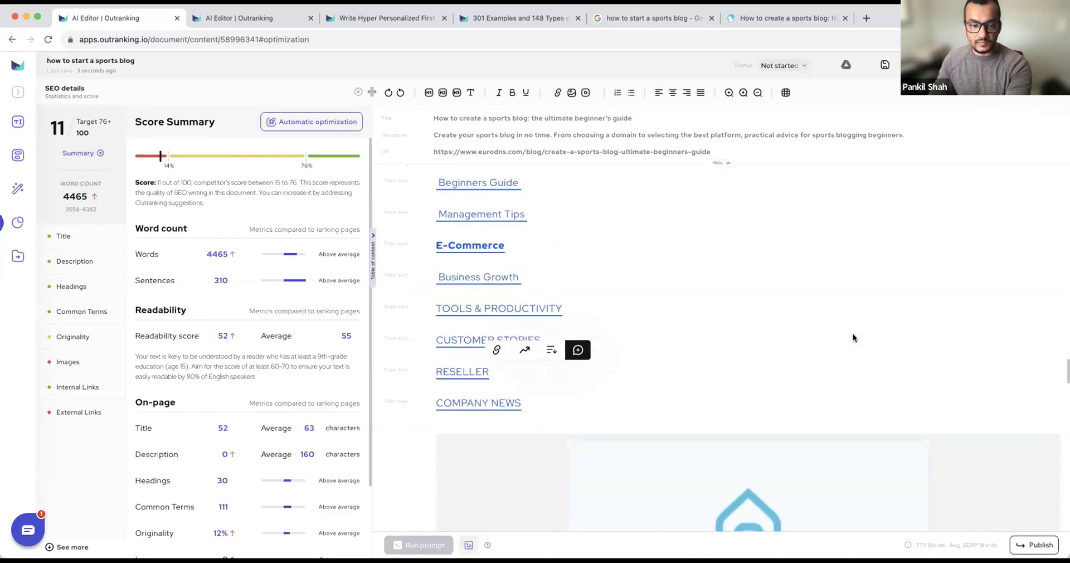
{"action": "left_click_drag", "start_coordinate": [569, 403], "coordinate": [413, 342]}
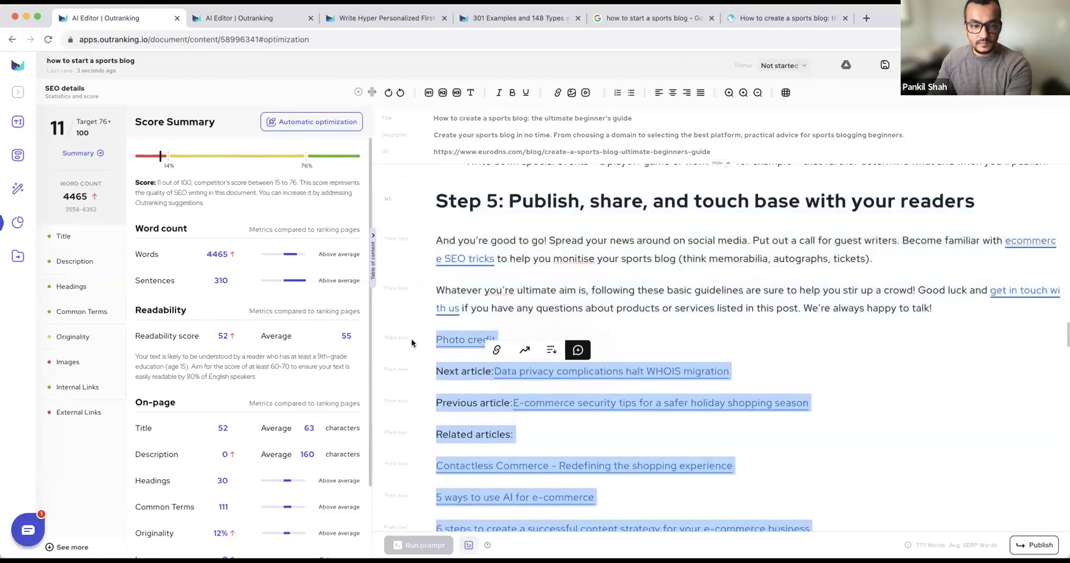
{"action": "key", "text": "BackSpace"}
Delete the remaining imported footer after Step 5, including the 10% off promotion, blog categories and flash sale text
{"action": "scroll", "coordinate": [798, 392], "scroll_direction": "down", "scroll_amount": 5}
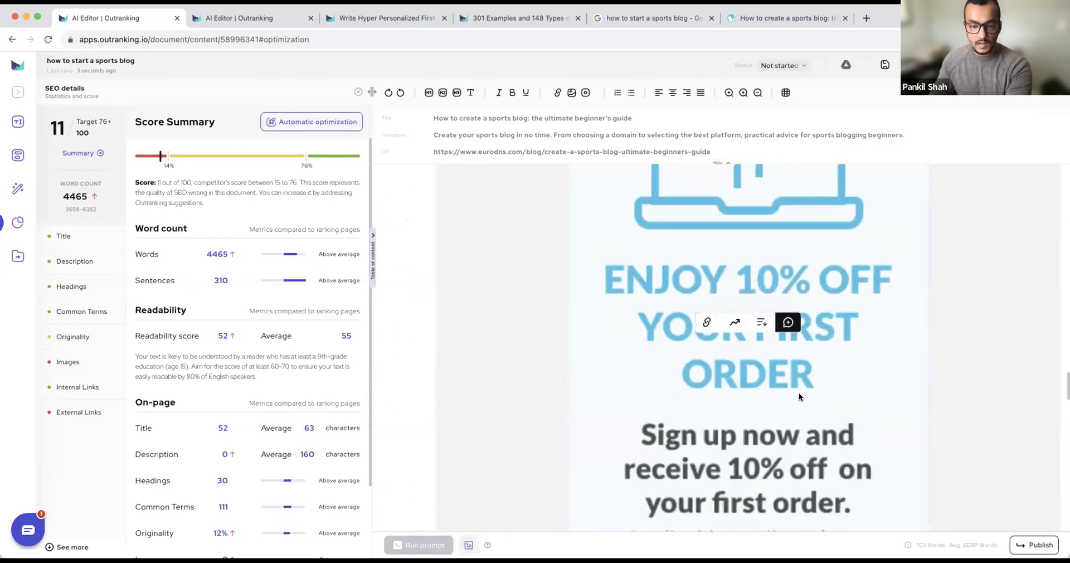
{"action": "key", "text": "super+z"}
{"action": "scroll", "coordinate": [798, 396], "scroll_direction": "down", "scroll_amount": 5}
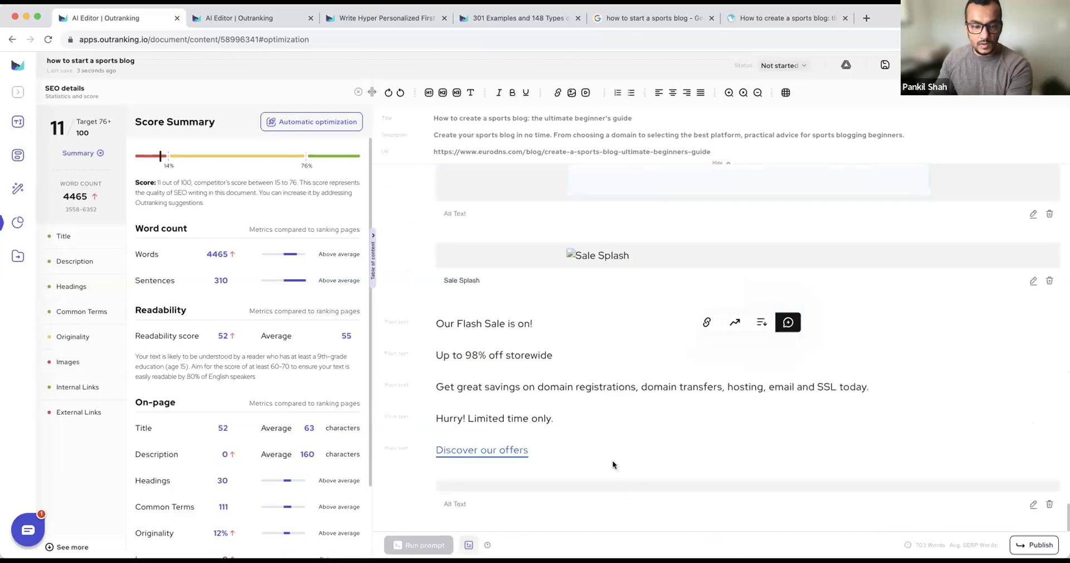
{"action": "left_click", "coordinate": [1049, 508]}
{"action": "left_click_drag", "start_coordinate": [528, 503], "coordinate": [502, 470]}
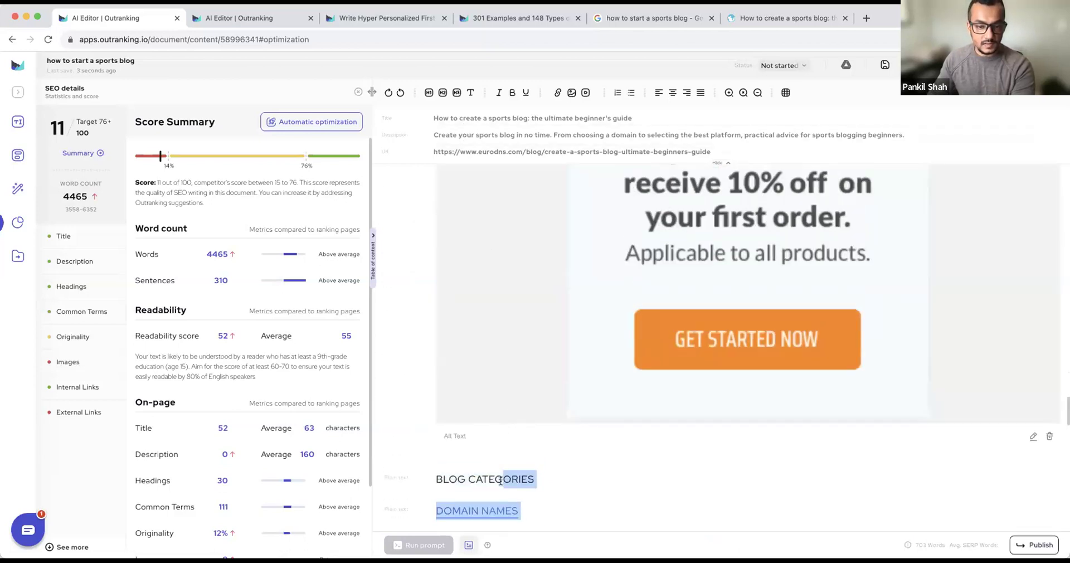
{"action": "left_click", "coordinate": [494, 458]}
{"action": "scroll", "coordinate": [495, 458], "scroll_direction": "up", "scroll_amount": 4}
{"action": "scroll", "coordinate": [494, 458], "scroll_direction": "up", "scroll_amount": 5}
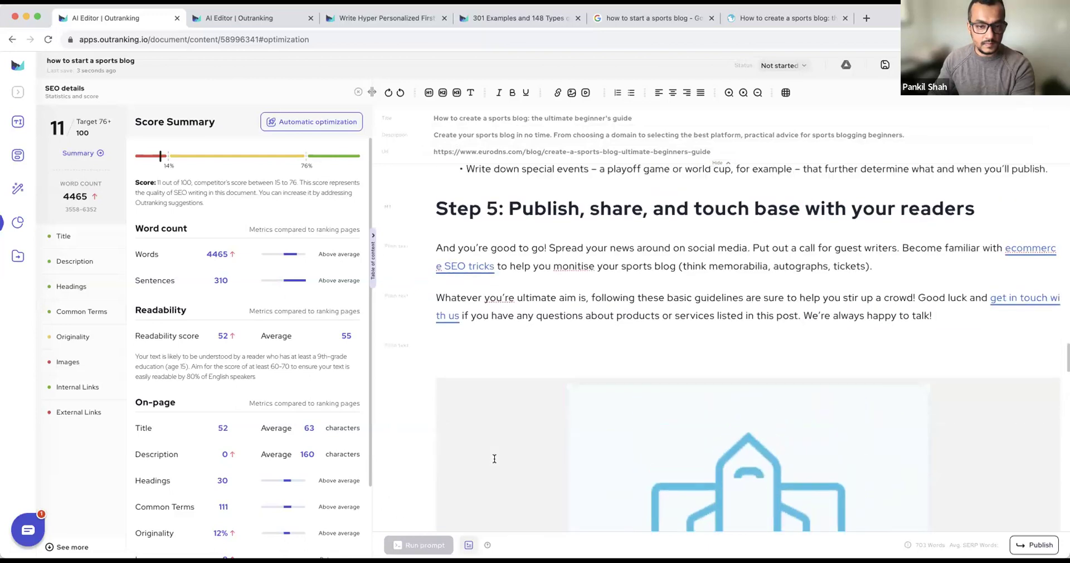
{"action": "left_click", "coordinate": [451, 455]}
{"action": "key", "text": "Delete"}
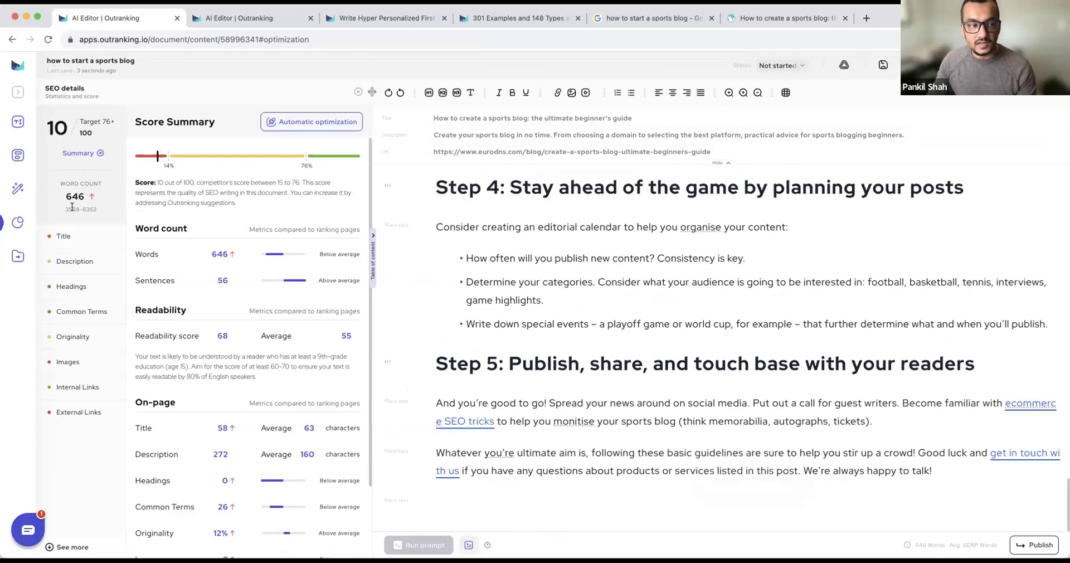
Review the imported article's word count, title, description, headings, common terms, originality and images against their targets
{"action": "left_click_drag", "start_coordinate": [64, 194], "coordinate": [84, 199]}
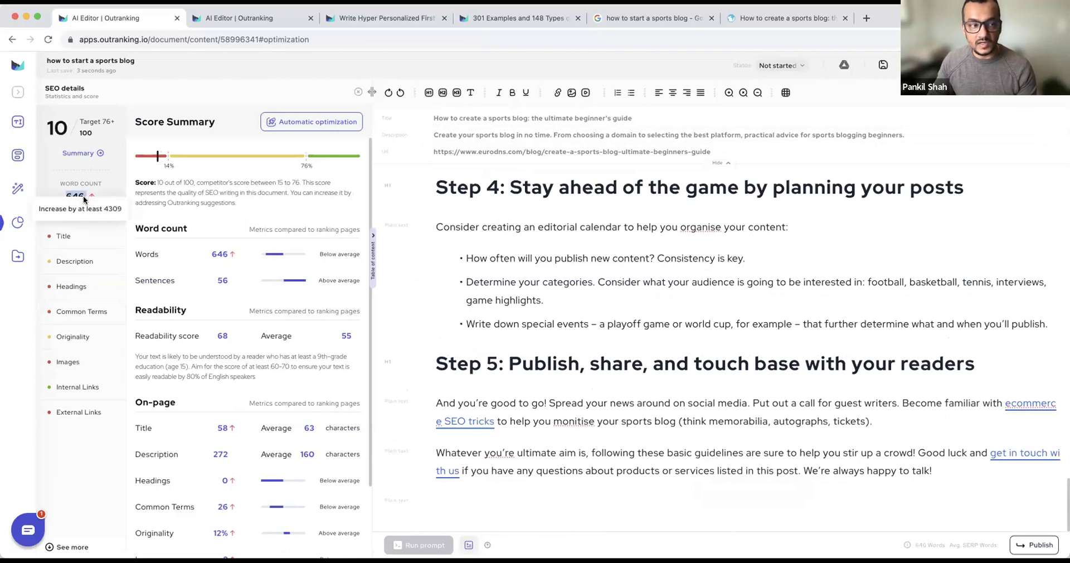
{"action": "left_click", "coordinate": [580, 319]}
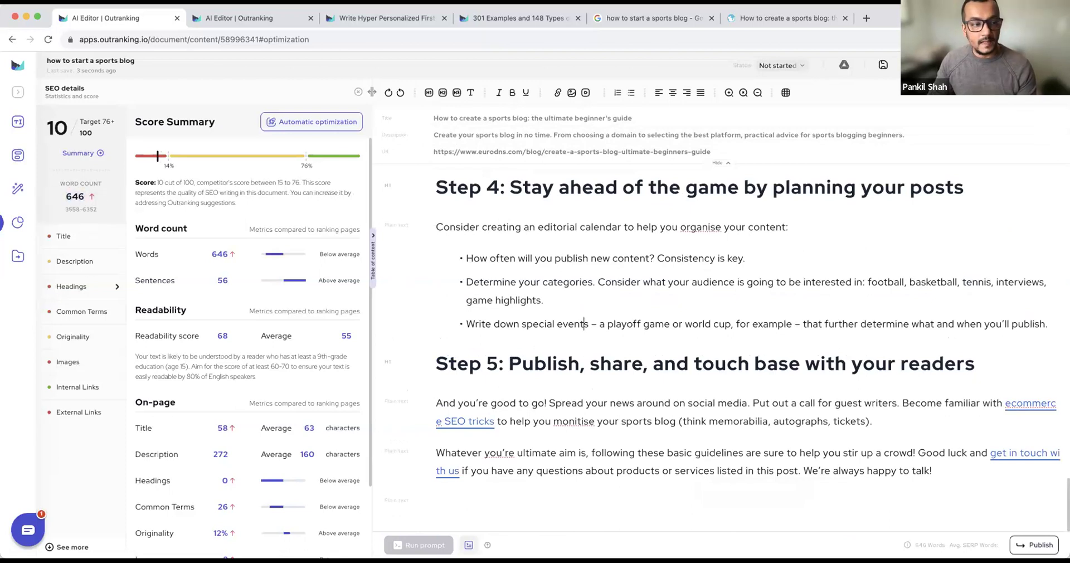
{"action": "left_click", "coordinate": [61, 238]}
{"action": "left_click", "coordinate": [66, 266]}
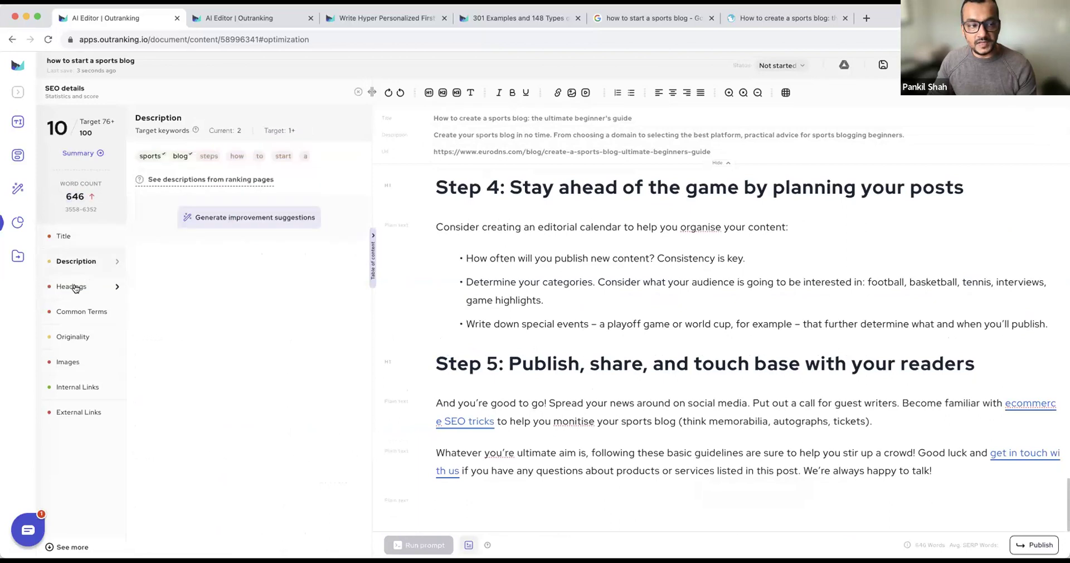
{"action": "left_click", "coordinate": [71, 286]}
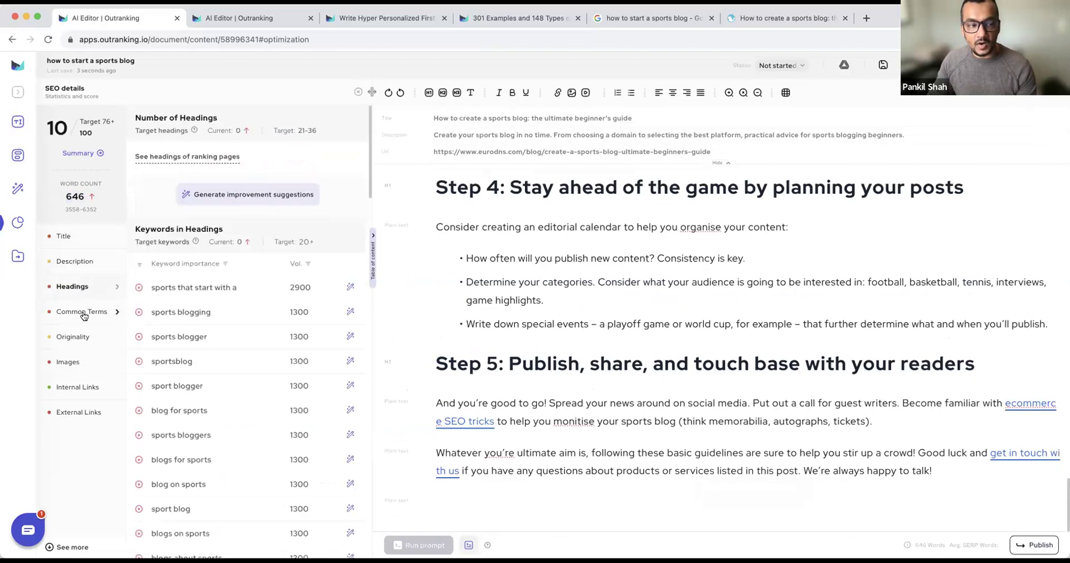
{"action": "left_click", "coordinate": [83, 314]}
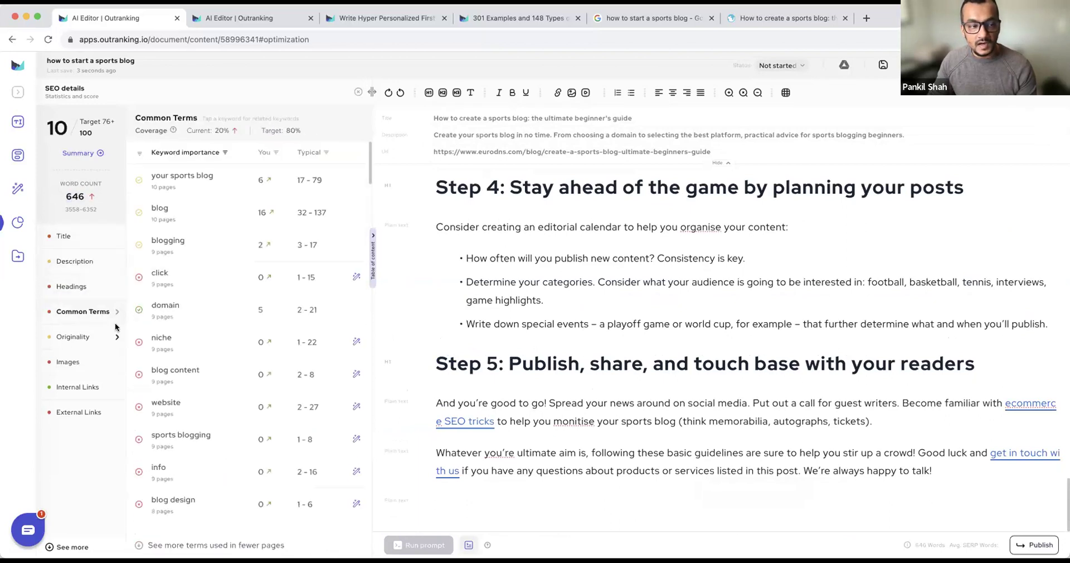
{"action": "left_click", "coordinate": [61, 337]}
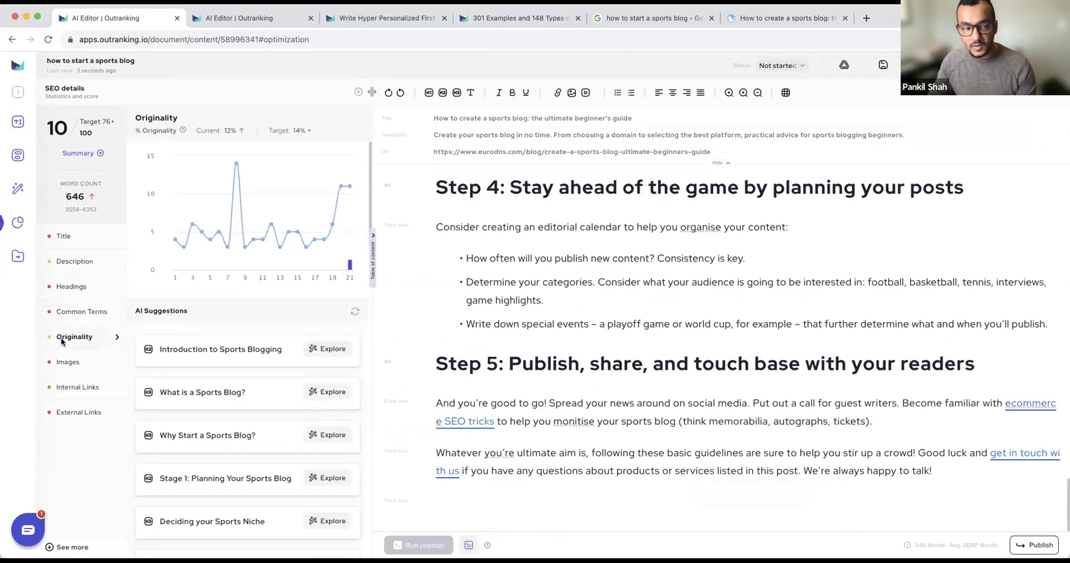
{"action": "mouse_move", "coordinate": [344, 187]}
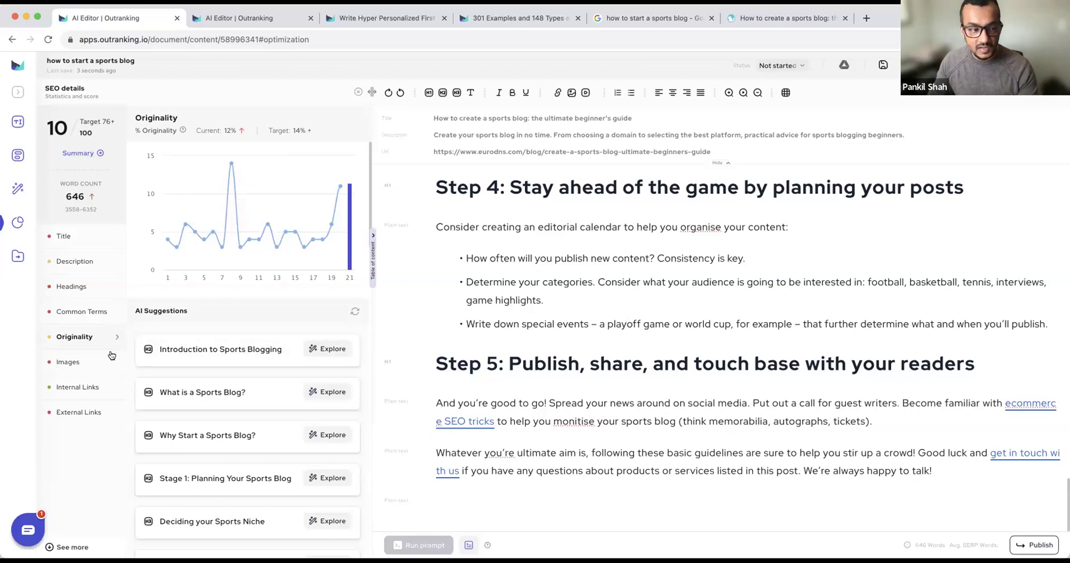
{"action": "left_click", "coordinate": [60, 363]}
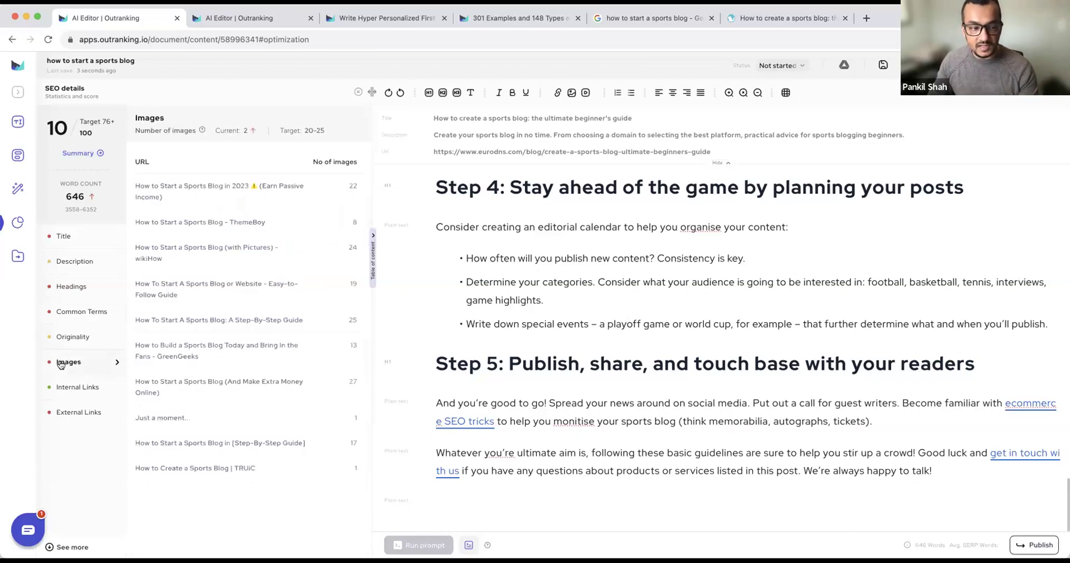
Delete the rugby players image below the main heading and look over the rest of the imported article
{"action": "scroll", "coordinate": [729, 357], "scroll_direction": "up", "scroll_amount": 15}
{"action": "scroll", "coordinate": [729, 357], "scroll_direction": "up", "scroll_amount": 5}
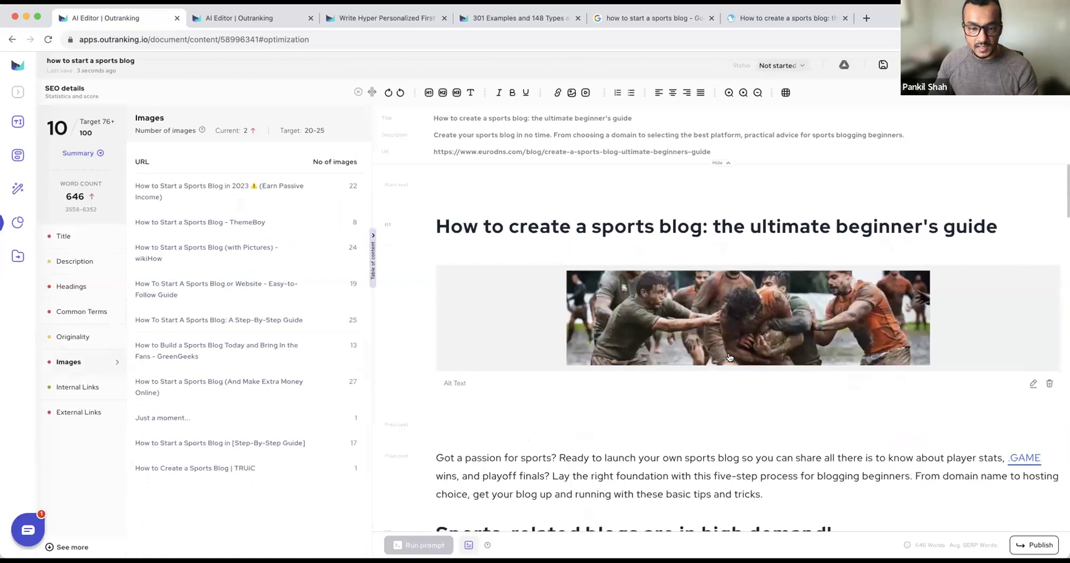
{"action": "left_click", "coordinate": [1048, 385]}
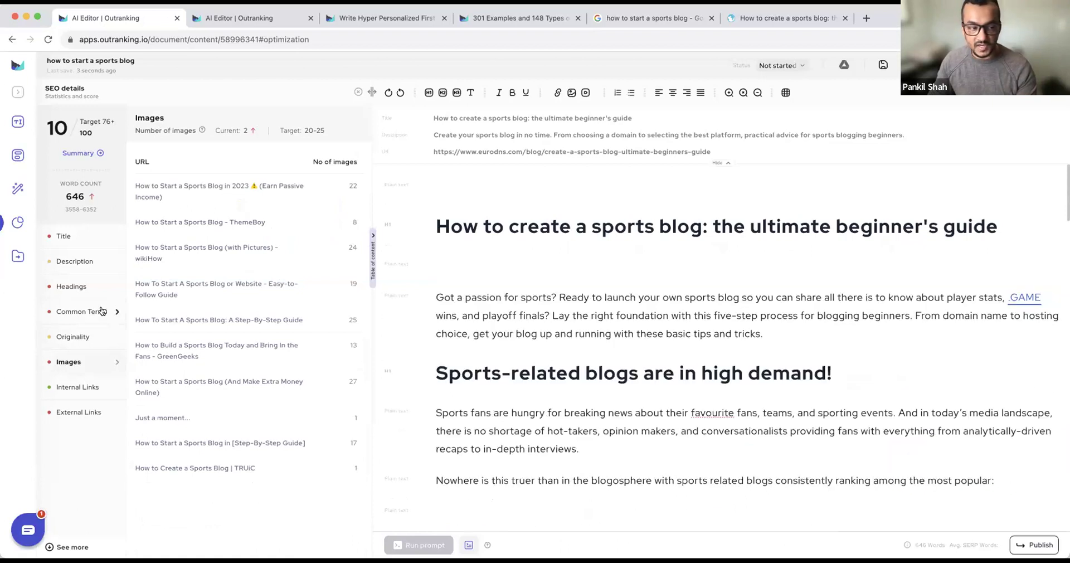
{"action": "scroll", "coordinate": [710, 369], "scroll_direction": "down", "scroll_amount": 6}
{"action": "scroll", "coordinate": [711, 369], "scroll_direction": "up", "scroll_amount": 4}
{"action": "scroll", "coordinate": [711, 368], "scroll_direction": "down", "scroll_amount": 5}
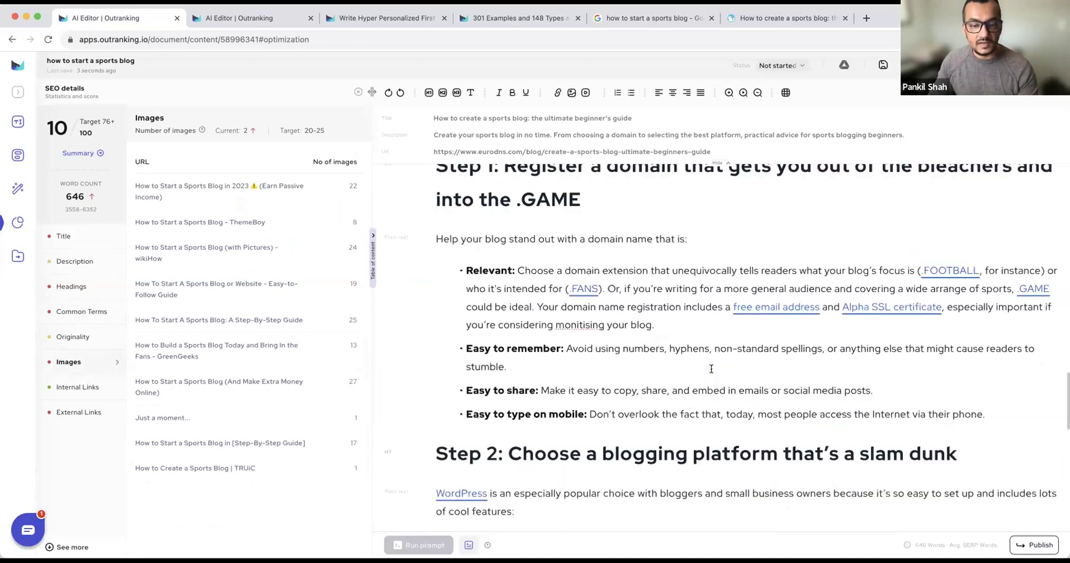
{"action": "scroll", "coordinate": [711, 369], "scroll_direction": "up", "scroll_amount": 10}
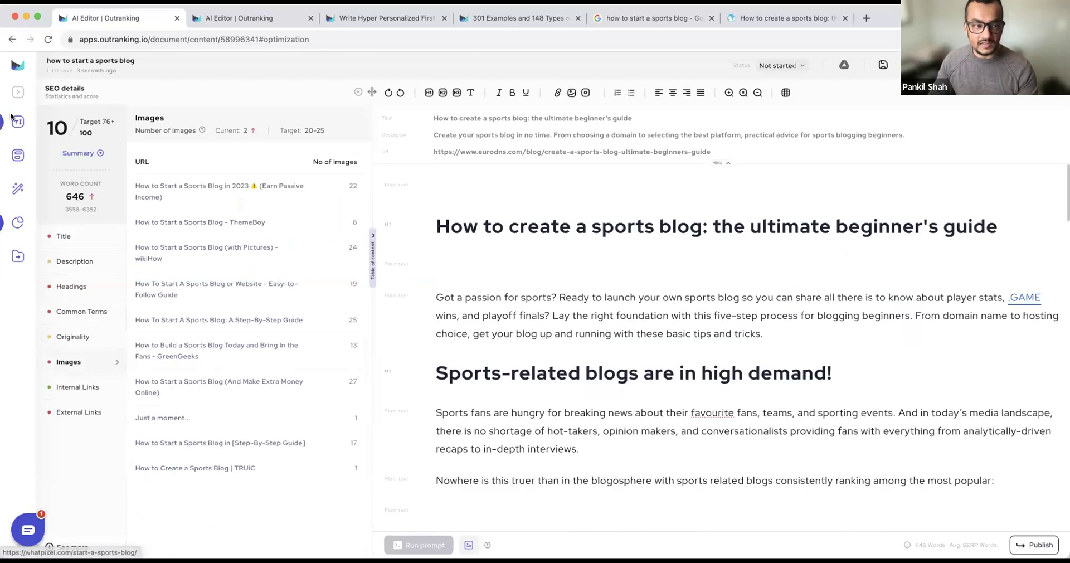
Start automatic optimization for Title, Description, Number of headings, Keywords in heading, Missing common terms and Originality
{"action": "left_click", "coordinate": [69, 140]}
{"action": "left_click", "coordinate": [341, 128]}
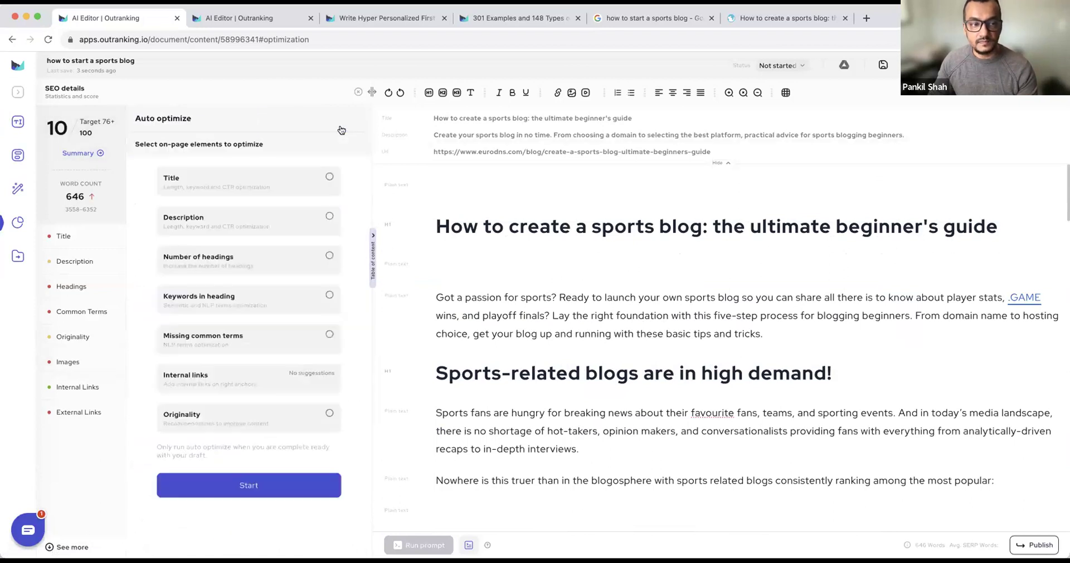
{"action": "left_click", "coordinate": [322, 181]}
{"action": "left_click", "coordinate": [321, 229]}
{"action": "left_click", "coordinate": [322, 258]}
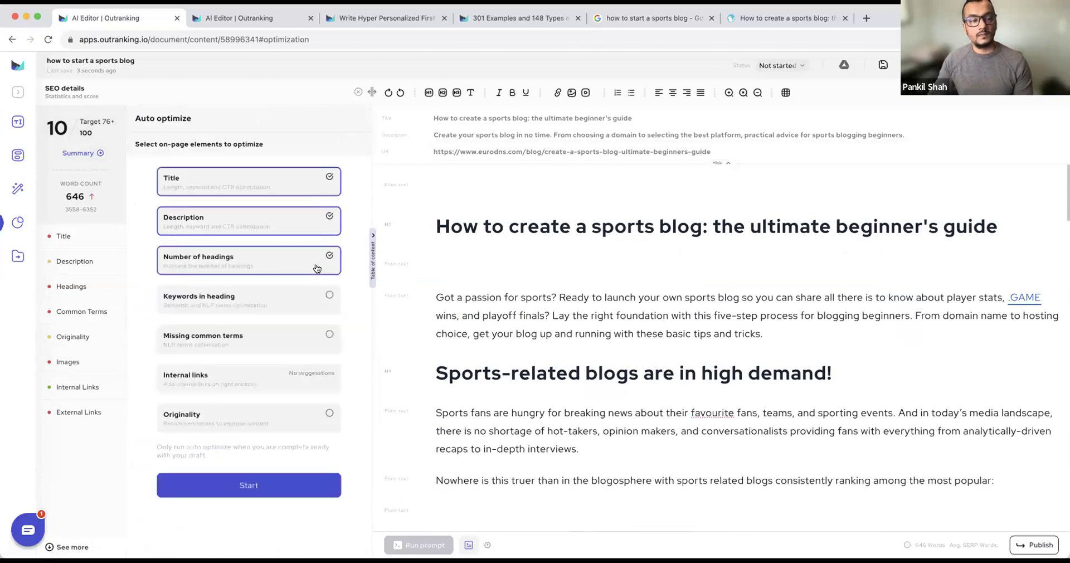
{"action": "left_click", "coordinate": [322, 304]}
{"action": "left_click", "coordinate": [330, 342]}
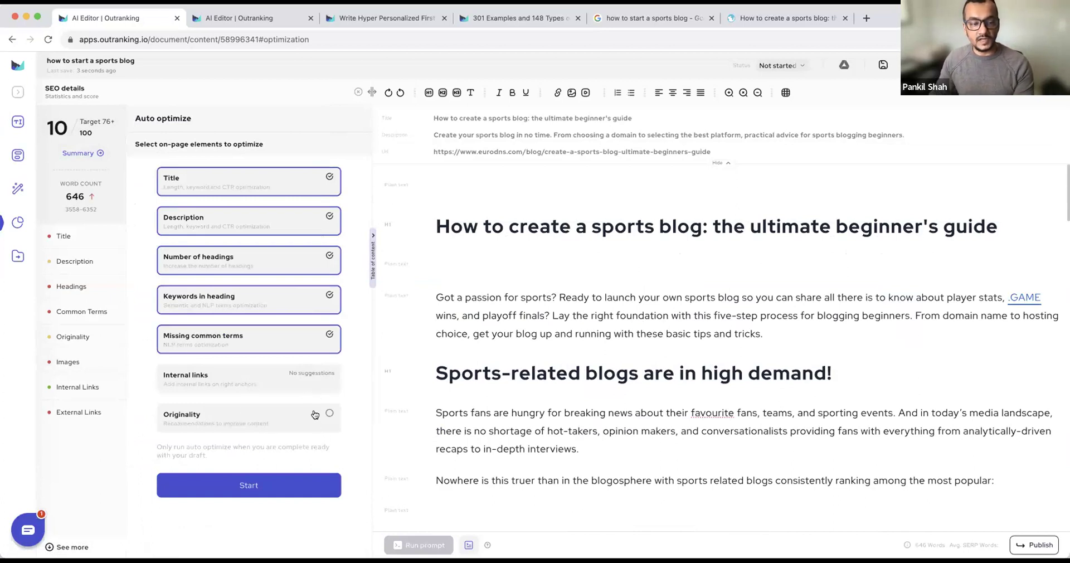
{"action": "left_click", "coordinate": [270, 485]}
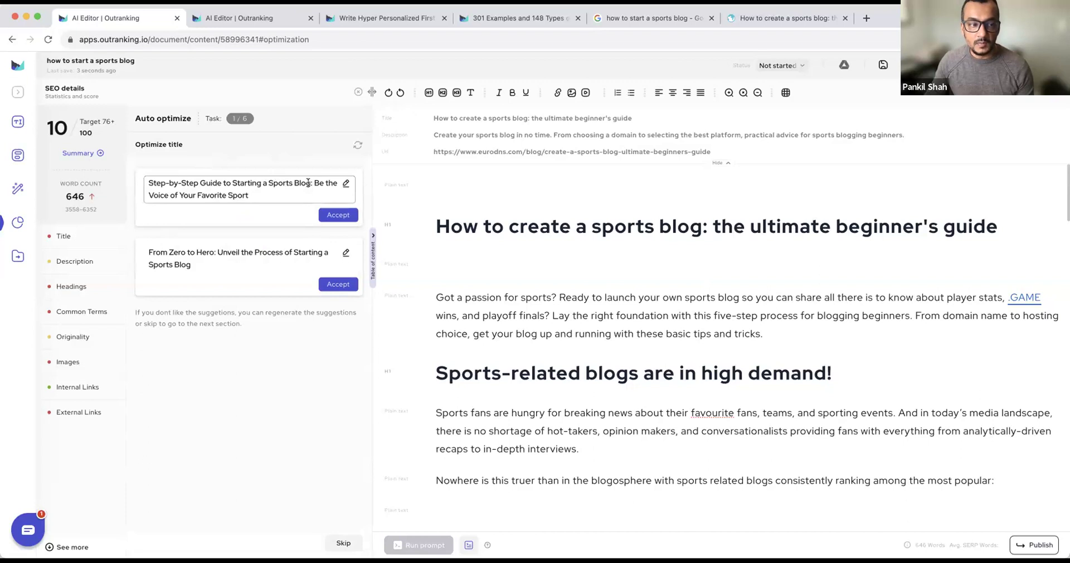
Accept the suggested title "Step-by-Step Guide to Starting a Sports Blog: Be the Voice of Your Favorite Sport" and the first suggested description
{"action": "left_click", "coordinate": [339, 215]}
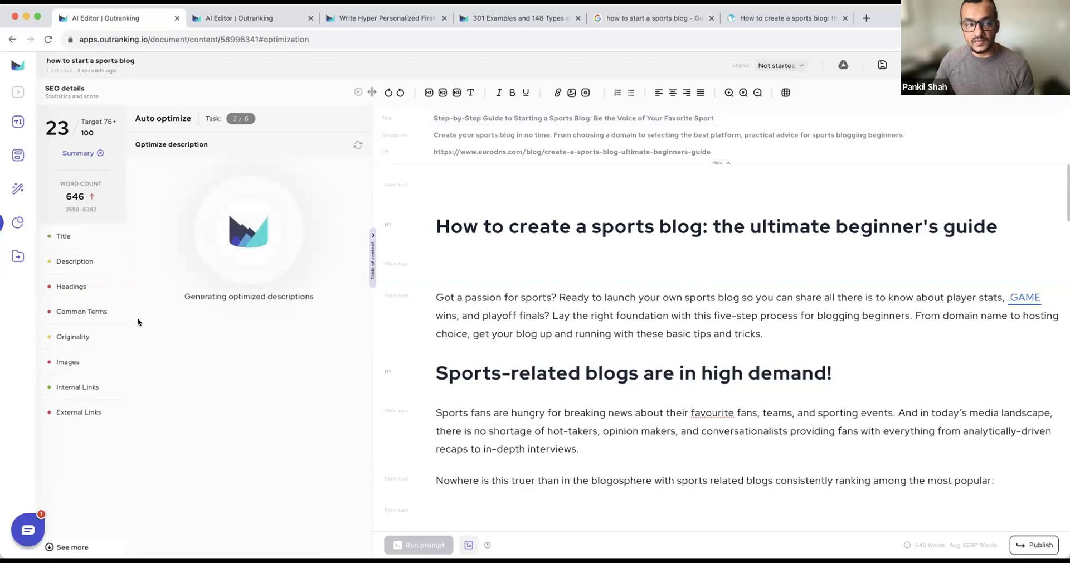
{"action": "scroll", "coordinate": [787, 310], "scroll_direction": "down", "scroll_amount": 4}
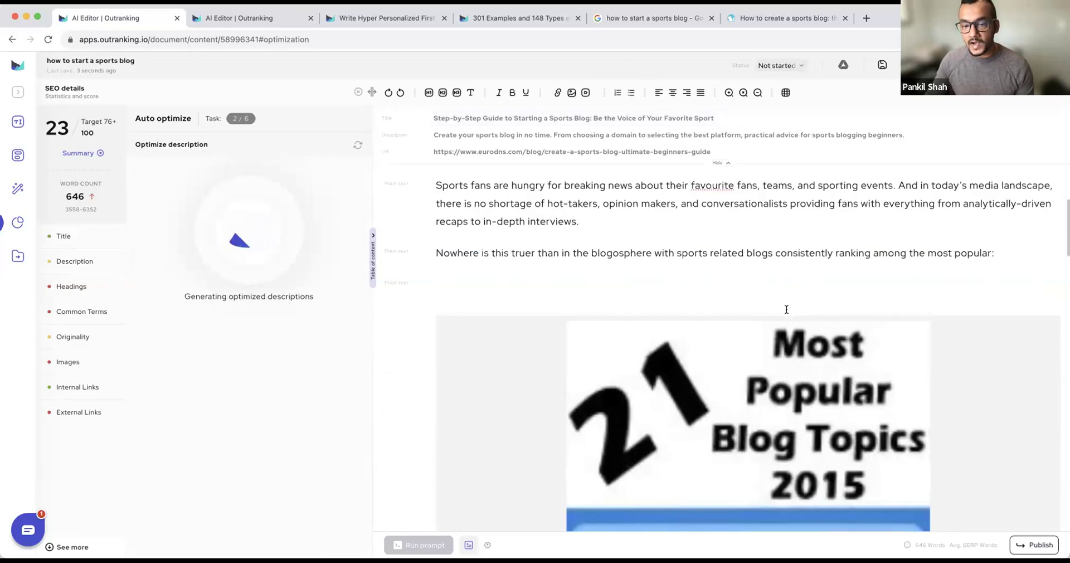
{"action": "scroll", "coordinate": [691, 290], "scroll_direction": "down", "scroll_amount": 6}
{"action": "scroll", "coordinate": [691, 290], "scroll_direction": "down", "scroll_amount": 15}
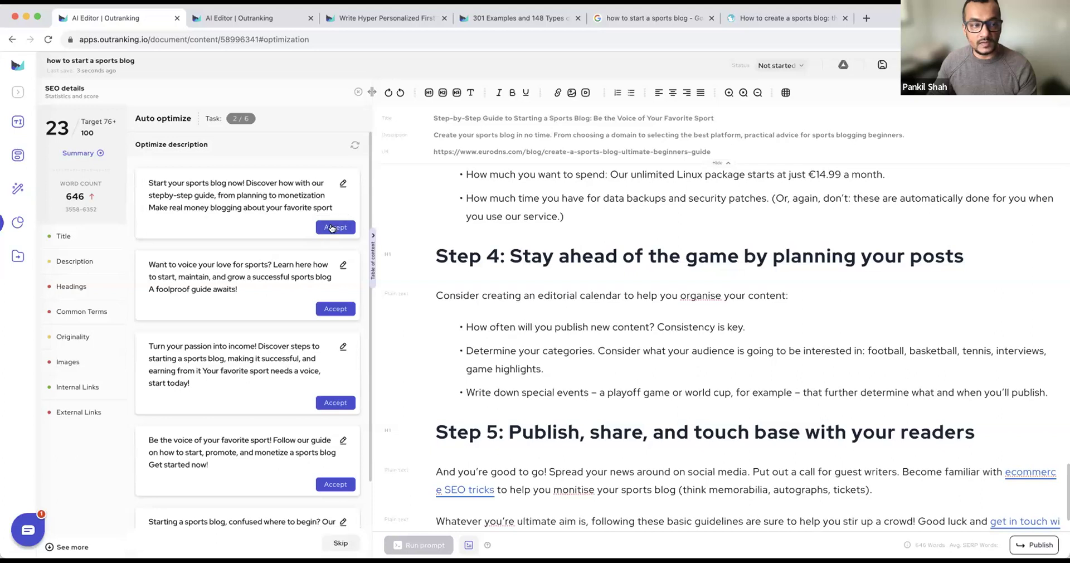
{"action": "left_click", "coordinate": [332, 227]}
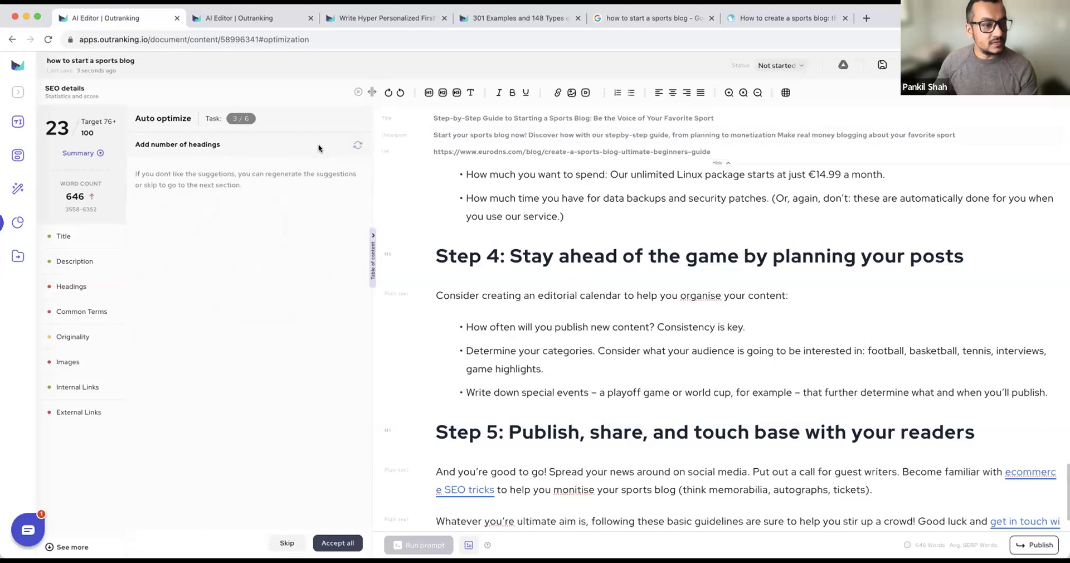
Try to regenerate suggestions for adding headings and skip that optimization task
{"action": "left_click", "coordinate": [359, 146]}
{"action": "left_click", "coordinate": [358, 146]}
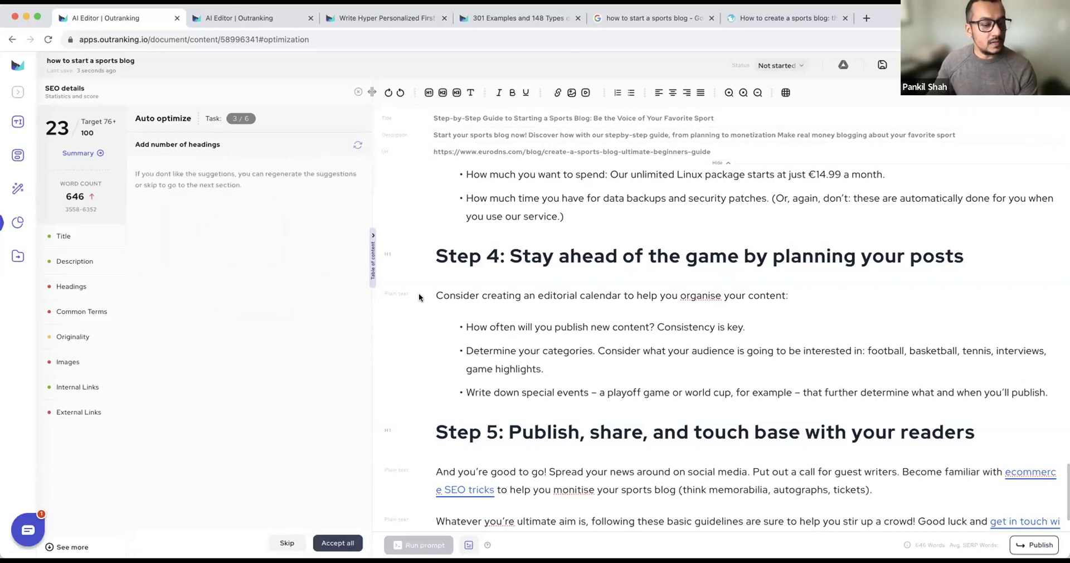
{"action": "scroll", "coordinate": [552, 363], "scroll_direction": "down", "scroll_amount": 2}
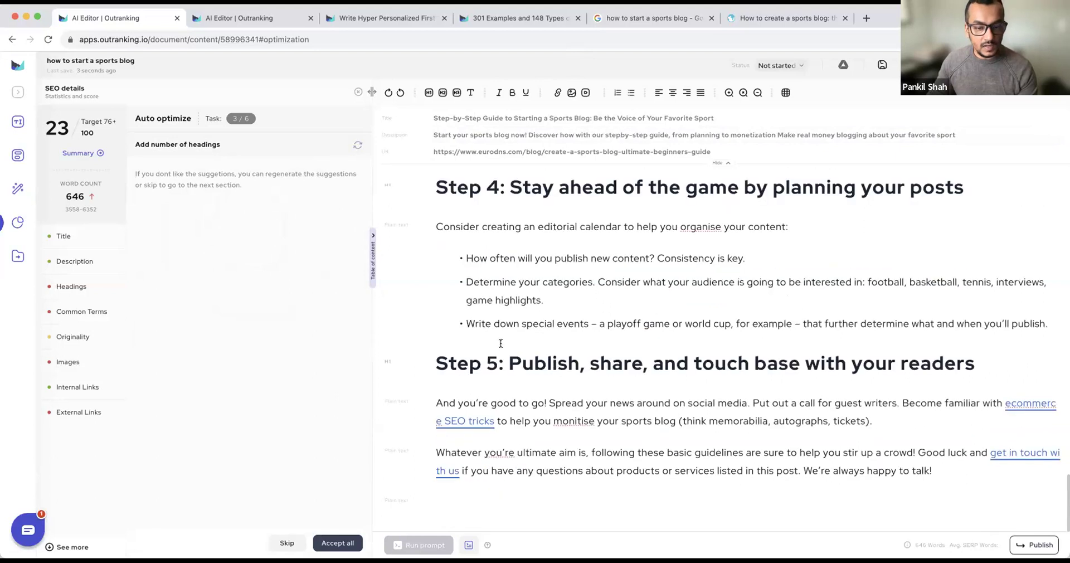
{"action": "scroll", "coordinate": [501, 343], "scroll_direction": "up", "scroll_amount": 15}
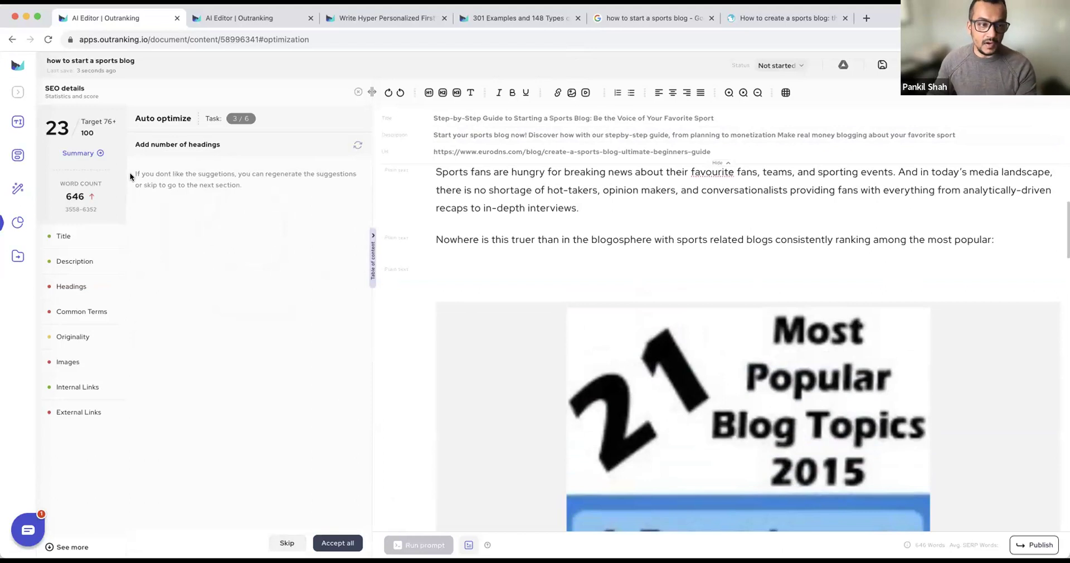
{"action": "left_click", "coordinate": [285, 544]}
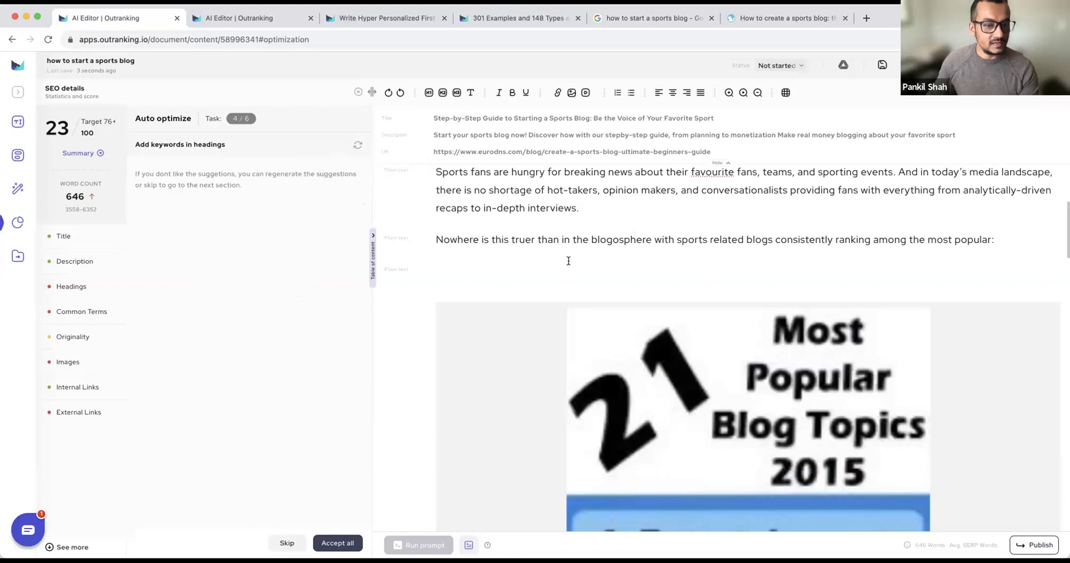
Look over the beginning of the imported article and close the browser tab holding the original sports blog article
{"action": "scroll", "coordinate": [568, 261], "scroll_direction": "up", "scroll_amount": 5}
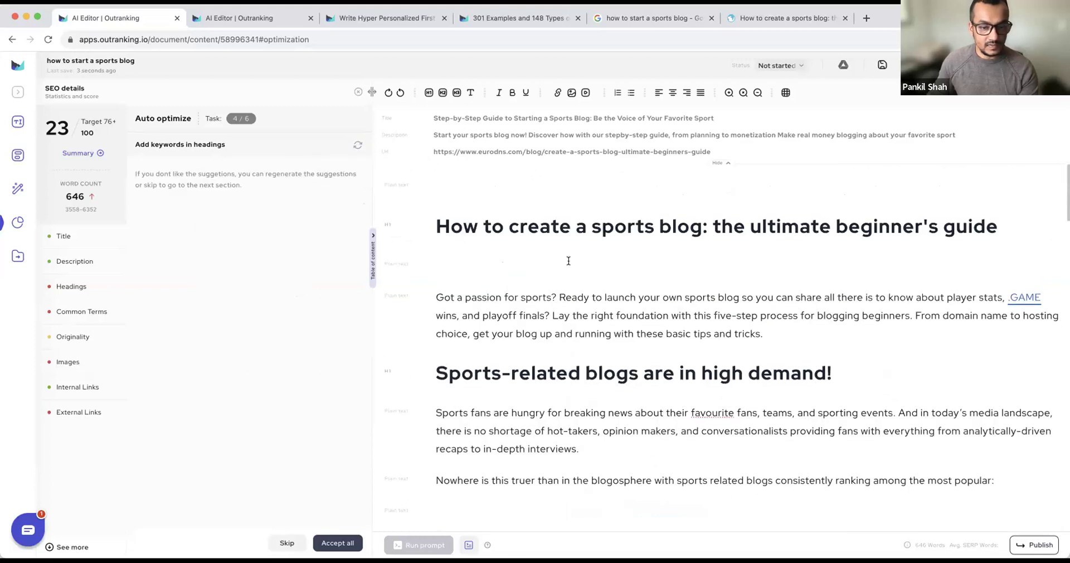
{"action": "scroll", "coordinate": [569, 260], "scroll_direction": "down", "scroll_amount": 10}
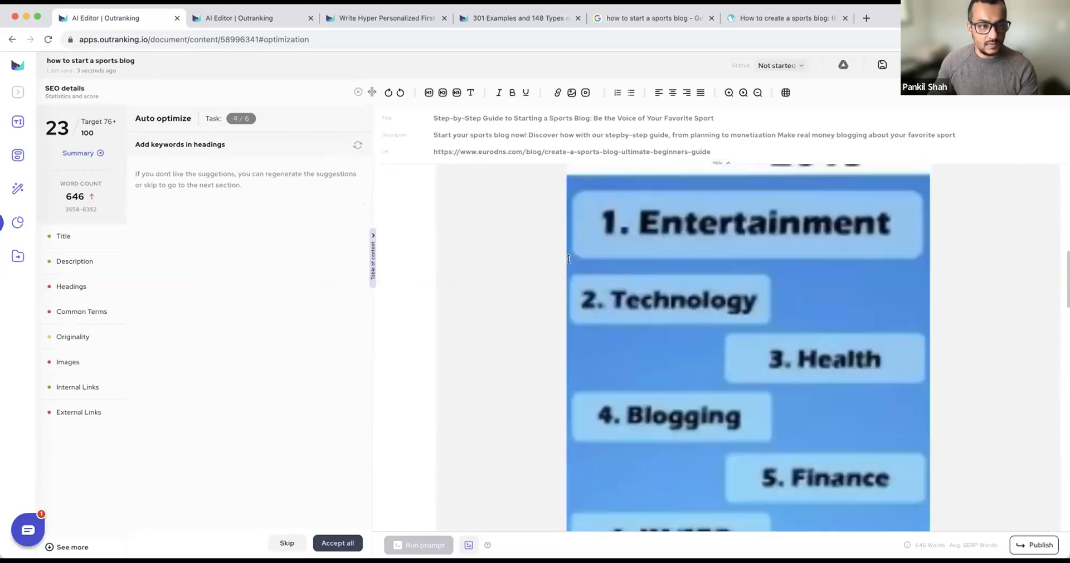
{"action": "scroll", "coordinate": [568, 258], "scroll_direction": "up", "scroll_amount": 8}
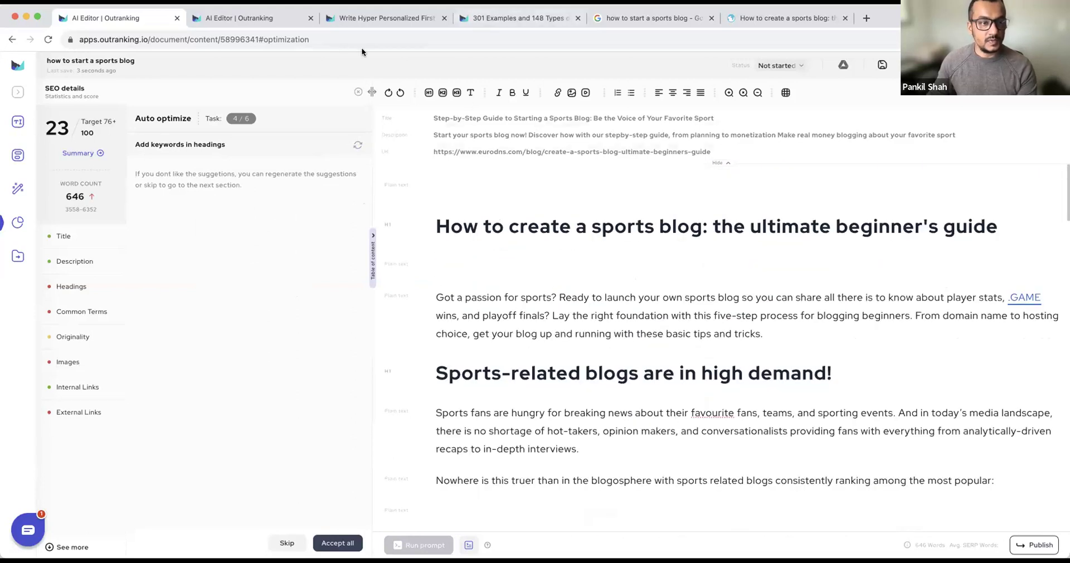
{"action": "left_click", "coordinate": [845, 18]}
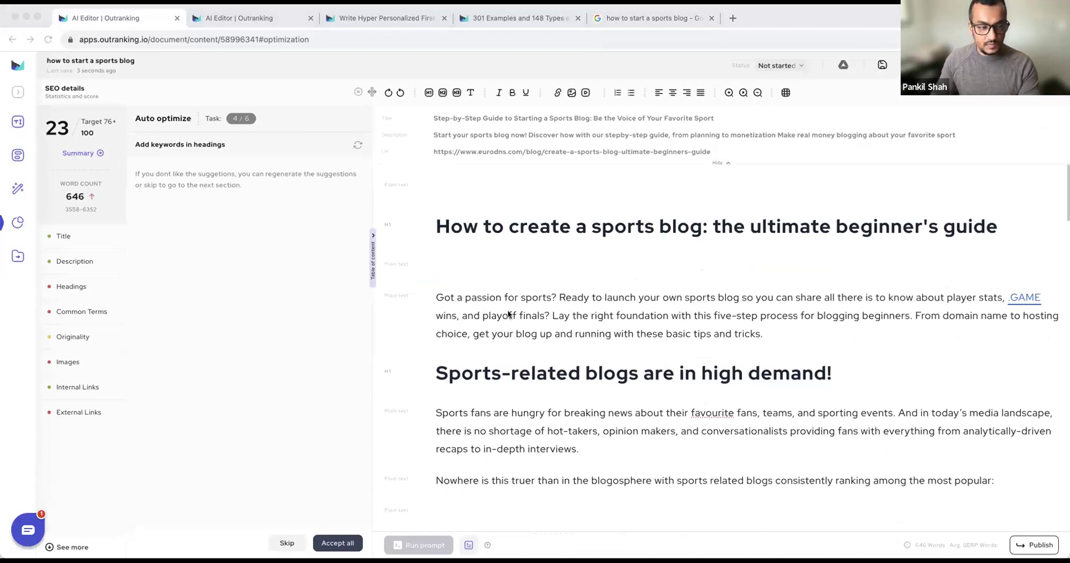
{"action": "left_click", "coordinate": [553, 190]}
{"action": "triple_click", "coordinate": [546, 153]}
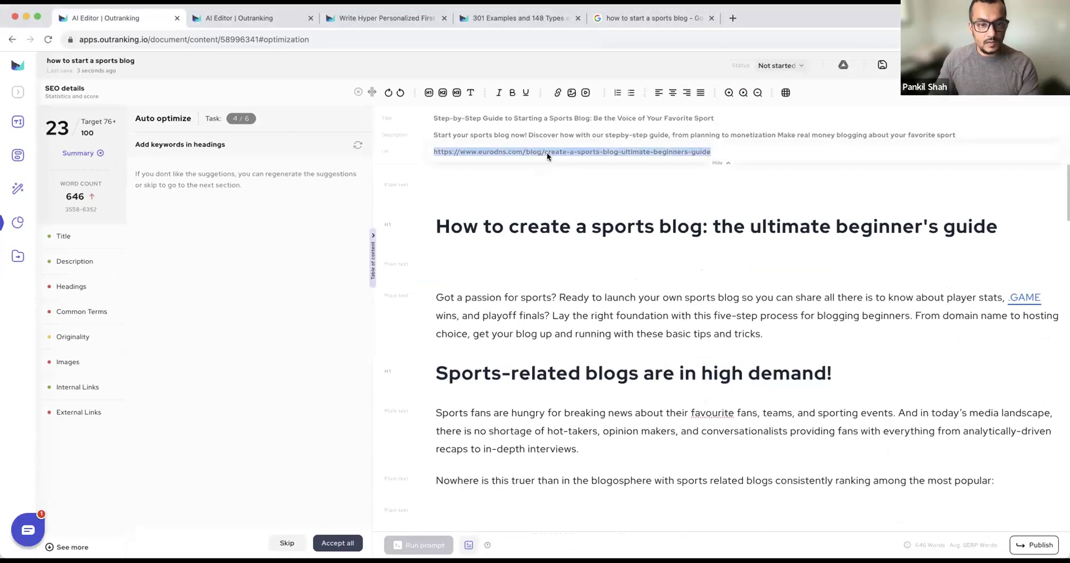
{"action": "left_click", "coordinate": [774, 549]}
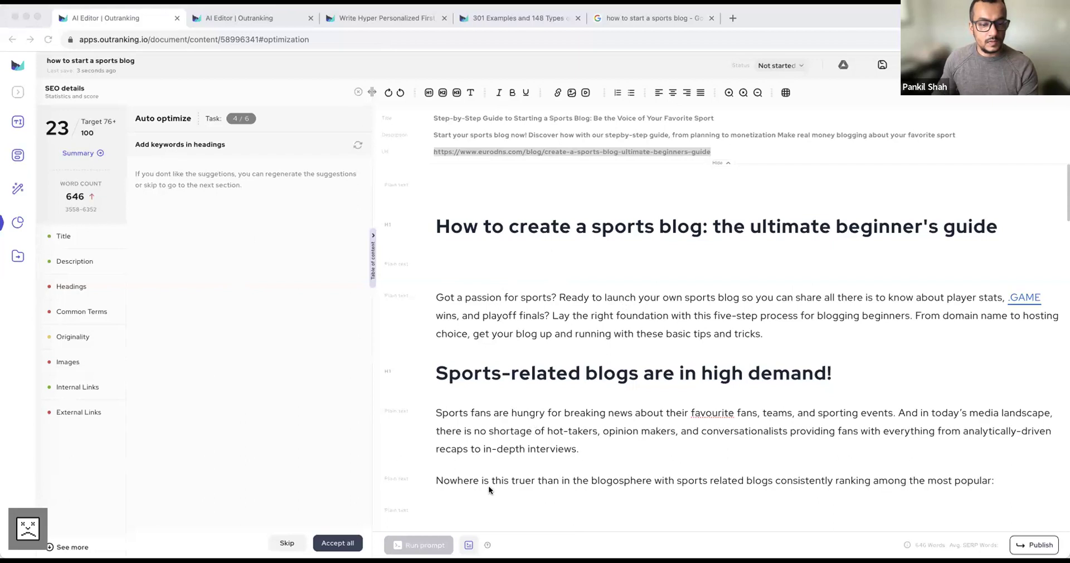
{"action": "left_click", "coordinate": [102, 464]}
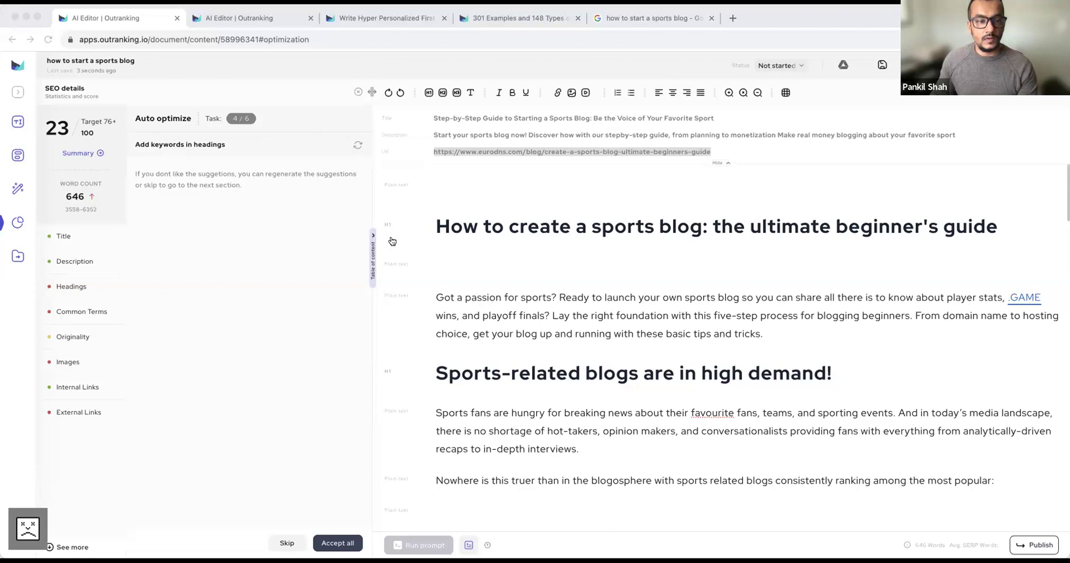
{"action": "left_click", "coordinate": [95, 246]}
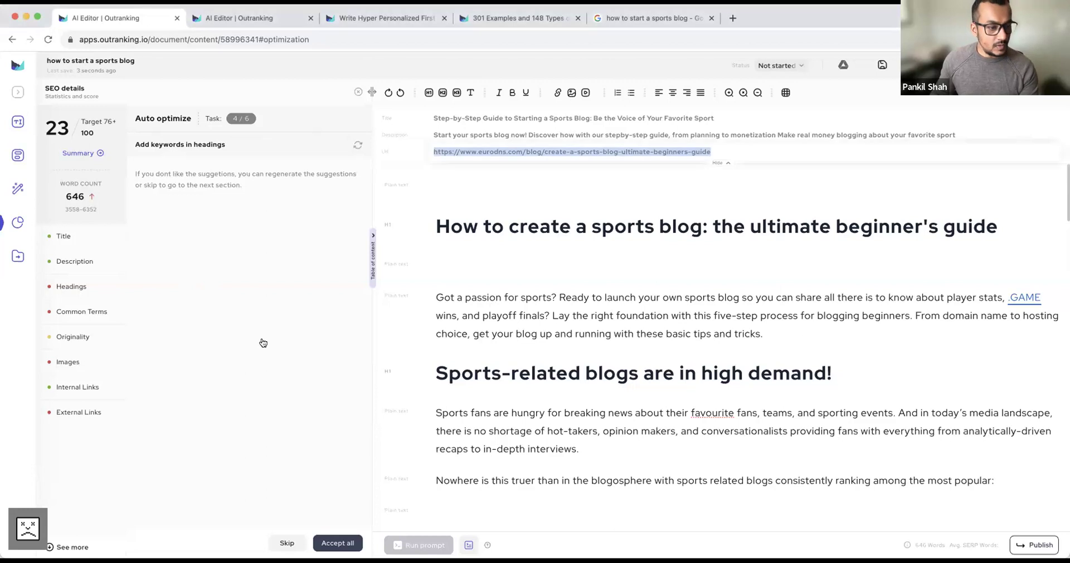
Check the Headings details against the article and change the Step 5 and Step 4 headings to H2
{"action": "left_click", "coordinate": [77, 287]}
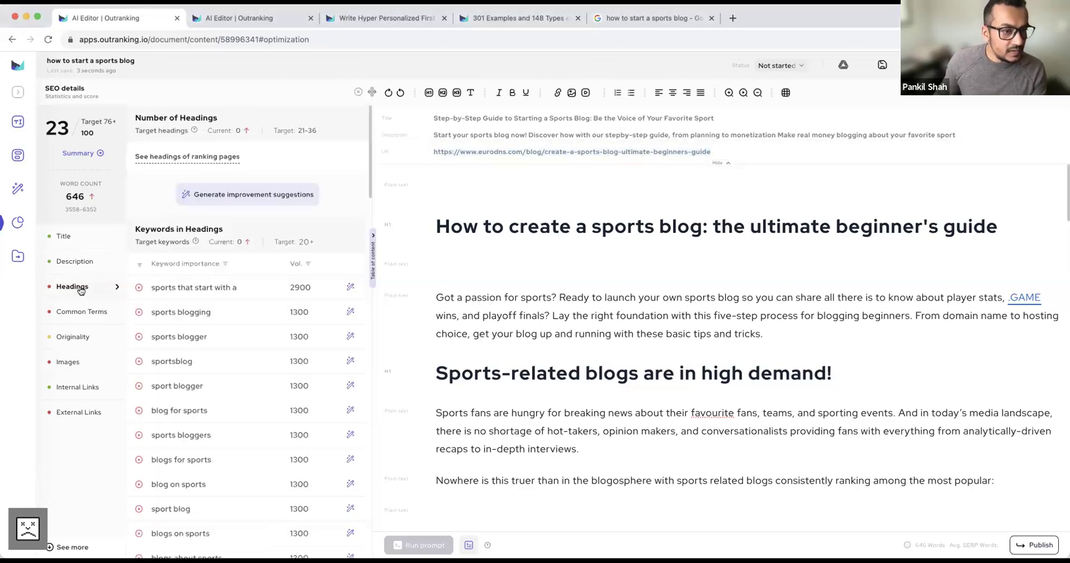
{"action": "scroll", "coordinate": [445, 253], "scroll_direction": "down", "scroll_amount": 5}
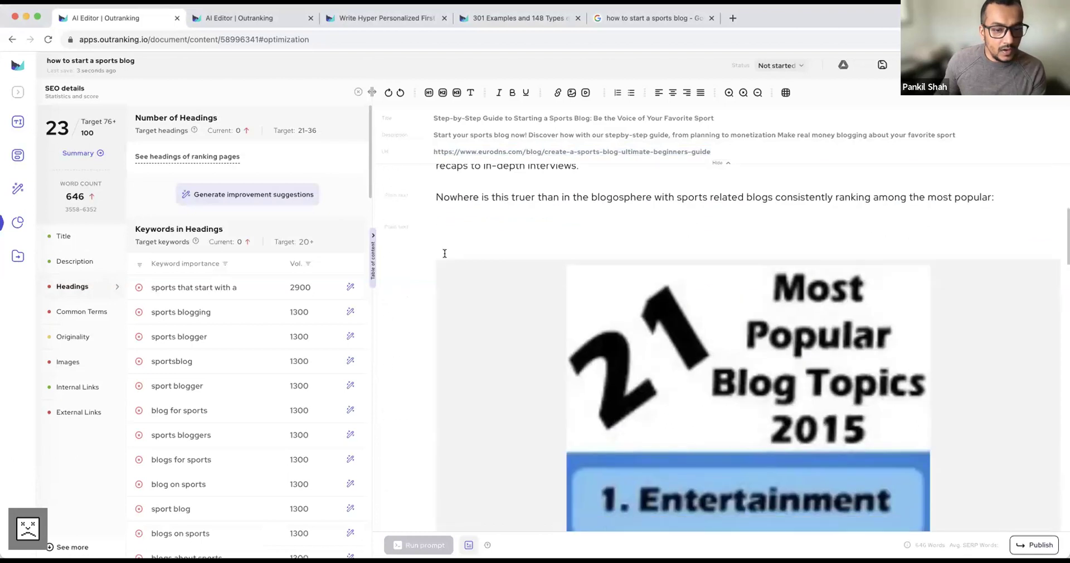
{"action": "scroll", "coordinate": [445, 253], "scroll_direction": "down", "scroll_amount": 15}
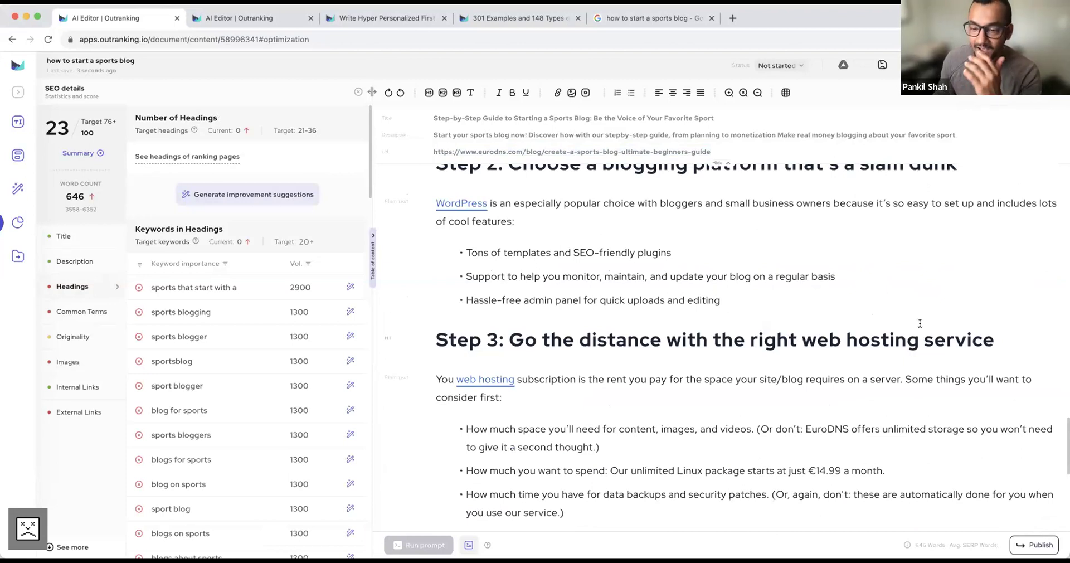
{"action": "scroll", "coordinate": [1020, 345], "scroll_direction": "down", "scroll_amount": 5}
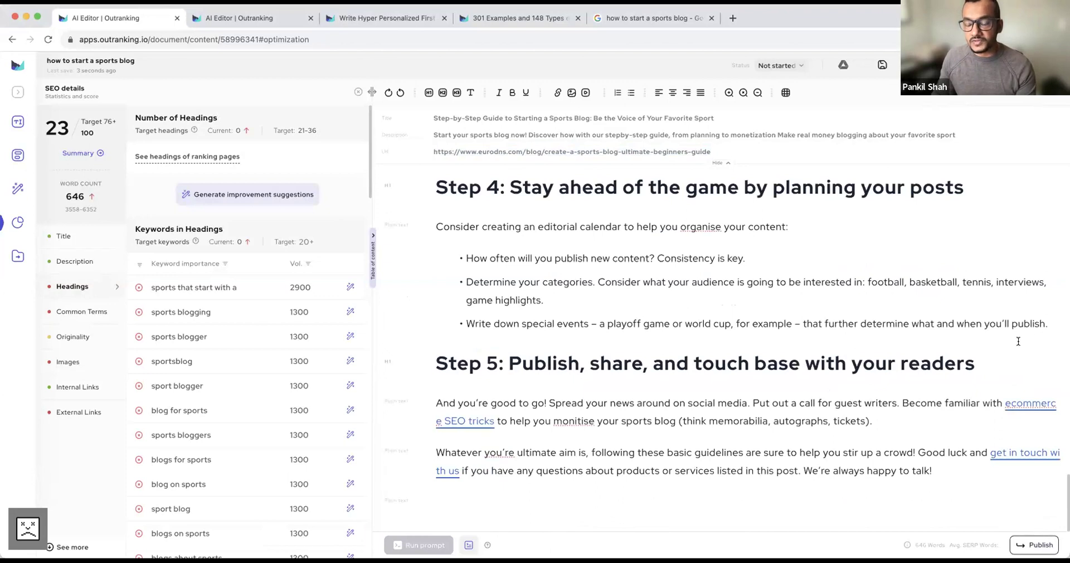
{"action": "left_click_drag", "start_coordinate": [976, 364], "coordinate": [405, 362]}
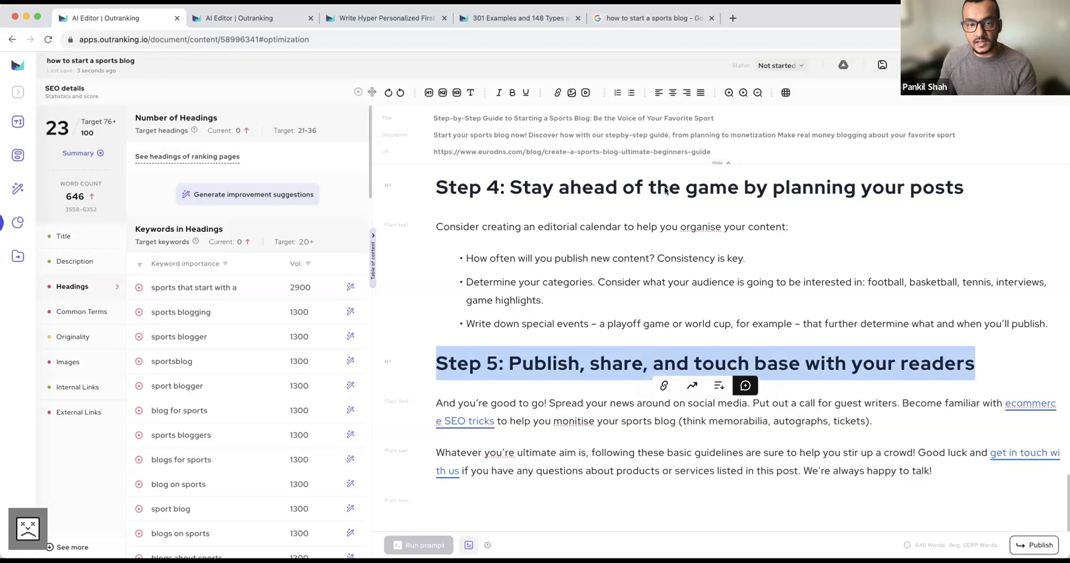
{"action": "left_click", "coordinate": [442, 93]}
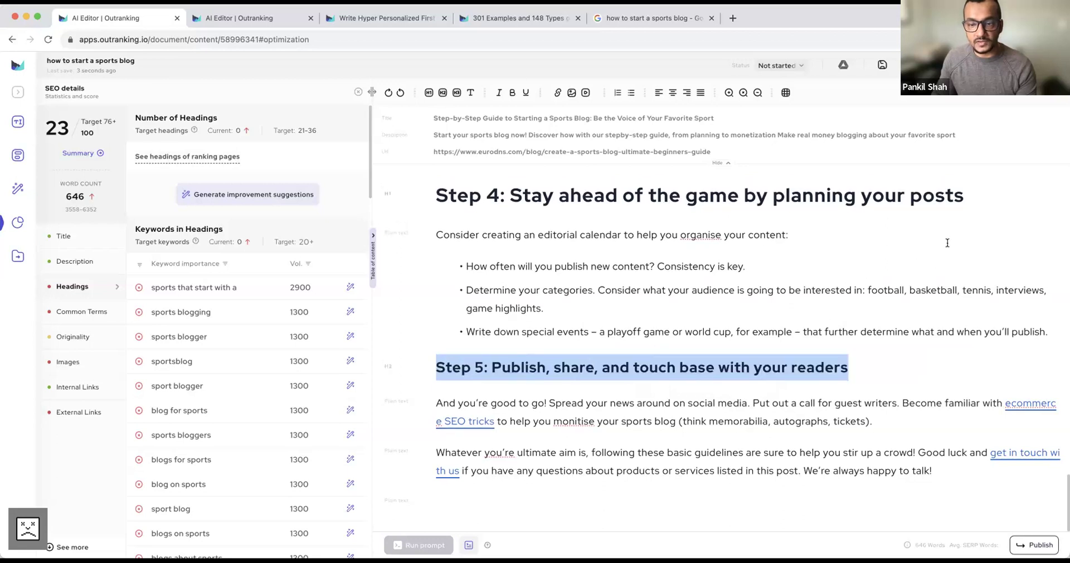
{"action": "left_click_drag", "start_coordinate": [967, 195], "coordinate": [426, 178]}
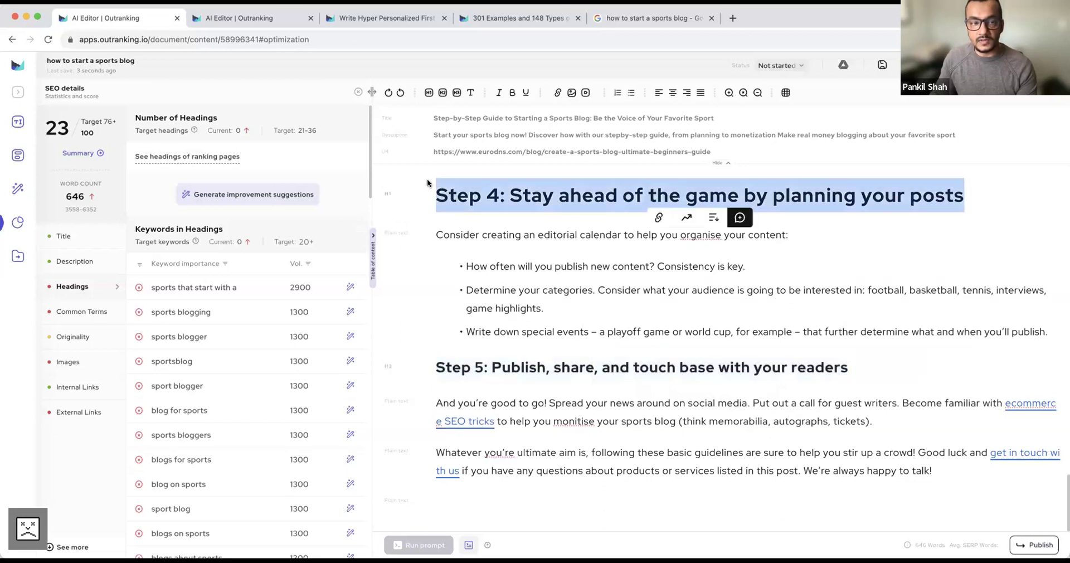
{"action": "left_click", "coordinate": [443, 93]}
Change the Step 3 web hosting heading and the Step 2 blogging platform heading to H2
{"action": "scroll", "coordinate": [724, 334], "scroll_direction": "up", "scroll_amount": 6}
{"action": "left_click_drag", "start_coordinate": [995, 316], "coordinate": [435, 325]}
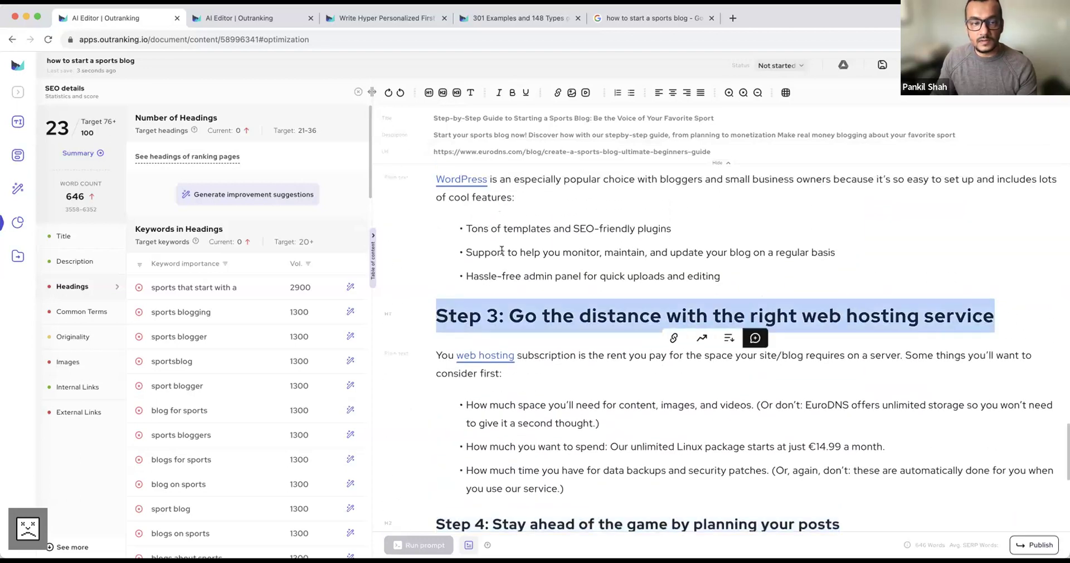
{"action": "left_click", "coordinate": [443, 93]}
{"action": "scroll", "coordinate": [597, 254], "scroll_direction": "up", "scroll_amount": 3}
{"action": "scroll", "coordinate": [597, 255], "scroll_direction": "up", "scroll_amount": 3}
{"action": "left_click_drag", "start_coordinate": [978, 407], "coordinate": [460, 294]}
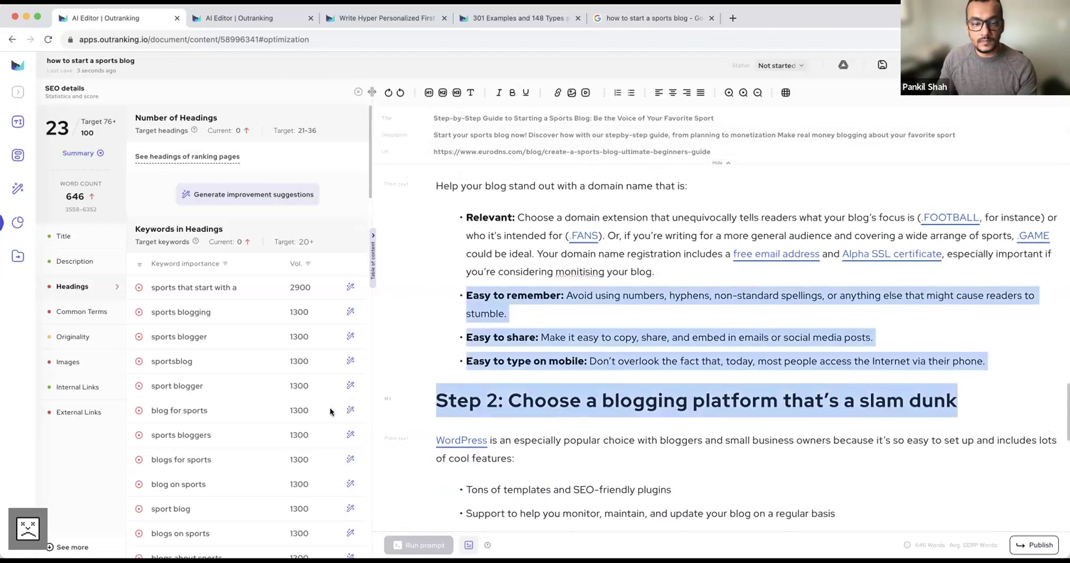
{"action": "left_click", "coordinate": [668, 423]}
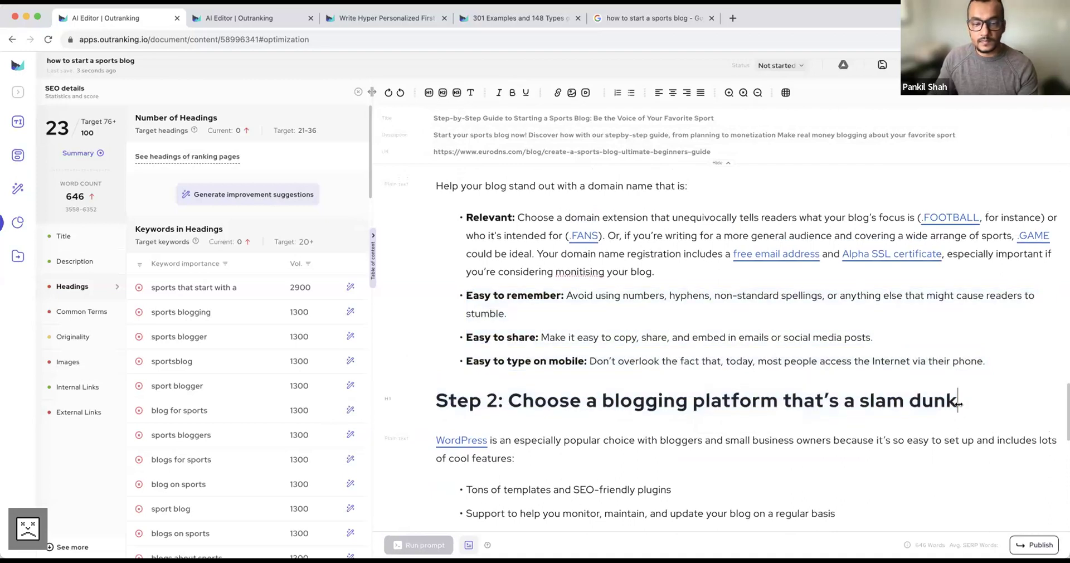
{"action": "left_click_drag", "start_coordinate": [960, 400], "coordinate": [435, 407]}
{"action": "left_click", "coordinate": [443, 92]}
{"action": "scroll", "coordinate": [804, 368], "scroll_direction": "up", "scroll_amount": 3}
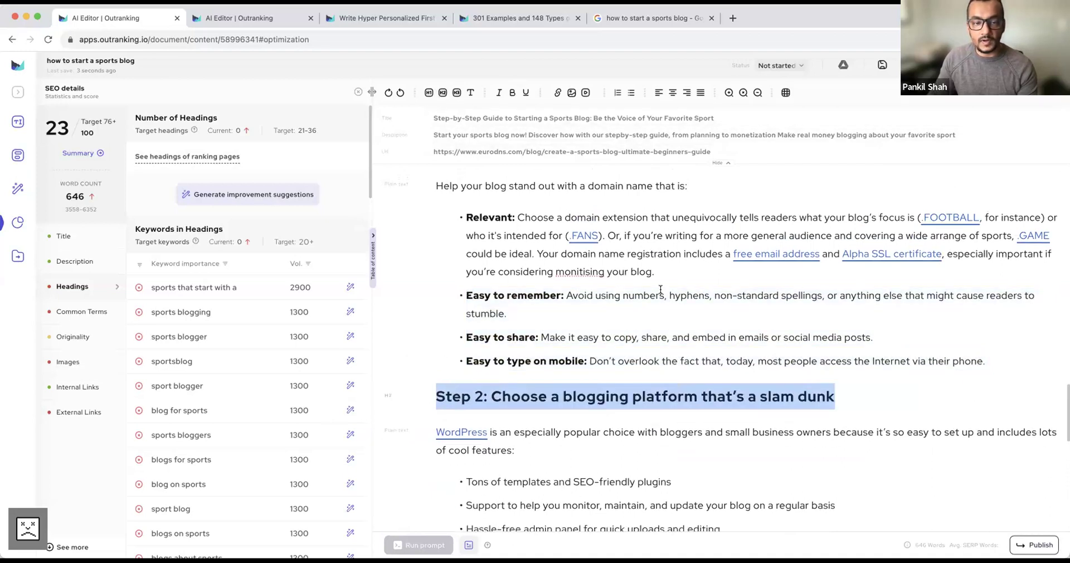
Change the Step 1 domain heading and the "Sports-related blogs are in high demand!" heading to H2
{"action": "scroll", "coordinate": [804, 369], "scroll_direction": "up", "scroll_amount": 2}
{"action": "left_click_drag", "start_coordinate": [613, 288], "coordinate": [384, 256]}
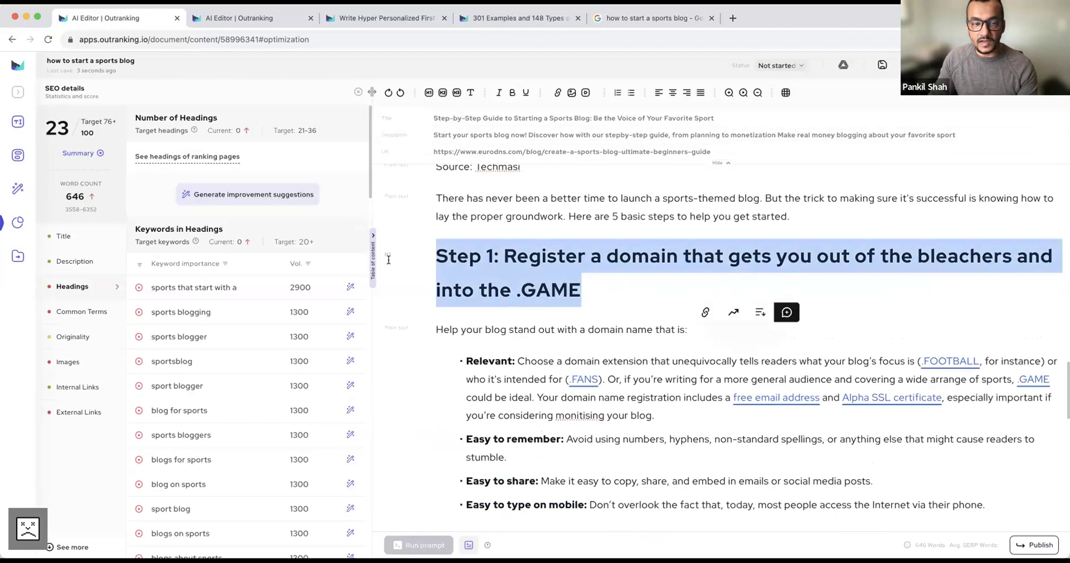
{"action": "left_click", "coordinate": [440, 94]}
{"action": "scroll", "coordinate": [567, 244], "scroll_direction": "up", "scroll_amount": 5}
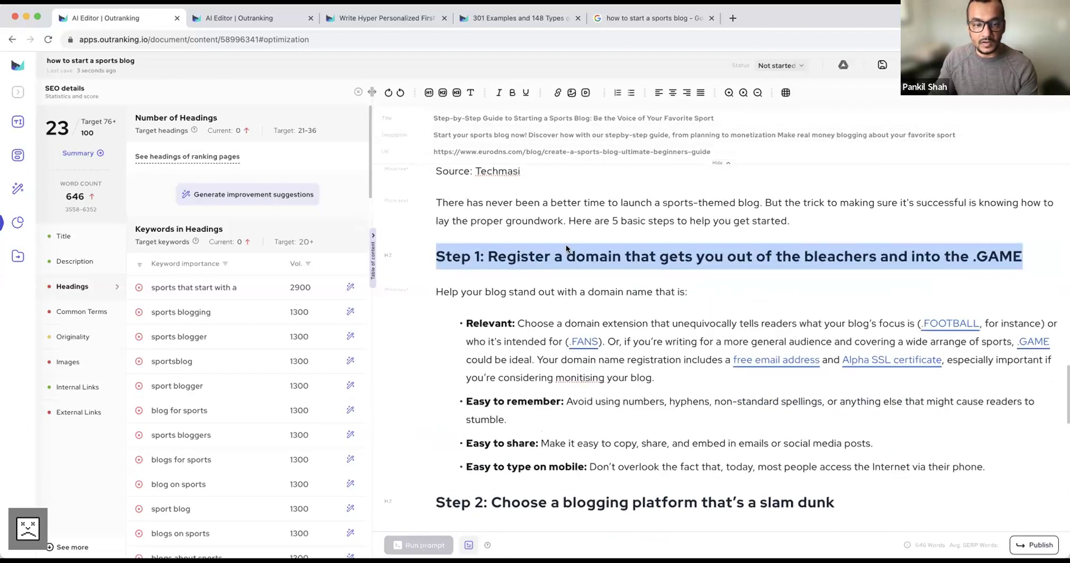
{"action": "scroll", "coordinate": [566, 248], "scroll_direction": "up", "scroll_amount": 5}
{"action": "left_click_drag", "start_coordinate": [873, 359], "coordinate": [433, 368]}
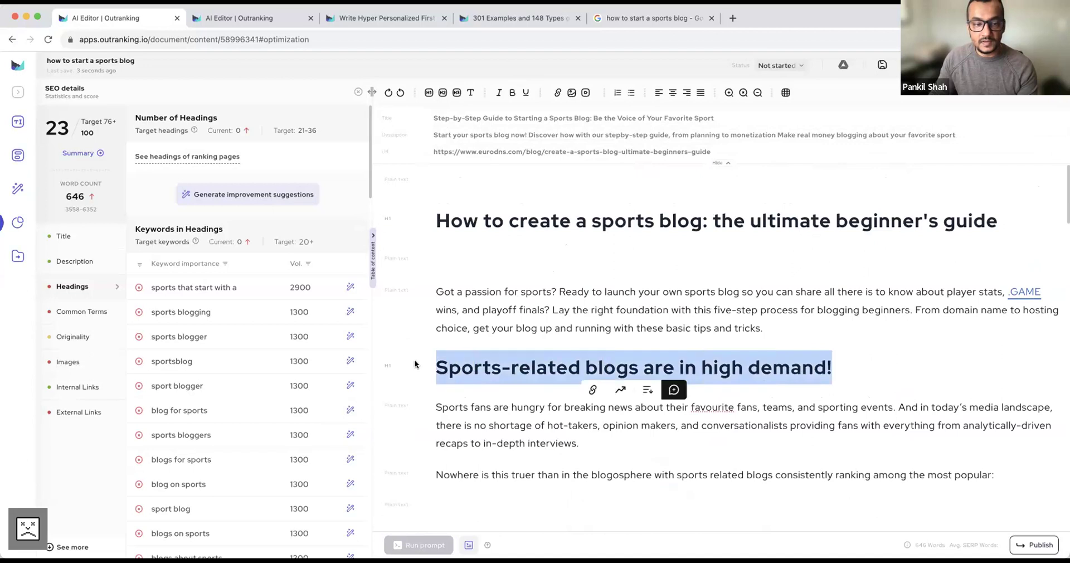
{"action": "left_click", "coordinate": [441, 93]}
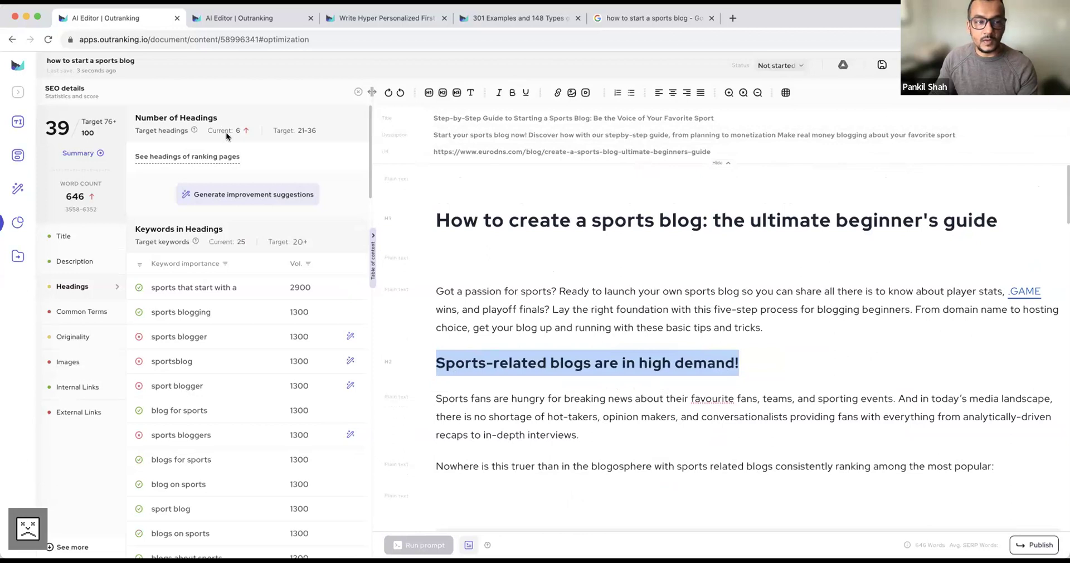
Start a new automatic optimization for only Number of headings and Missing common terms
{"action": "left_click", "coordinate": [74, 137]}
{"action": "left_click", "coordinate": [296, 117]}
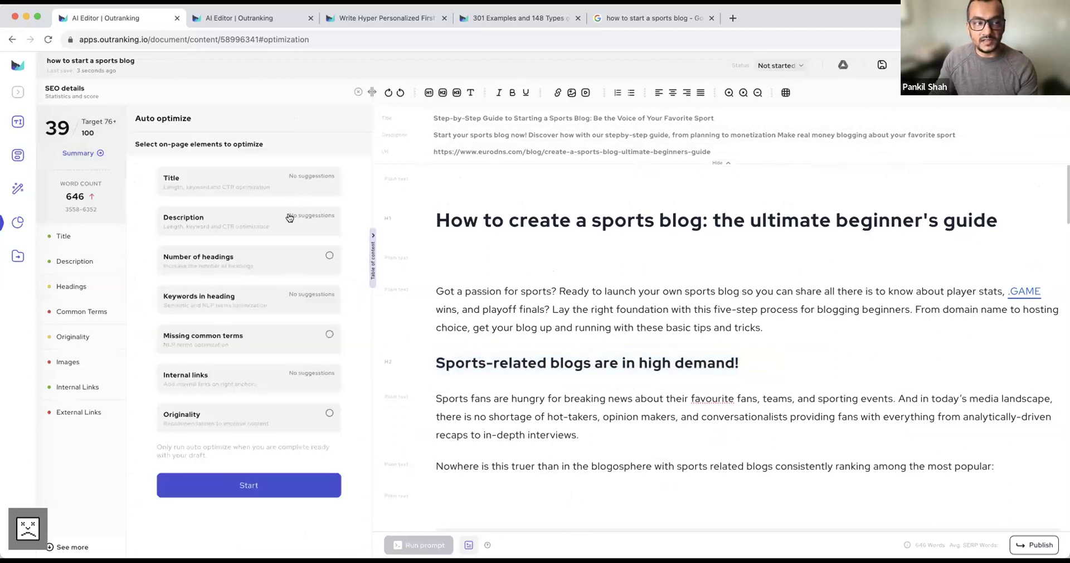
{"action": "left_click", "coordinate": [280, 259]}
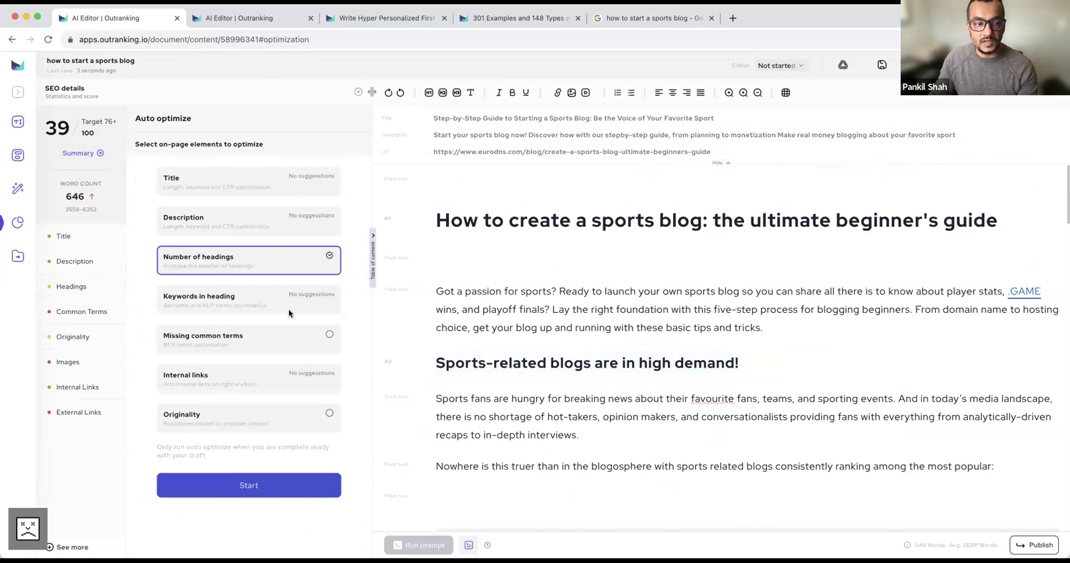
{"action": "left_click", "coordinate": [276, 341]}
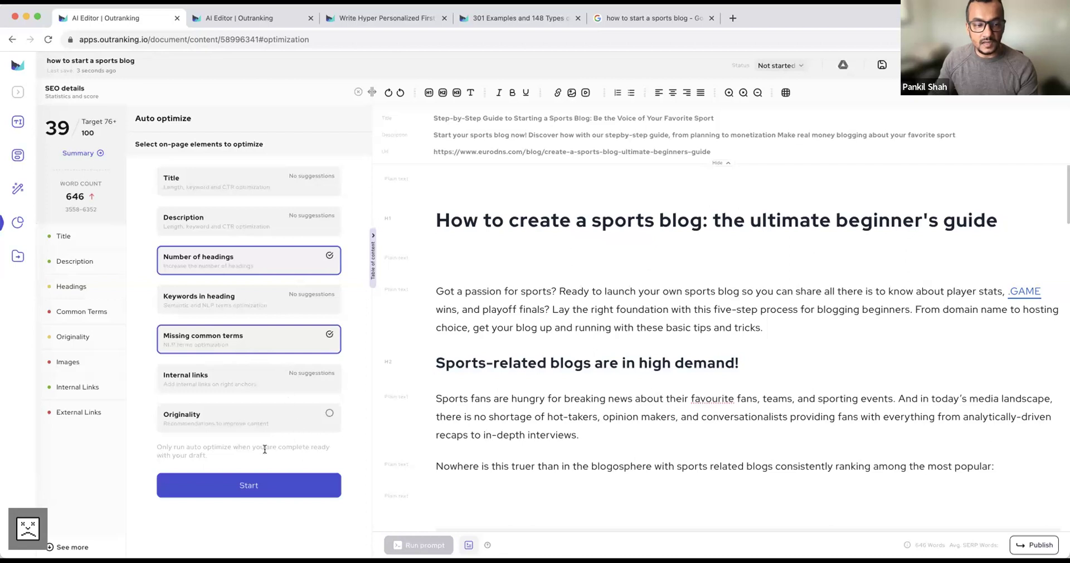
{"action": "left_click", "coordinate": [268, 484]}
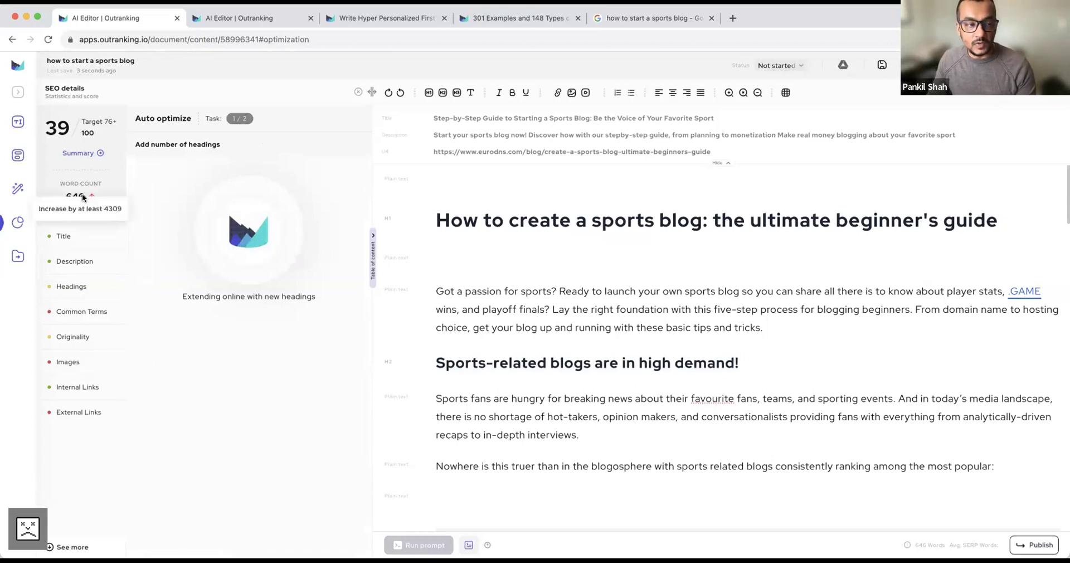
Delete the empty paragraph between the H1 title and the introduction
{"action": "left_click", "coordinate": [669, 255]}
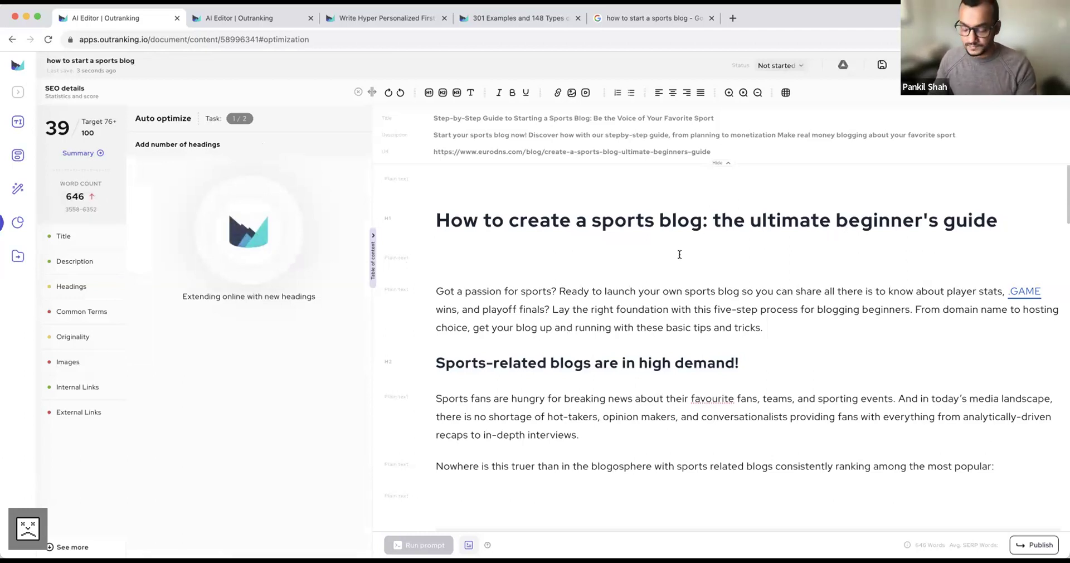
{"action": "key", "text": "BackSpace"}
{"action": "left_click", "coordinate": [454, 135]}
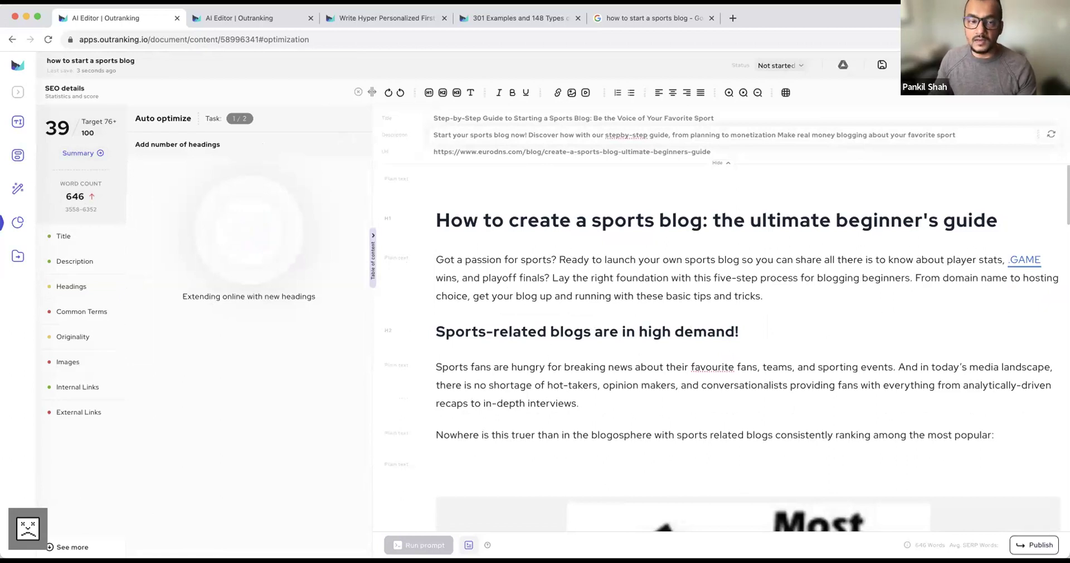
{"action": "left_click", "coordinate": [677, 199]}
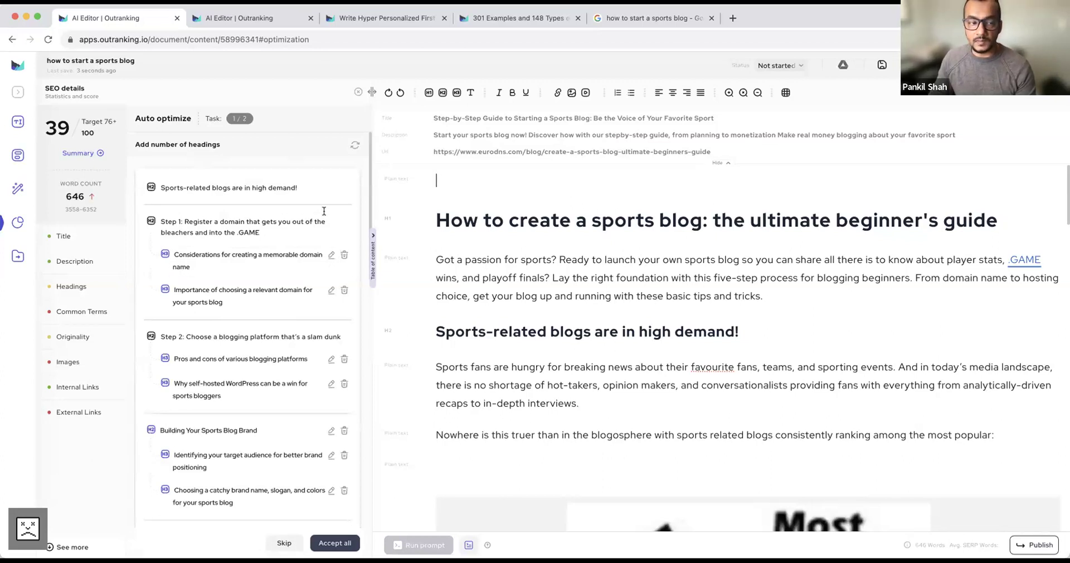
Review the full list of suggested new H2 and H3 headings for the article
{"action": "scroll", "coordinate": [295, 207], "scroll_direction": "down", "scroll_amount": 1}
{"action": "scroll", "coordinate": [291, 209], "scroll_direction": "down", "scroll_amount": 6}
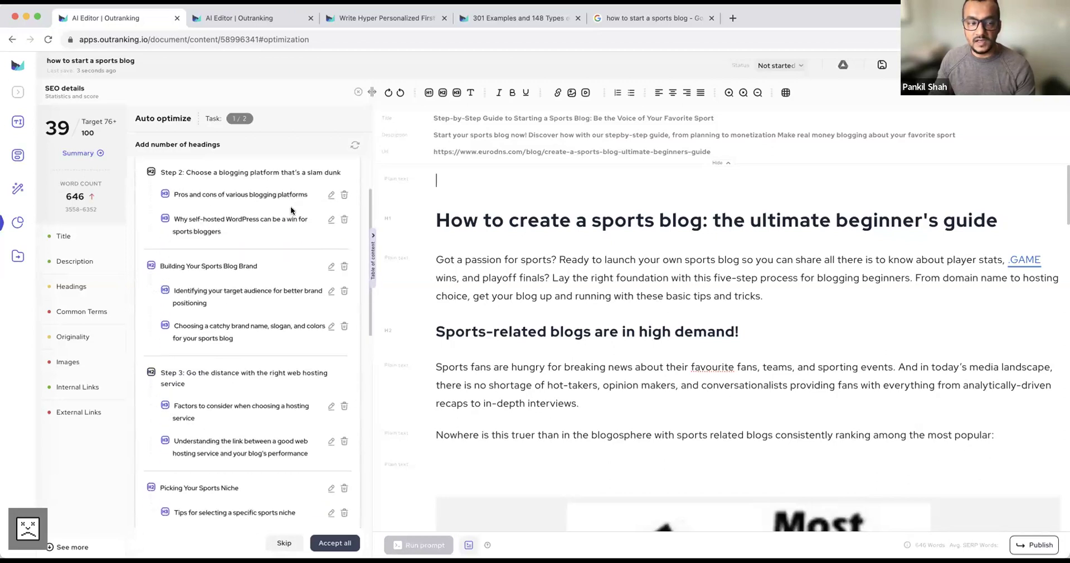
{"action": "scroll", "coordinate": [291, 210], "scroll_direction": "down", "scroll_amount": 6}
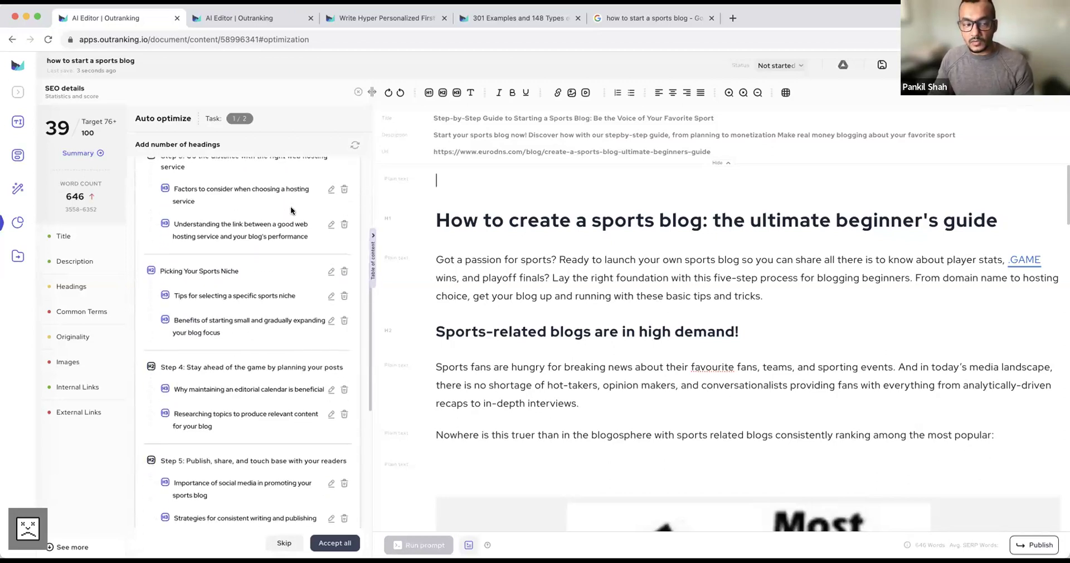
{"action": "scroll", "coordinate": [291, 211], "scroll_direction": "down", "scroll_amount": 4}
{"action": "scroll", "coordinate": [291, 210], "scroll_direction": "down", "scroll_amount": 4}
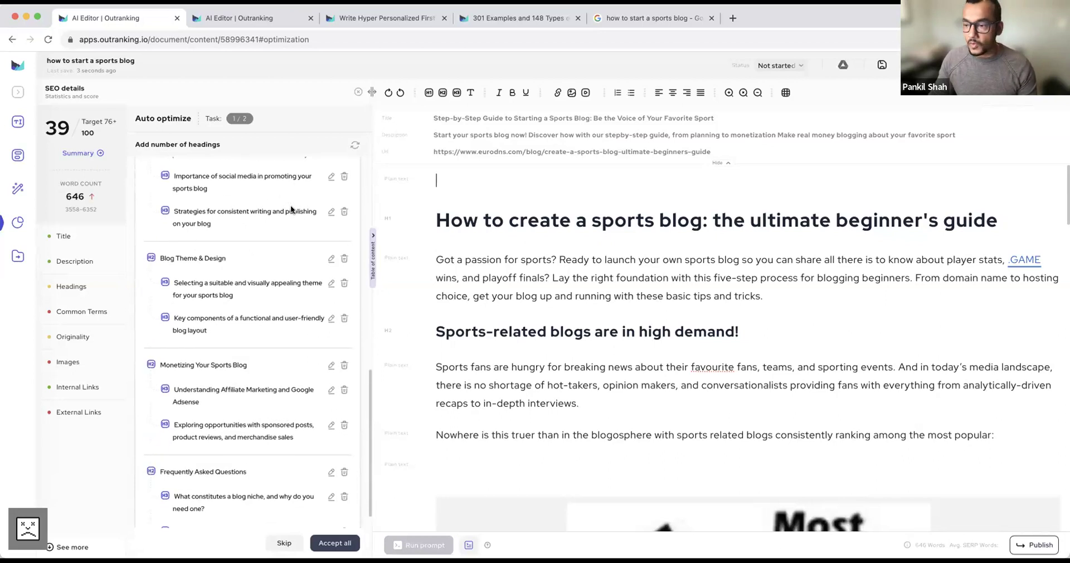
{"action": "left_click", "coordinate": [293, 210]}
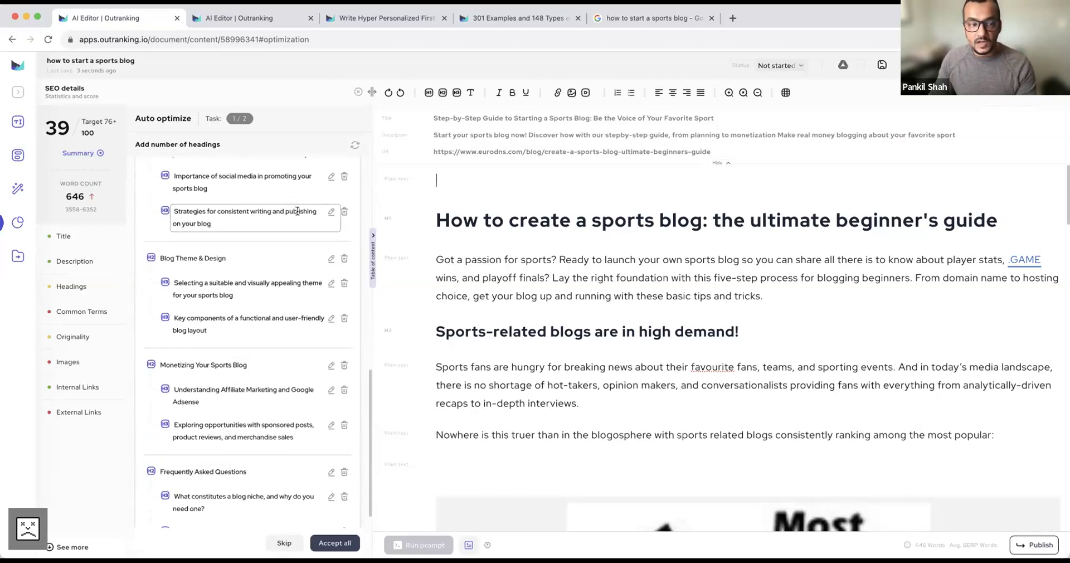
{"action": "scroll", "coordinate": [297, 212], "scroll_direction": "up", "scroll_amount": 2}
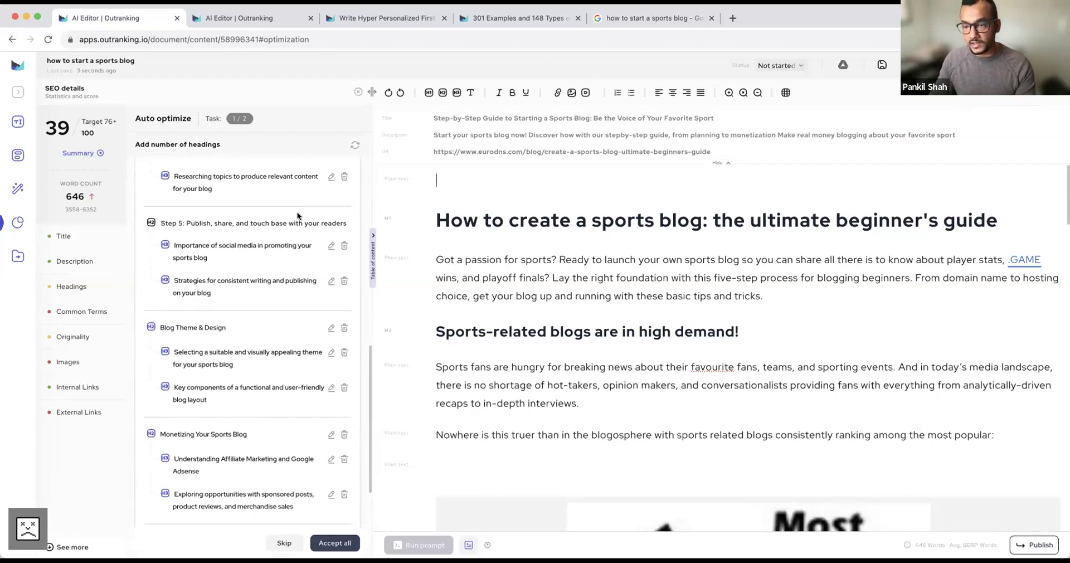
{"action": "scroll", "coordinate": [315, 243], "scroll_direction": "up", "scroll_amount": 2}
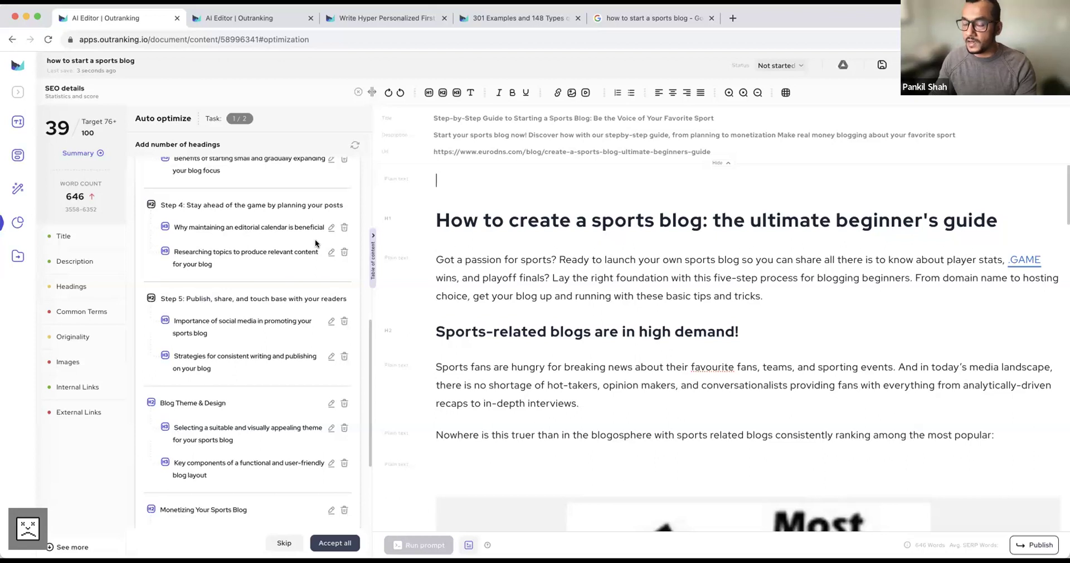
{"action": "scroll", "coordinate": [316, 243], "scroll_direction": "up", "scroll_amount": 6}
{"action": "scroll", "coordinate": [316, 239], "scroll_direction": "up", "scroll_amount": 6}
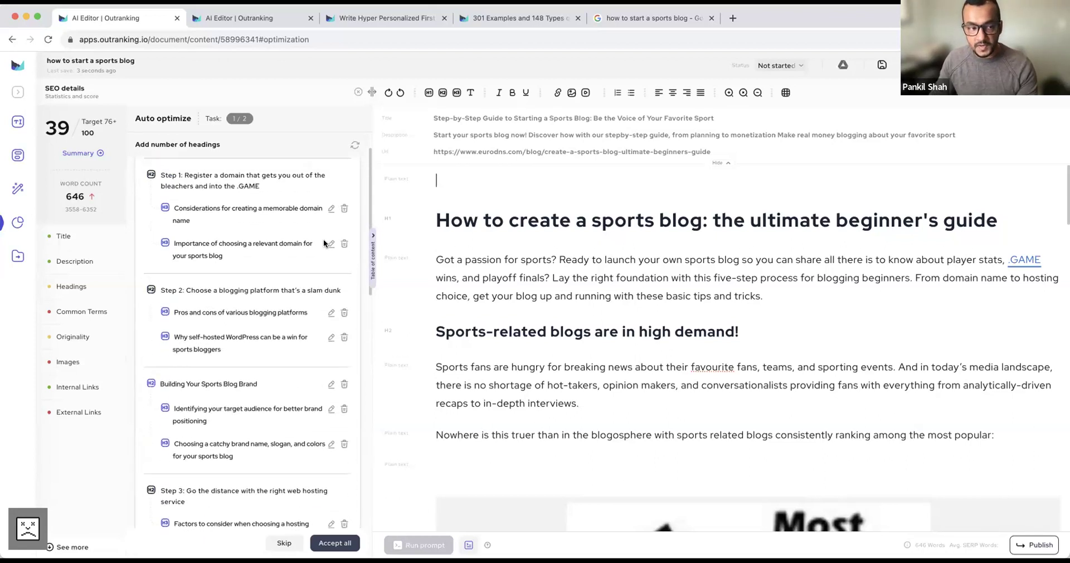
{"action": "scroll", "coordinate": [323, 239], "scroll_direction": "up", "scroll_amount": 1}
Prefix the suggested heading "Building Your Sports Blog Brand" with "Step 3:"
{"action": "scroll", "coordinate": [310, 244], "scroll_direction": "down", "scroll_amount": 3}
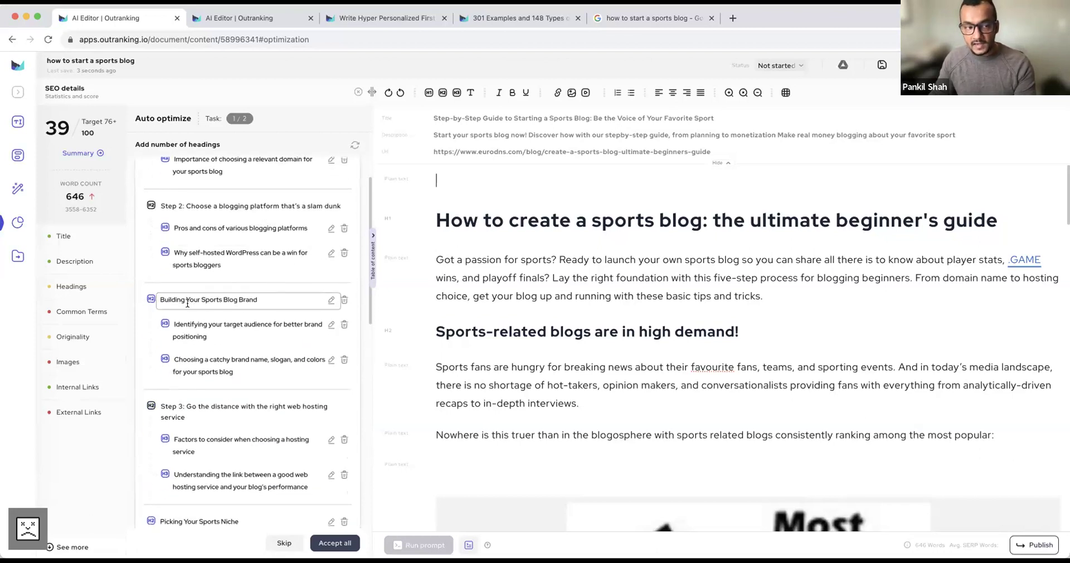
{"action": "left_click", "coordinate": [159, 299]}
{"action": "type", "text": "Step 3:"}
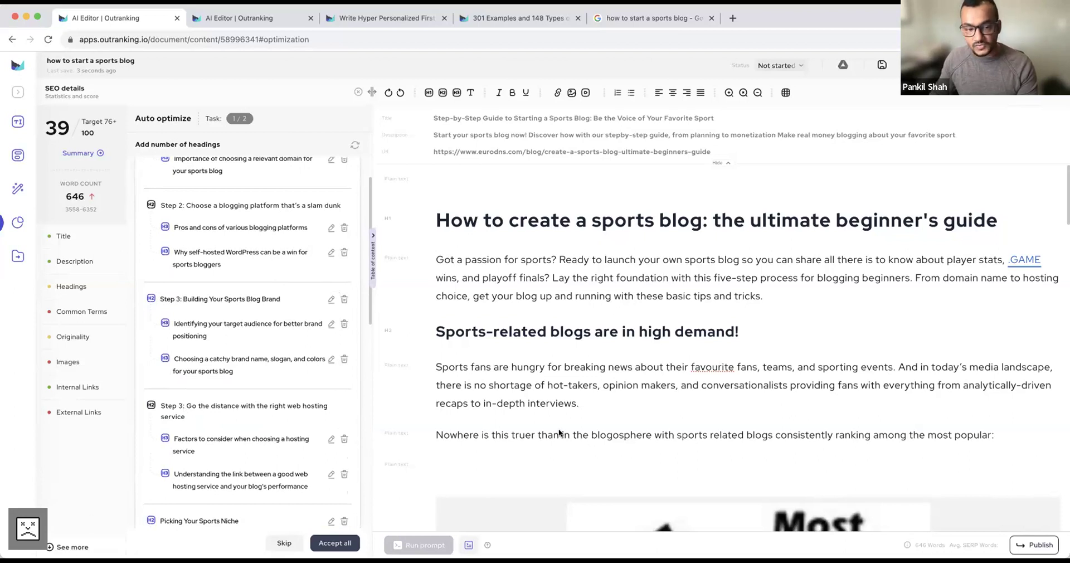
Check the remaining suggested headings down to the Frequently Asked Questions and accept all of them
{"action": "scroll", "coordinate": [210, 400], "scroll_direction": "down", "scroll_amount": 3}
{"action": "scroll", "coordinate": [210, 401], "scroll_direction": "down", "scroll_amount": 8}
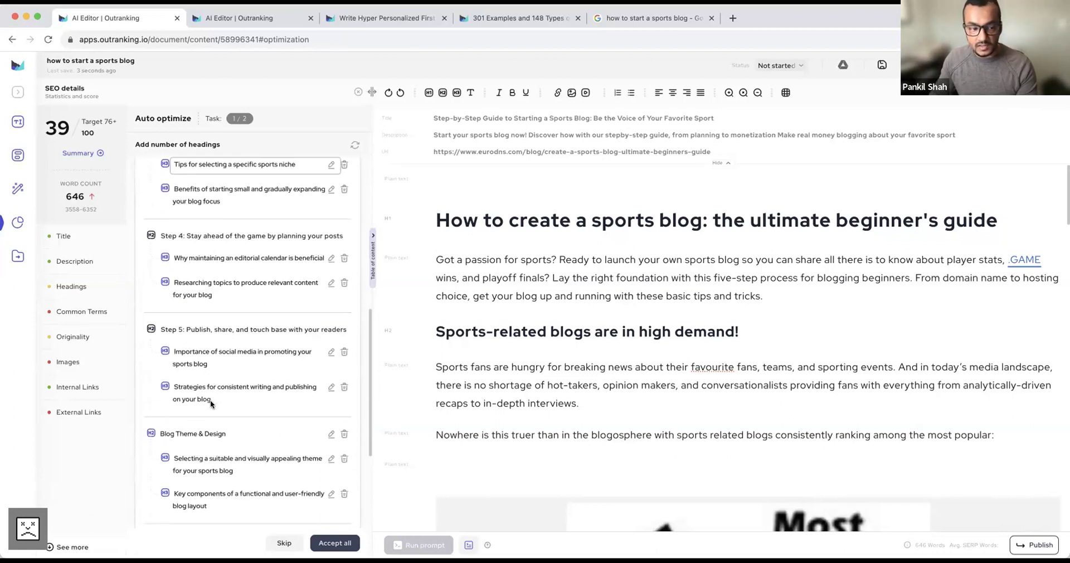
{"action": "scroll", "coordinate": [212, 399], "scroll_direction": "down", "scroll_amount": 2}
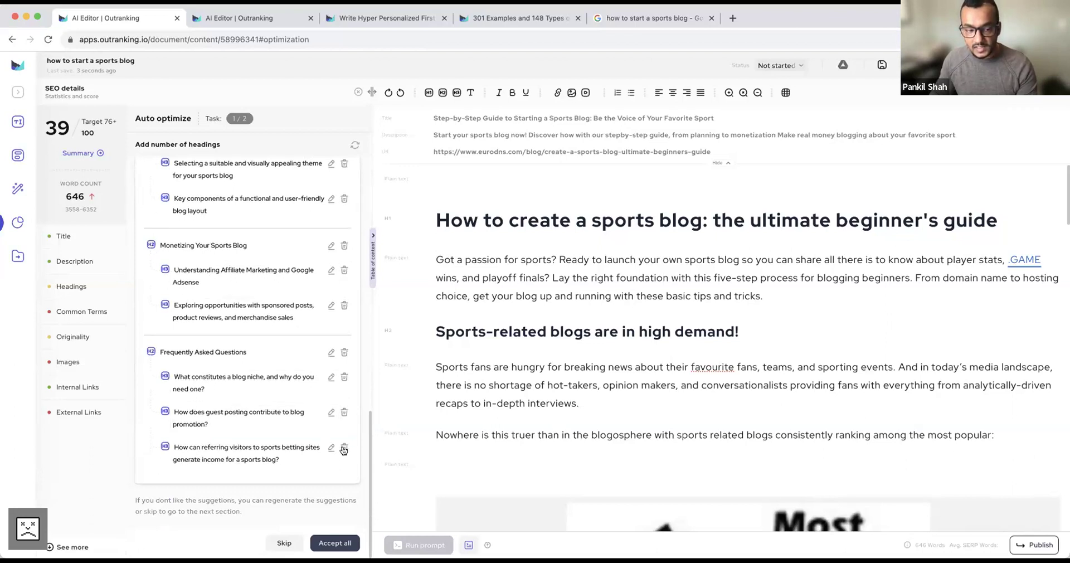
{"action": "scroll", "coordinate": [341, 452], "scroll_direction": "up", "scroll_amount": 3}
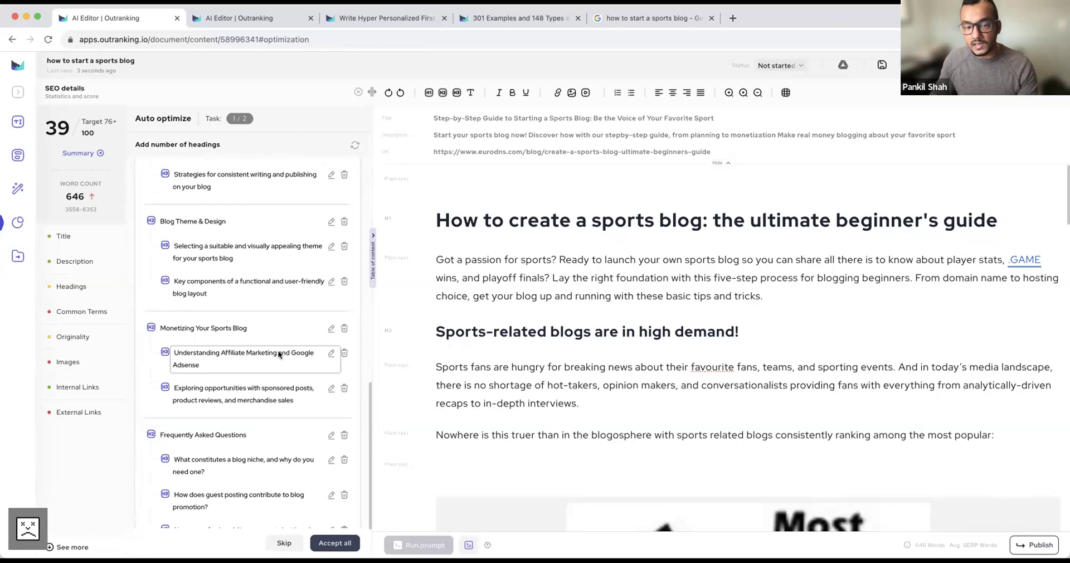
{"action": "left_click", "coordinate": [341, 545]}
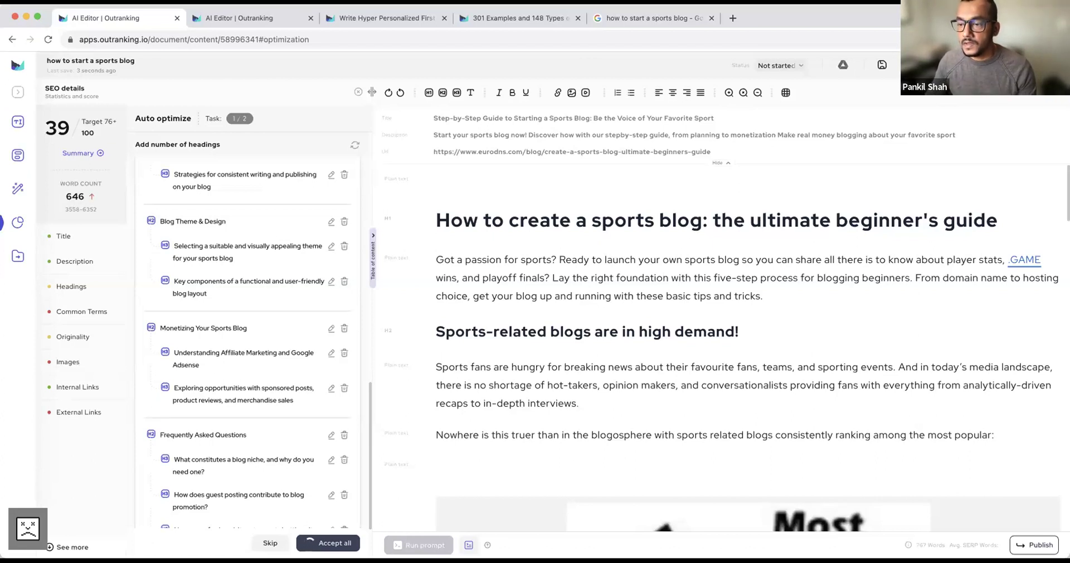
Check where the newly generated heading sections are being added in the article
{"action": "scroll", "coordinate": [320, 391], "scroll_direction": "up", "scroll_amount": 1}
{"action": "scroll", "coordinate": [246, 390], "scroll_direction": "up", "scroll_amount": 3}
{"action": "scroll", "coordinate": [245, 390], "scroll_direction": "down", "scroll_amount": 6}
{"action": "scroll", "coordinate": [597, 372], "scroll_direction": "down", "scroll_amount": 15}
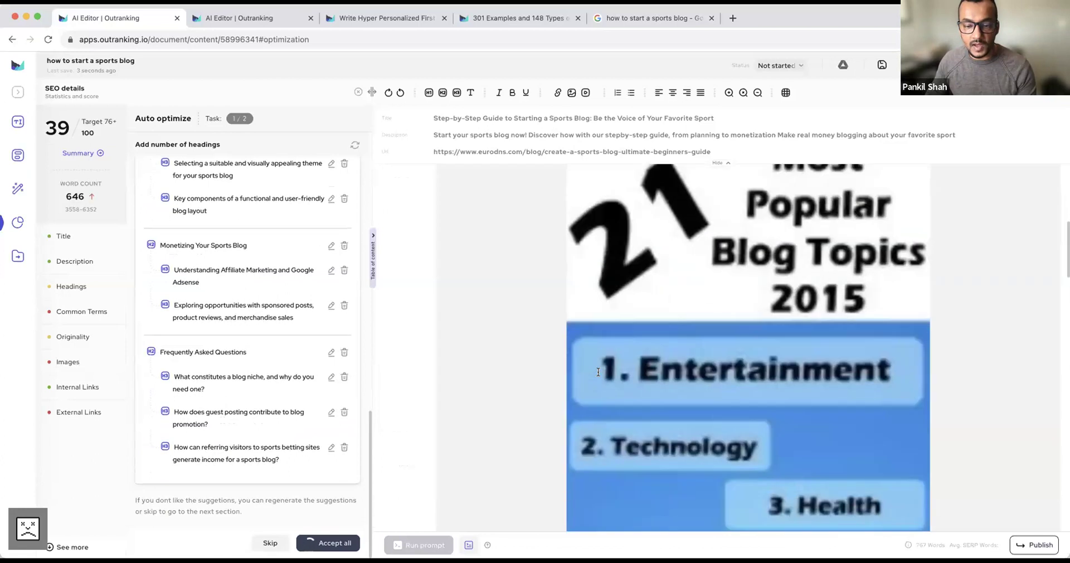
{"action": "scroll", "coordinate": [597, 372], "scroll_direction": "down", "scroll_amount": 10}
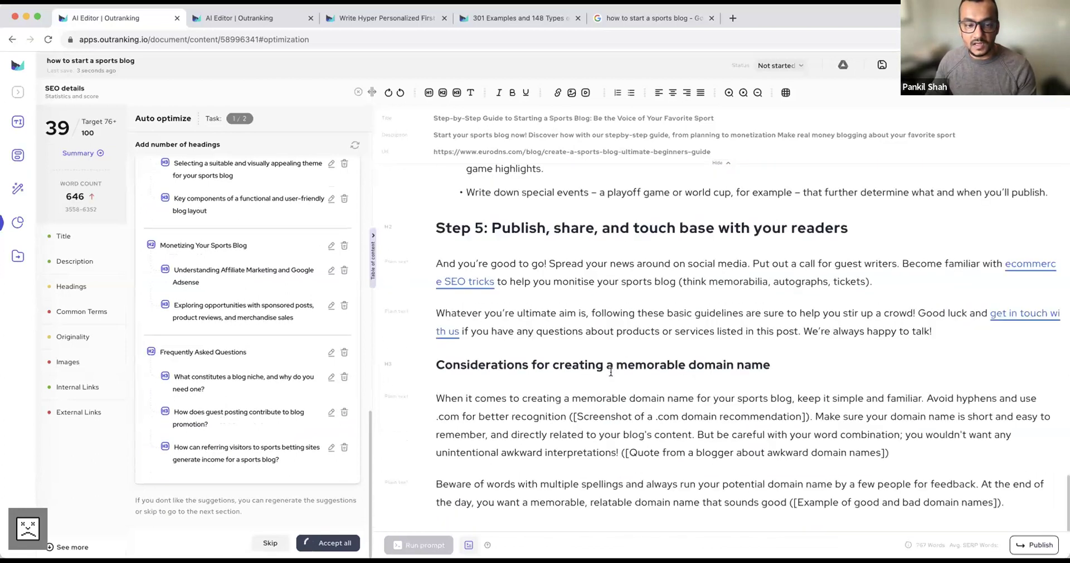
{"action": "scroll", "coordinate": [611, 369], "scroll_direction": "up", "scroll_amount": 10}
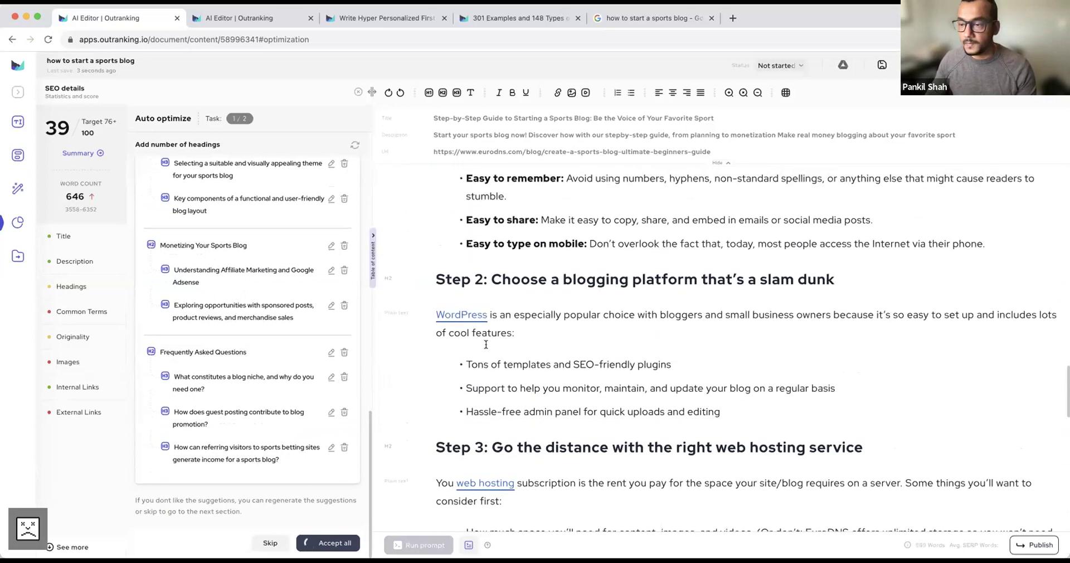
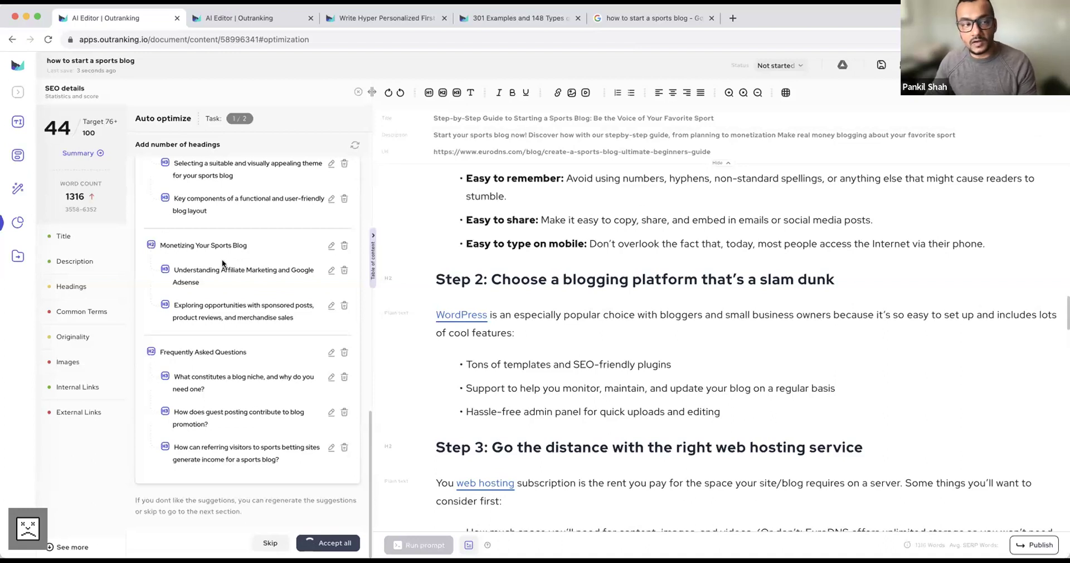
Check the updated word count and compare the newly generated brand and web hosting sections with the suggested headings list
{"action": "left_click_drag", "start_coordinate": [64, 196], "coordinate": [83, 196]}
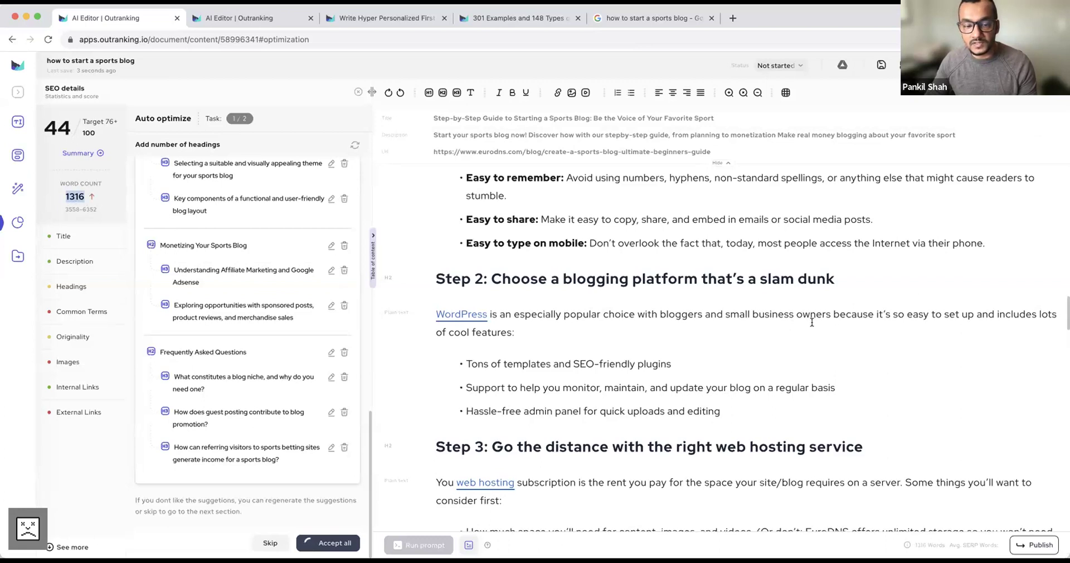
{"action": "scroll", "coordinate": [811, 322], "scroll_direction": "down", "scroll_amount": 10}
{"action": "scroll", "coordinate": [811, 322], "scroll_direction": "down", "scroll_amount": 10}
{"action": "scroll", "coordinate": [811, 322], "scroll_direction": "down", "scroll_amount": 10}
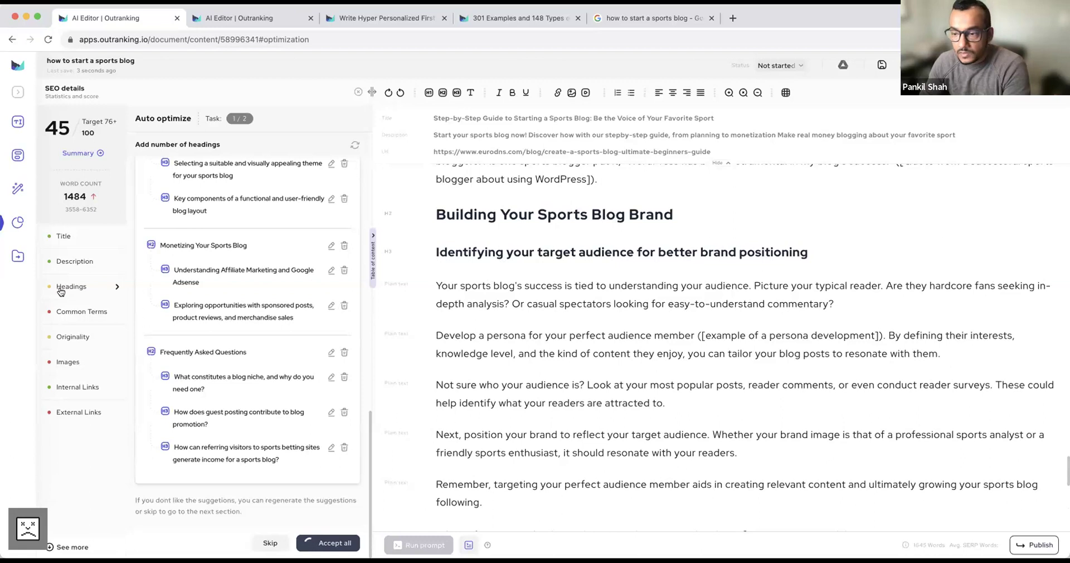
{"action": "triple_click", "coordinate": [129, 145]}
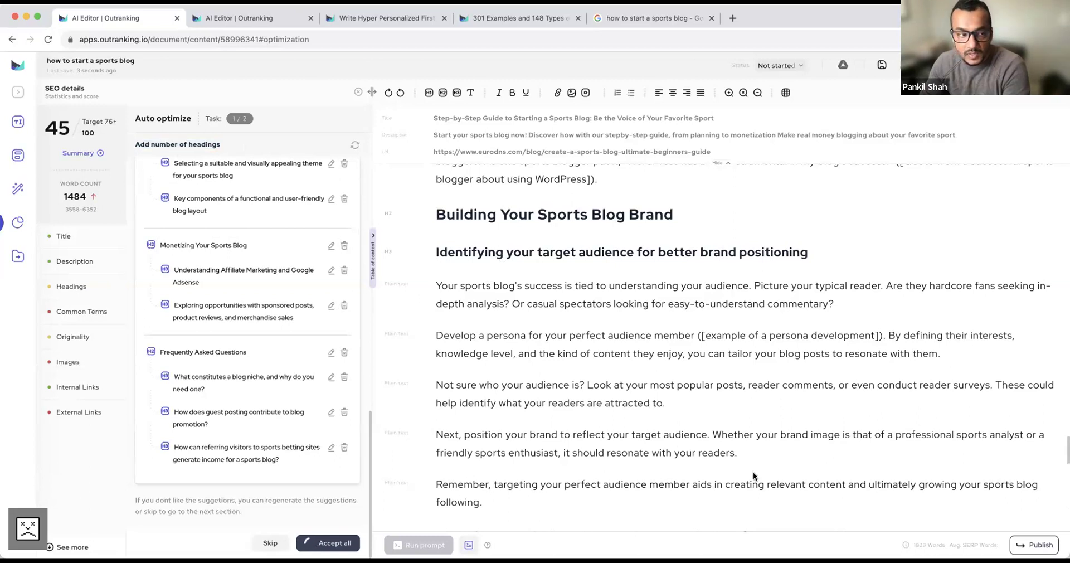
{"action": "scroll", "coordinate": [749, 465], "scroll_direction": "down", "scroll_amount": 10}
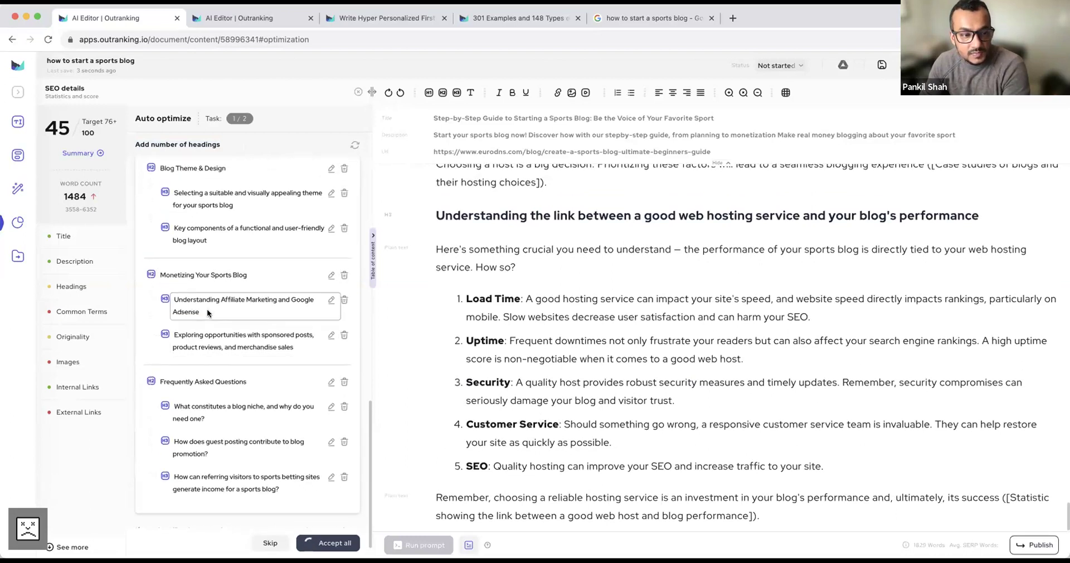
{"action": "scroll", "coordinate": [206, 312], "scroll_direction": "up", "scroll_amount": 5}
{"action": "scroll", "coordinate": [205, 308], "scroll_direction": "up", "scroll_amount": 4}
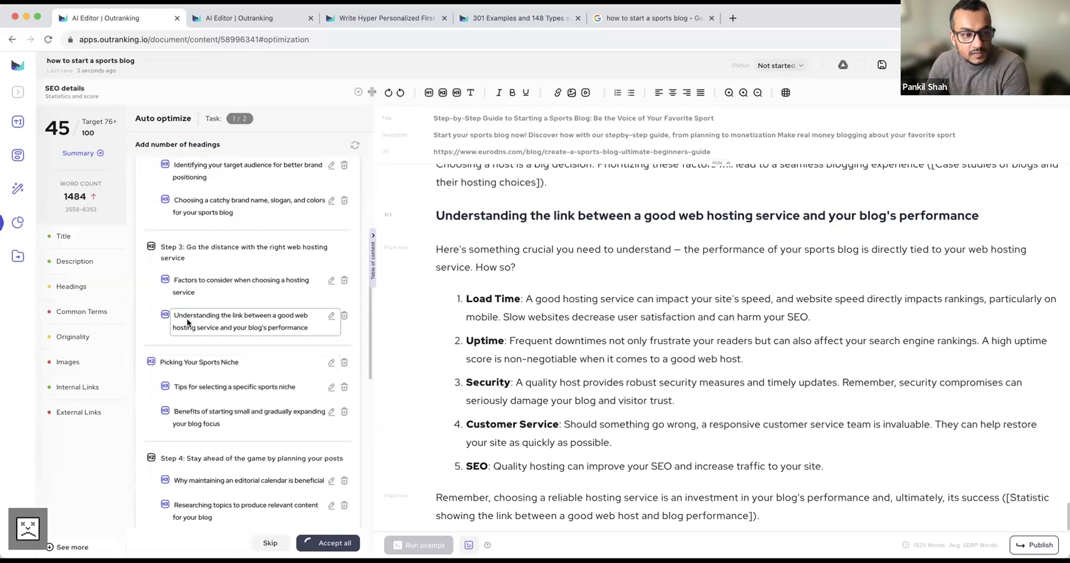
{"action": "scroll", "coordinate": [189, 316], "scroll_direction": "up", "scroll_amount": 5}
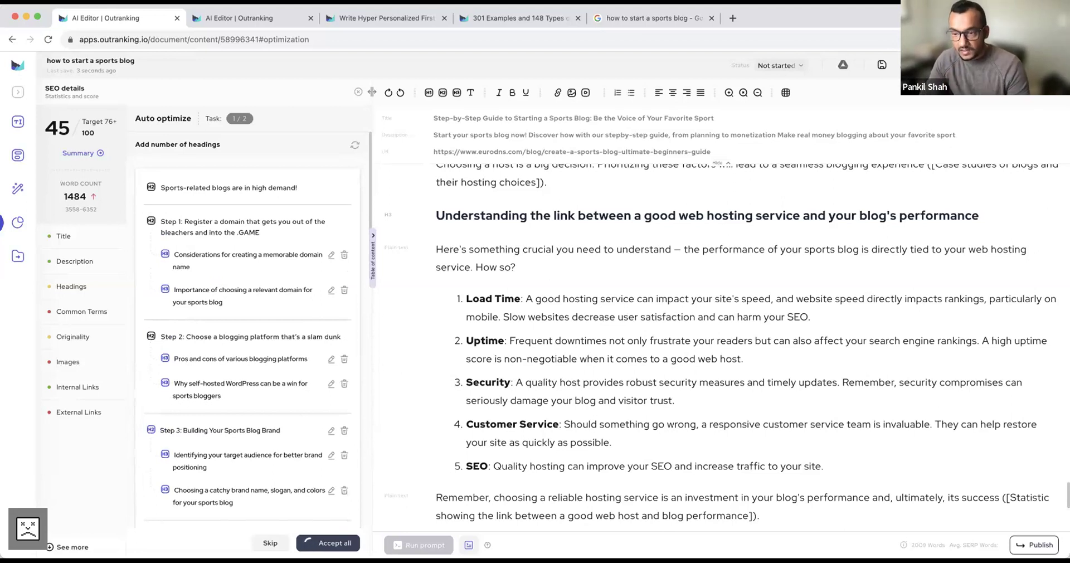
Try replacing the article's SEO title with "Top tips and secrets to start a successful sports blog and monetize it!" and undo the change
{"action": "left_click_drag", "start_coordinate": [731, 119], "coordinate": [586, 118]}
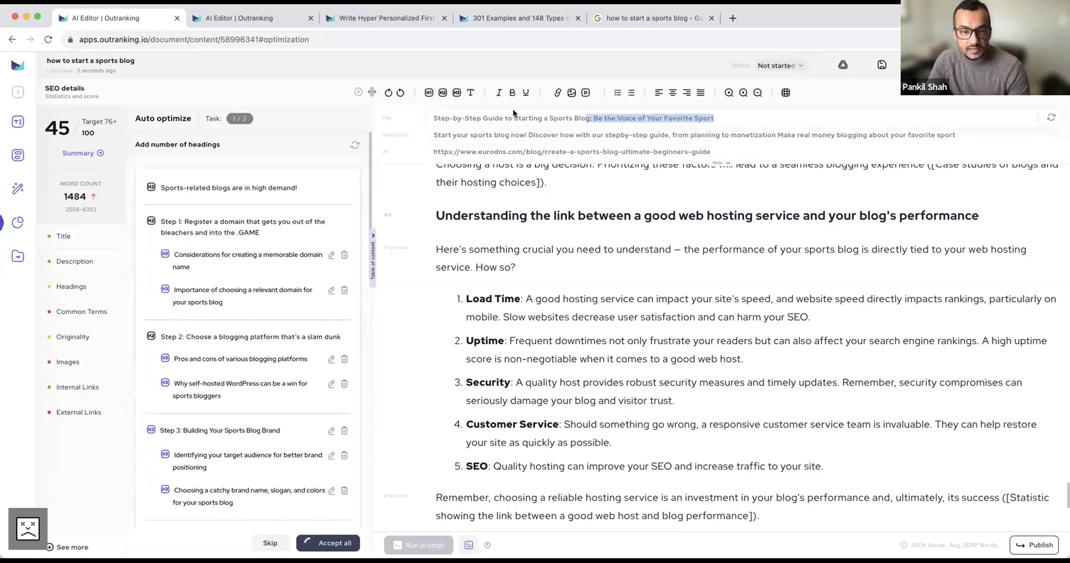
{"action": "left_click_drag", "start_coordinate": [513, 110], "coordinate": [434, 116]}
{"action": "left_click", "coordinate": [433, 115]}
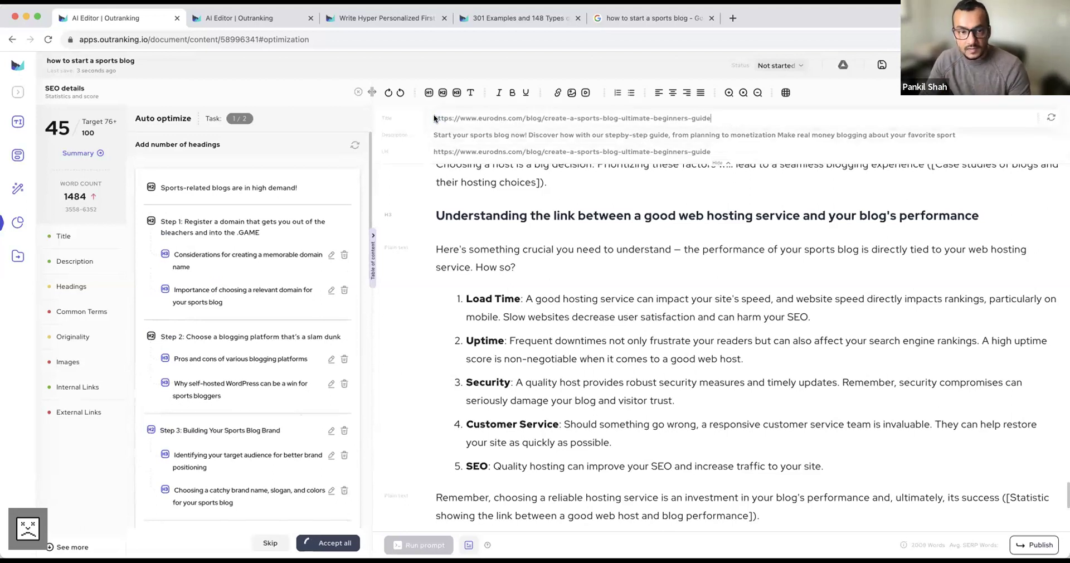
{"action": "triple_click", "coordinate": [487, 118]}
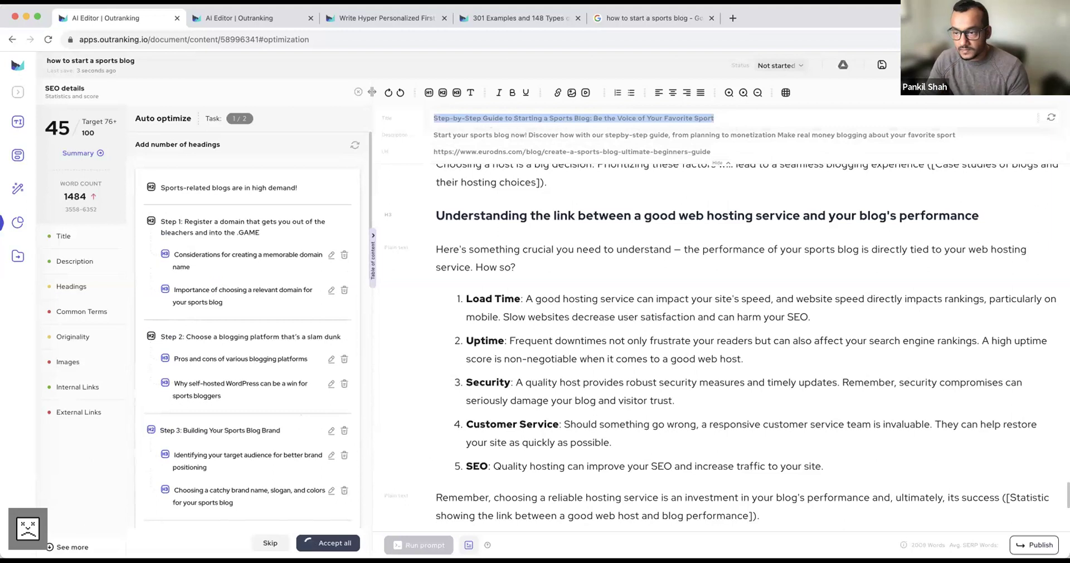
{"action": "type", "text": "Top tips and secrets to start a successful sports blog and monetize it!"}
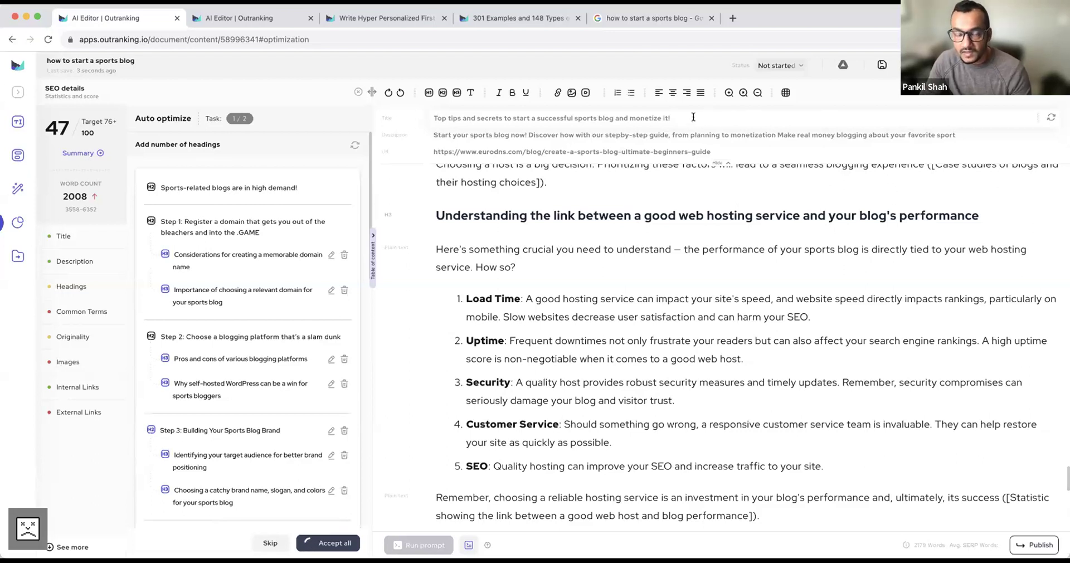
{"action": "key", "text": "super+z"}
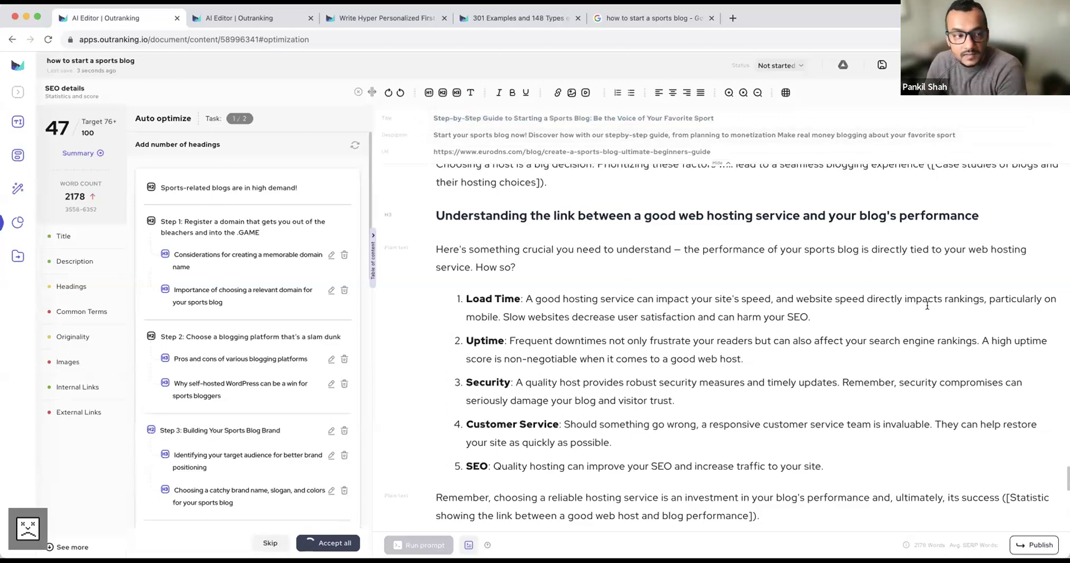
Examine the newly generated niche and editorial calendar sections at the article's end against the suggested headings
{"action": "scroll", "coordinate": [927, 306], "scroll_direction": "down", "scroll_amount": 10}
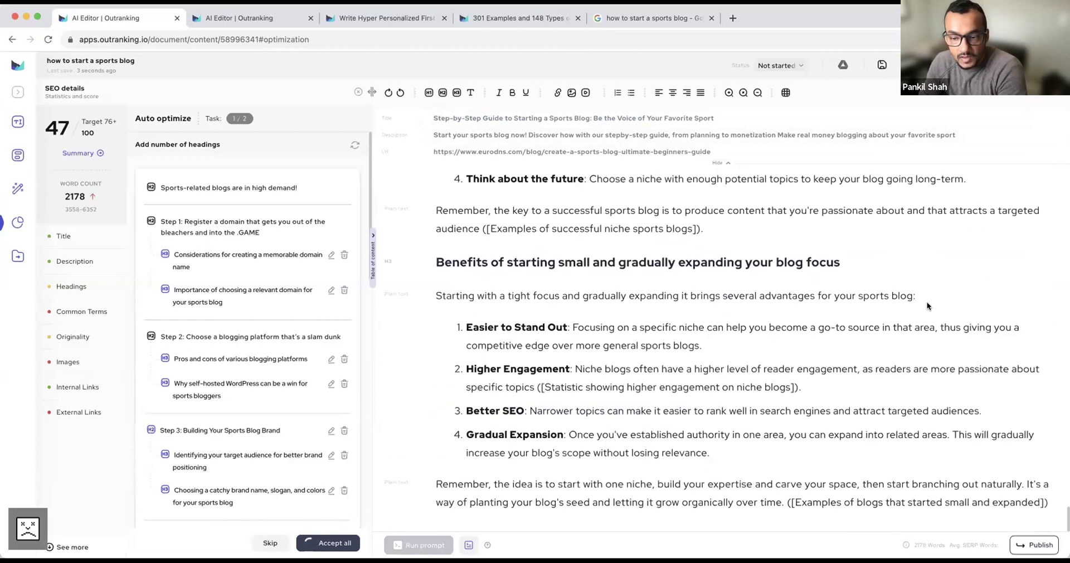
{"action": "scroll", "coordinate": [927, 302], "scroll_direction": "up", "scroll_amount": 10}
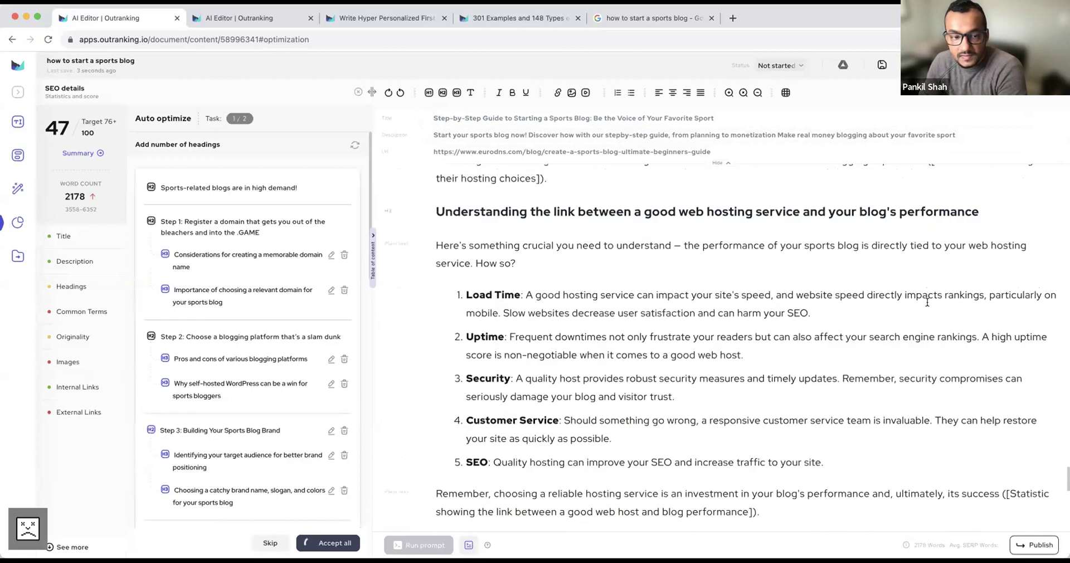
{"action": "scroll", "coordinate": [927, 302], "scroll_direction": "up", "scroll_amount": 4}
{"action": "scroll", "coordinate": [927, 302], "scroll_direction": "down", "scroll_amount": 12}
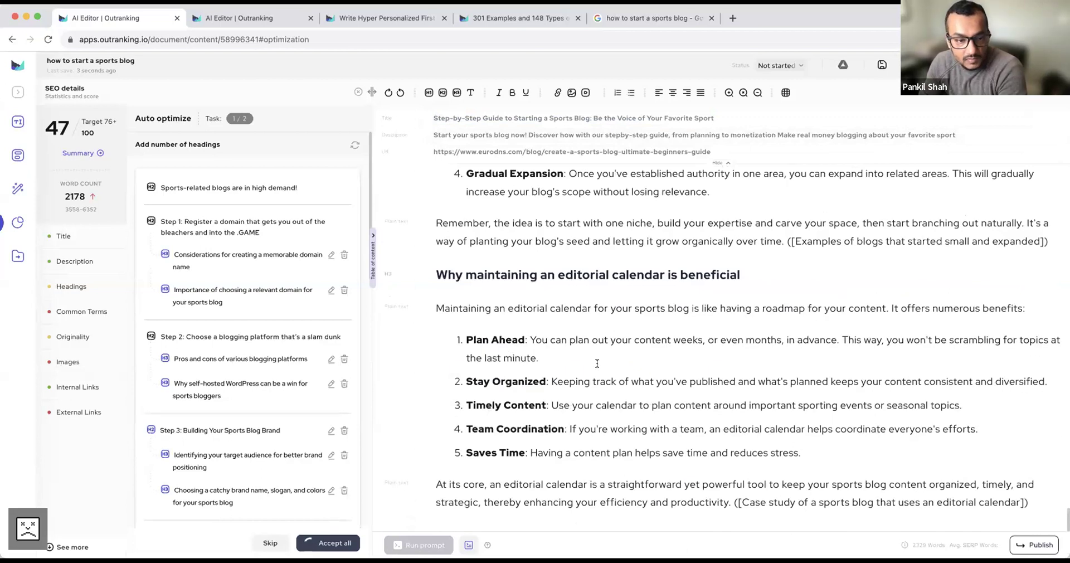
{"action": "scroll", "coordinate": [289, 342], "scroll_direction": "down", "scroll_amount": 3}
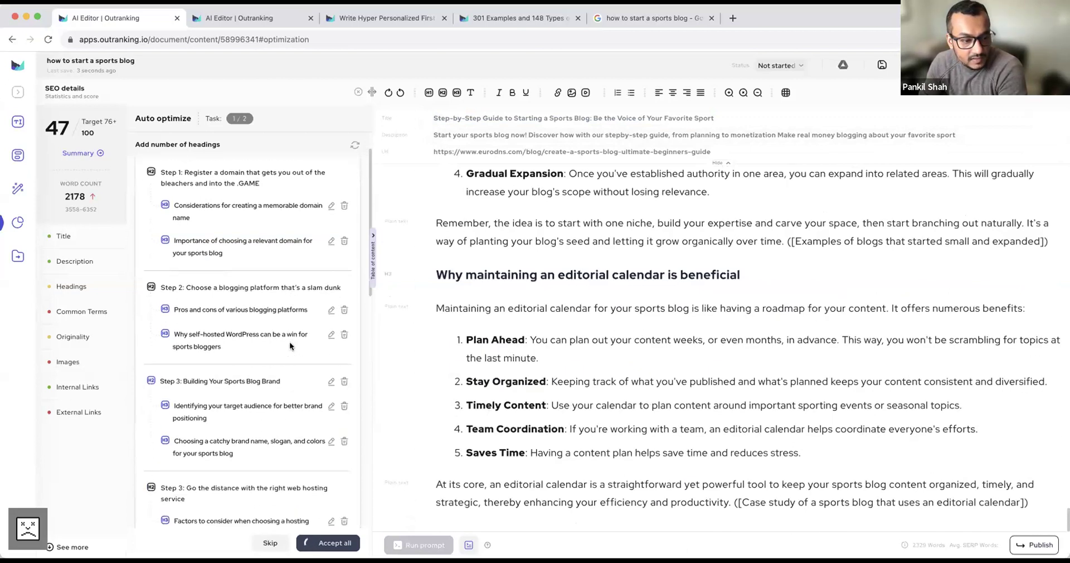
Review the remaining suggested headings, from the web hosting step through the monetization and FAQ sections
{"action": "scroll", "coordinate": [289, 342], "scroll_direction": "down", "scroll_amount": 5}
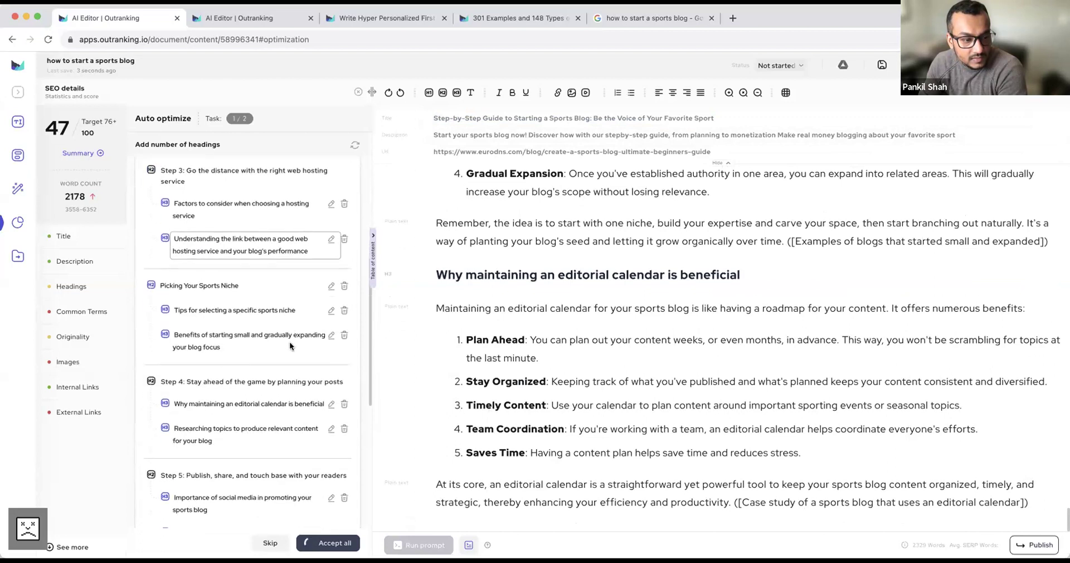
{"action": "scroll", "coordinate": [284, 345], "scroll_direction": "down", "scroll_amount": 5}
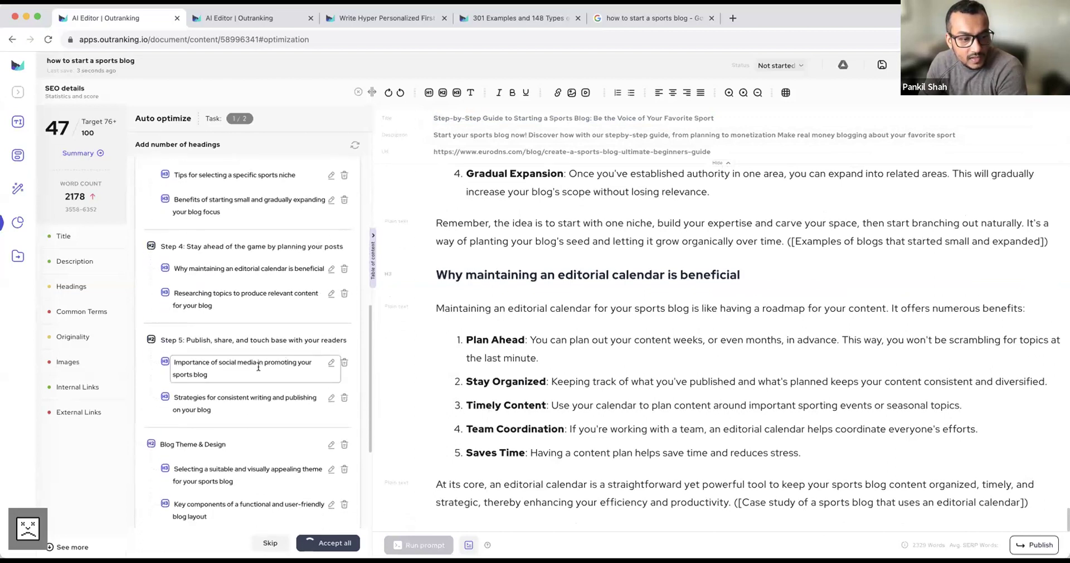
{"action": "scroll", "coordinate": [260, 365], "scroll_direction": "down", "scroll_amount": 1}
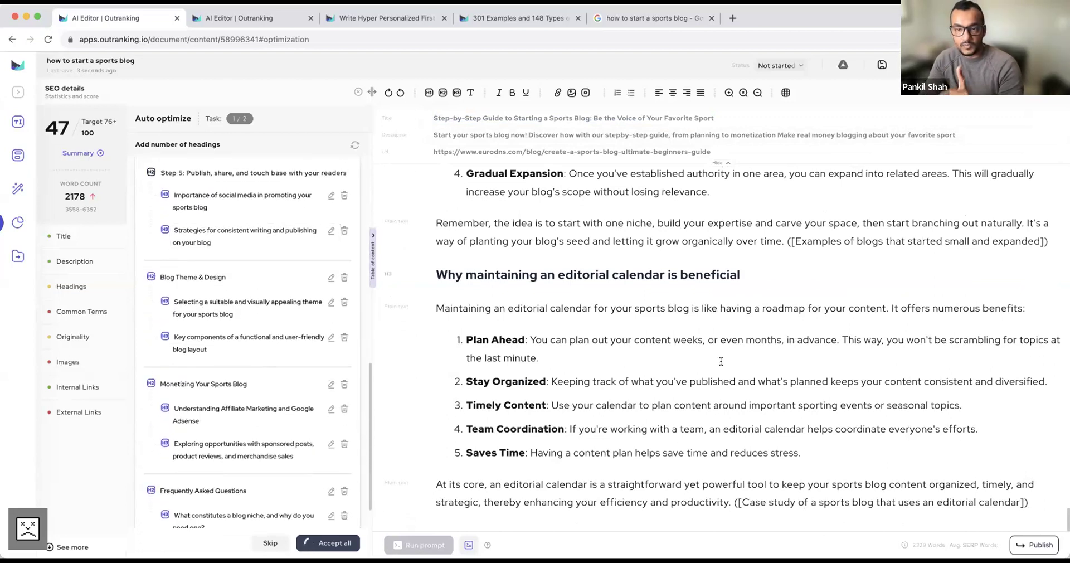
{"action": "scroll", "coordinate": [604, 369], "scroll_direction": "up", "scroll_amount": 1}
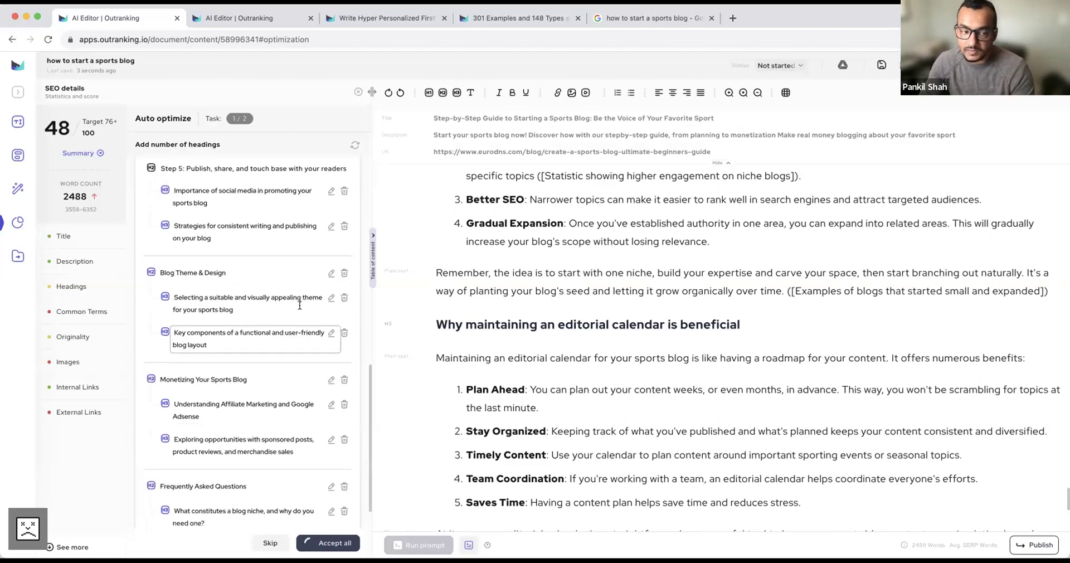
Examine the newly generated section on researching blog topics and compare it with the end of the suggested headings list
{"action": "scroll", "coordinate": [243, 333], "scroll_direction": "down", "scroll_amount": 5}
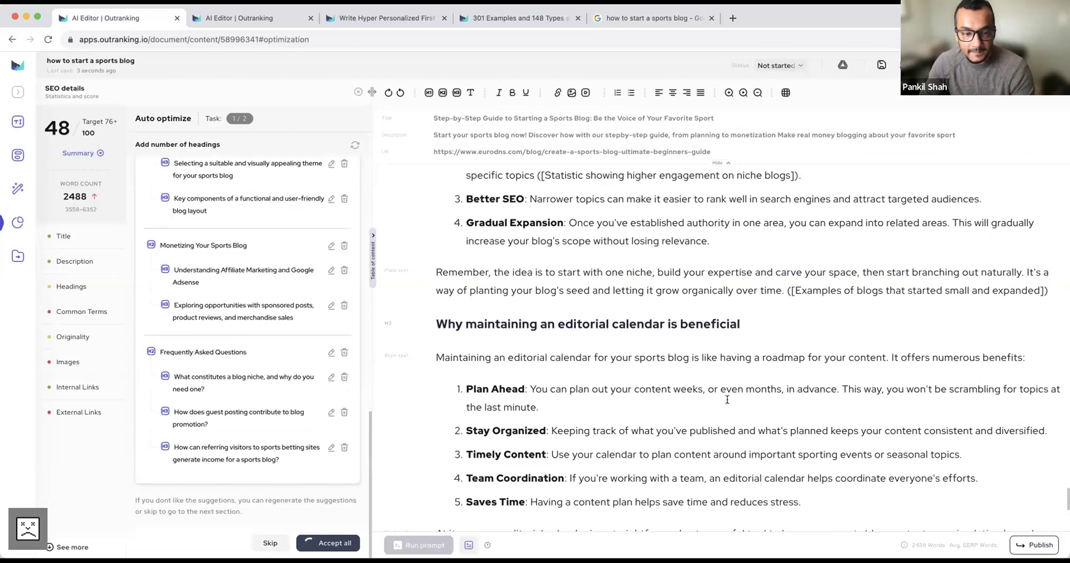
{"action": "scroll", "coordinate": [754, 371], "scroll_direction": "down", "scroll_amount": 6}
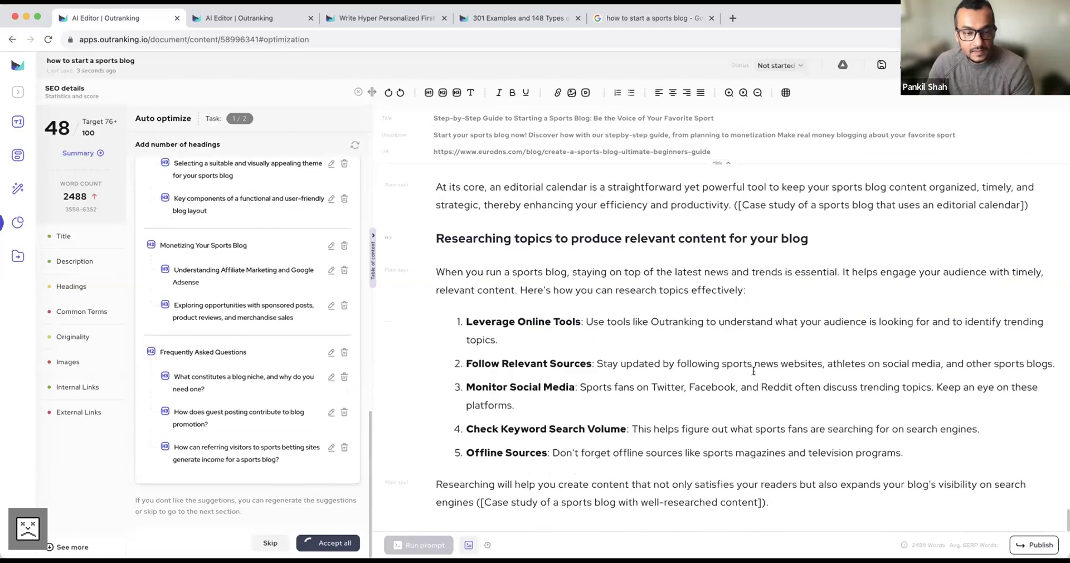
{"action": "scroll", "coordinate": [256, 333], "scroll_direction": "up", "scroll_amount": 2}
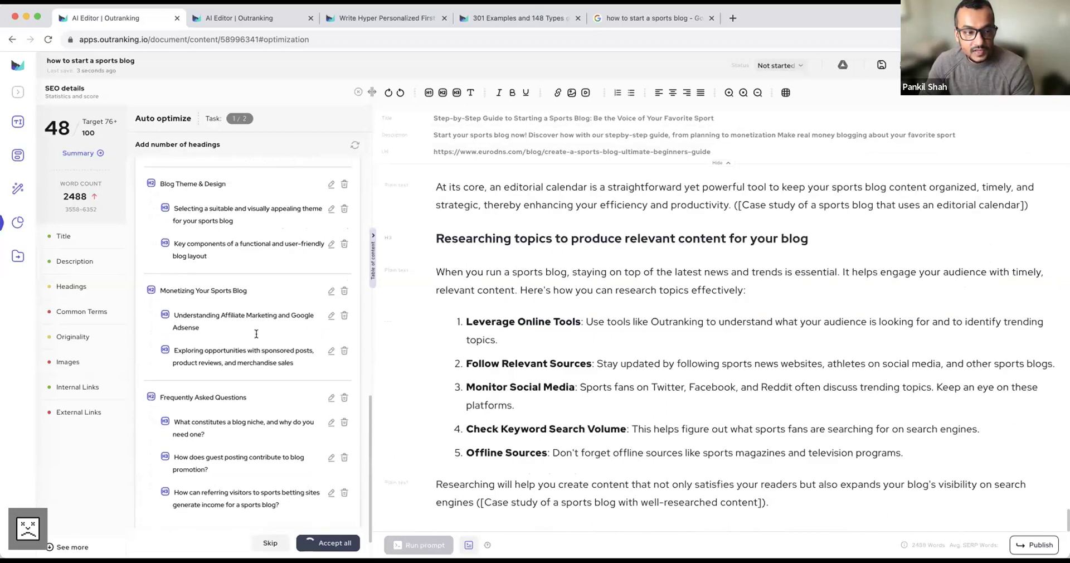
{"action": "scroll", "coordinate": [256, 333], "scroll_direction": "up", "scroll_amount": 5}
{"action": "scroll", "coordinate": [255, 335], "scroll_direction": "down", "scroll_amount": 3}
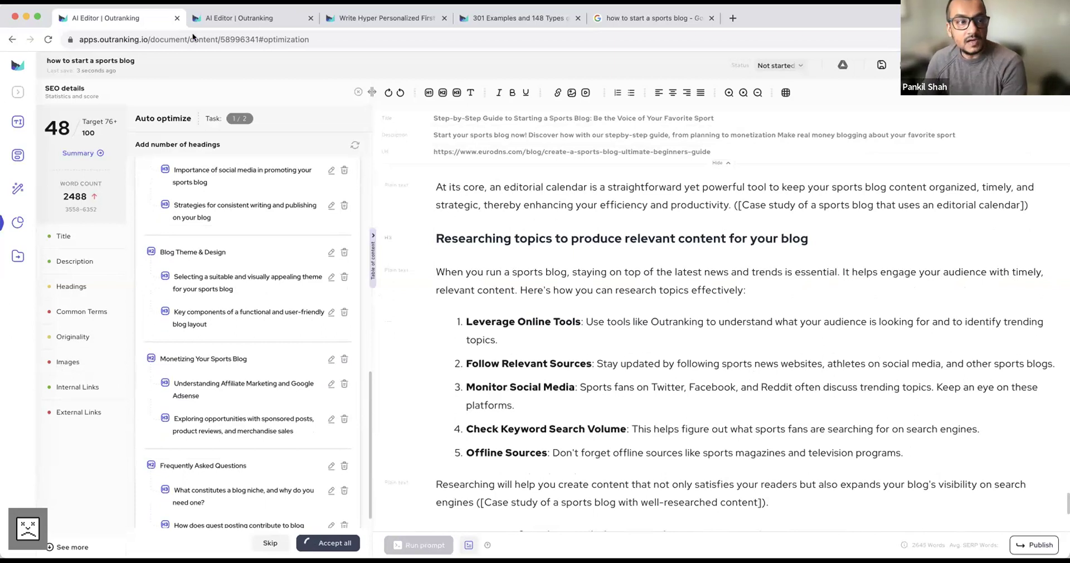
In the new-house insurance document, open the SEO details on images and compare the current image count with the target range
{"action": "left_click", "coordinate": [234, 18]}
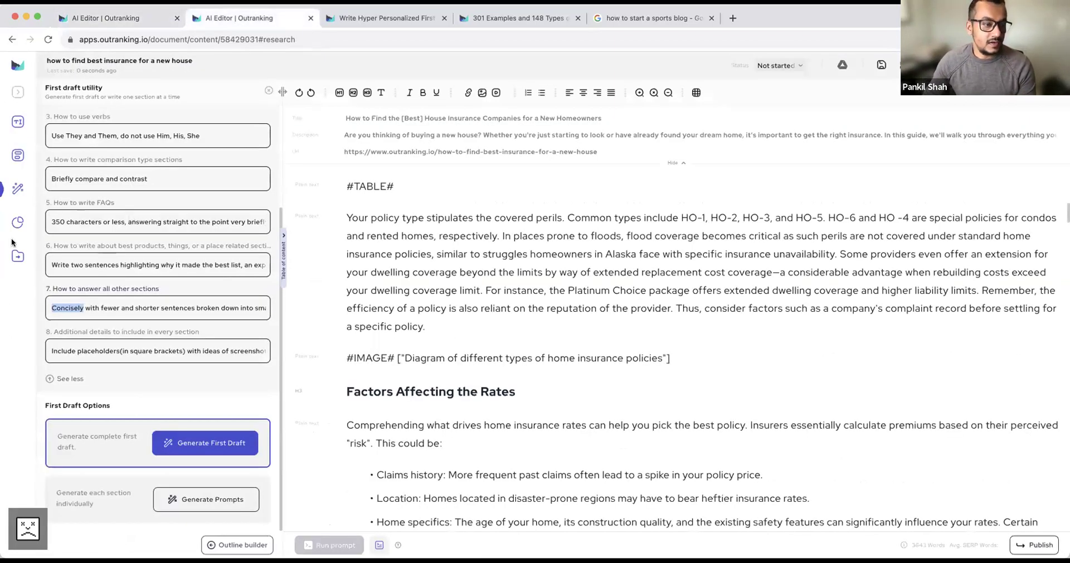
{"action": "left_click", "coordinate": [17, 222]}
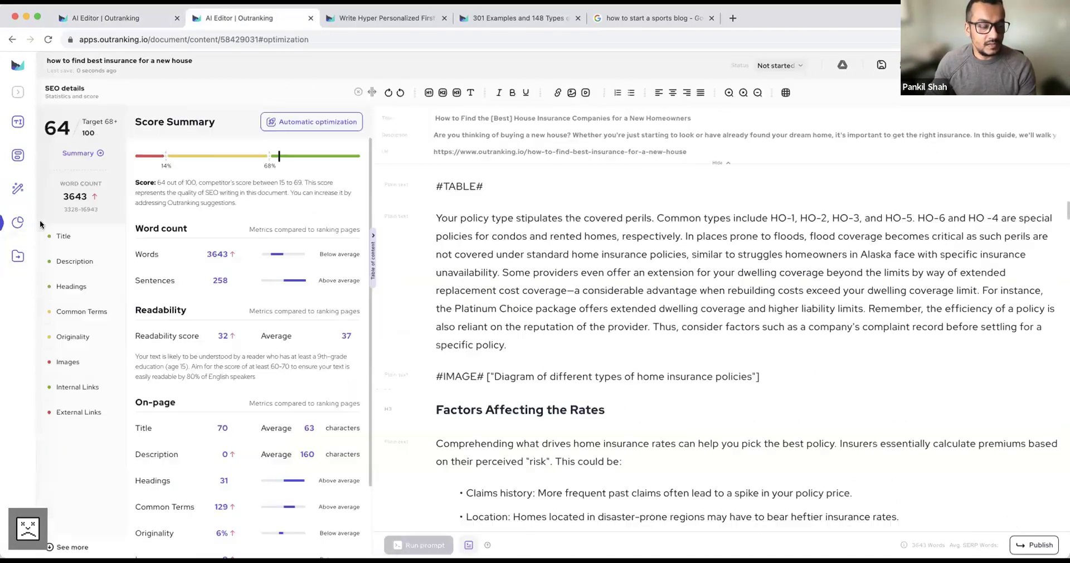
{"action": "left_click", "coordinate": [79, 365]}
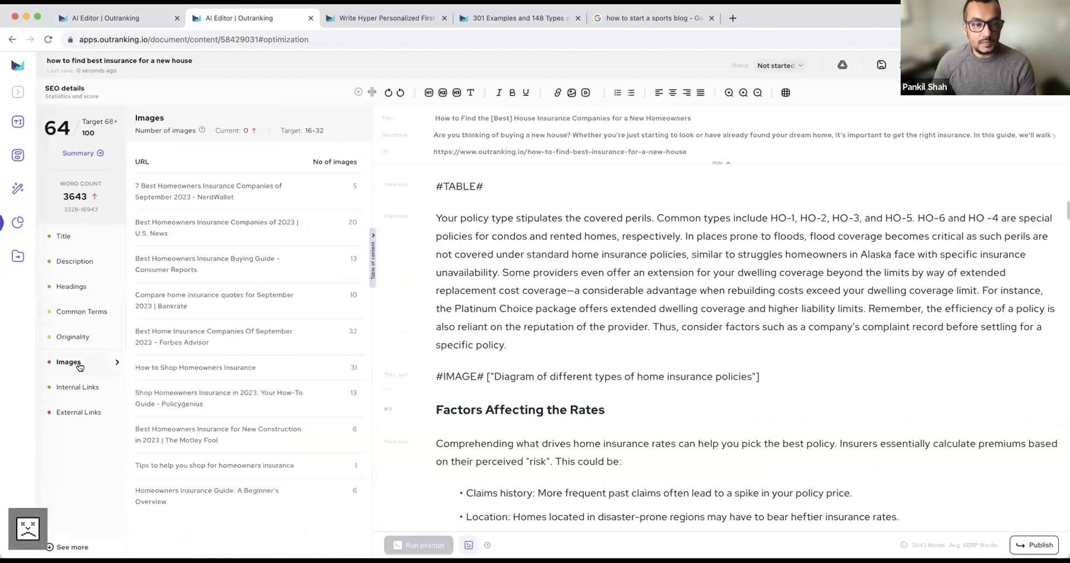
{"action": "left_click_drag", "start_coordinate": [338, 132], "coordinate": [216, 130]}
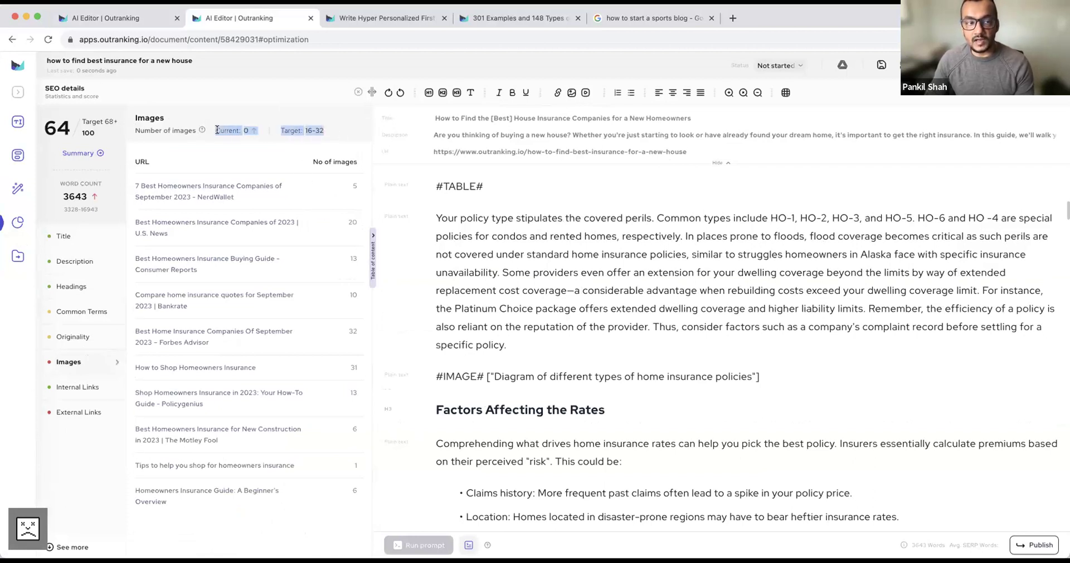
{"action": "left_click", "coordinate": [226, 168]}
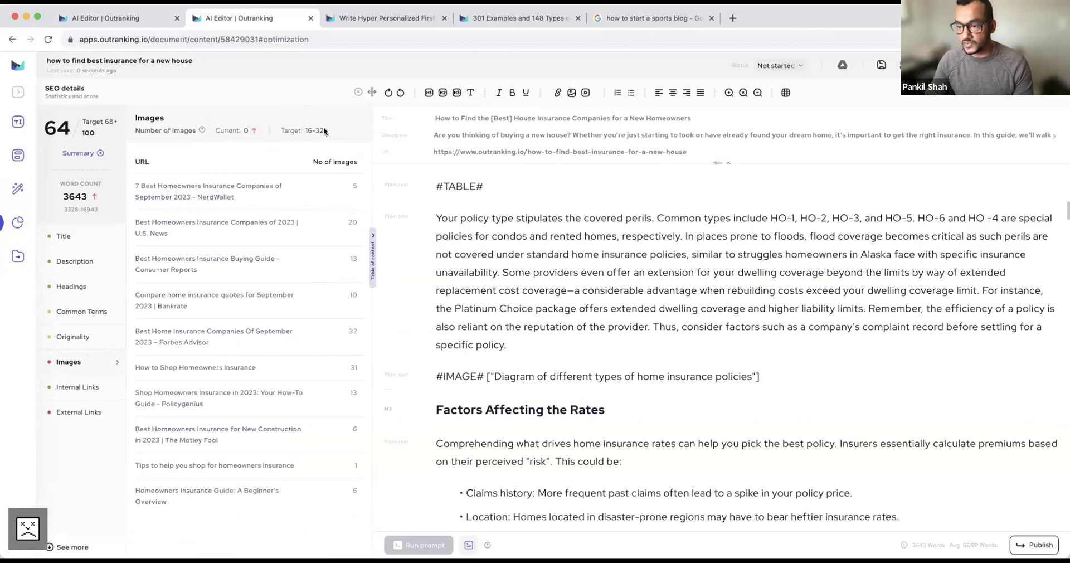
{"action": "left_click_drag", "start_coordinate": [323, 131], "coordinate": [273, 130]}
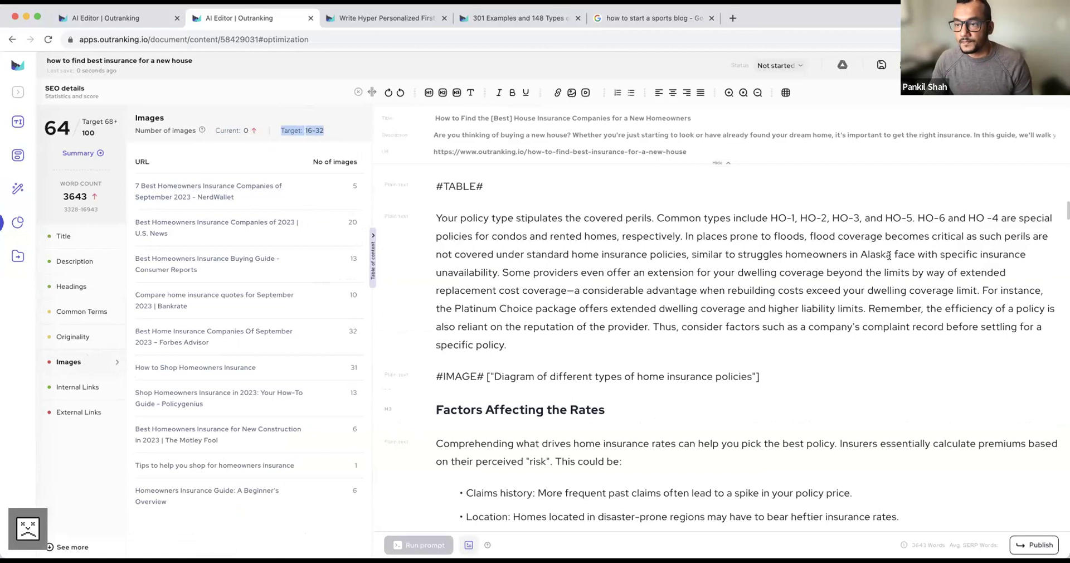
Return to the sports blog document and check the generated Blog Theme & Design section against the headings still to come
{"action": "left_click", "coordinate": [134, 21]}
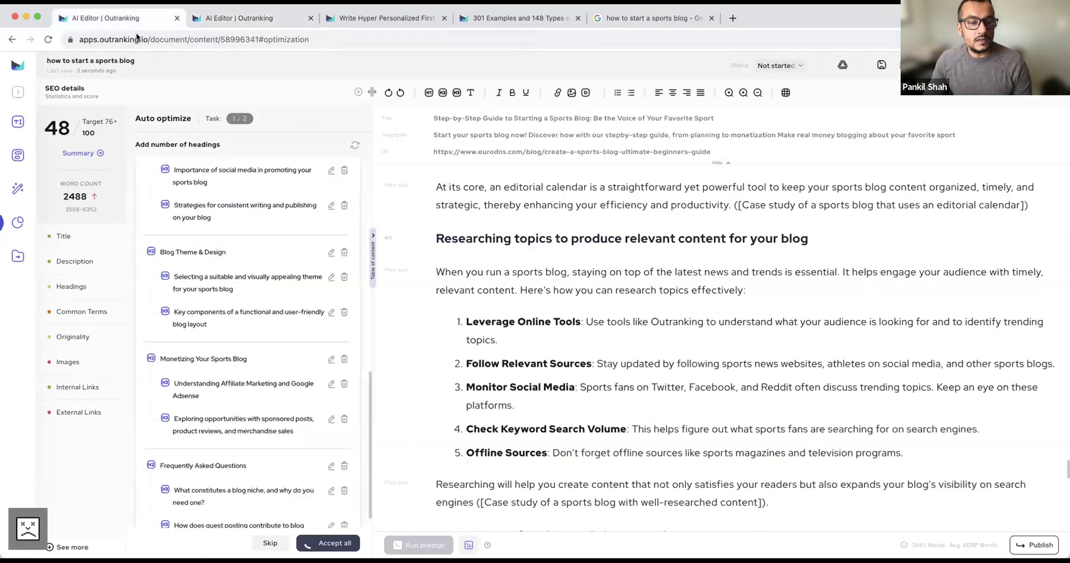
{"action": "scroll", "coordinate": [269, 272], "scroll_direction": "down", "scroll_amount": 3}
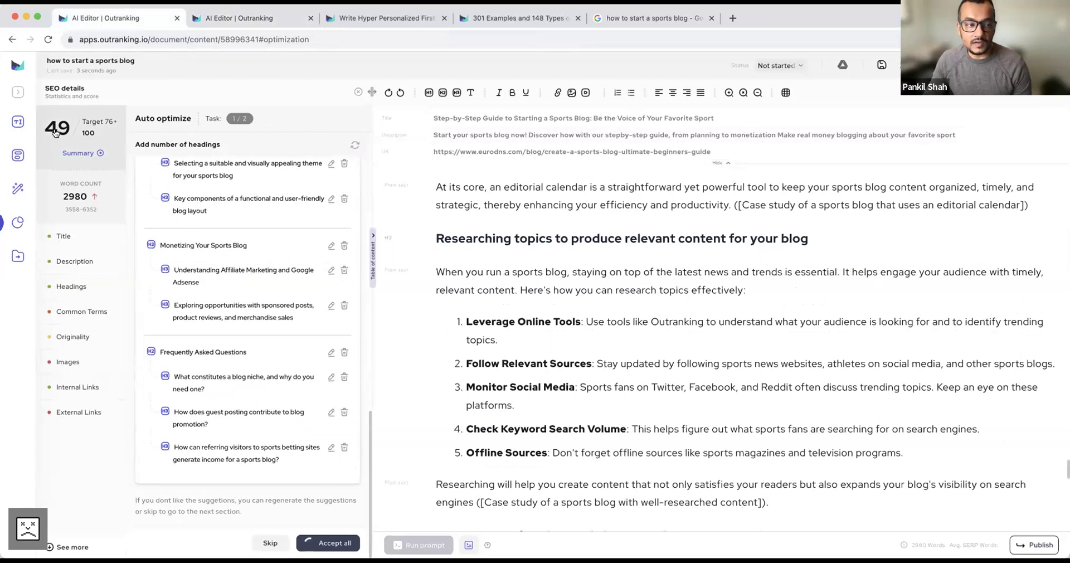
{"action": "scroll", "coordinate": [764, 453], "scroll_direction": "down", "scroll_amount": 15}
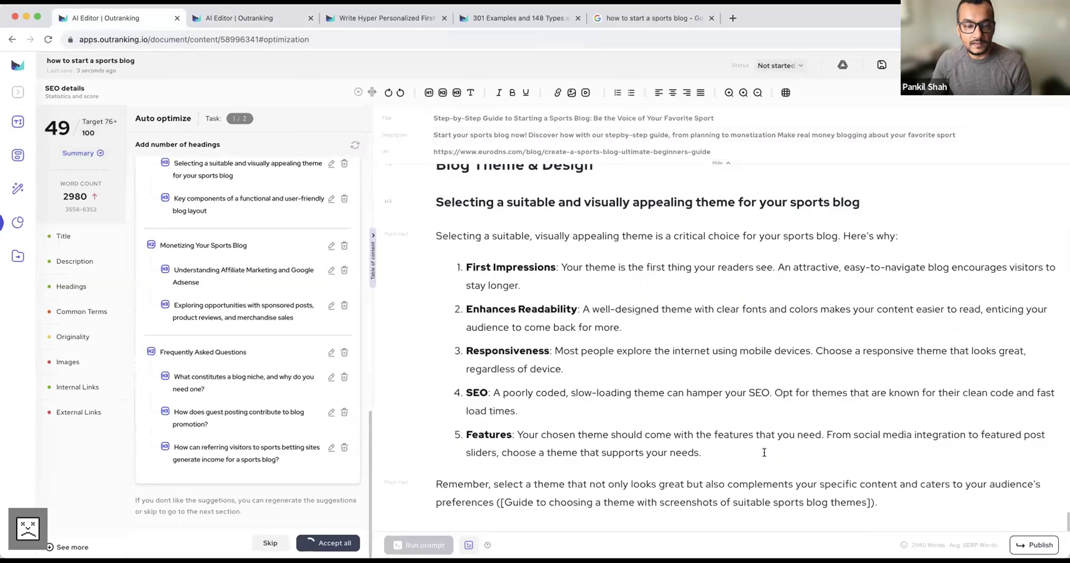
{"action": "scroll", "coordinate": [764, 453], "scroll_direction": "up", "scroll_amount": 2}
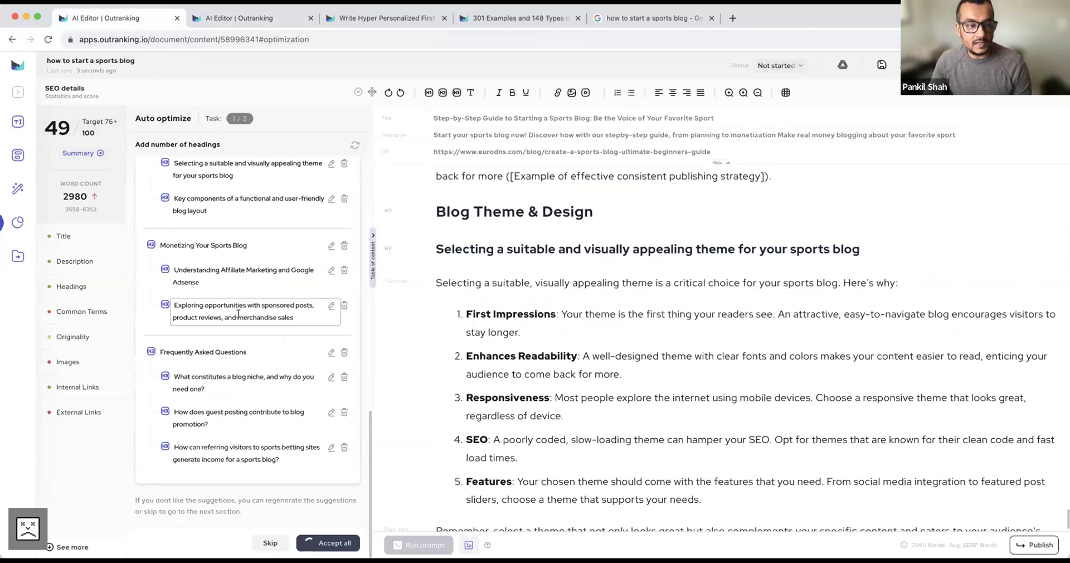
{"action": "scroll", "coordinate": [238, 314], "scroll_direction": "up", "scroll_amount": 3}
{"action": "scroll", "coordinate": [238, 313], "scroll_direction": "down", "scroll_amount": 1}
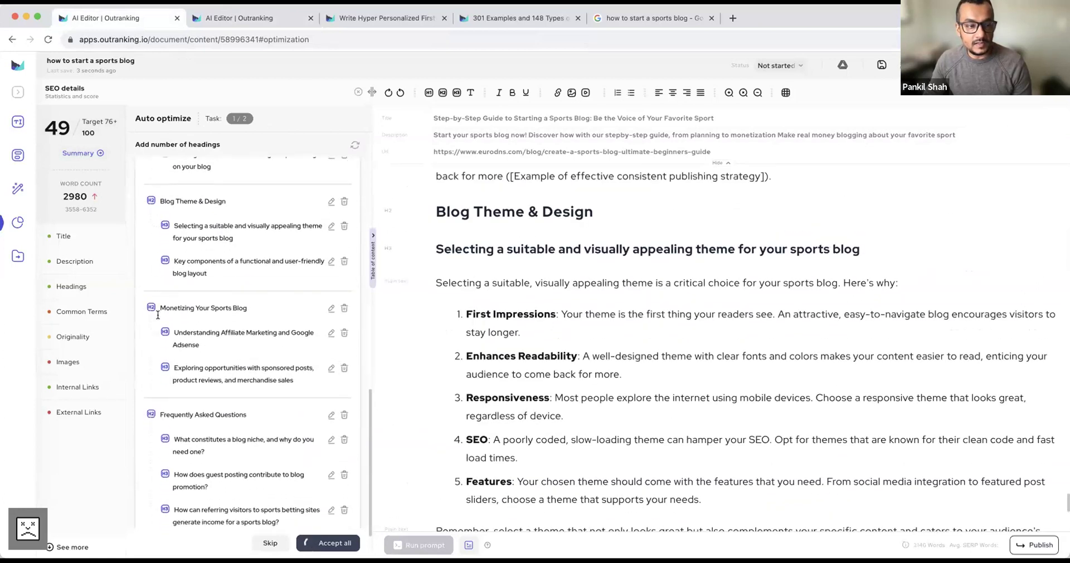
{"action": "scroll", "coordinate": [171, 312], "scroll_direction": "down", "scroll_amount": 2}
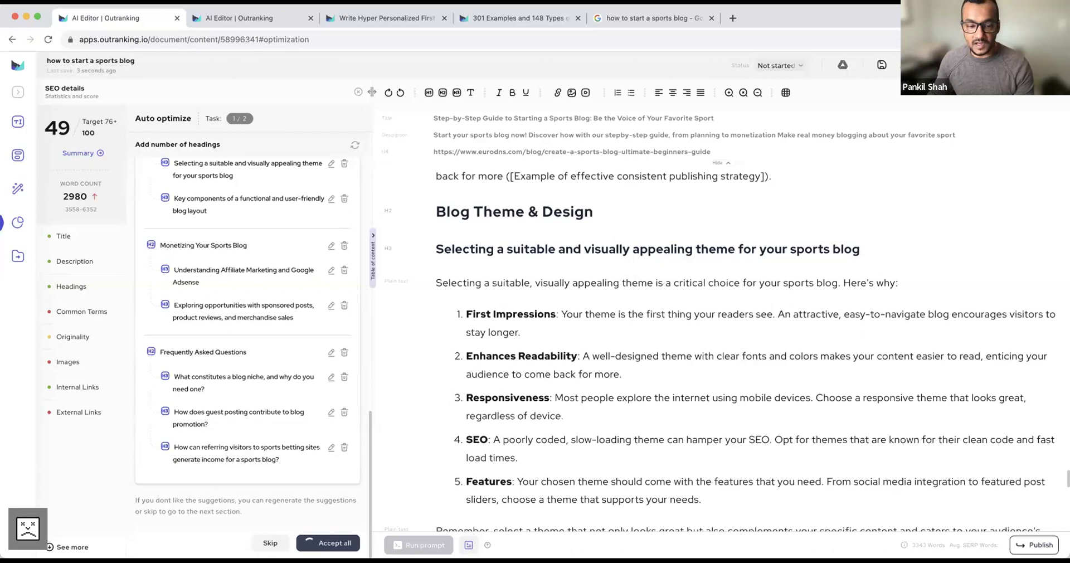
Read through the newly generated Monetizing Your Sports Blog and Frequently Asked Questions sections at the article's end
{"action": "scroll", "coordinate": [672, 447], "scroll_direction": "down", "scroll_amount": 15}
{"action": "scroll", "coordinate": [672, 447], "scroll_direction": "up", "scroll_amount": 8}
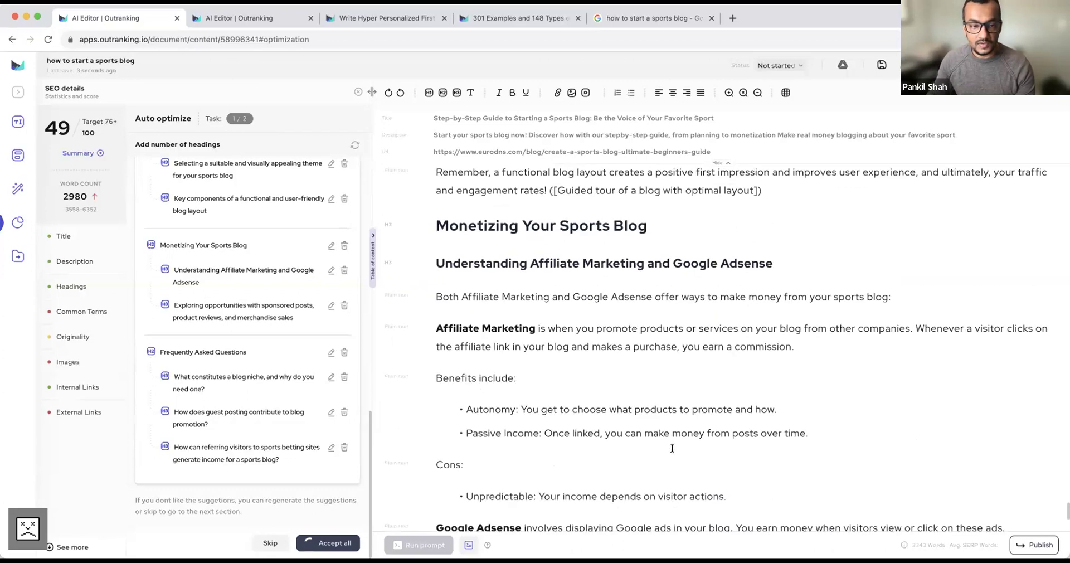
{"action": "scroll", "coordinate": [674, 447], "scroll_direction": "down", "scroll_amount": 8}
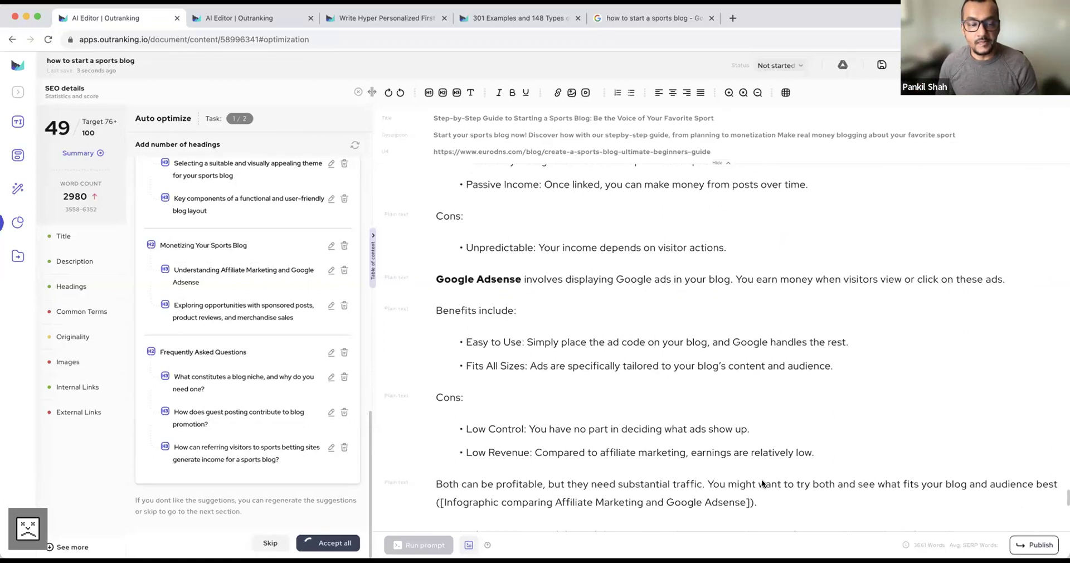
{"action": "scroll", "coordinate": [841, 465], "scroll_direction": "down", "scroll_amount": 10}
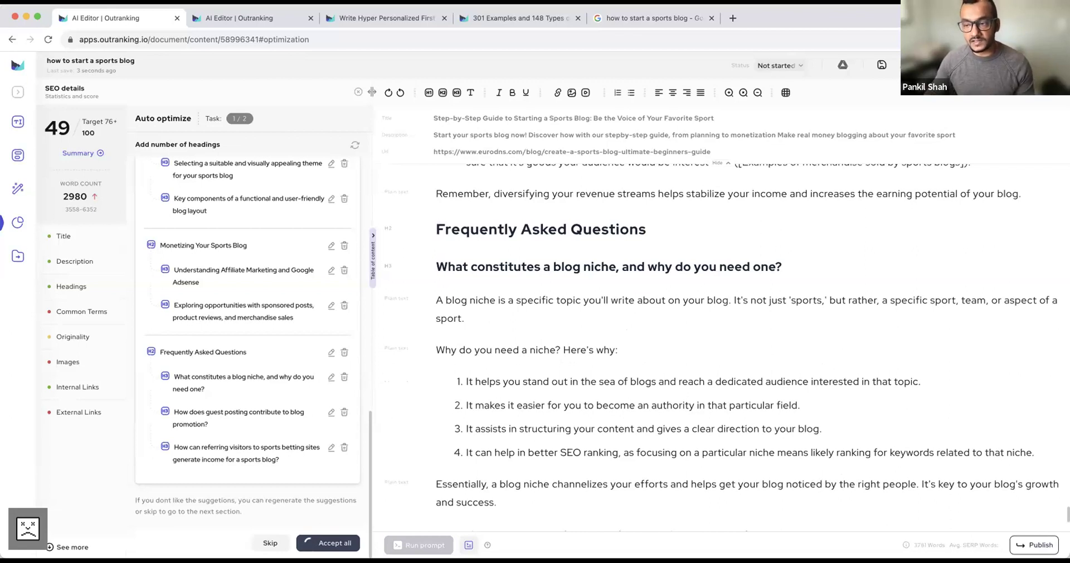
{"action": "scroll", "coordinate": [855, 379], "scroll_direction": "down", "scroll_amount": 4}
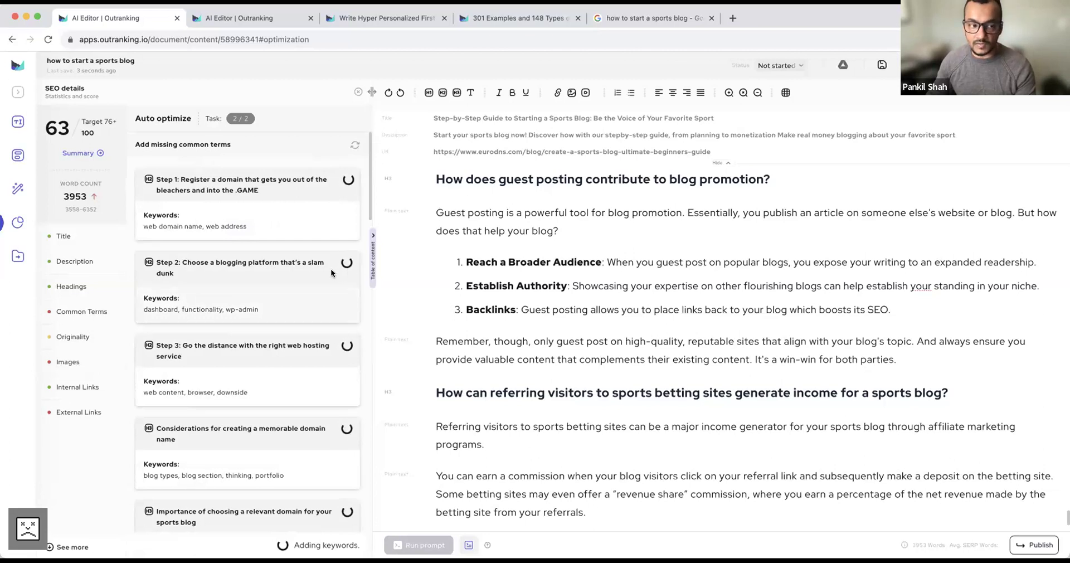
Load the staging.outranking.io site in place of the insurance document and open the Strategist's internal links report
{"action": "left_click", "coordinate": [271, 21]}
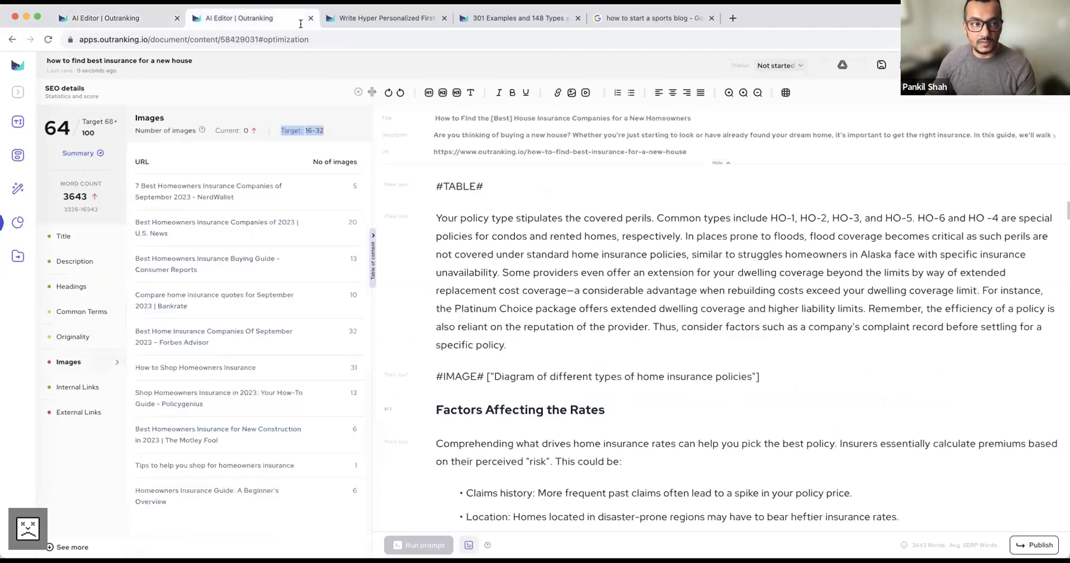
{"action": "left_click", "coordinate": [274, 40]}
{"action": "type", "text": "staging"}
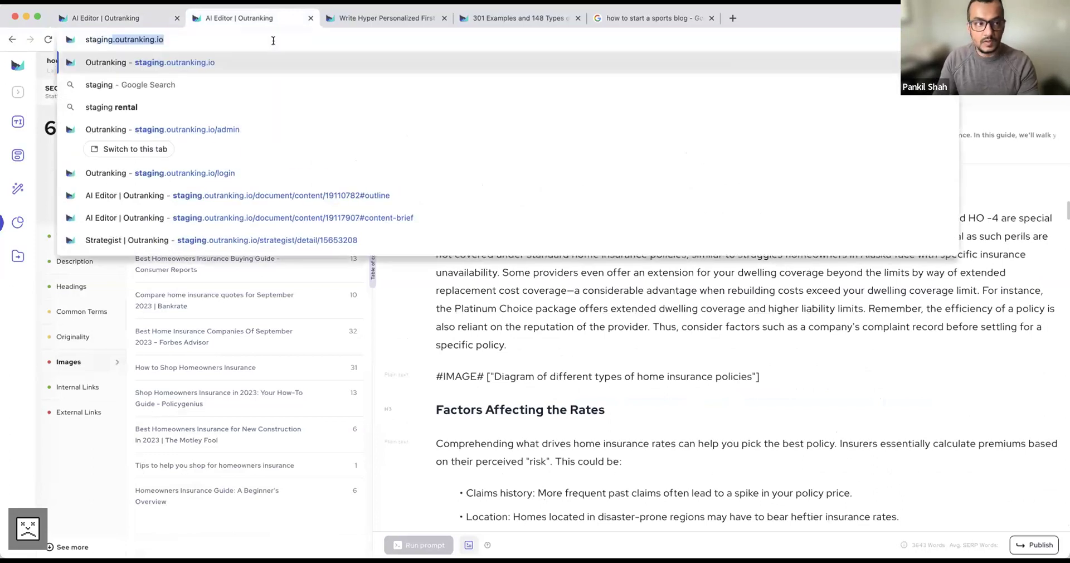
{"action": "key", "text": "Return"}
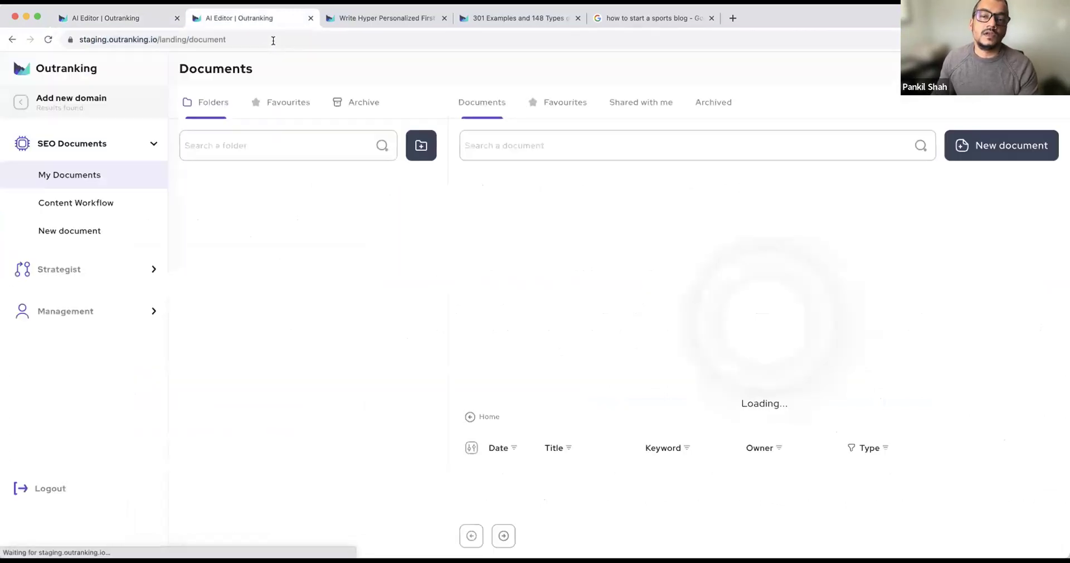
{"action": "left_click", "coordinate": [89, 268]}
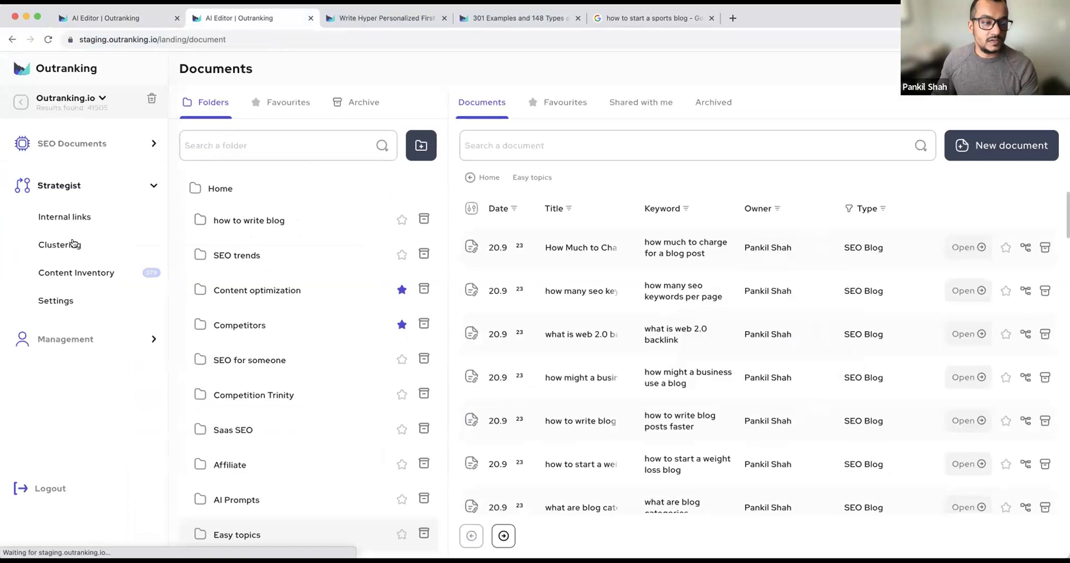
{"action": "left_click", "coordinate": [66, 216]}
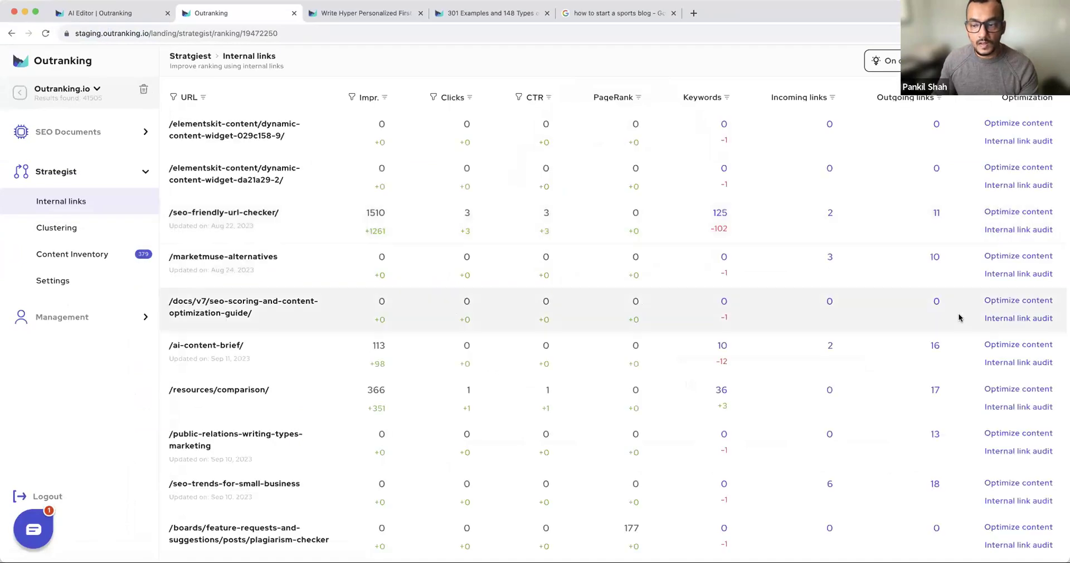
Look through the staging site's internal links report, checking the pages' keywords and their incoming and outgoing links
{"action": "scroll", "coordinate": [958, 318], "scroll_direction": "down", "scroll_amount": 20}
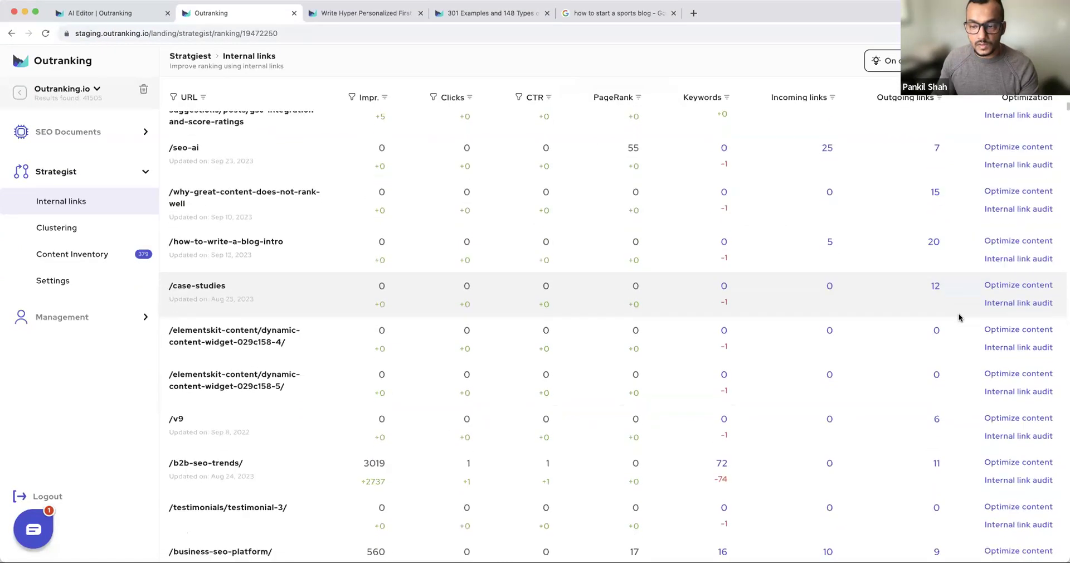
{"action": "scroll", "coordinate": [959, 317], "scroll_direction": "down", "scroll_amount": 15}
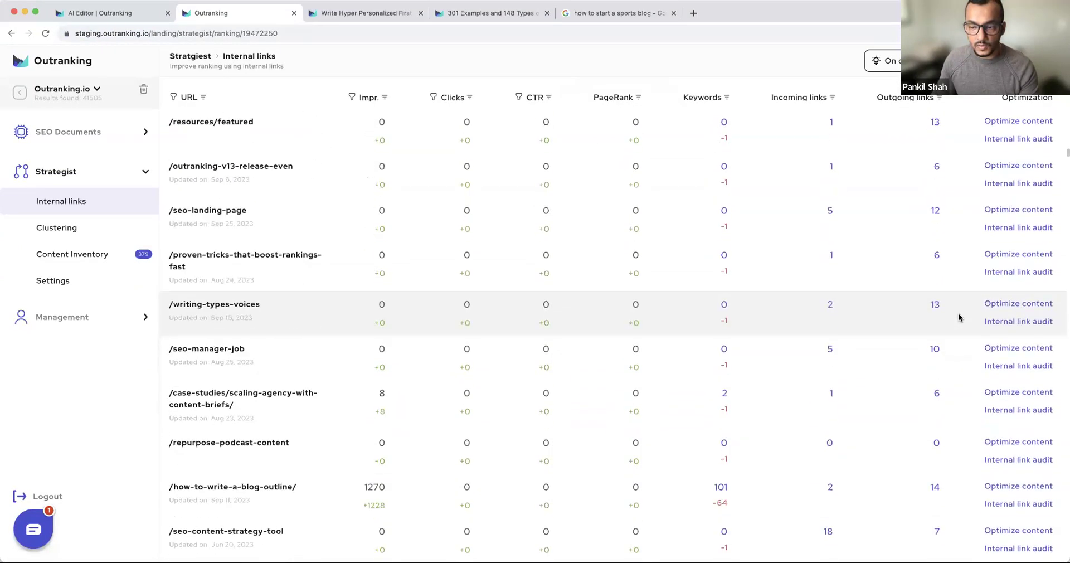
{"action": "scroll", "coordinate": [958, 317], "scroll_direction": "down", "scroll_amount": 15}
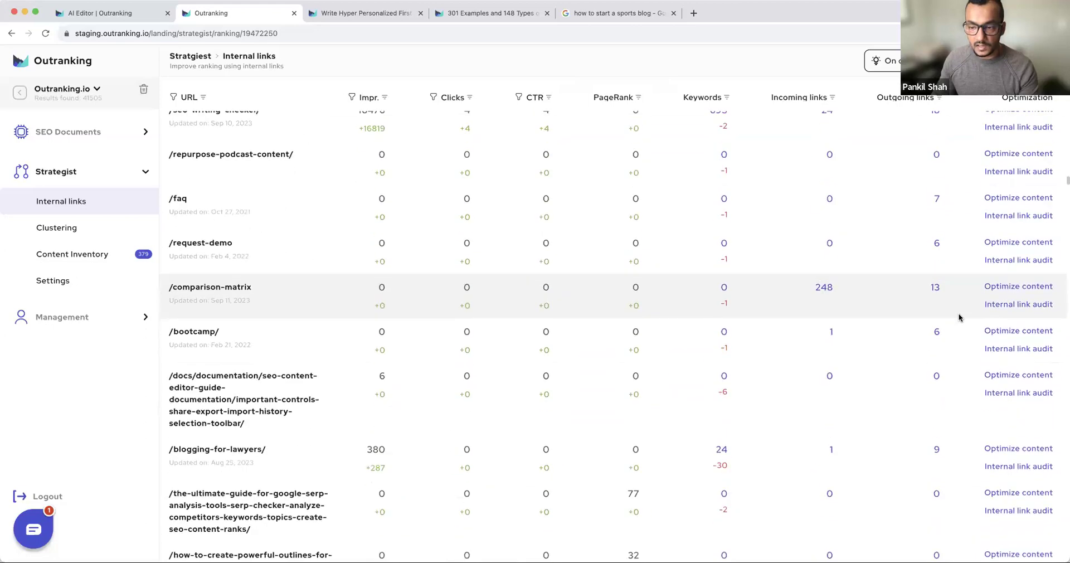
{"action": "scroll", "coordinate": [958, 317], "scroll_direction": "down", "scroll_amount": 15}
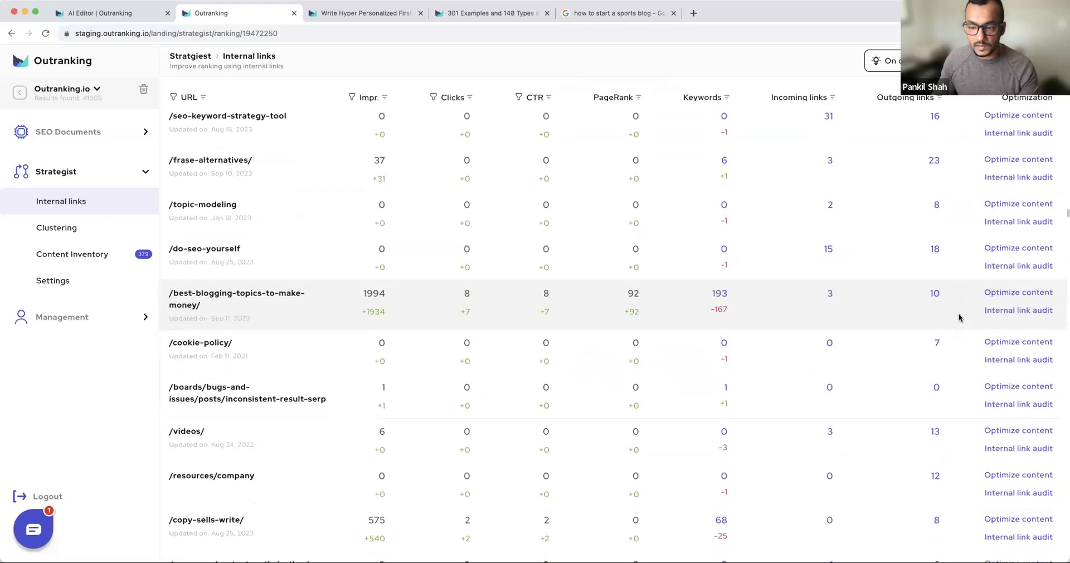
{"action": "scroll", "coordinate": [958, 317], "scroll_direction": "down", "scroll_amount": 15}
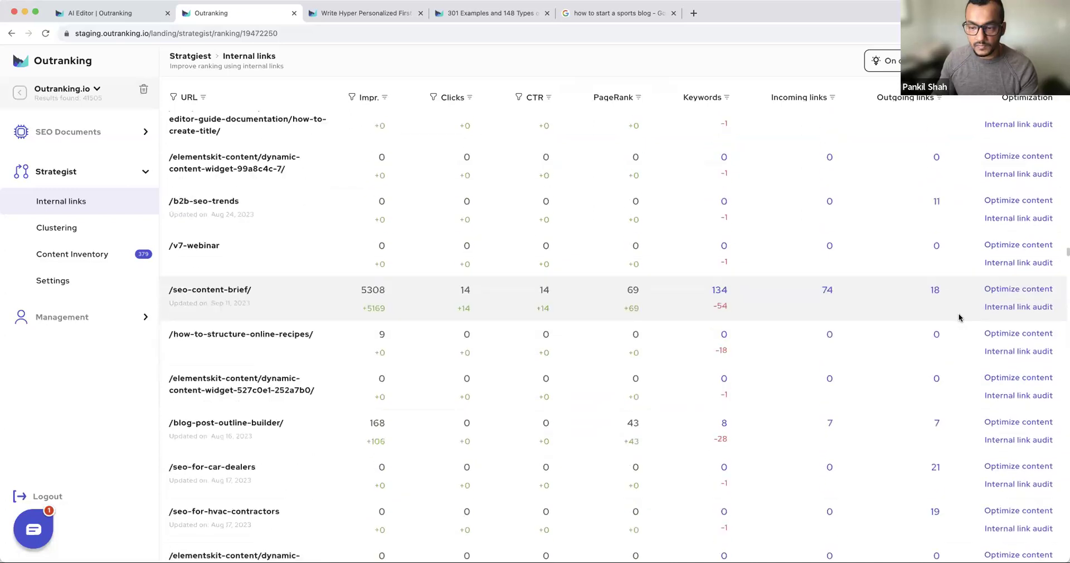
{"action": "scroll", "coordinate": [959, 317], "scroll_direction": "down", "scroll_amount": 15}
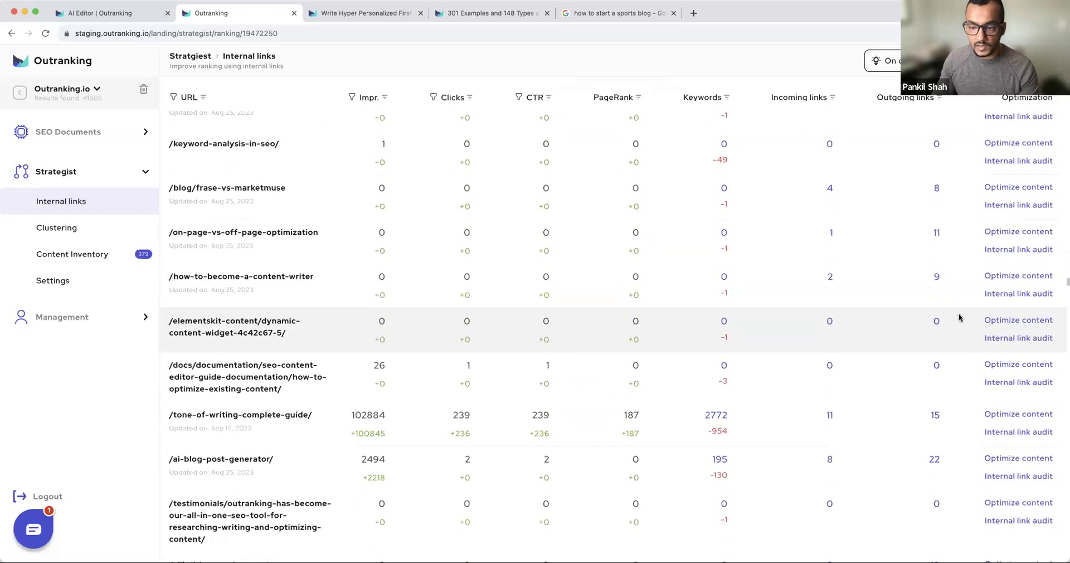
Load apps.outranking.io in place of the staging site and open the Strategist's internal links report there
{"action": "left_click", "coordinate": [257, 34]}
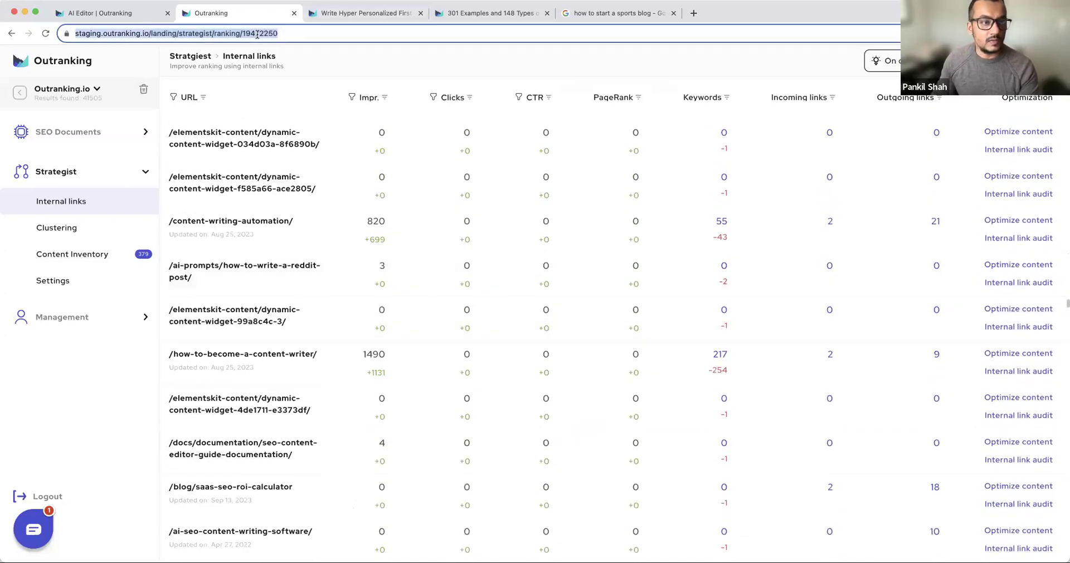
{"action": "type", "text": "apps.outranking.io"}
{"action": "key", "text": "Return"}
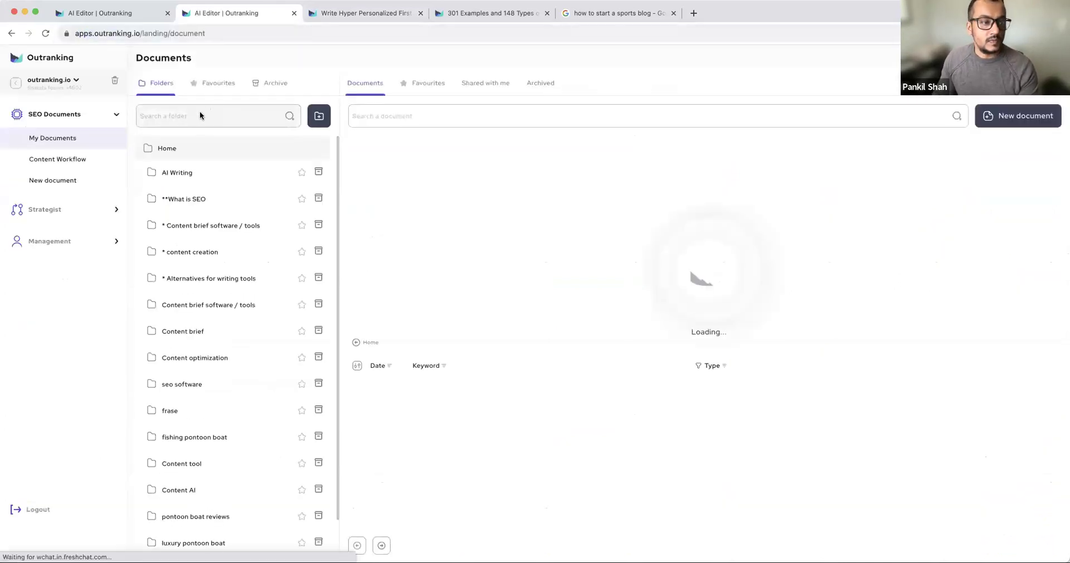
{"action": "left_click", "coordinate": [94, 211]}
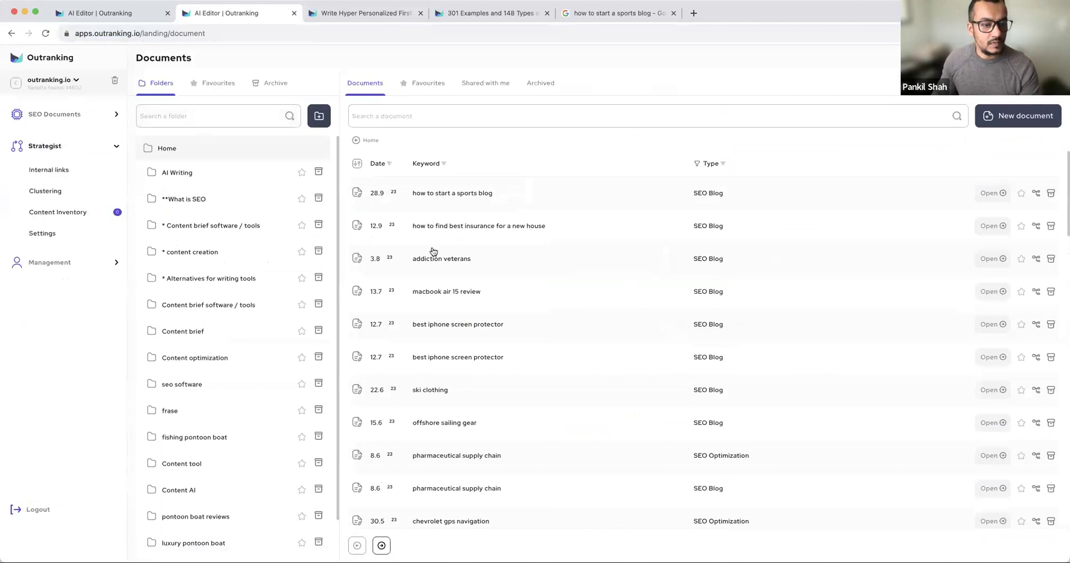
{"action": "left_click", "coordinate": [50, 175]}
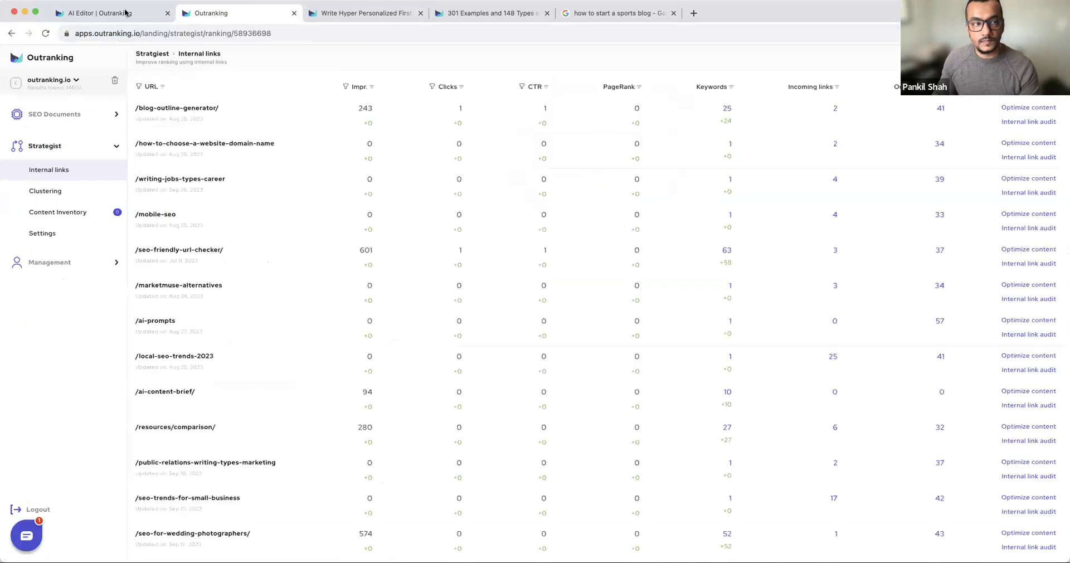
Start an internal link audit for /seo-content-optimization-tool and open the internal link suggestions for /enterprise-seo-trends/
{"action": "scroll", "coordinate": [944, 254], "scroll_direction": "down", "scroll_amount": 15}
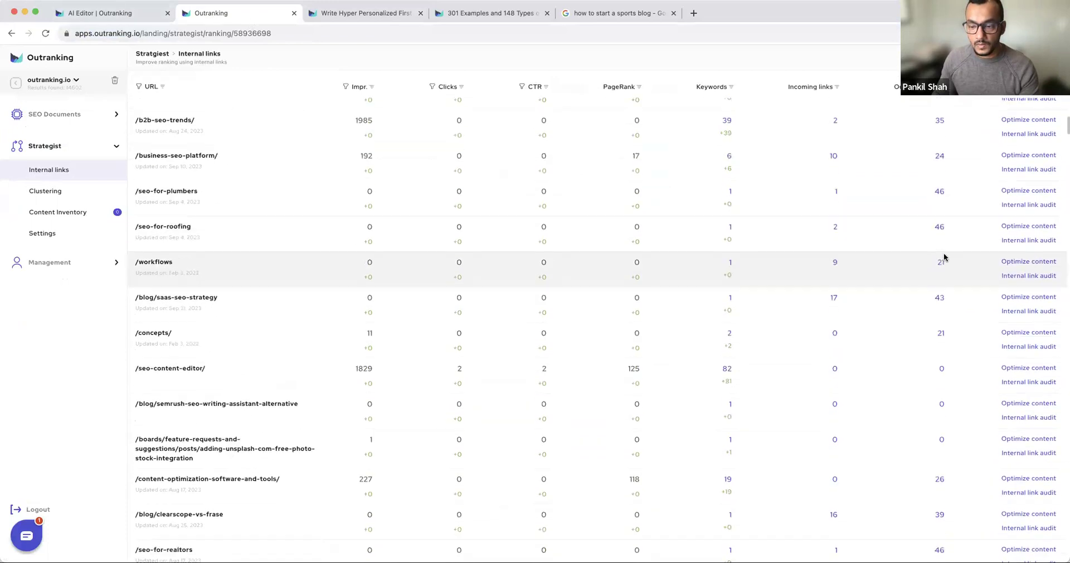
{"action": "scroll", "coordinate": [944, 256], "scroll_direction": "down", "scroll_amount": 15}
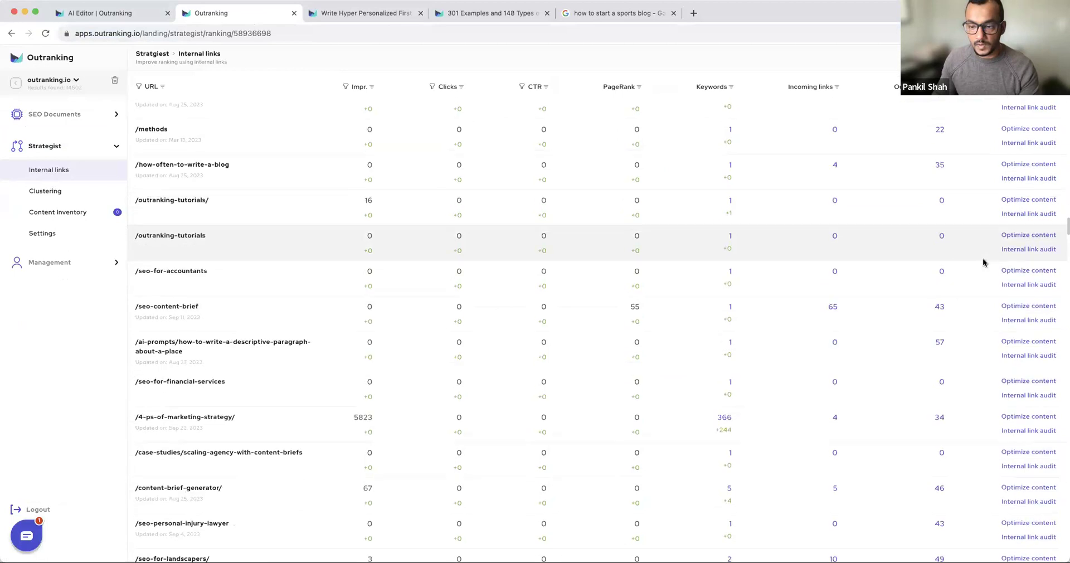
{"action": "scroll", "coordinate": [983, 262], "scroll_direction": "down", "scroll_amount": 15}
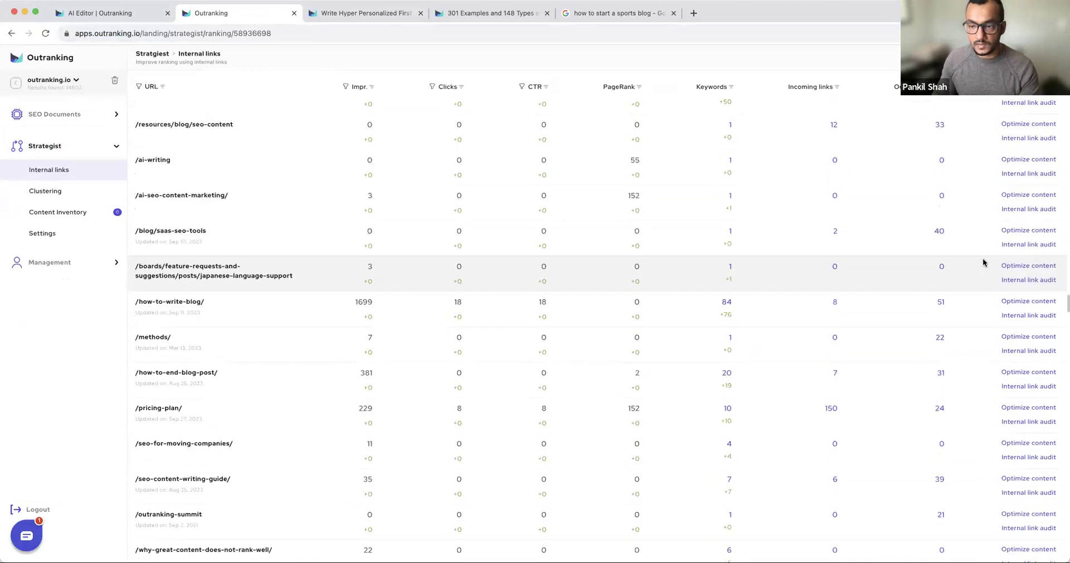
{"action": "scroll", "coordinate": [986, 261], "scroll_direction": "up", "scroll_amount": 5}
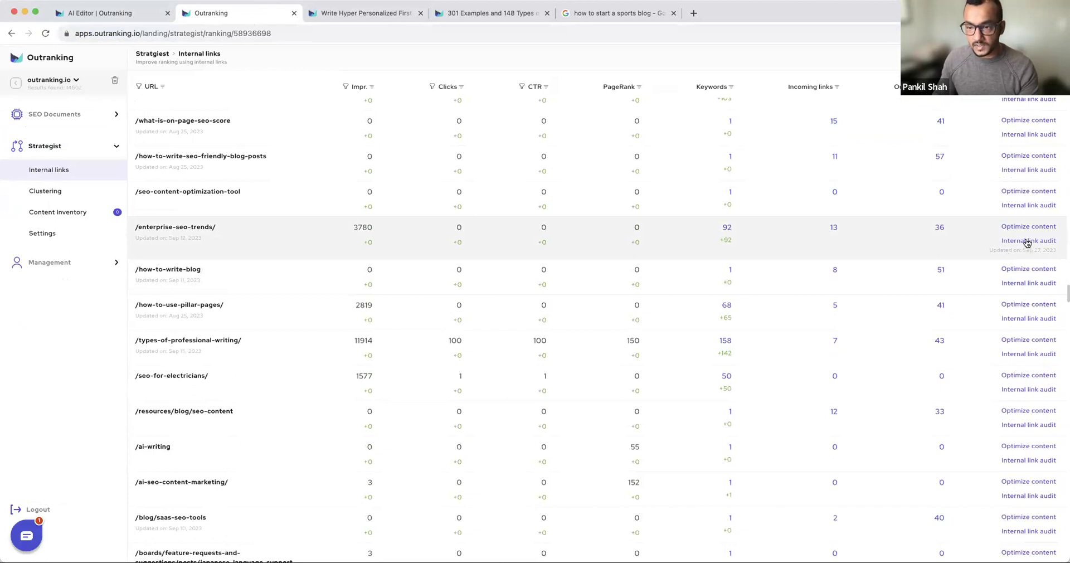
{"action": "left_click", "coordinate": [1036, 206]}
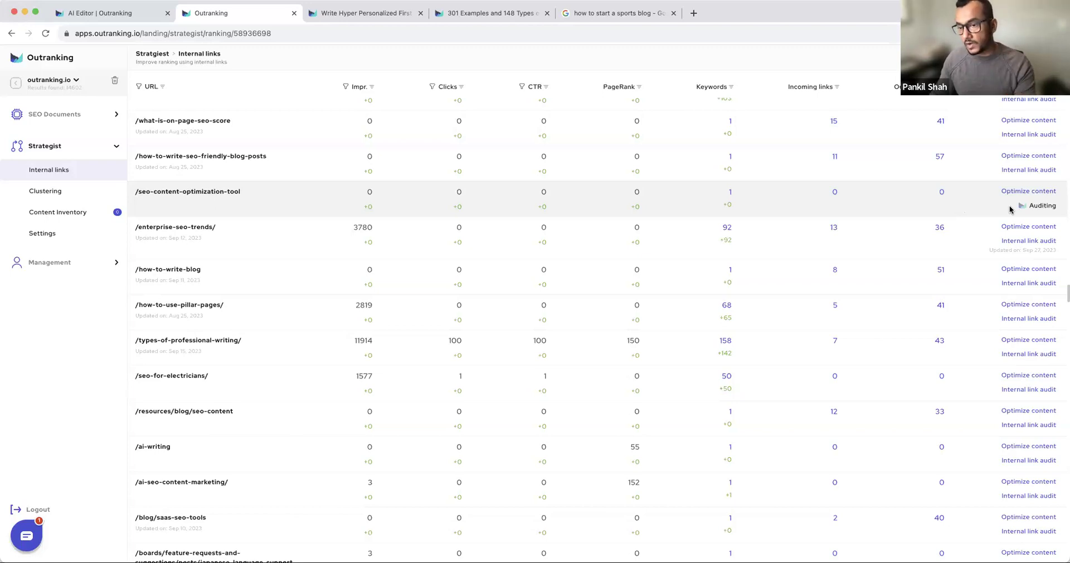
{"action": "left_click", "coordinate": [1035, 242]}
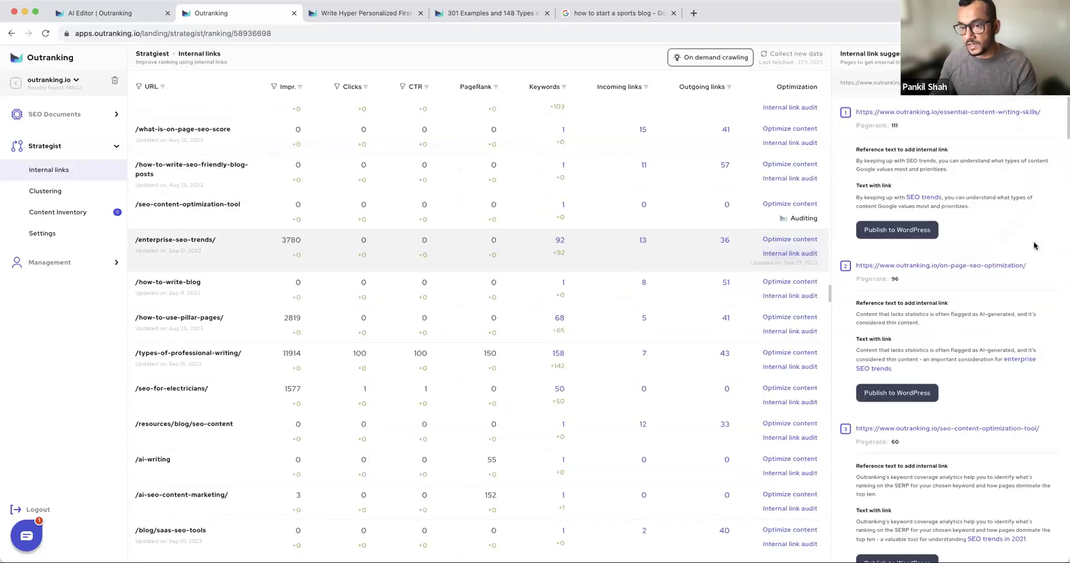
Compare the reference text with the linked text in the suggestions for the on-page-seo-optimization and seo-content-optimization-tool pages
{"action": "scroll", "coordinate": [1035, 247], "scroll_direction": "down", "scroll_amount": 4}
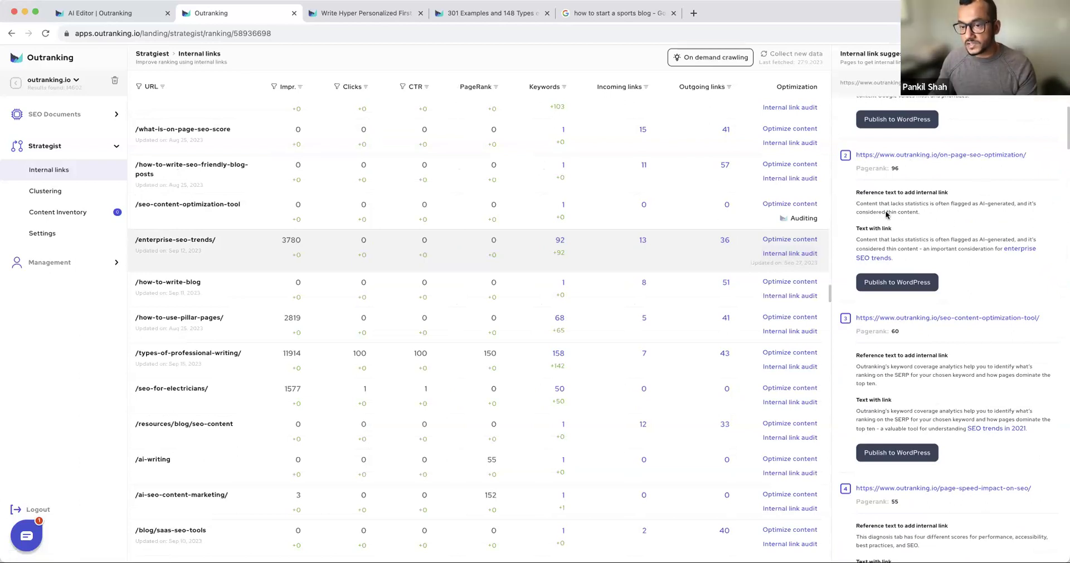
{"action": "left_click_drag", "start_coordinate": [920, 212], "coordinate": [857, 209]}
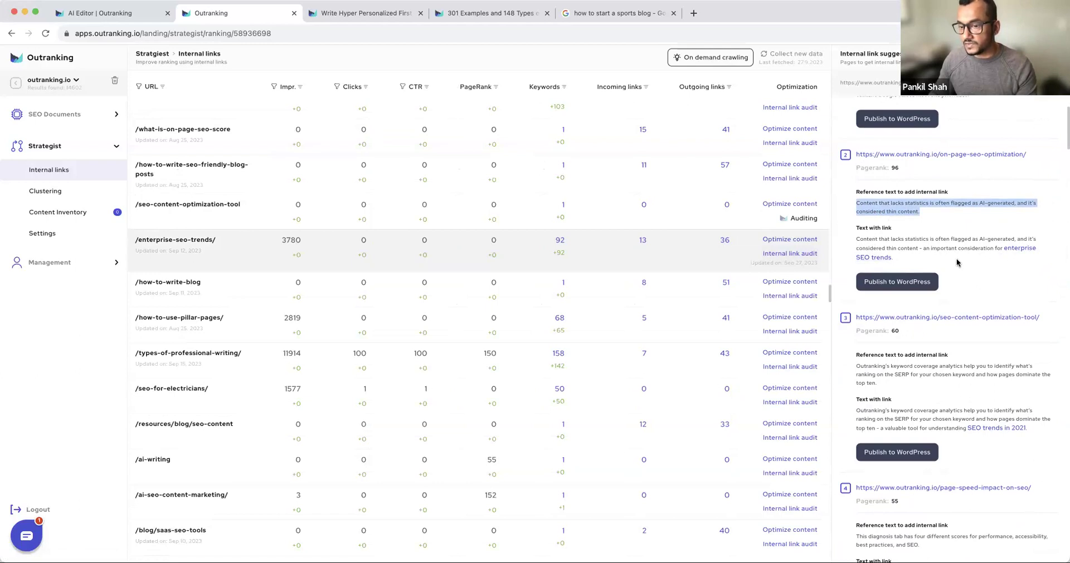
{"action": "left_click_drag", "start_coordinate": [897, 260], "coordinate": [853, 241]}
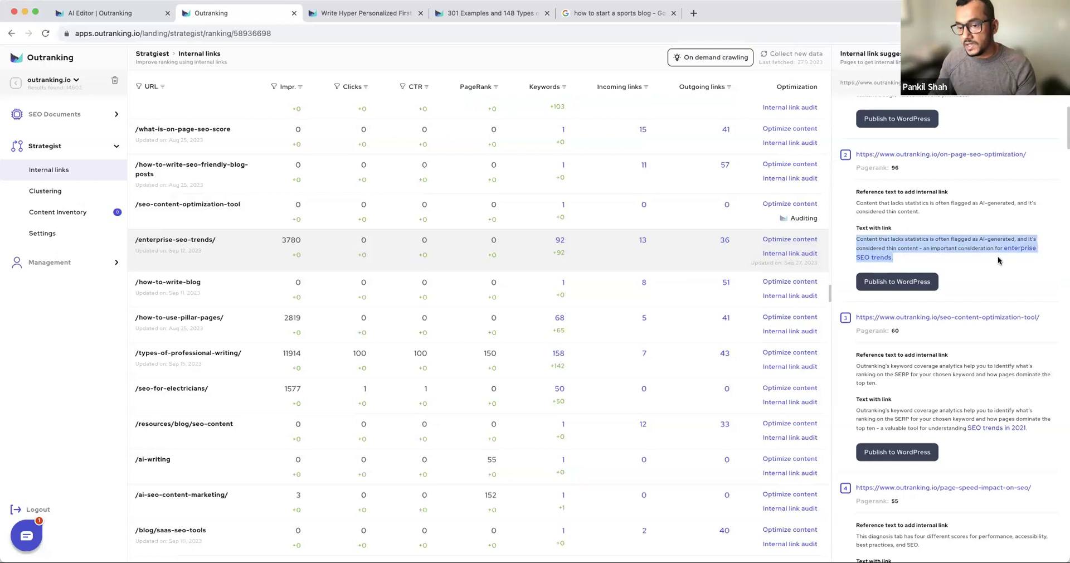
{"action": "scroll", "coordinate": [998, 260], "scroll_direction": "down", "scroll_amount": 2}
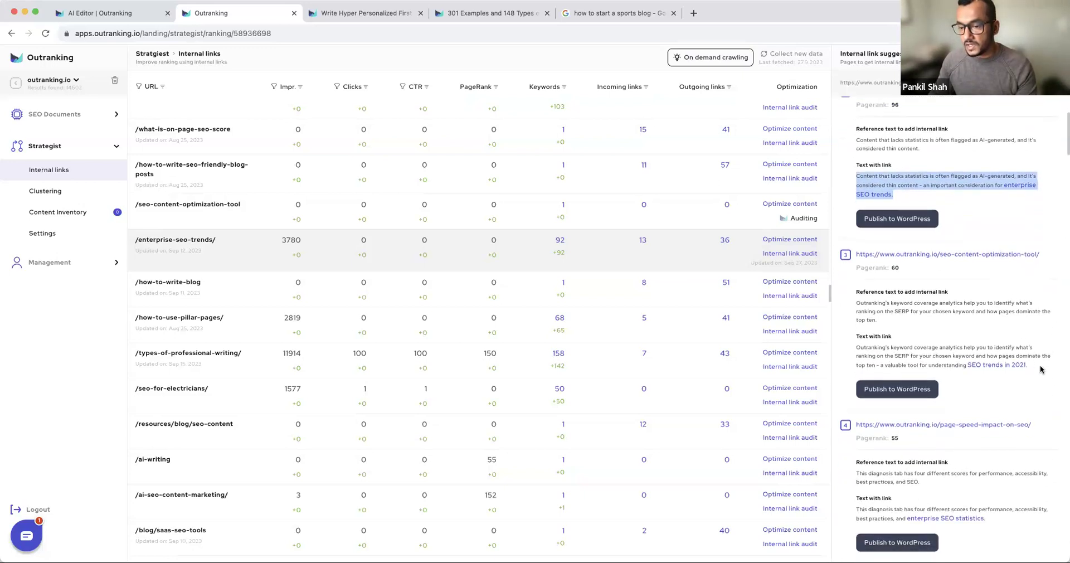
{"action": "left_click_drag", "start_coordinate": [1028, 366], "coordinate": [856, 348]}
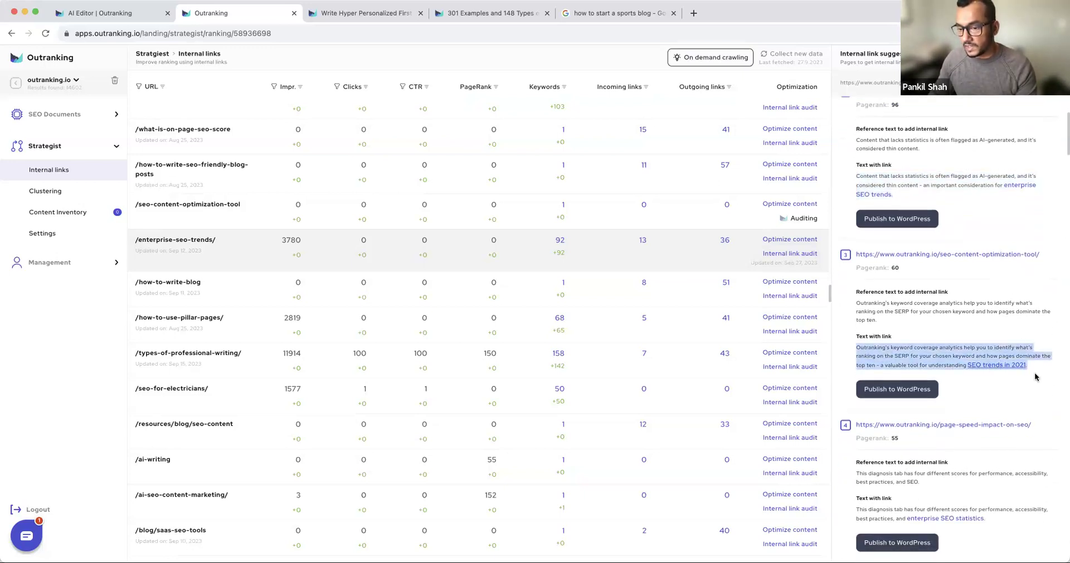
{"action": "scroll", "coordinate": [991, 322], "scroll_direction": "down", "scroll_amount": 6}
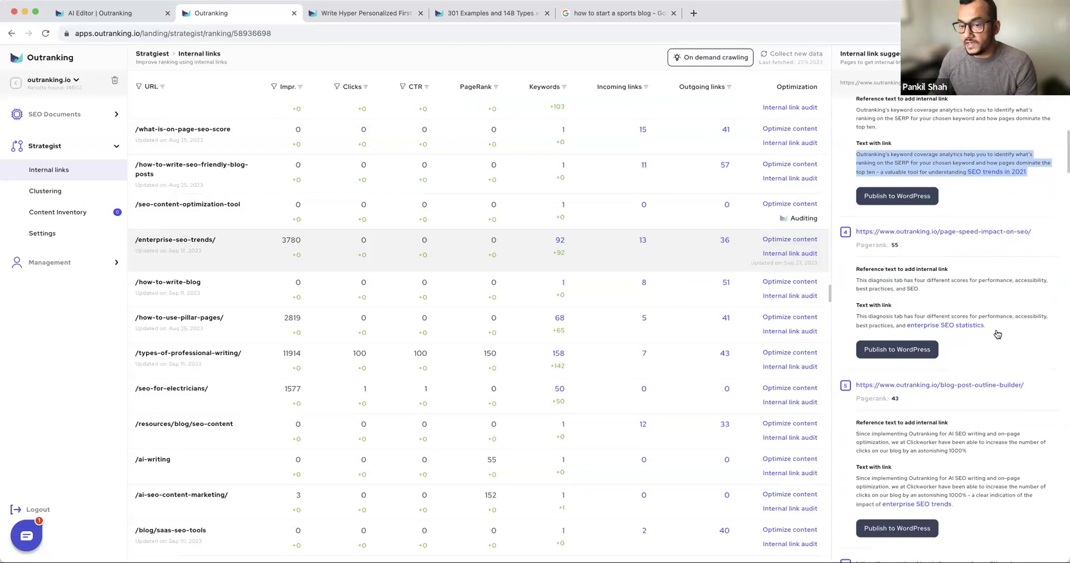
In the essential-content-writing-skills suggestion, compare the phrase "SEO trends" in the reference text with its linked version
{"action": "scroll", "coordinate": [998, 333], "scroll_direction": "up", "scroll_amount": 10}
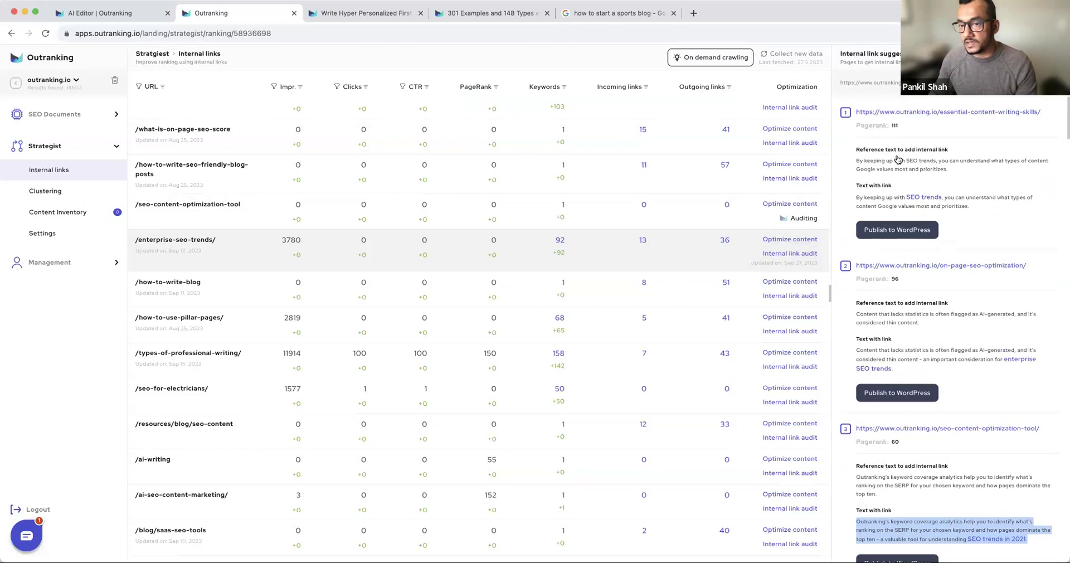
{"action": "left_click_drag", "start_coordinate": [906, 162], "coordinate": [935, 161]}
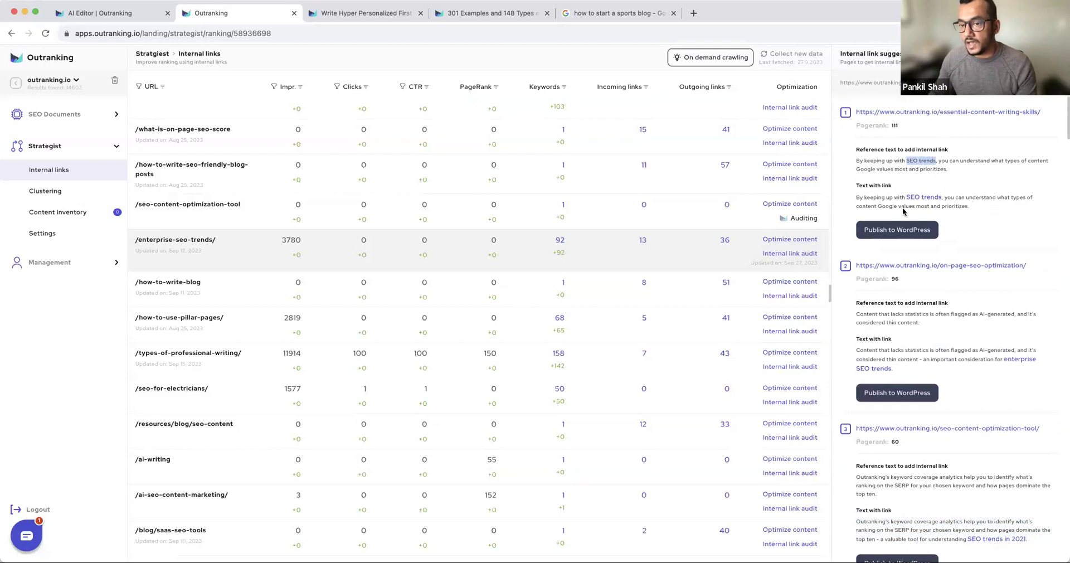
{"action": "scroll", "coordinate": [942, 200], "scroll_direction": "down", "scroll_amount": 1}
{"action": "left_click", "coordinate": [942, 196]}
{"action": "left_click_drag", "start_coordinate": [906, 196], "coordinate": [943, 195]}
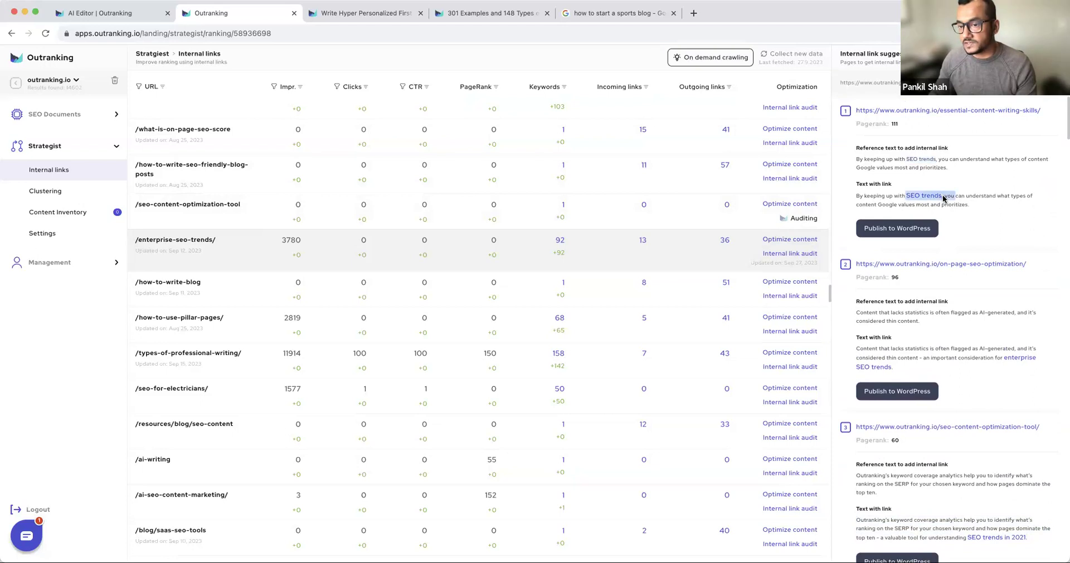
Re-read the rewritten on-page-seo-optimization sentence, and examine the remaining link suggestions down to the blog/saas-seo-tools page
{"action": "scroll", "coordinate": [942, 196], "scroll_direction": "down", "scroll_amount": 3}
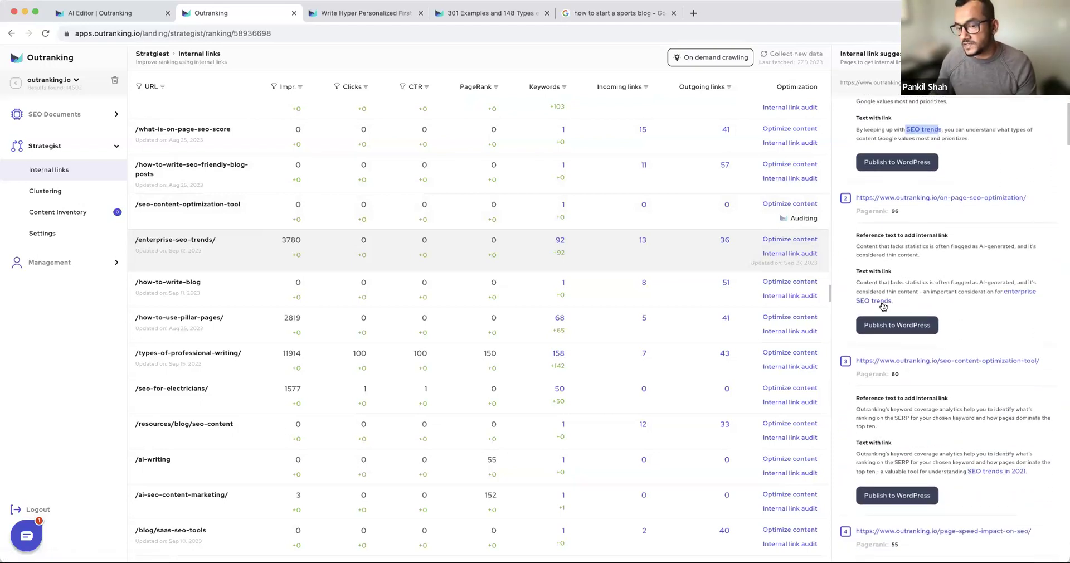
{"action": "left_click_drag", "start_coordinate": [894, 302], "coordinate": [857, 282]}
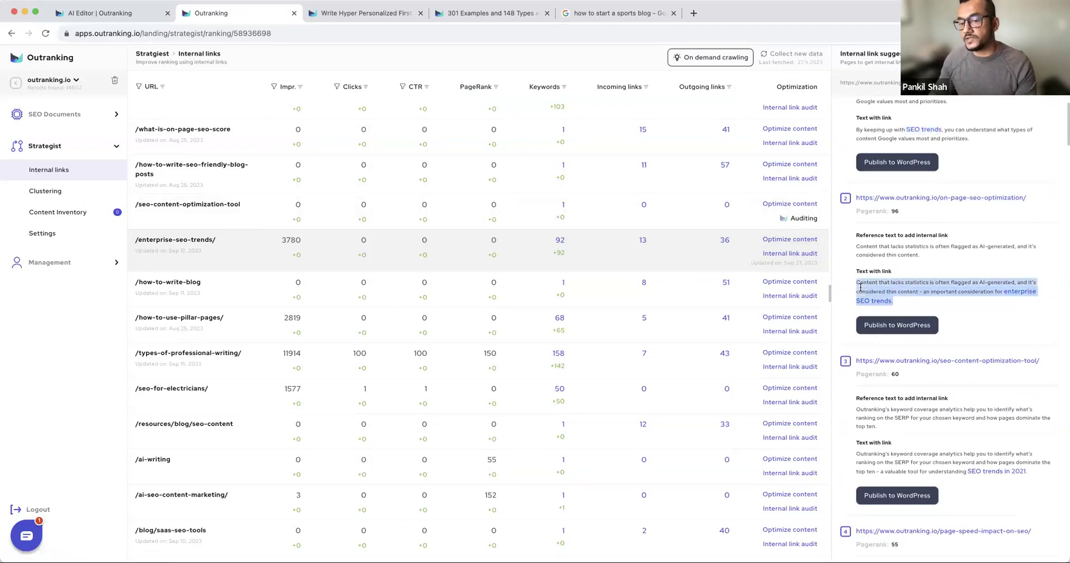
{"action": "left_click", "coordinate": [1047, 311]}
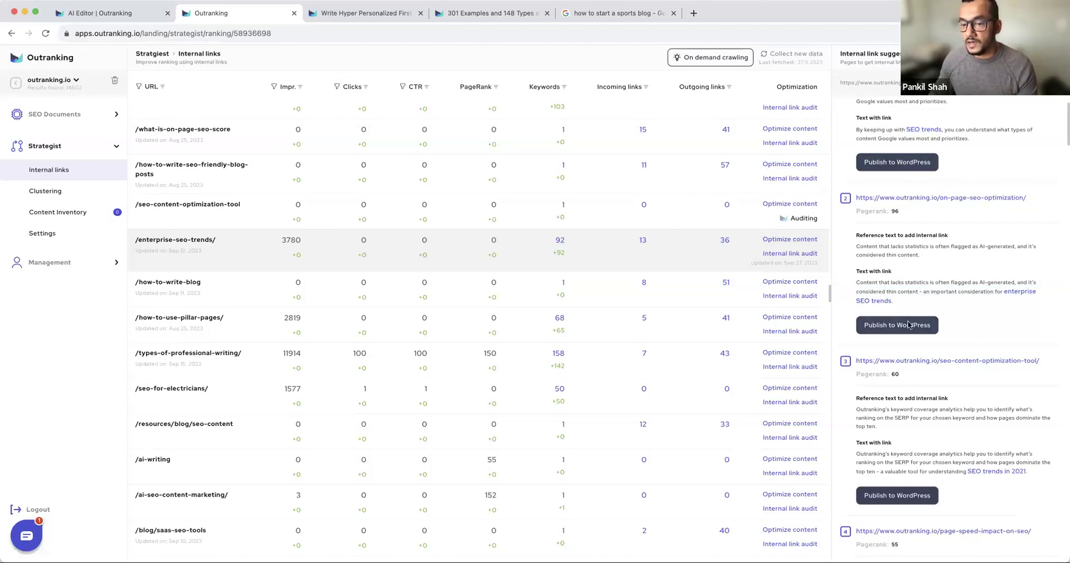
{"action": "scroll", "coordinate": [1029, 346], "scroll_direction": "down", "scroll_amount": 3}
{"action": "scroll", "coordinate": [1029, 346], "scroll_direction": "down", "scroll_amount": 6}
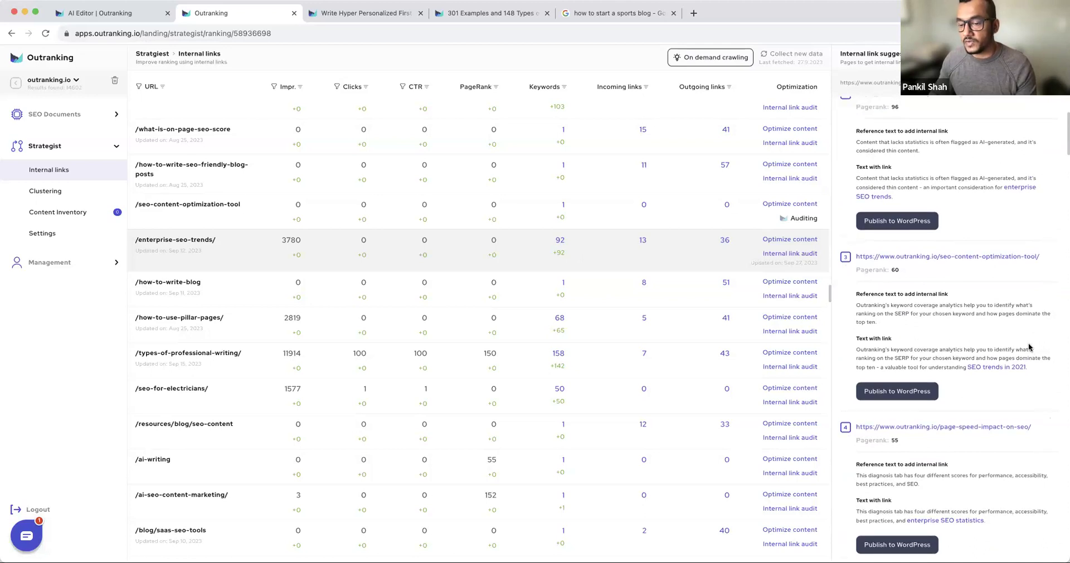
{"action": "scroll", "coordinate": [1029, 347], "scroll_direction": "down", "scroll_amount": 3}
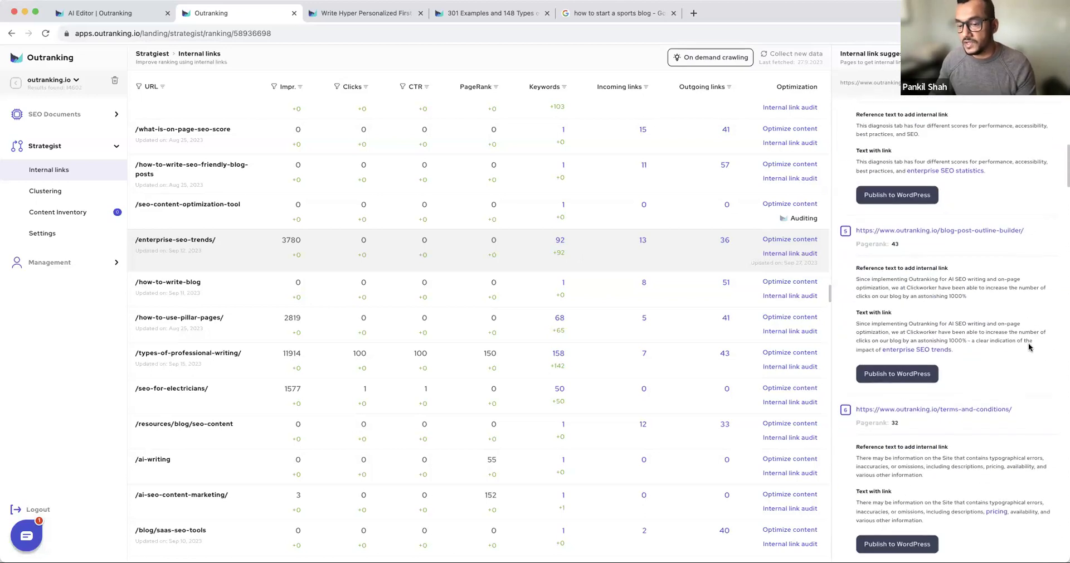
{"action": "scroll", "coordinate": [1029, 347], "scroll_direction": "down", "scroll_amount": 3}
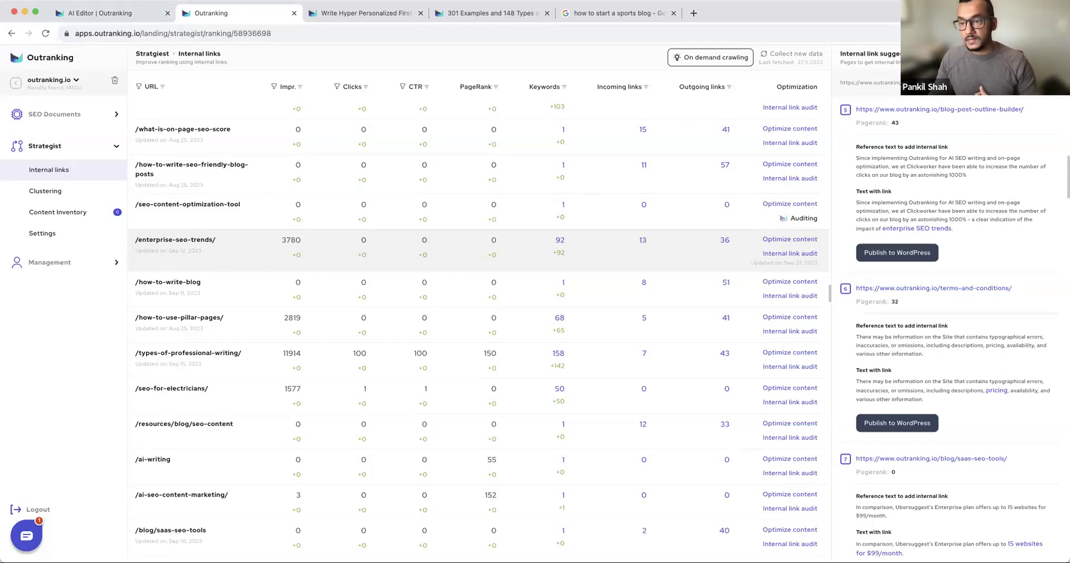
Return to the sports blog document and accept all the reviewed rewrites that add missing common terms
{"action": "left_click", "coordinate": [815, 239]}
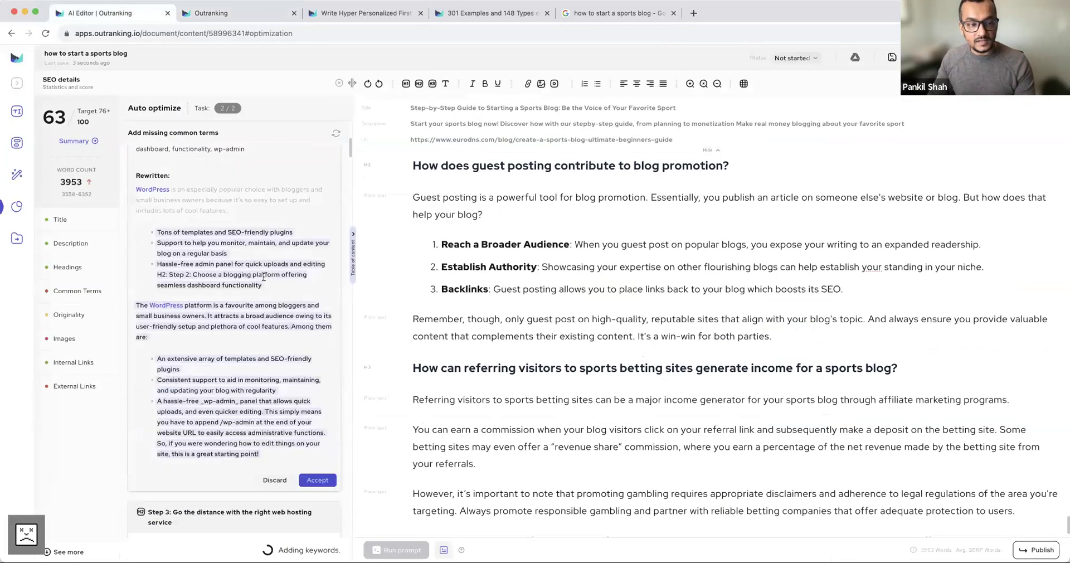
{"action": "scroll", "coordinate": [265, 279], "scroll_direction": "down", "scroll_amount": 15}
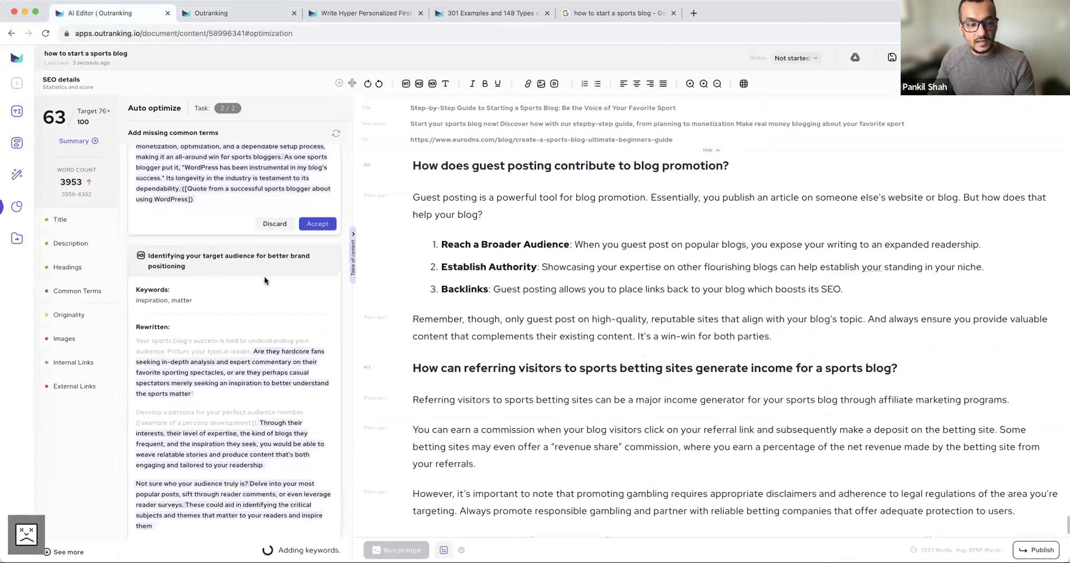
{"action": "scroll", "coordinate": [270, 274], "scroll_direction": "down", "scroll_amount": 9}
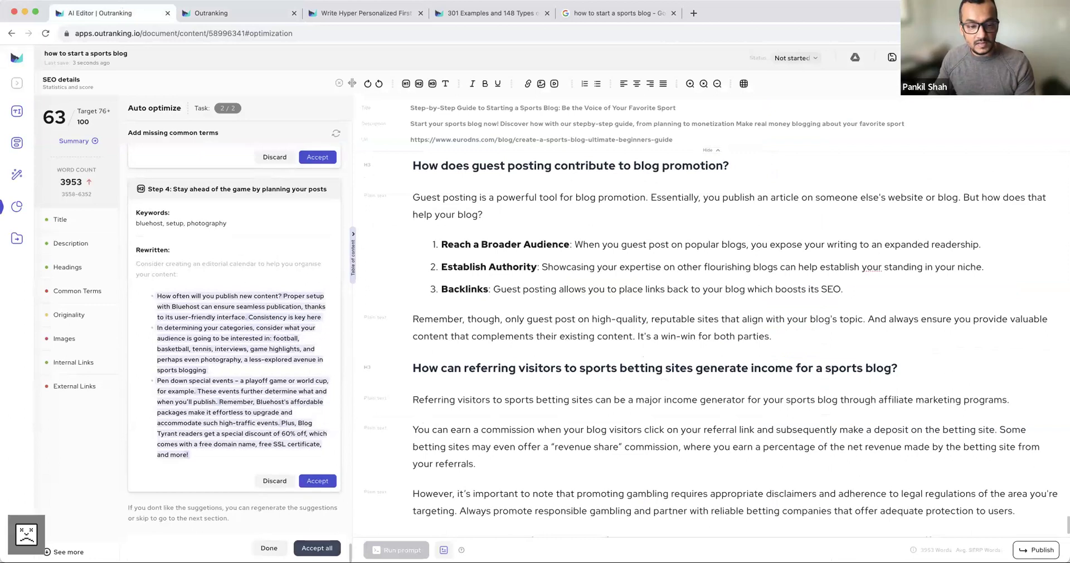
{"action": "left_click", "coordinate": [316, 548]}
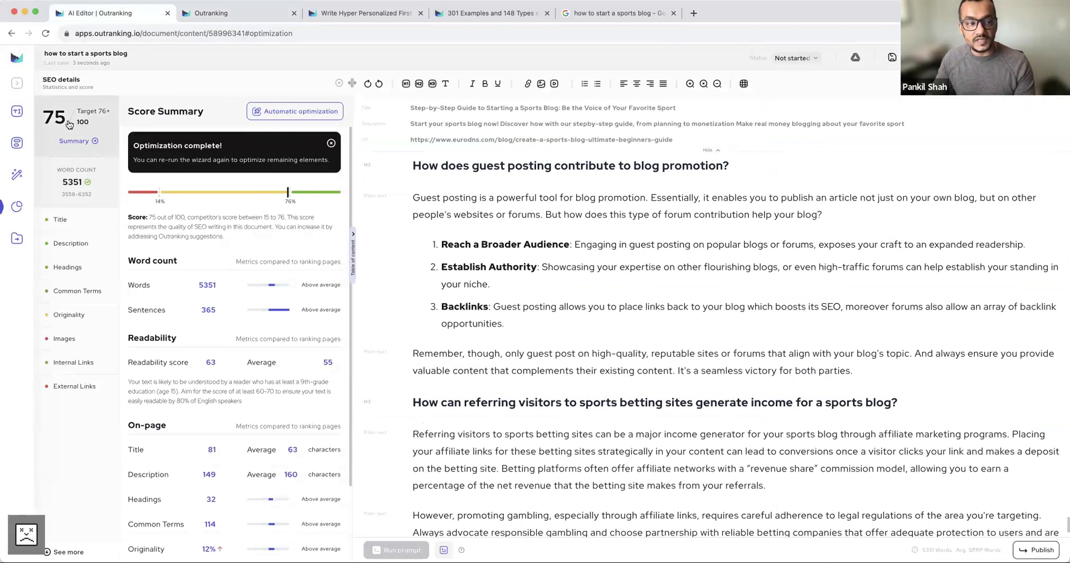
Check the article's originality details, and review the optimized text from the guest posting FAQ back to Steps 1 to 3
{"action": "left_click", "coordinate": [71, 316]}
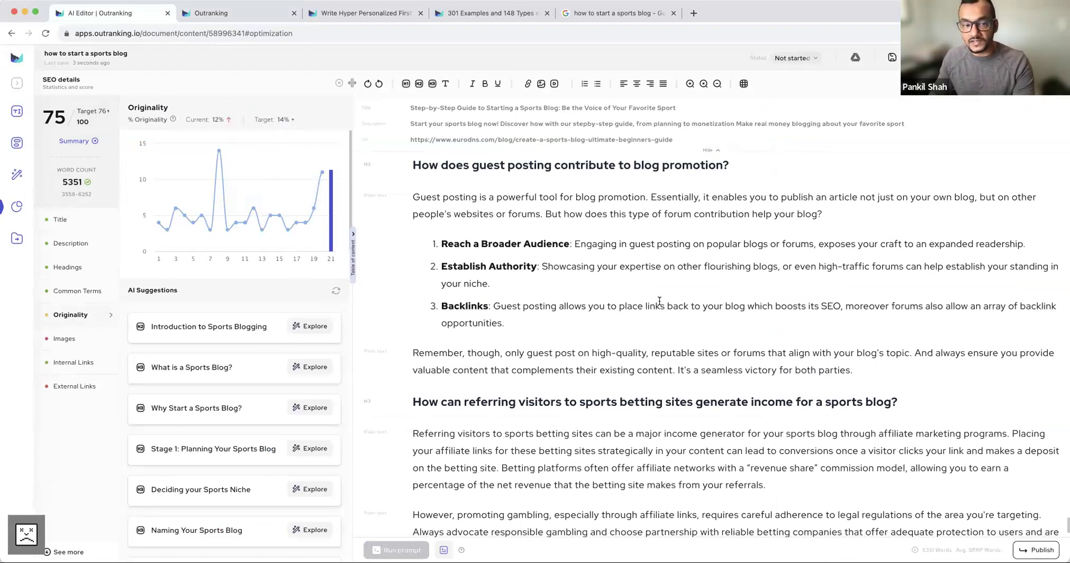
{"action": "scroll", "coordinate": [655, 301], "scroll_direction": "down", "scroll_amount": 2}
{"action": "scroll", "coordinate": [659, 301], "scroll_direction": "up", "scroll_amount": 20}
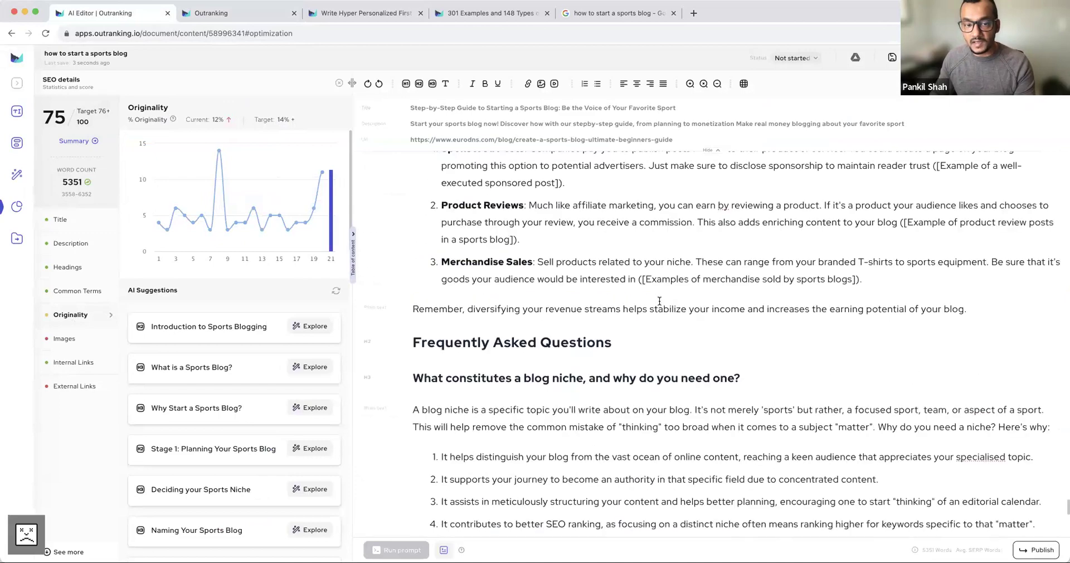
{"action": "scroll", "coordinate": [613, 302], "scroll_direction": "up", "scroll_amount": 20}
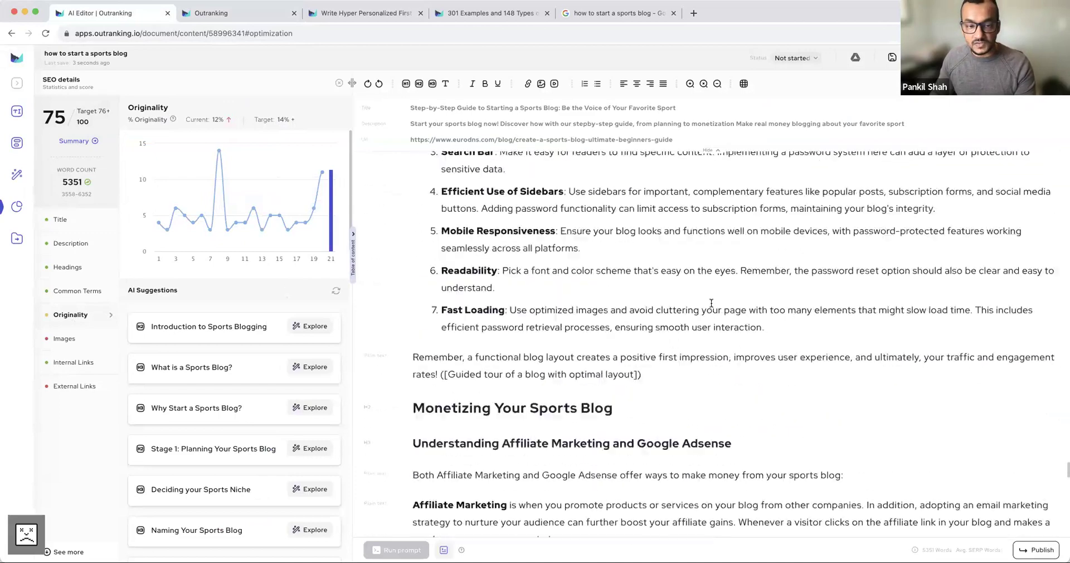
{"action": "scroll", "coordinate": [713, 303], "scroll_direction": "up", "scroll_amount": 20}
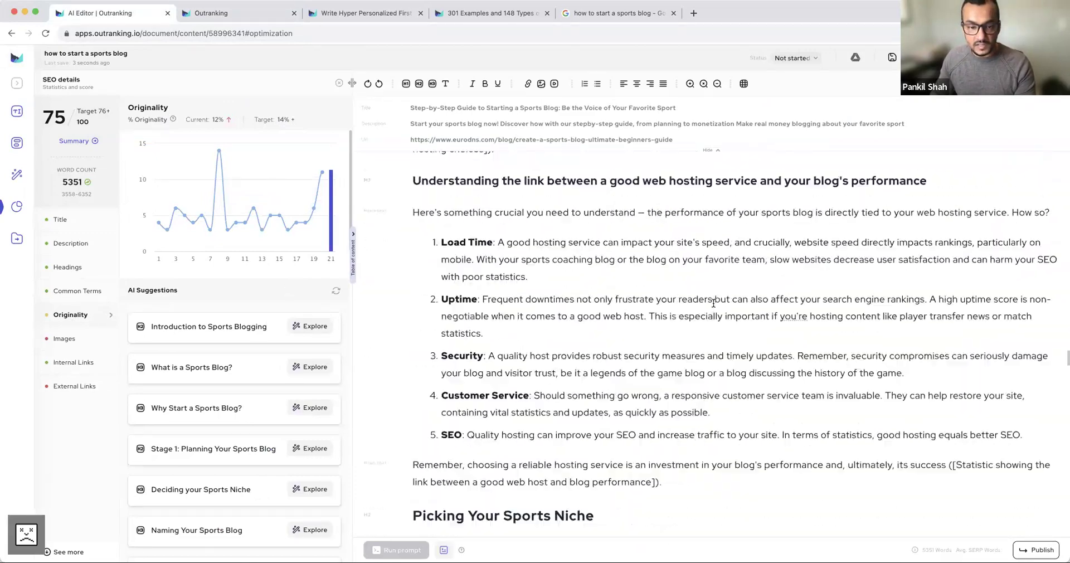
{"action": "scroll", "coordinate": [714, 302], "scroll_direction": "up", "scroll_amount": 15}
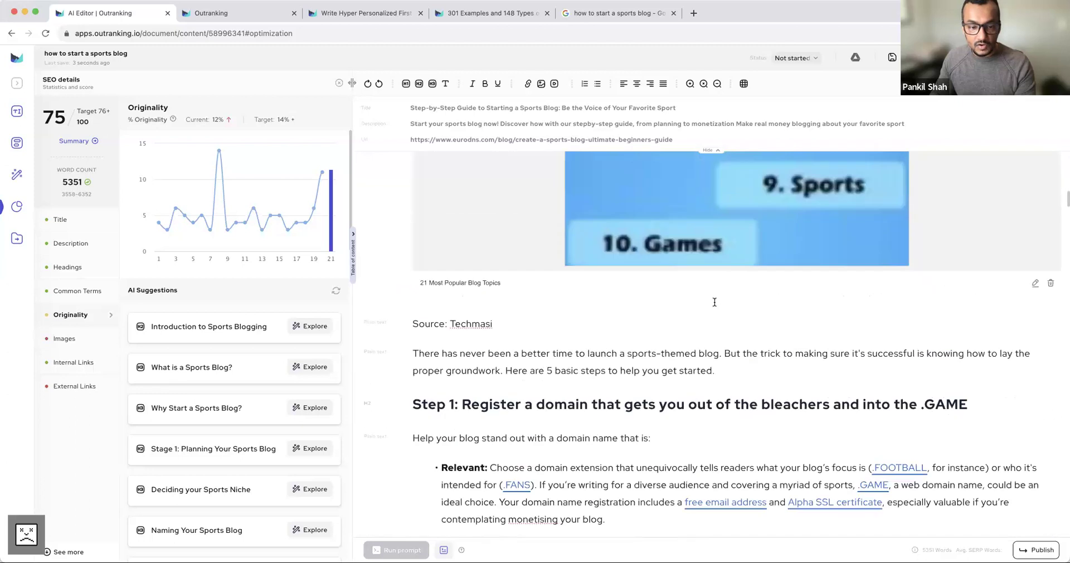
{"action": "scroll", "coordinate": [924, 268], "scroll_direction": "down", "scroll_amount": 4}
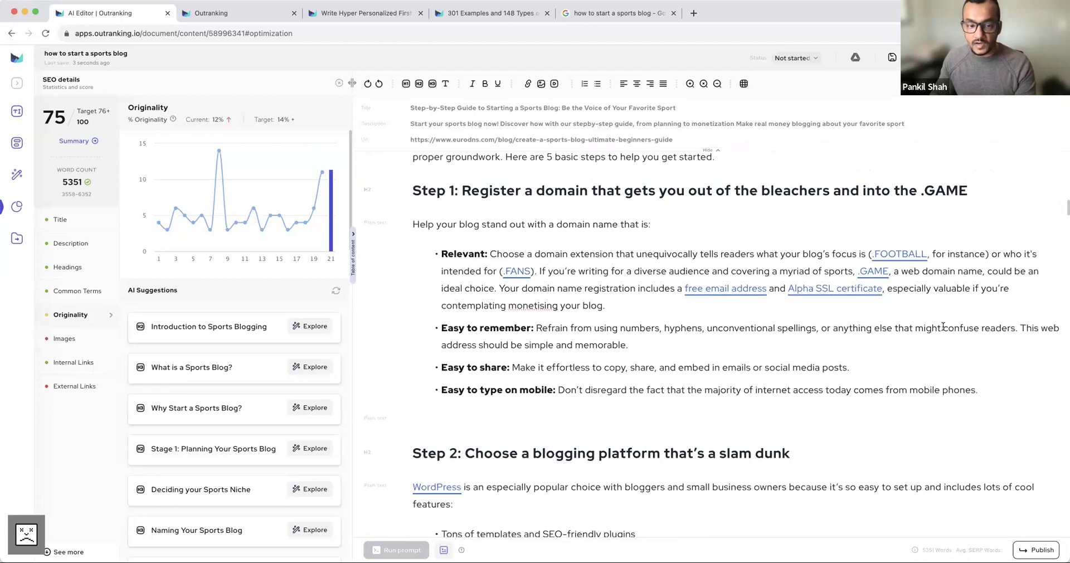
{"action": "scroll", "coordinate": [943, 326], "scroll_direction": "down", "scroll_amount": 10}
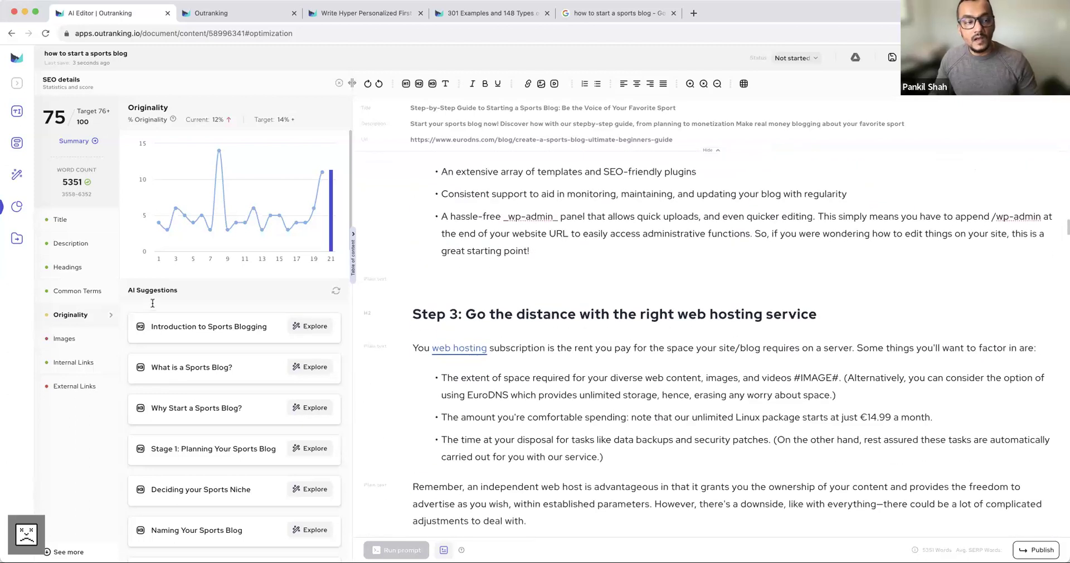
Compare the image counts of ranking pages, and examine the full list of heading keywords, including "best sports blogs"
{"action": "left_click", "coordinate": [64, 338]}
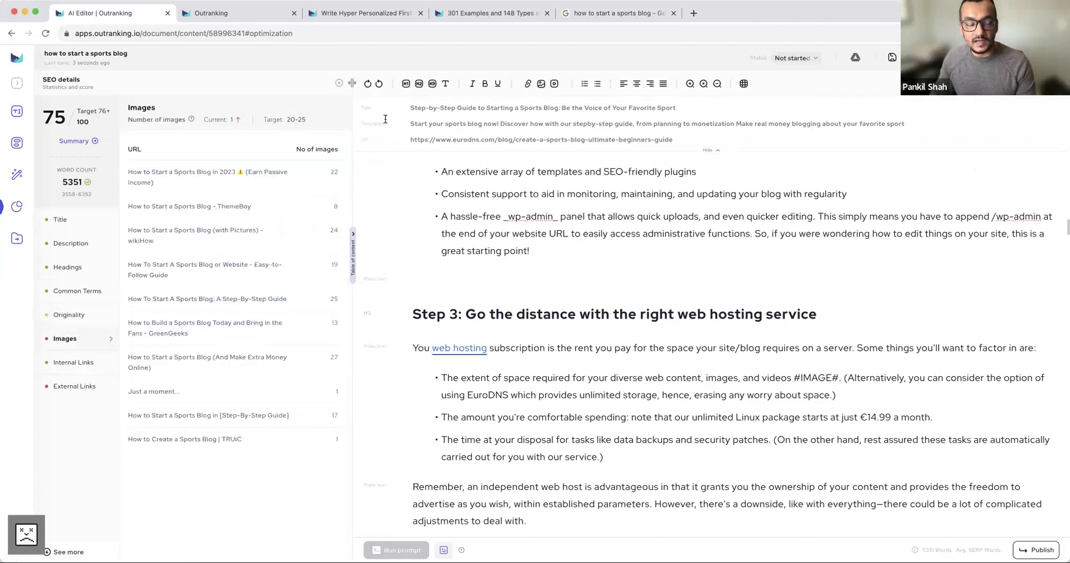
{"action": "left_click", "coordinate": [66, 268]}
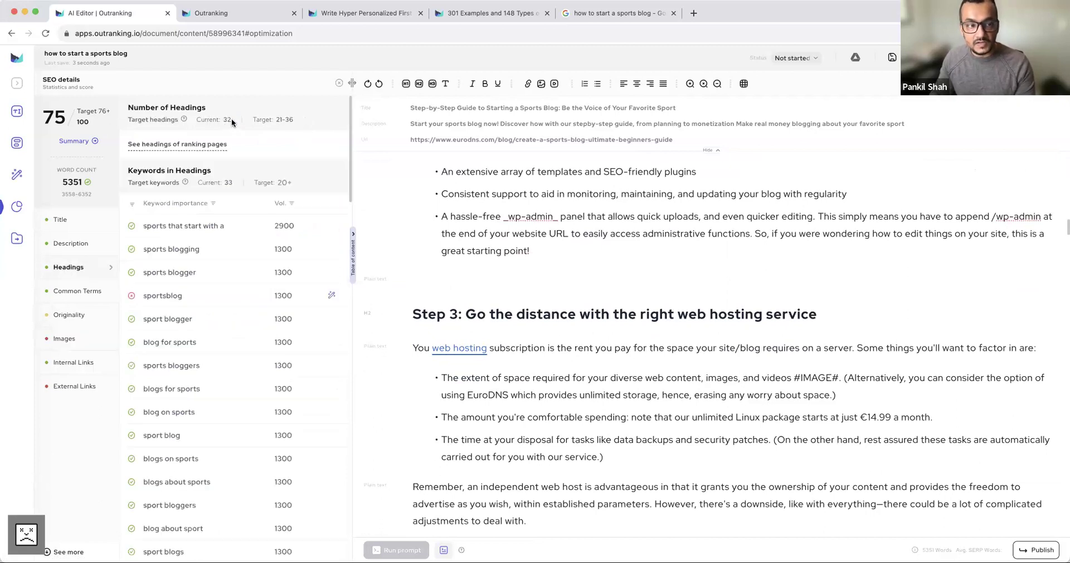
{"action": "scroll", "coordinate": [263, 255], "scroll_direction": "down", "scroll_amount": 3}
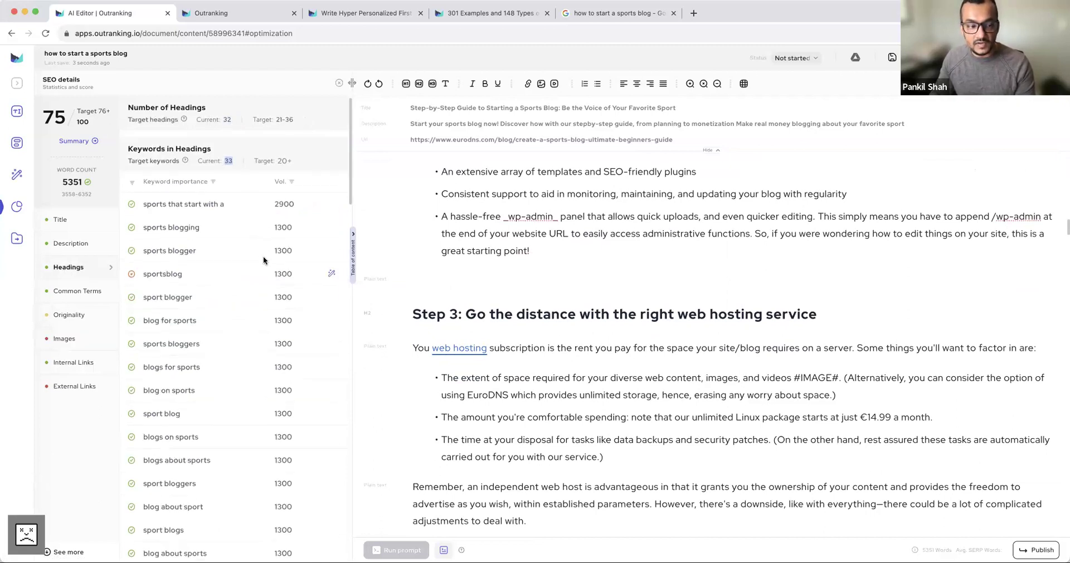
{"action": "scroll", "coordinate": [264, 260], "scroll_direction": "down", "scroll_amount": 10}
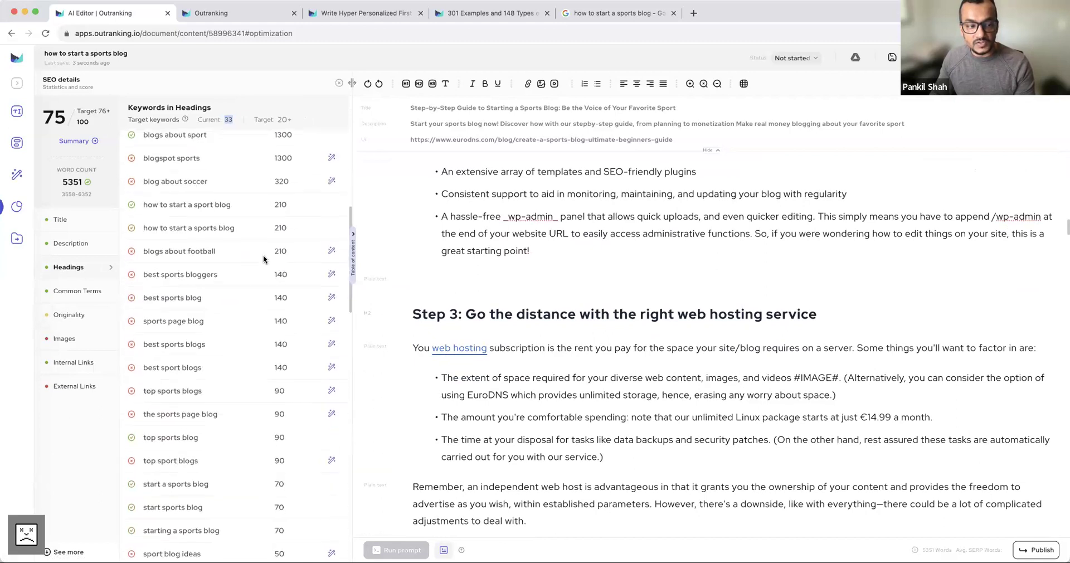
{"action": "scroll", "coordinate": [264, 256], "scroll_direction": "down", "scroll_amount": 2}
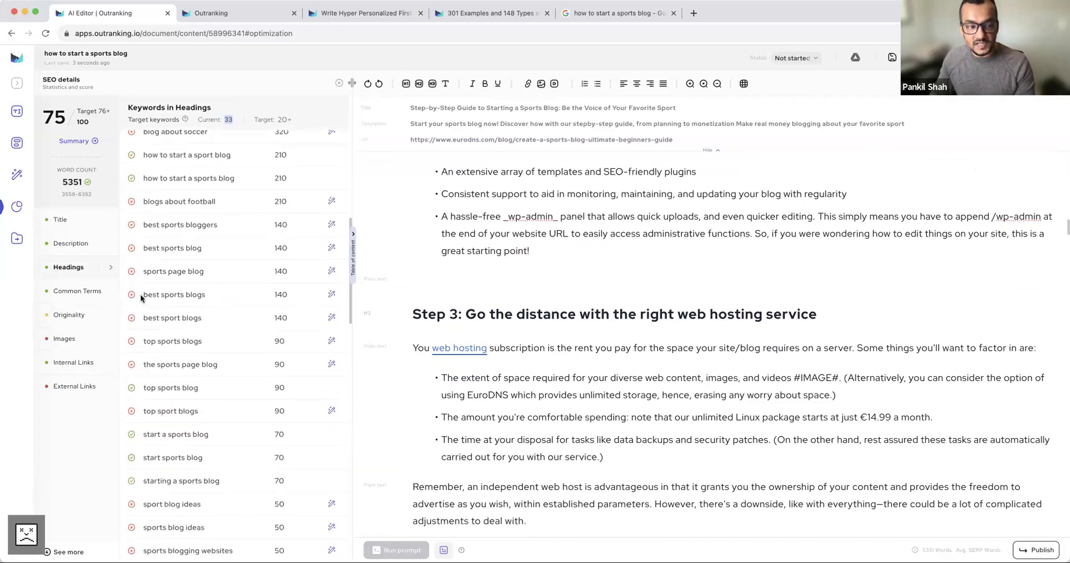
{"action": "left_click_drag", "start_coordinate": [200, 291], "coordinate": [221, 293]}
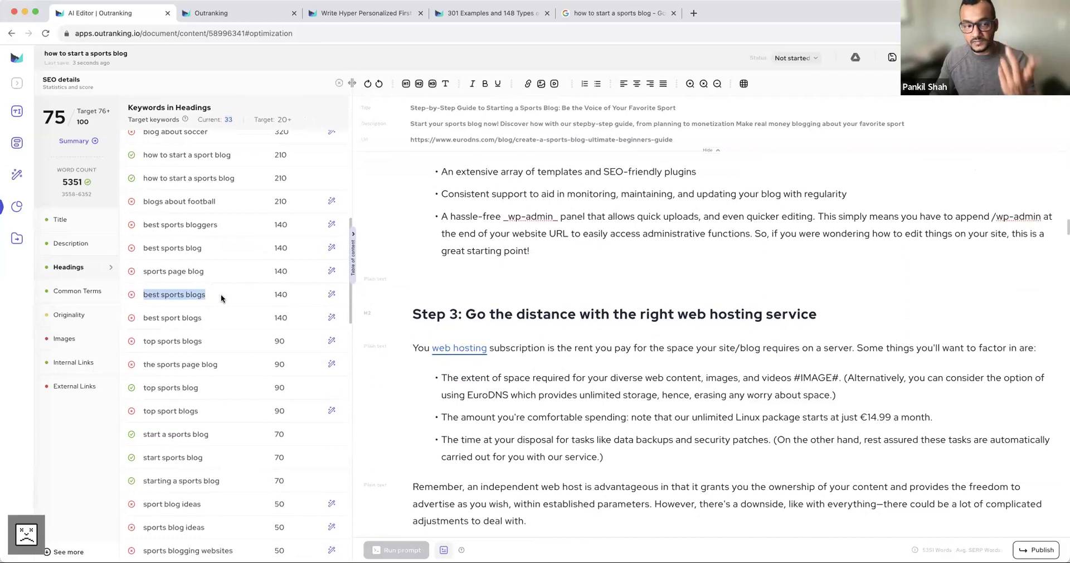
{"action": "scroll", "coordinate": [219, 276], "scroll_direction": "down", "scroll_amount": 15}
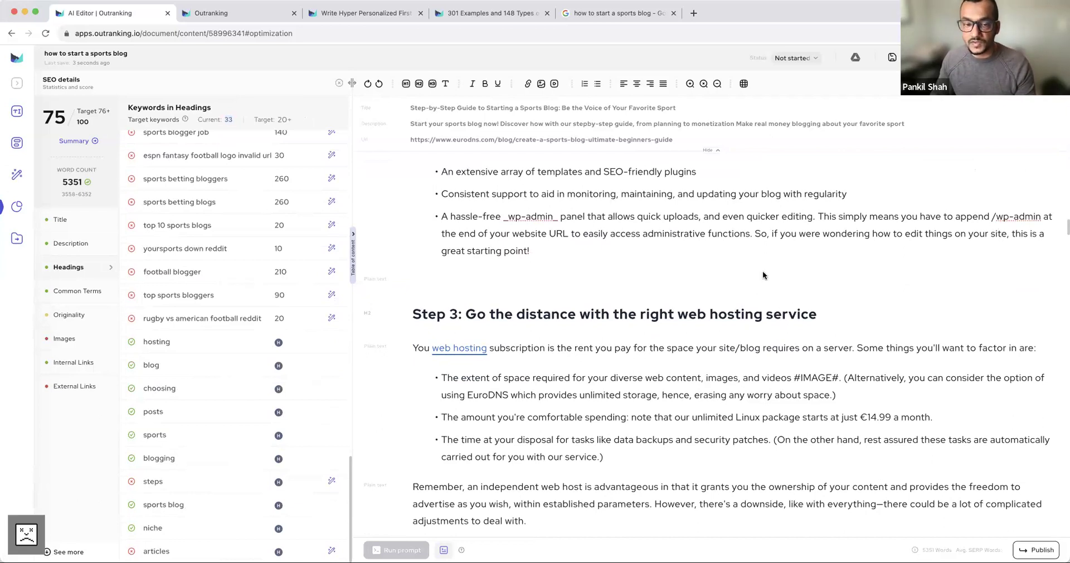
Look back over the article's first two steps and the popular blog topics image above them
{"action": "scroll", "coordinate": [762, 270], "scroll_direction": "up", "scroll_amount": 5}
{"action": "scroll", "coordinate": [763, 273], "scroll_direction": "up", "scroll_amount": 10}
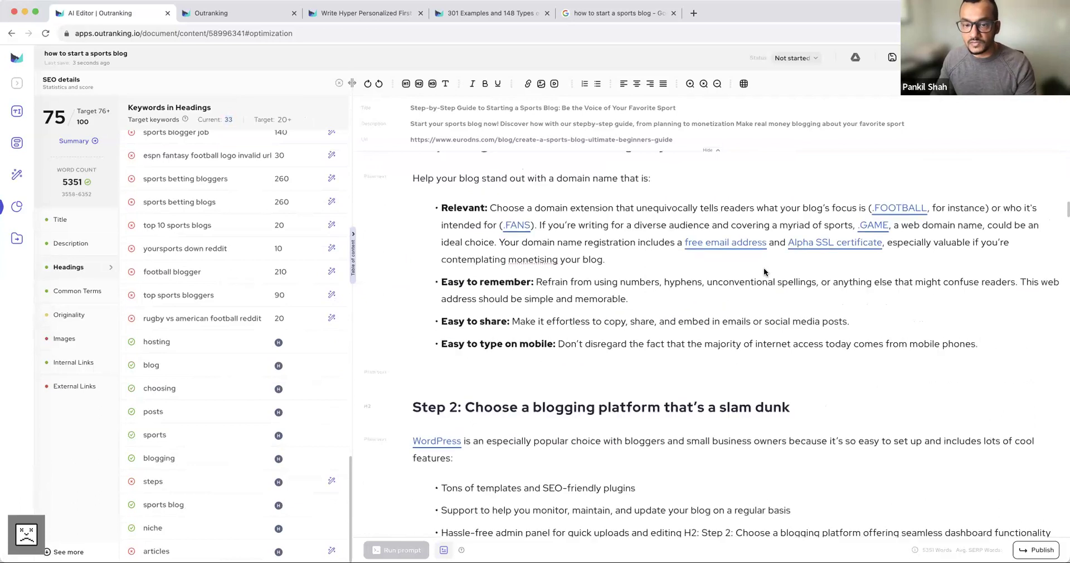
{"action": "scroll", "coordinate": [763, 272], "scroll_direction": "up", "scroll_amount": 5}
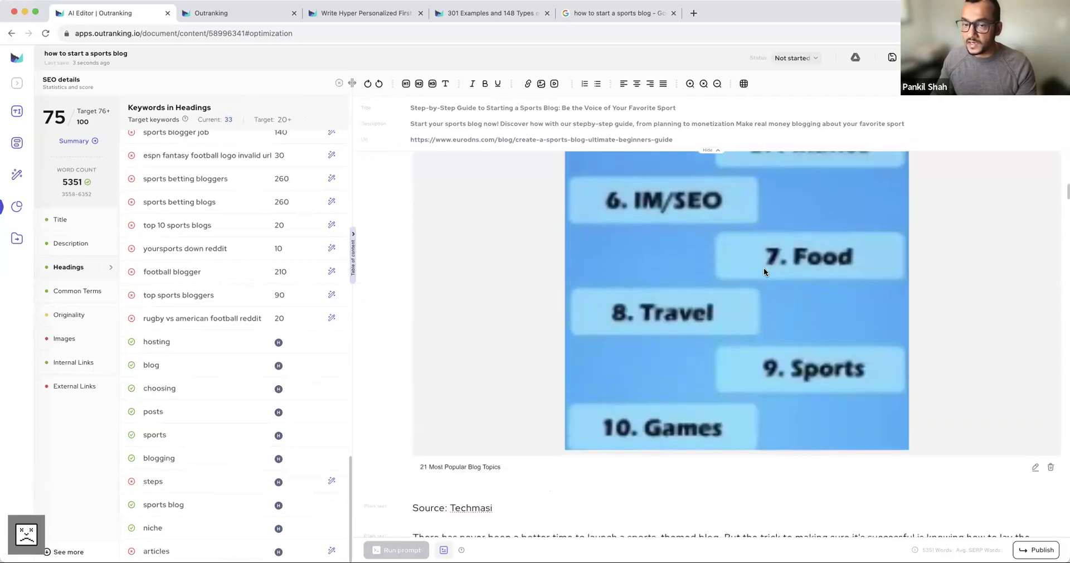
{"action": "scroll", "coordinate": [764, 272], "scroll_direction": "up", "scroll_amount": 2}
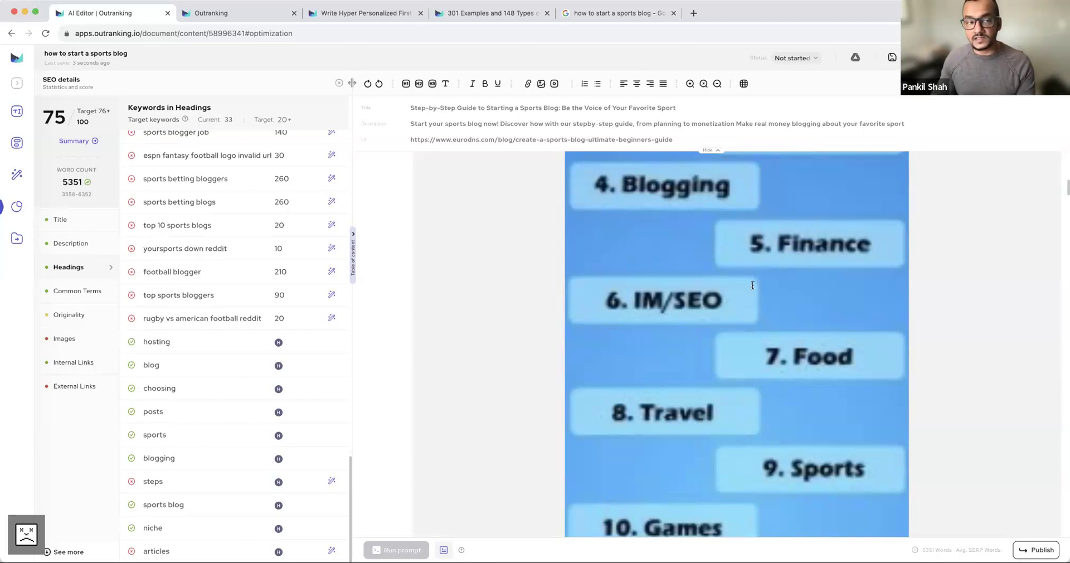
{"action": "scroll", "coordinate": [513, 270], "scroll_direction": "up", "scroll_amount": 5}
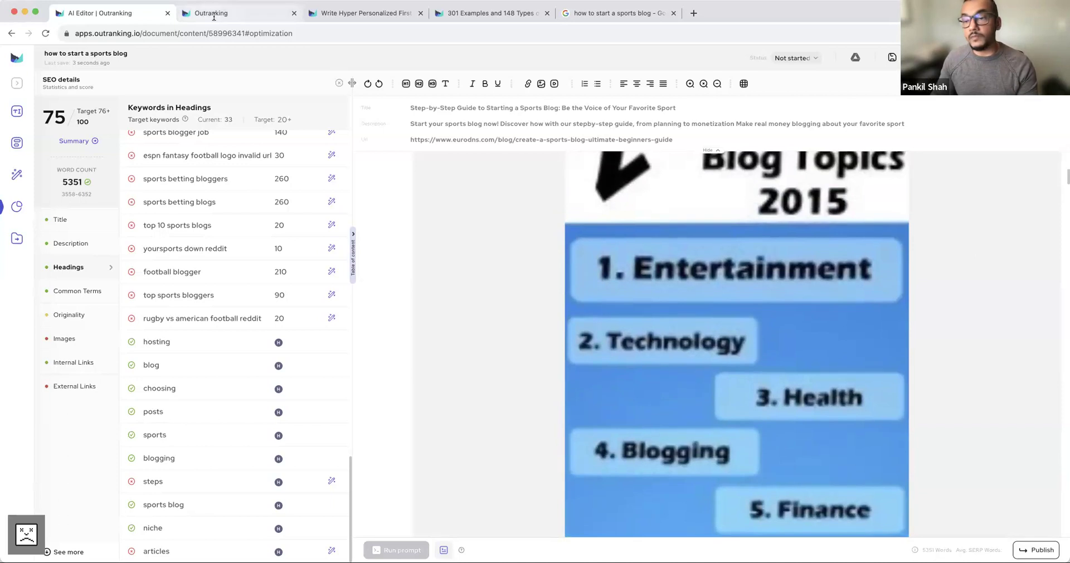